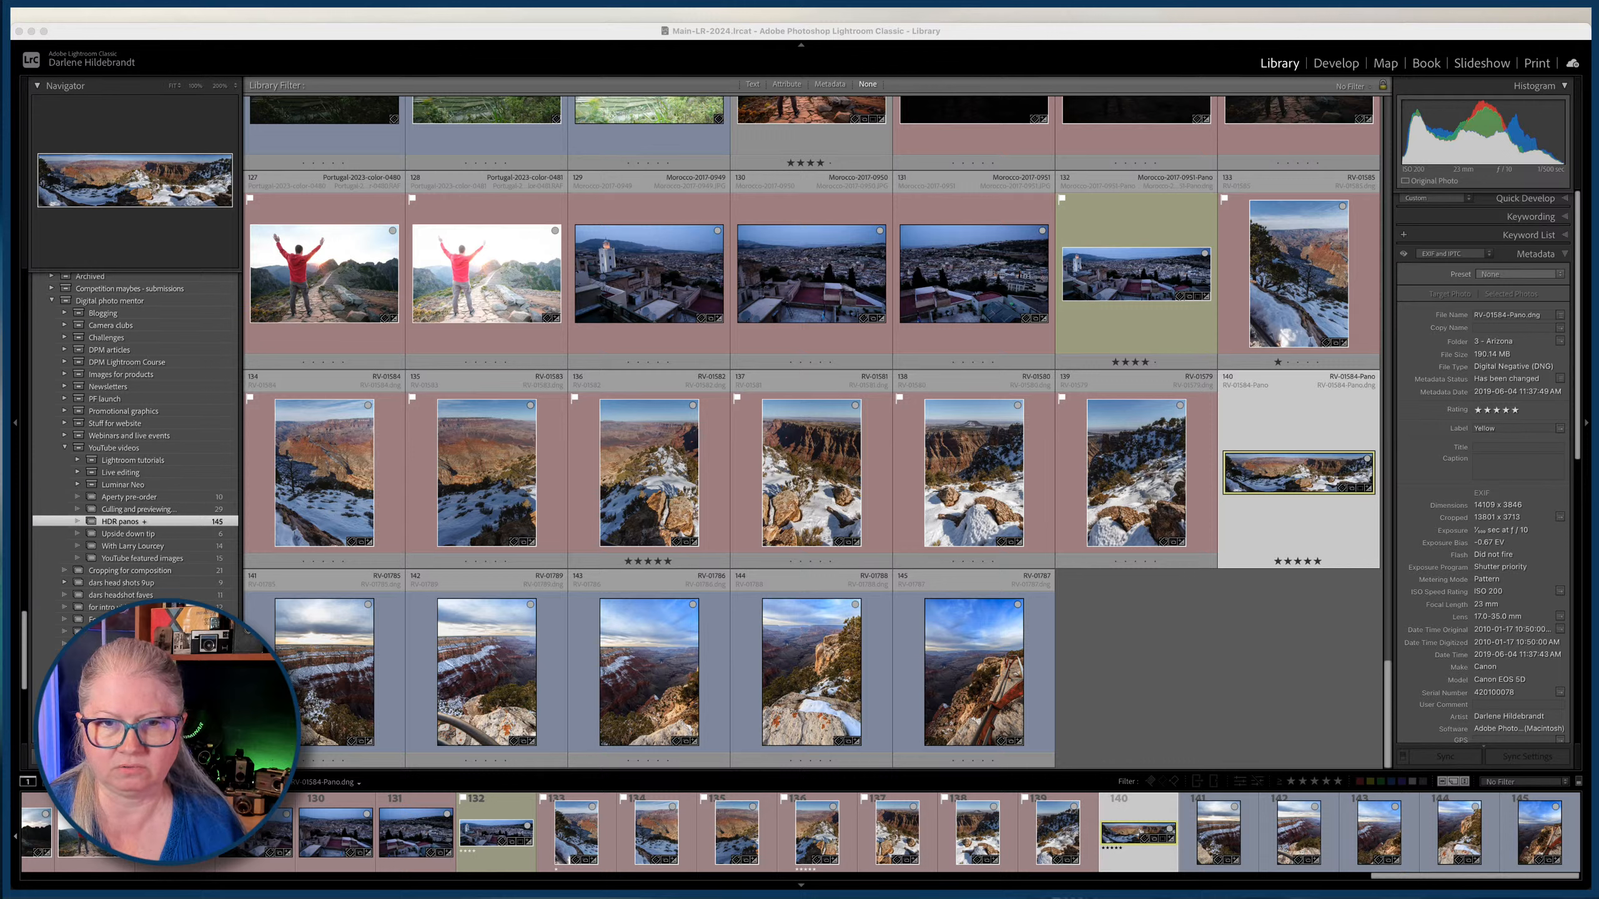
Open the middle exposure of the first bracketed chapel interior series in a large single-image view.
left_click(1304, 663)
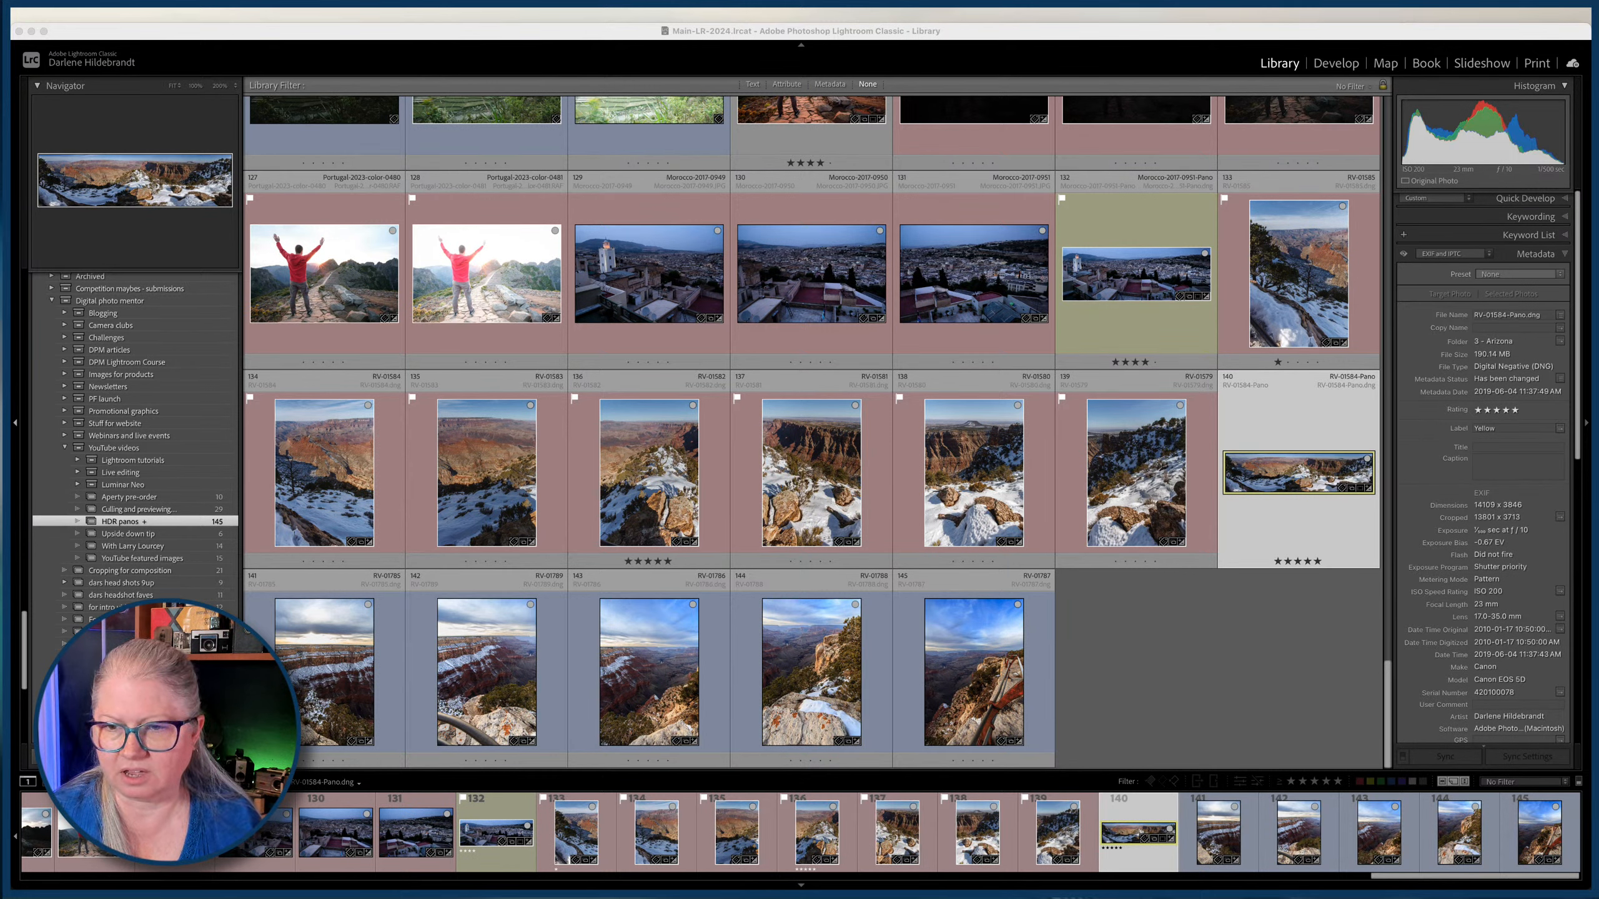
left_click(1230, 651)
scroll(1230, 652, "up", 15)
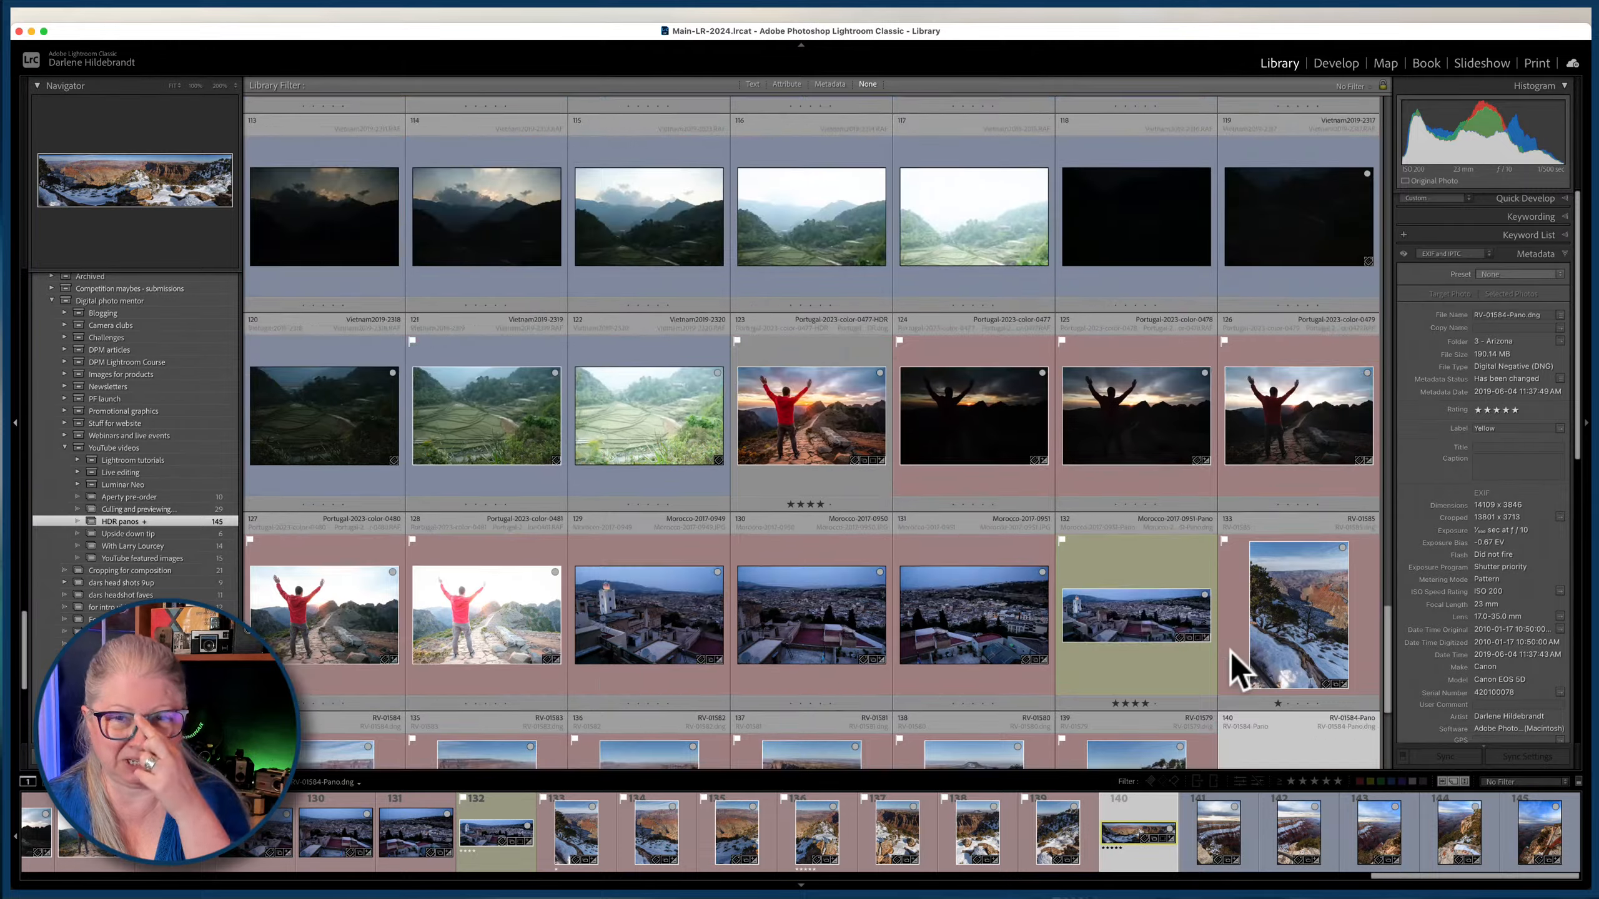
scroll(1232, 661, "up", 9)
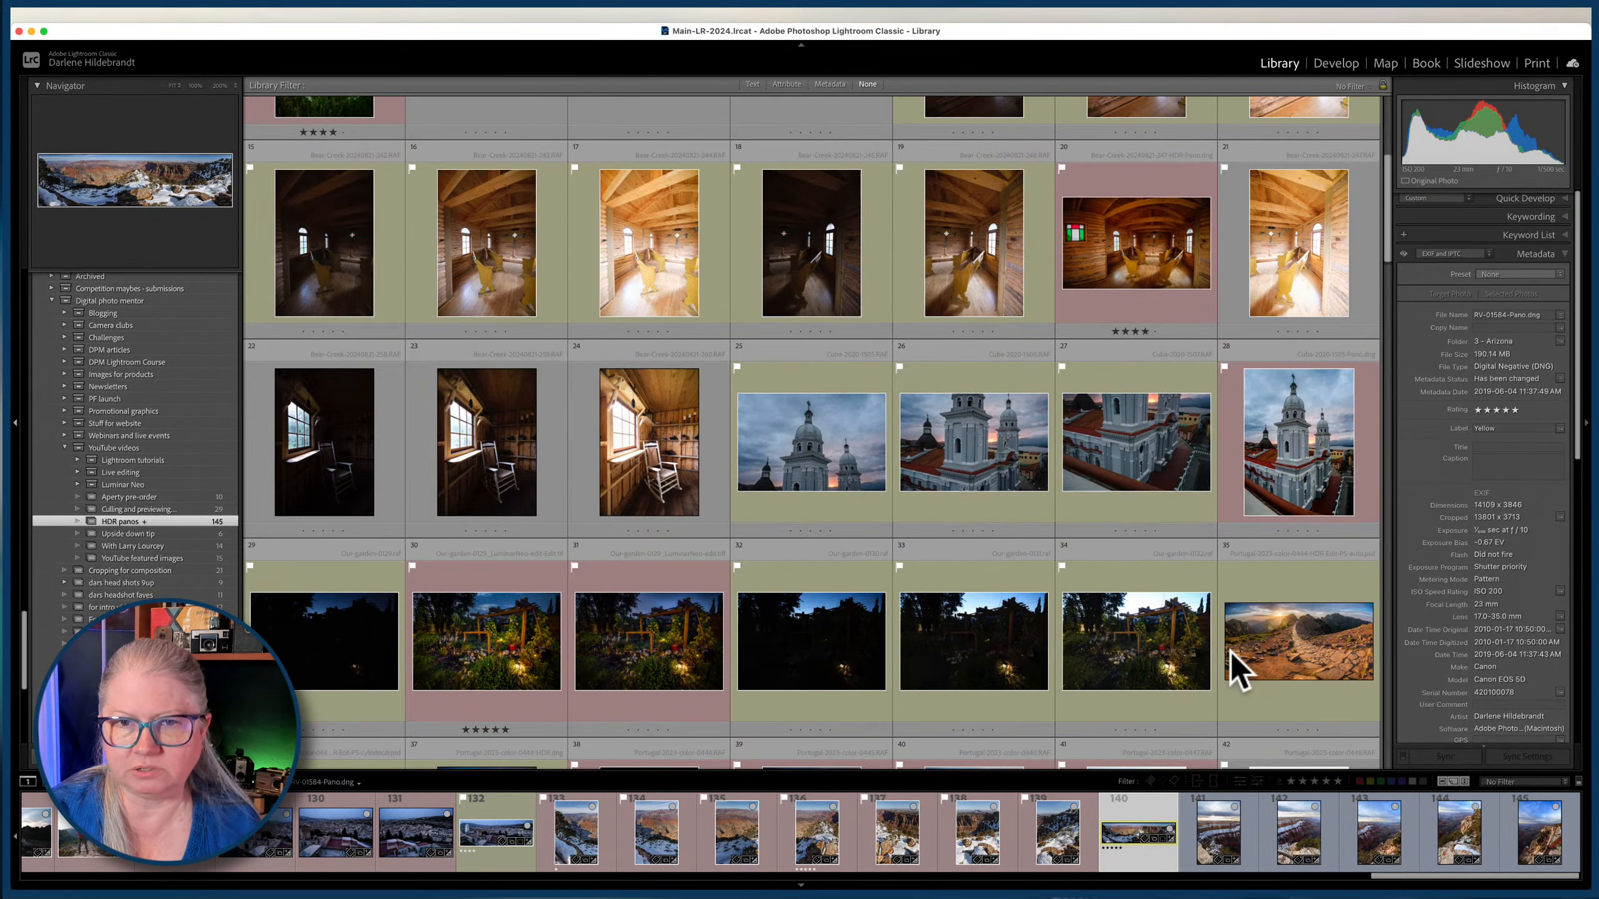
scroll(1230, 651, "up", 4)
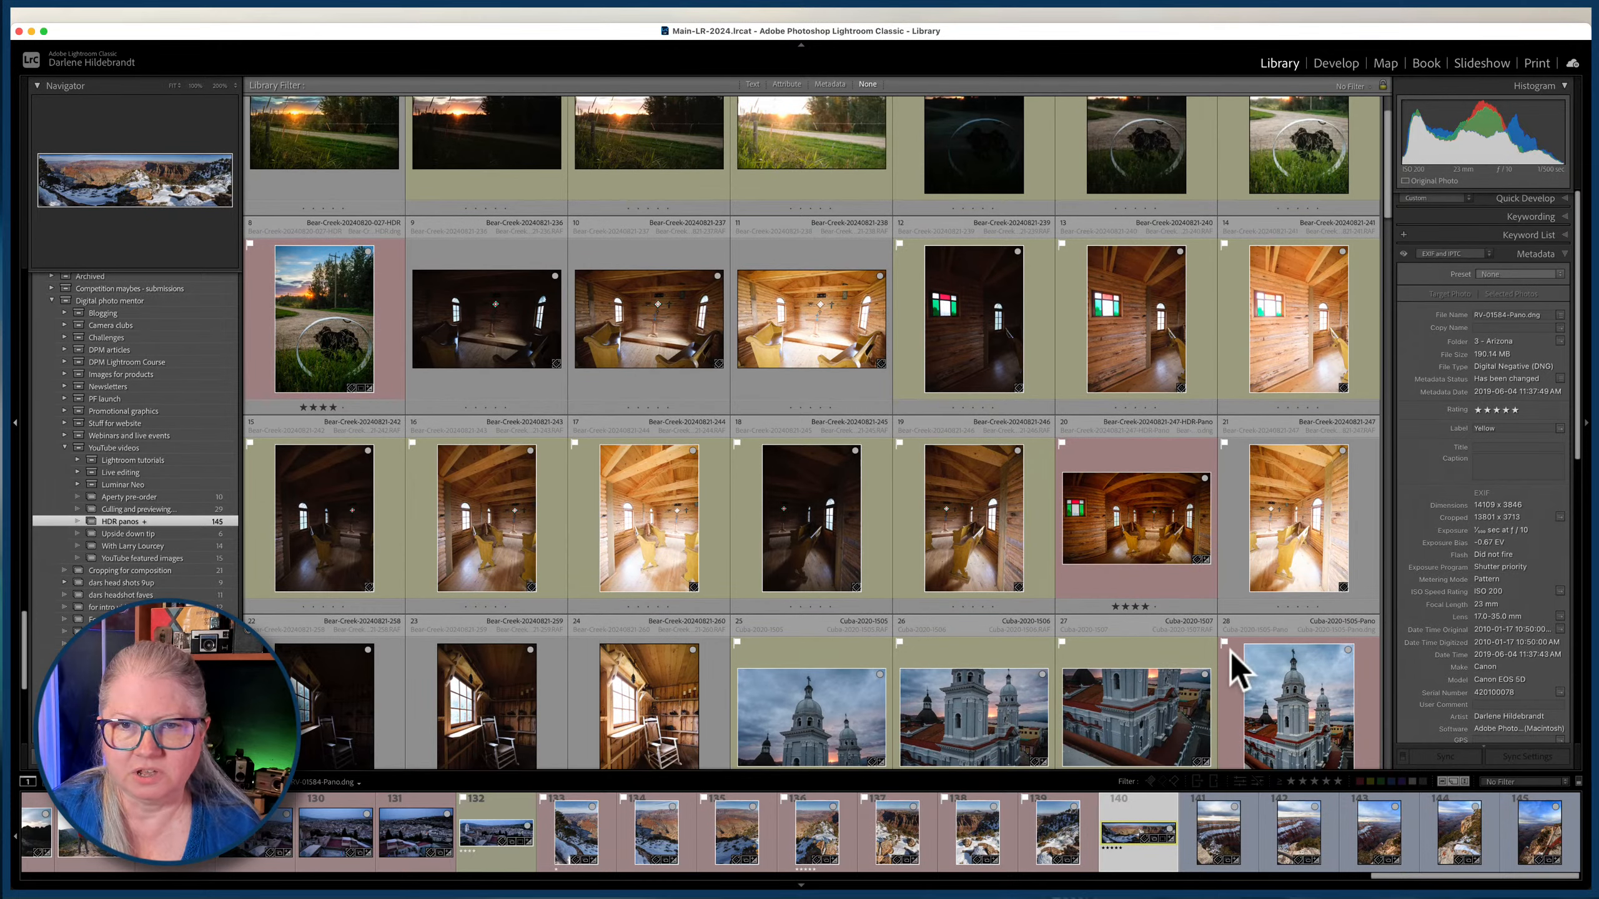
double_click(622, 319)
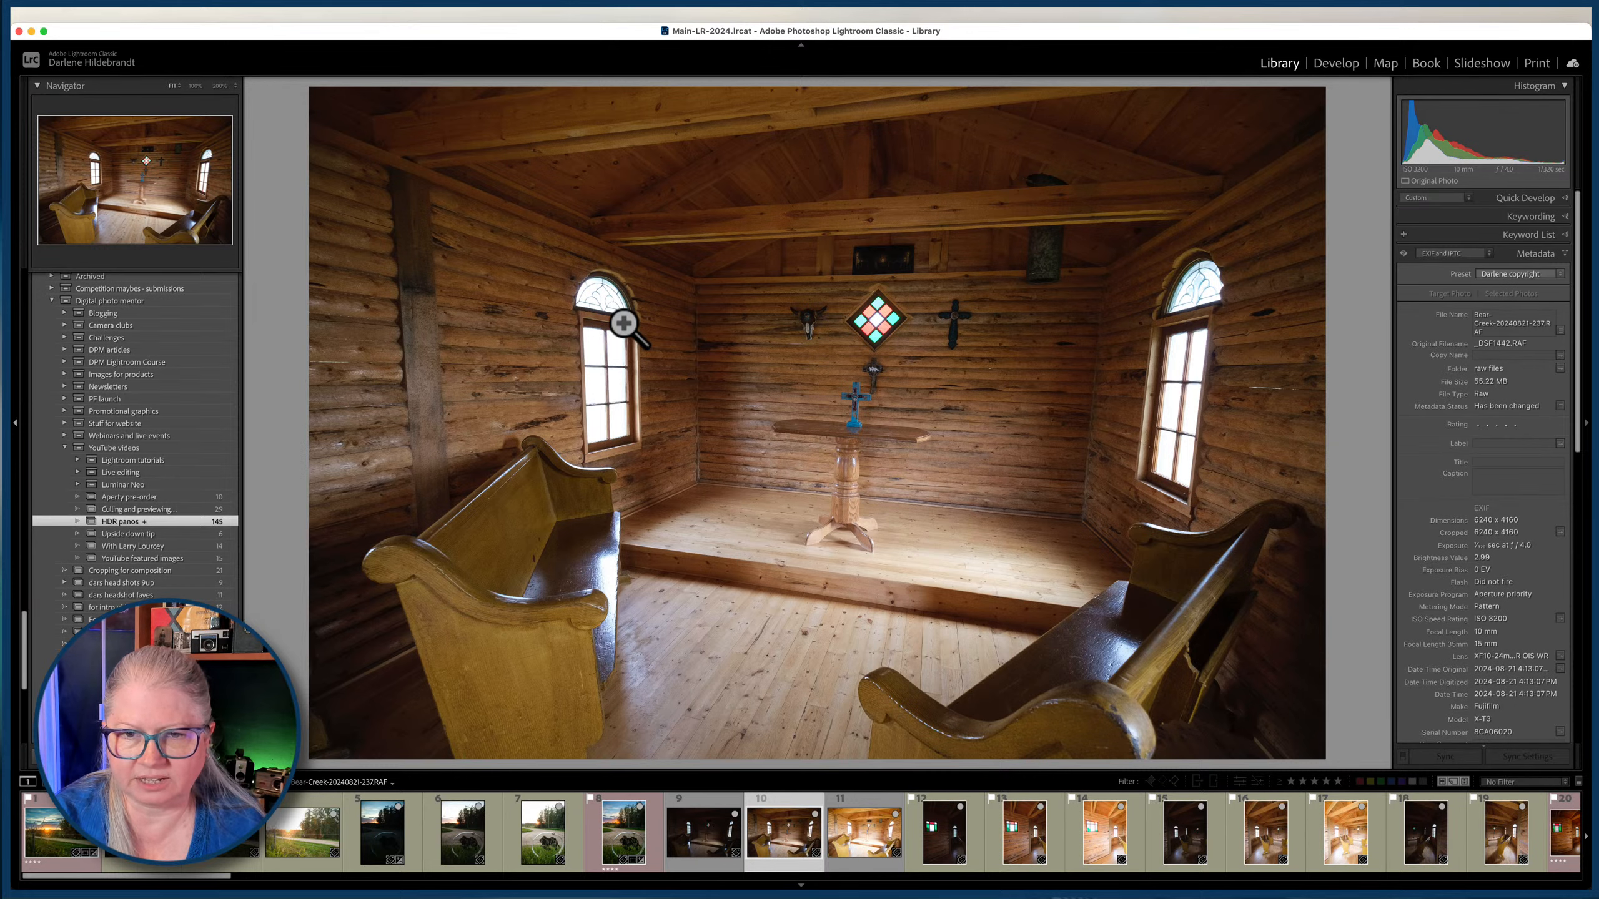
Compare the dark, middle and bright exposures of the chapel interior by flipping between them.
key("Left")
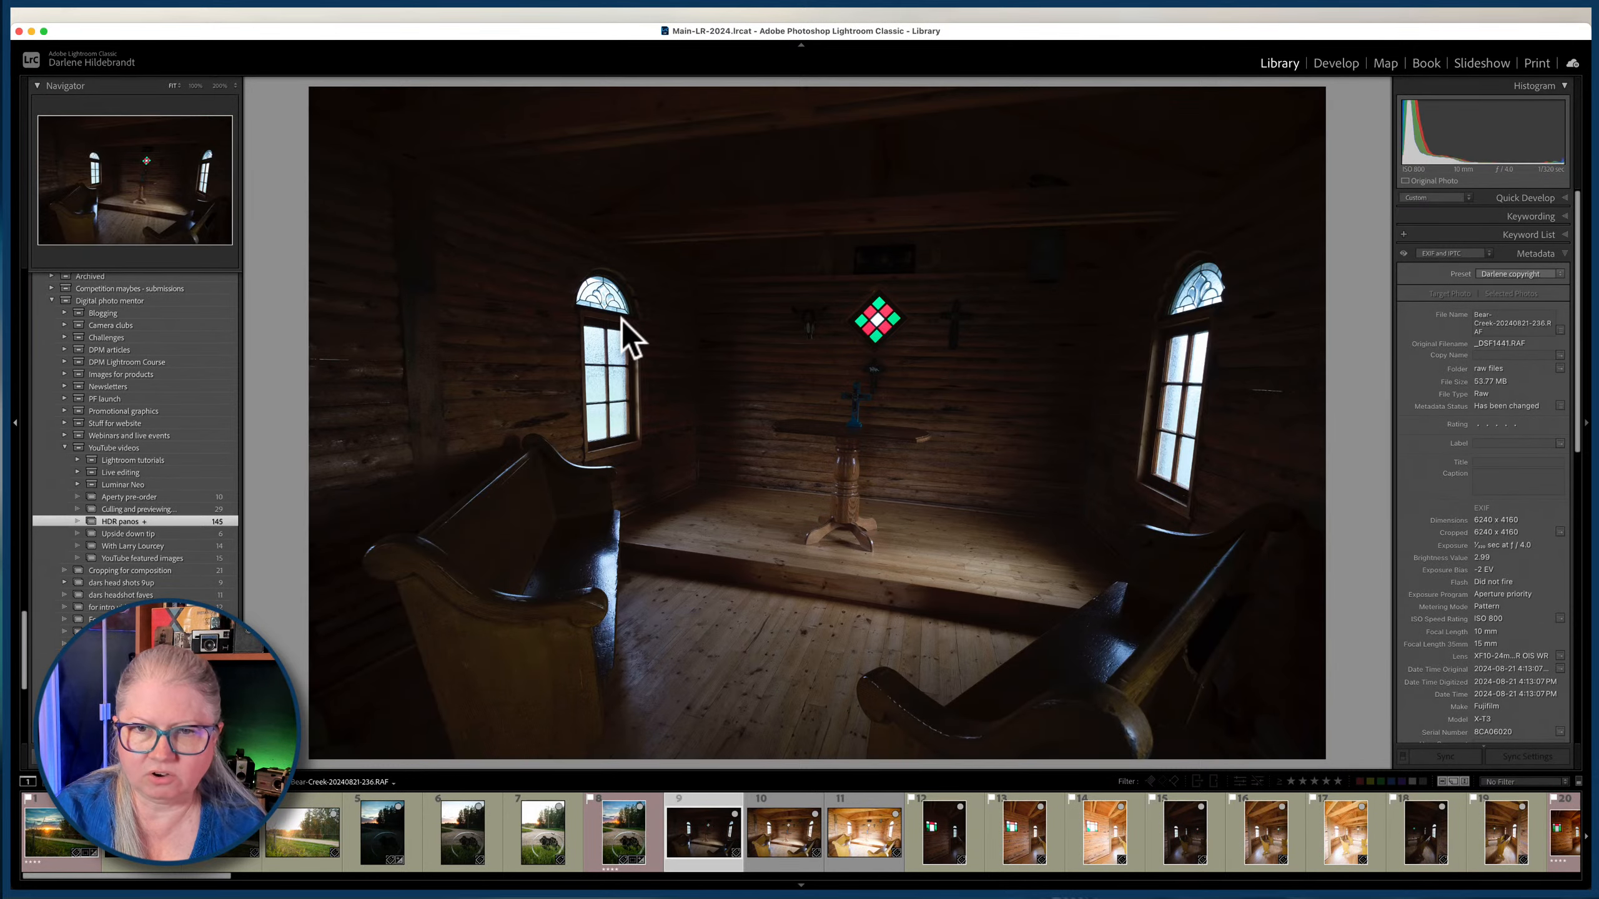
key("Right")
key("Right")
key("Left")
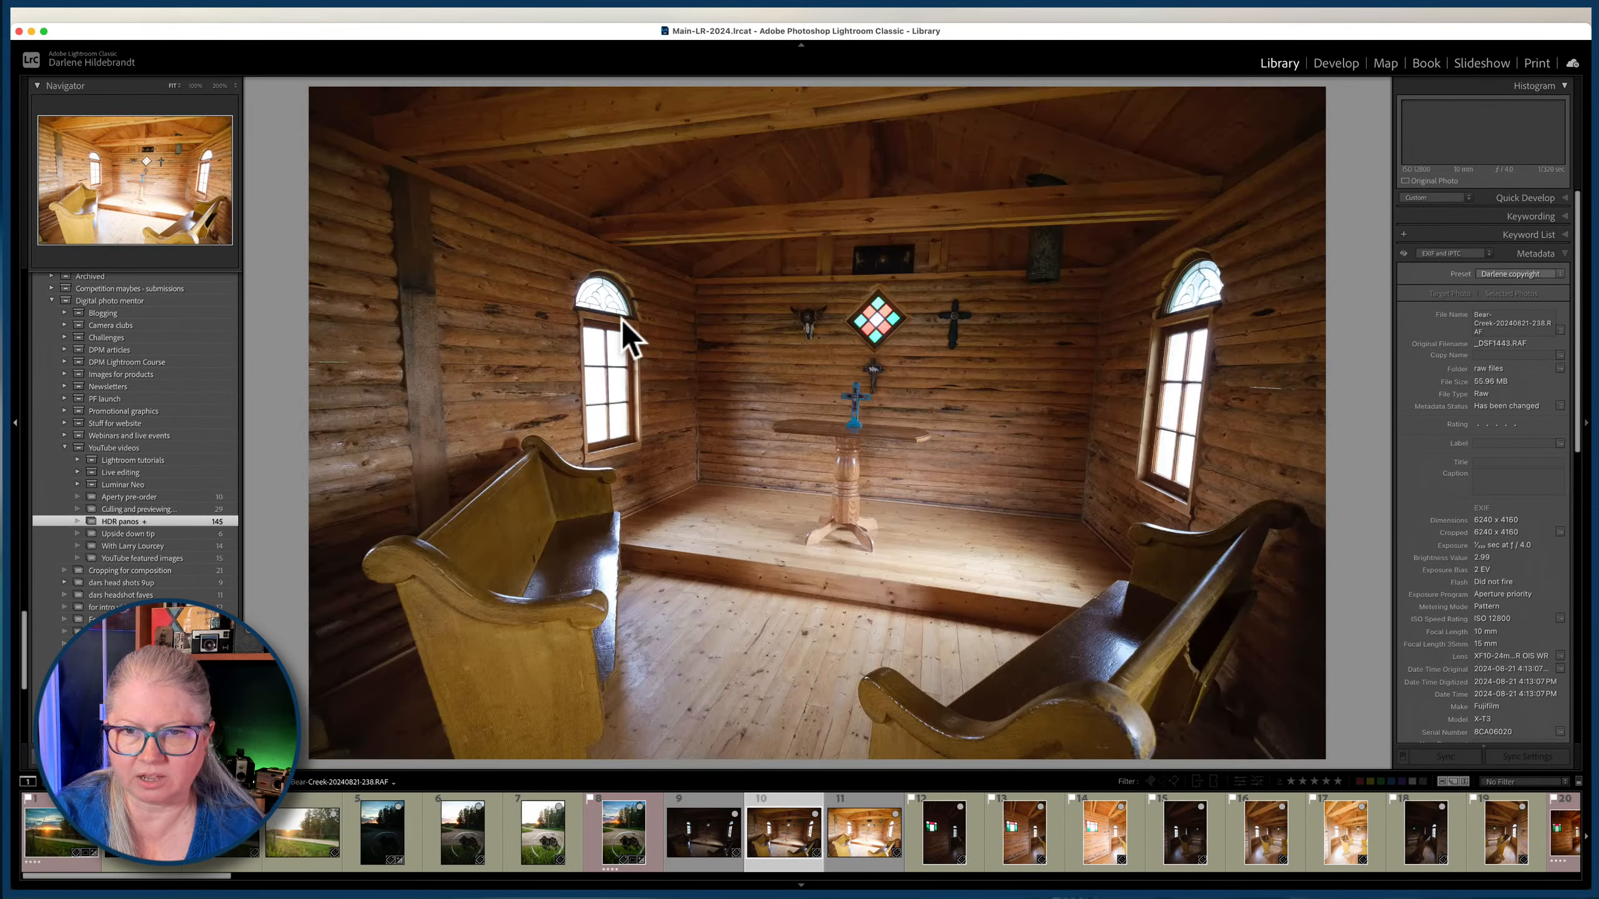
key("Left")
key("Right")
key("Right")
key("Left")
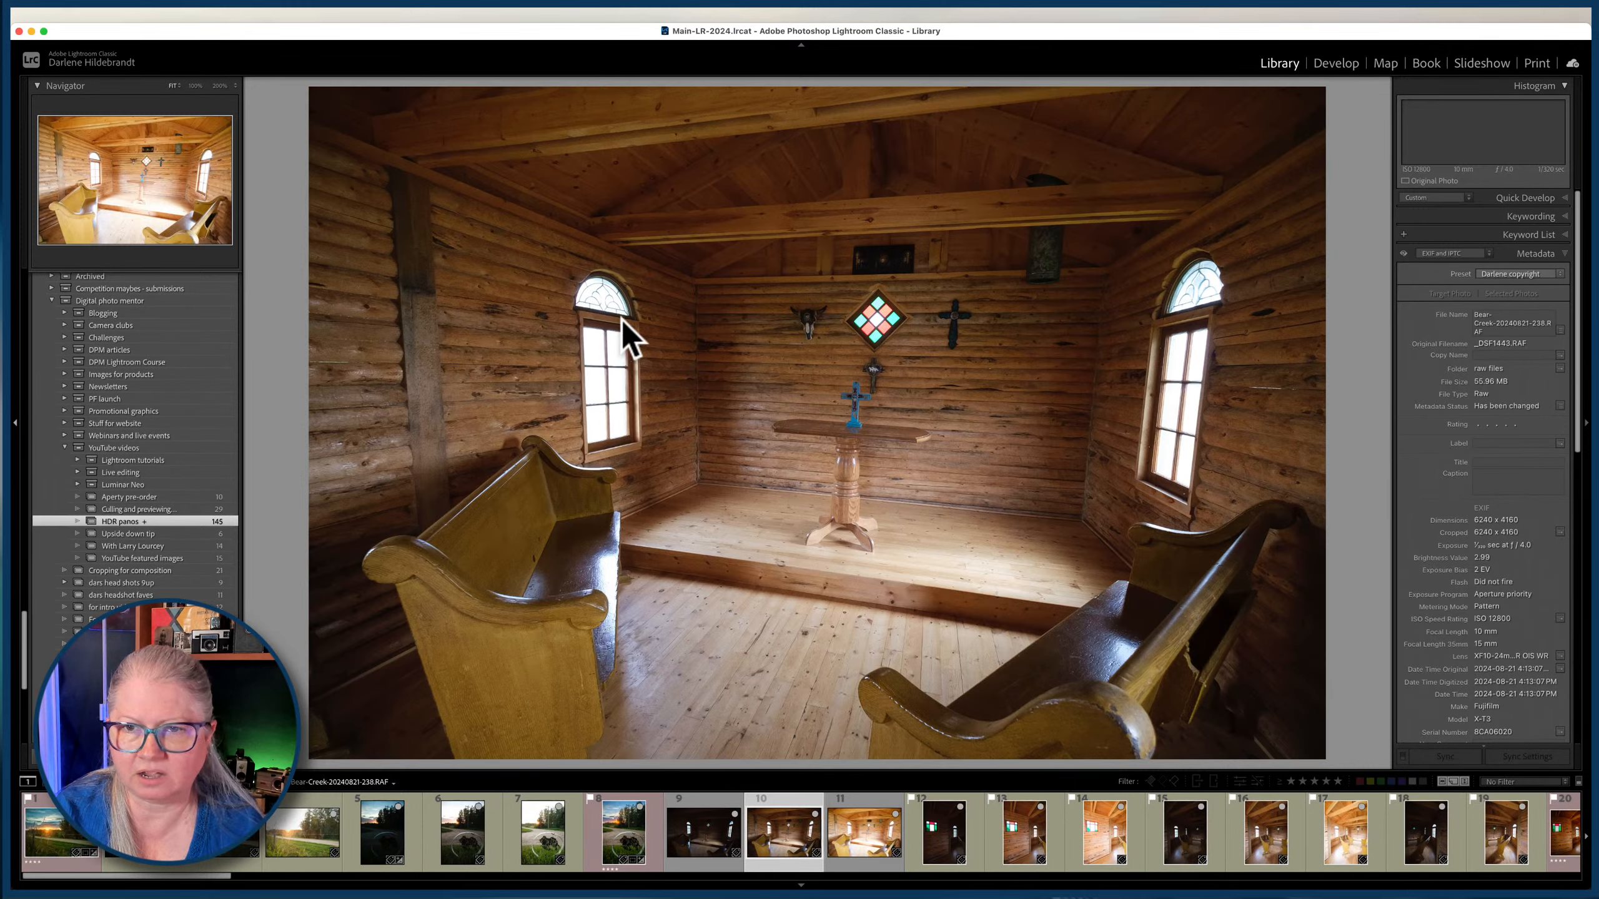
key("Left")
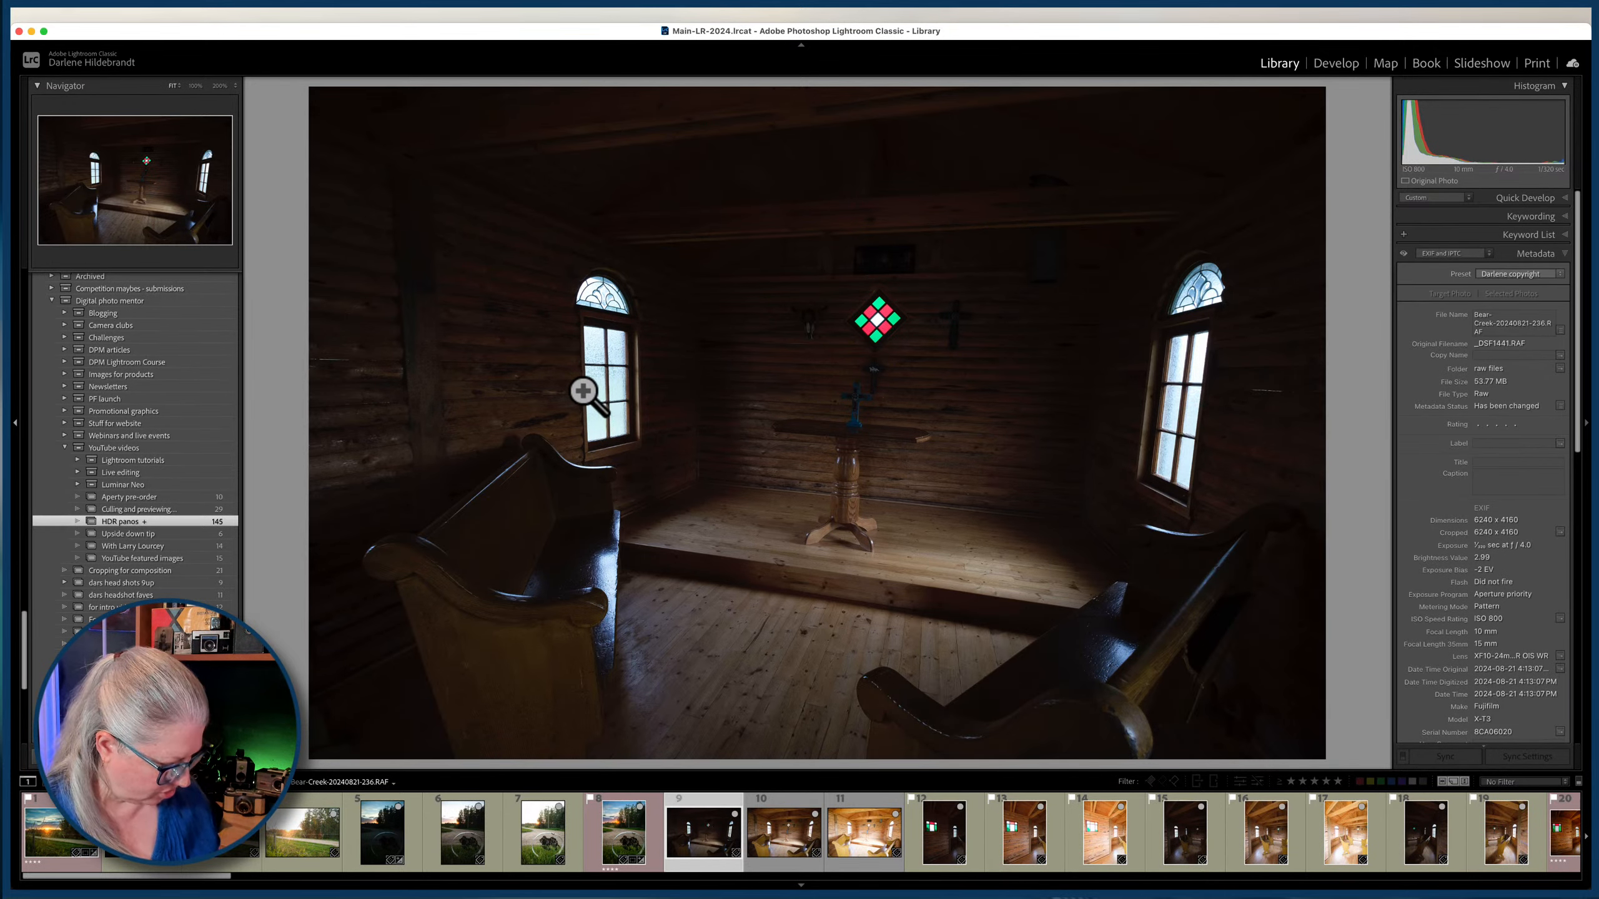
Show clipping warnings in the Develop module and check the darkest and brightest chapel exposures for blown highlights.
key("d")
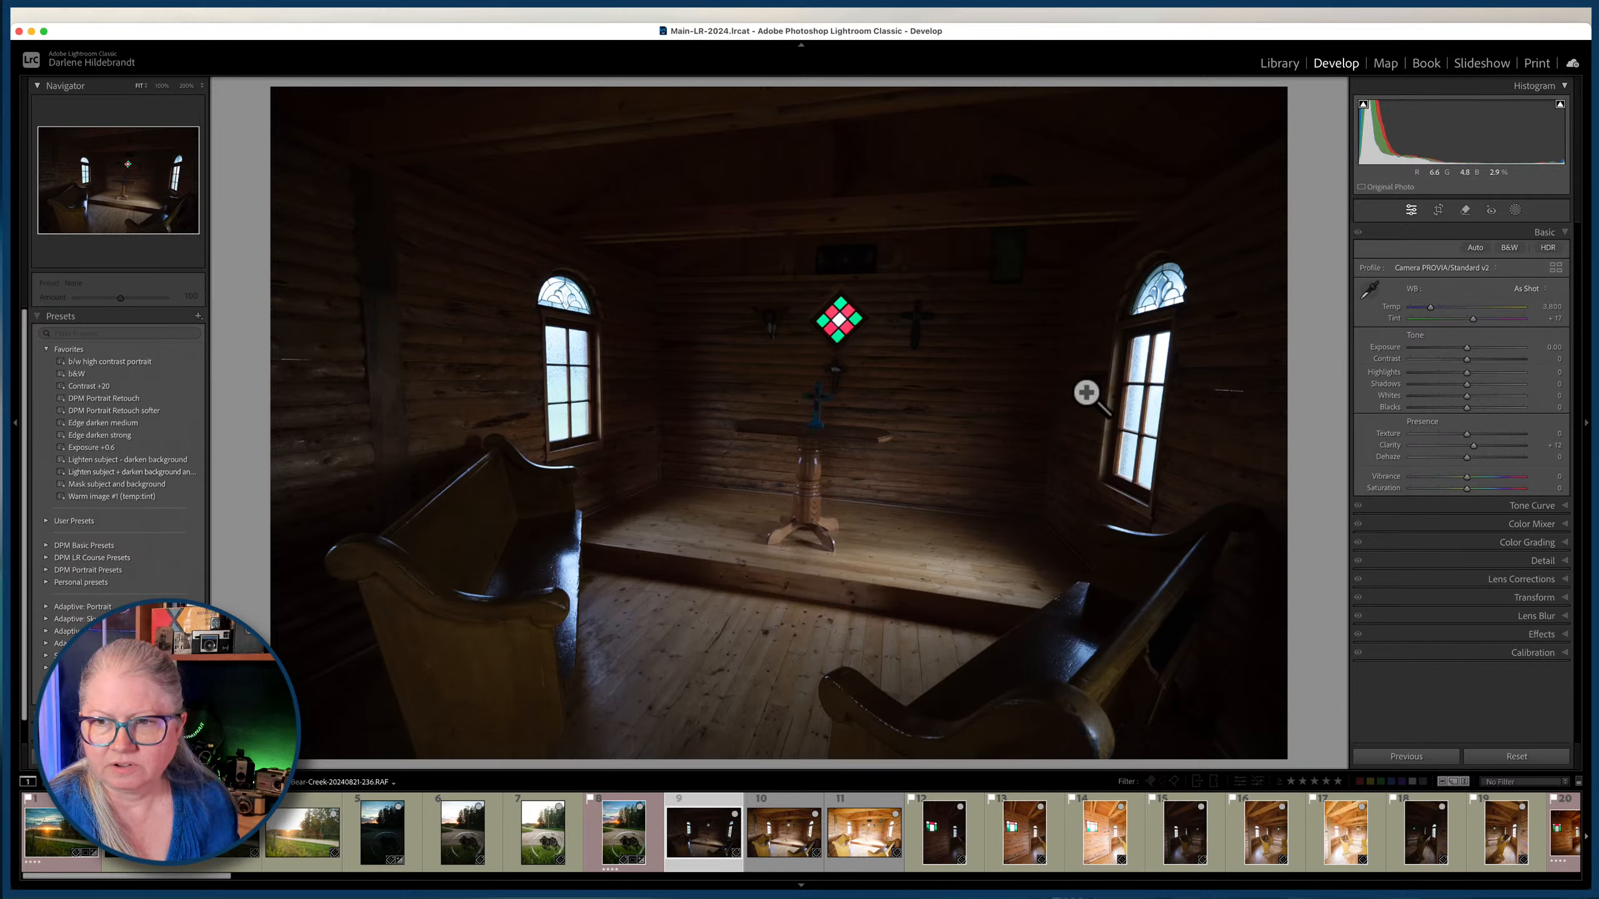
key("j")
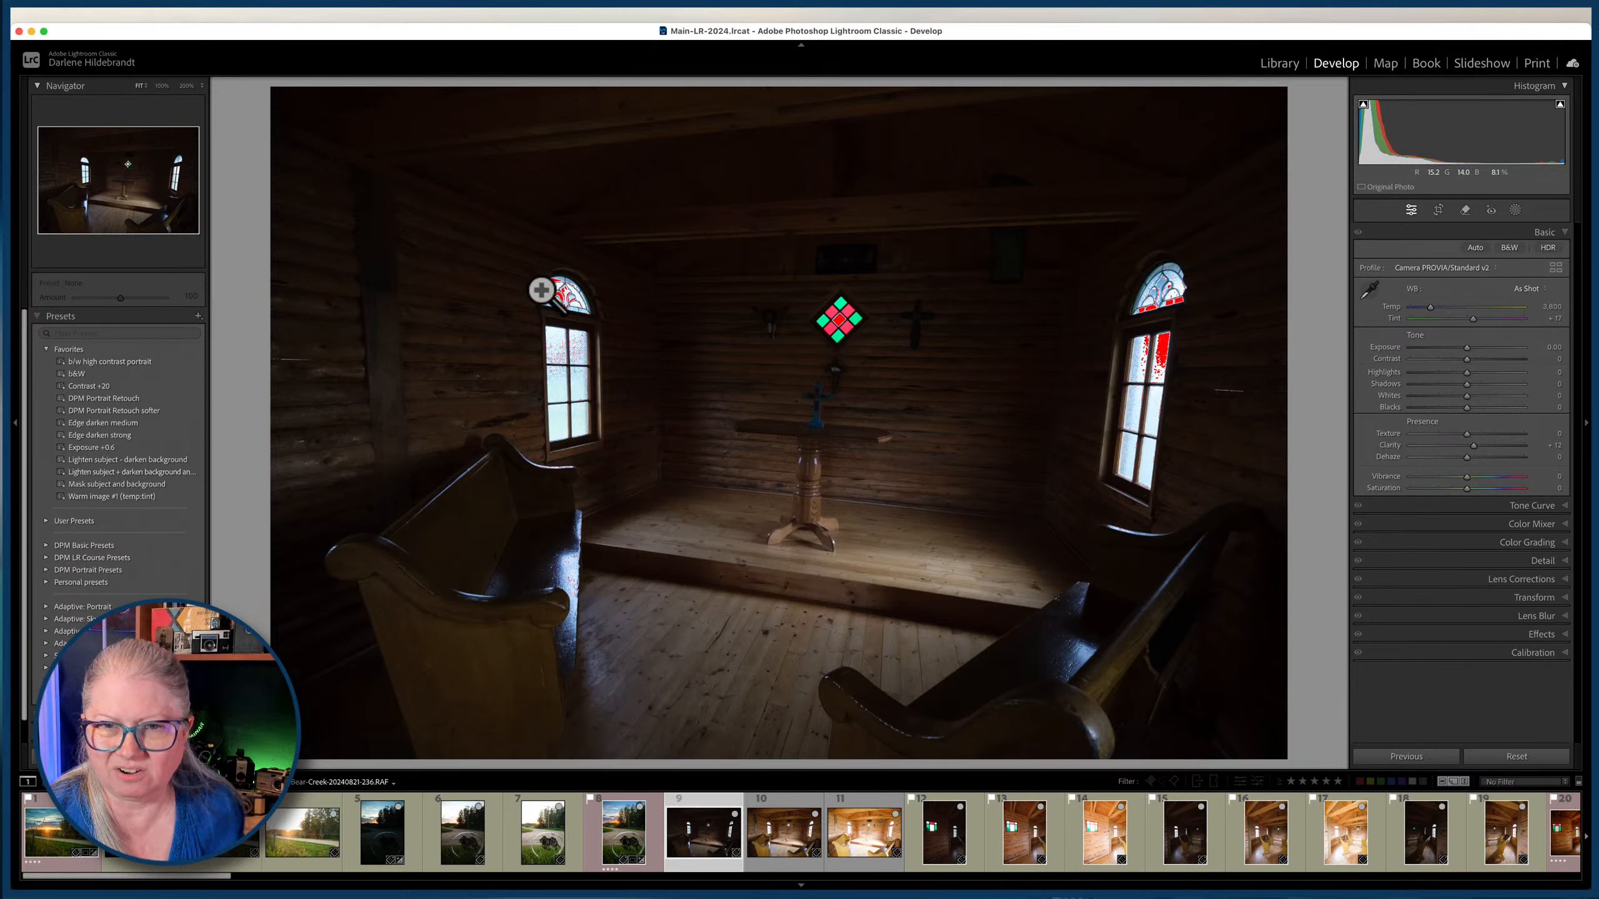
key("Right")
key("Right")
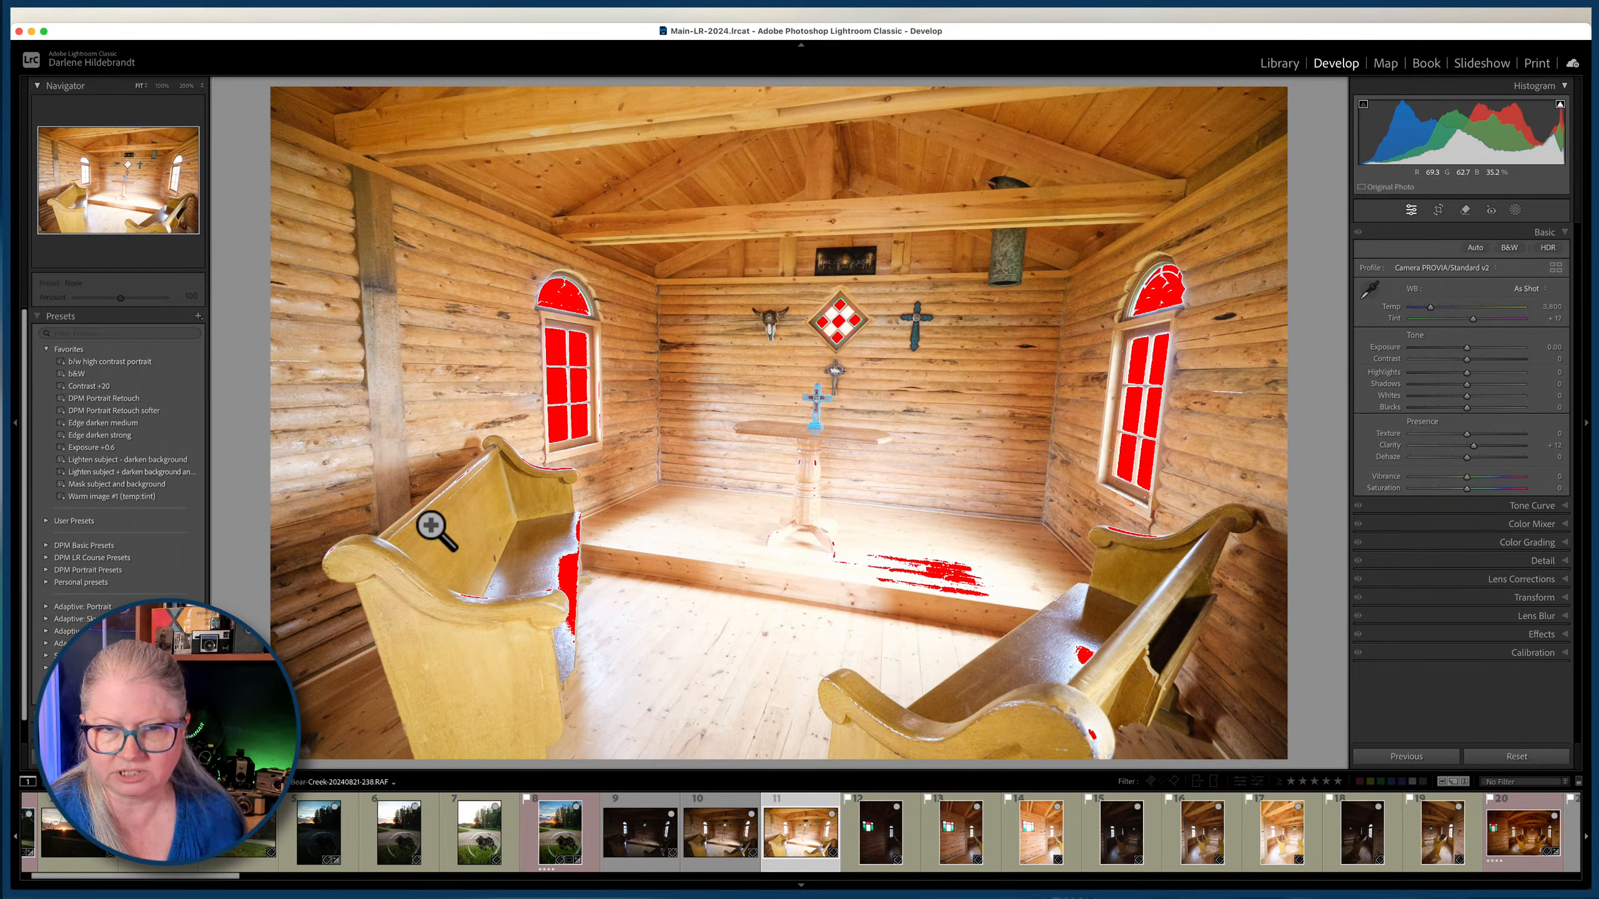
key("Left")
key("Left")
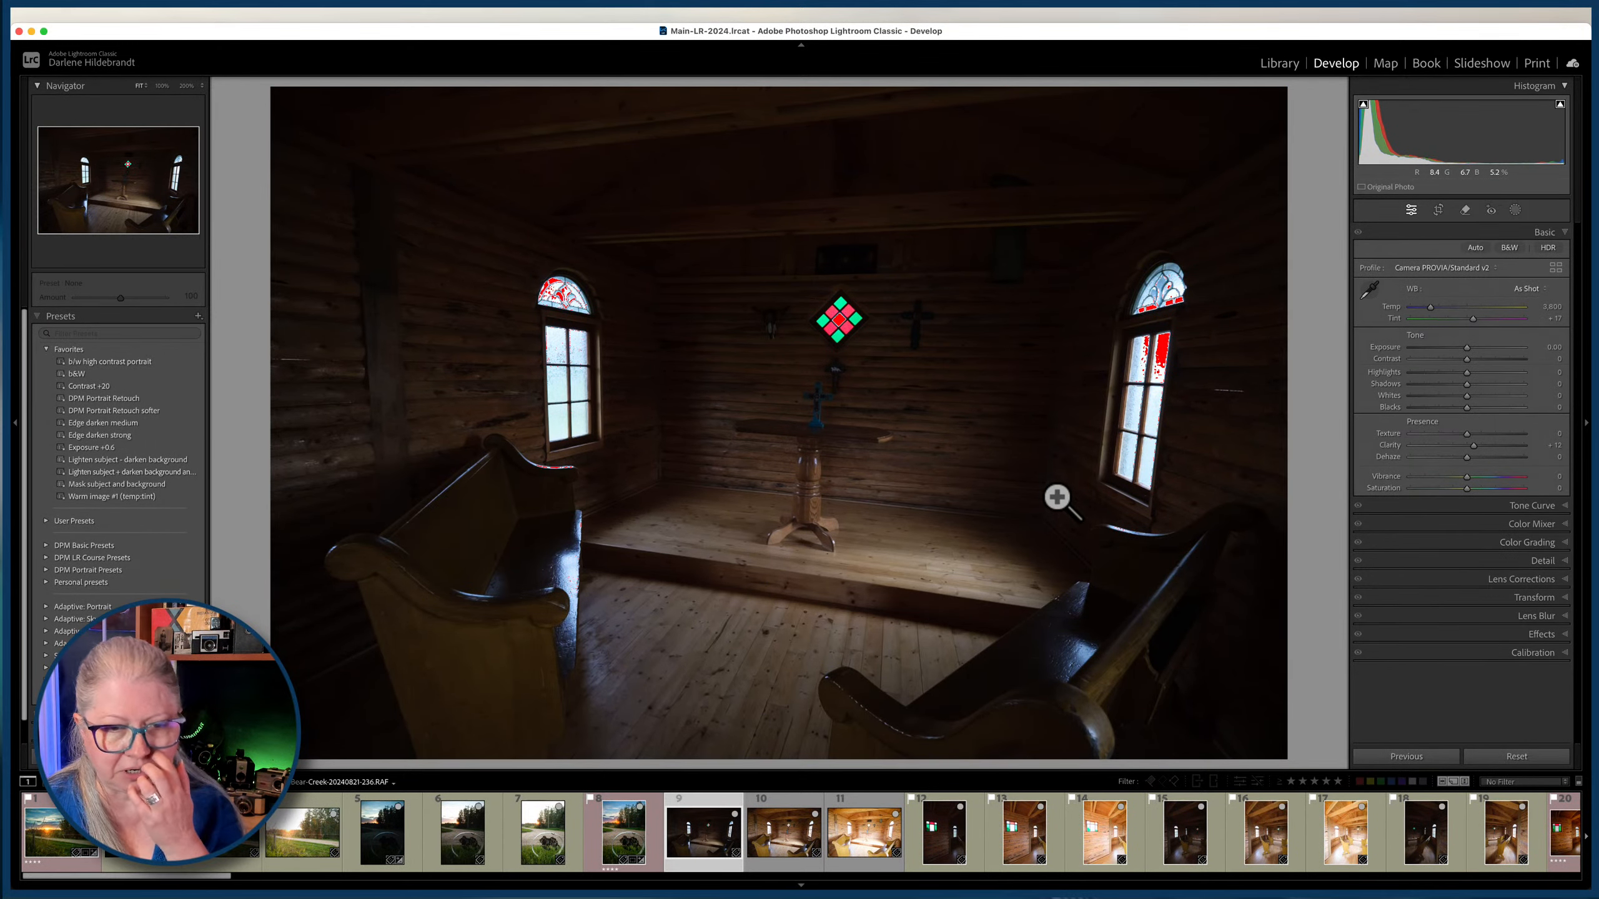
Create a virtual copy of the darkest chapel exposure and place it before its original in the grid.
key("super+apostrophe")
key("g")
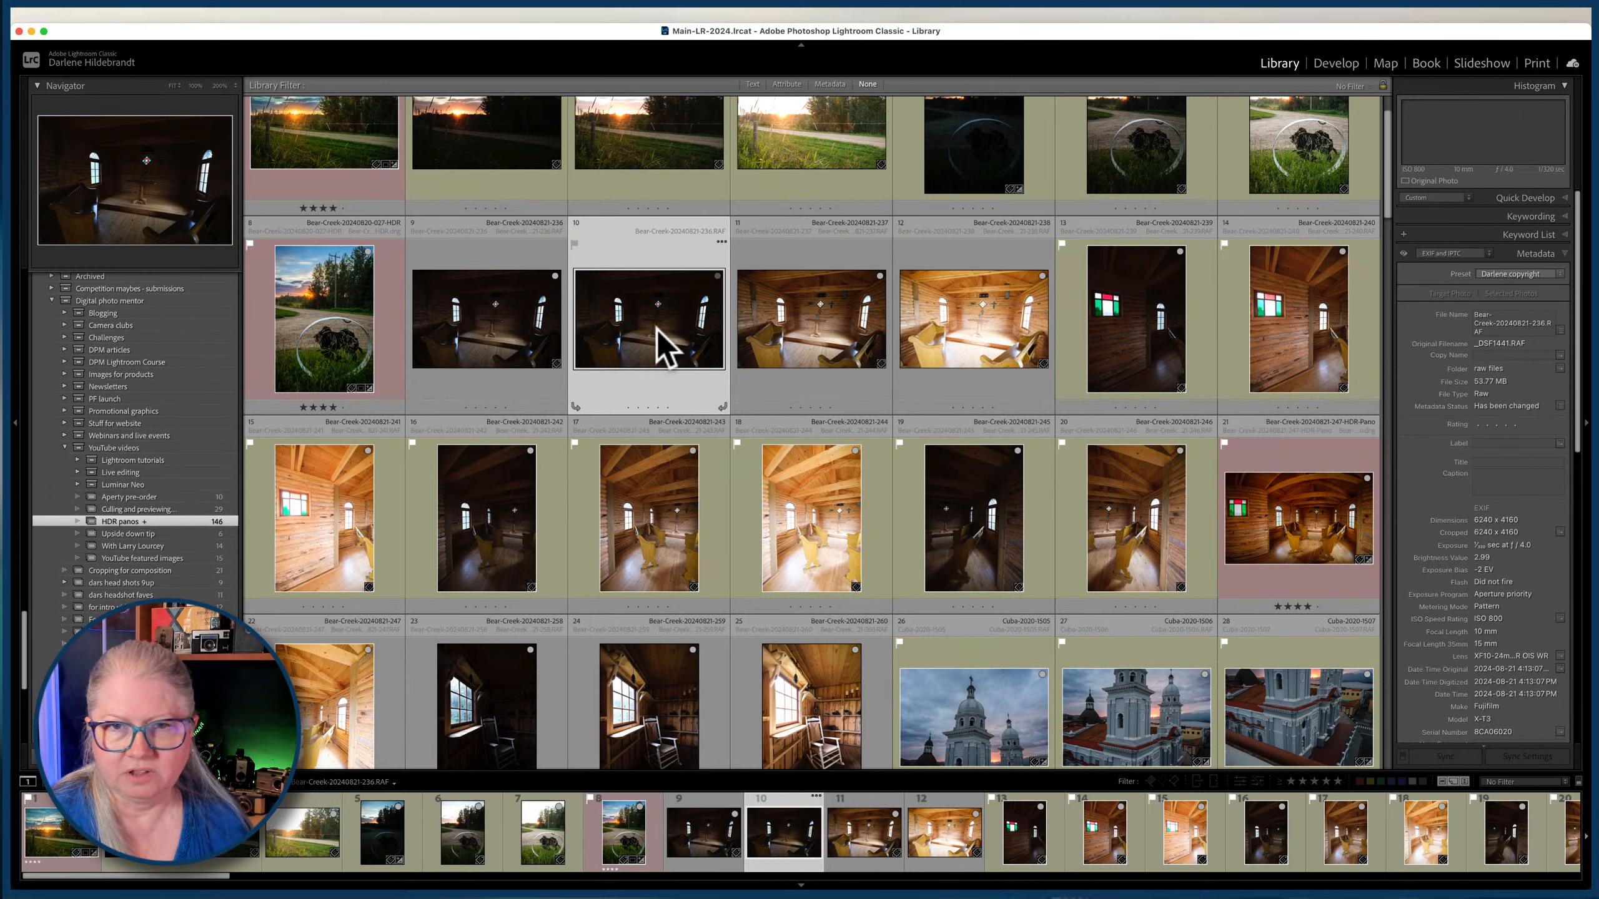
left_click(637, 328)
left_click_drag(637, 328, 444, 326)
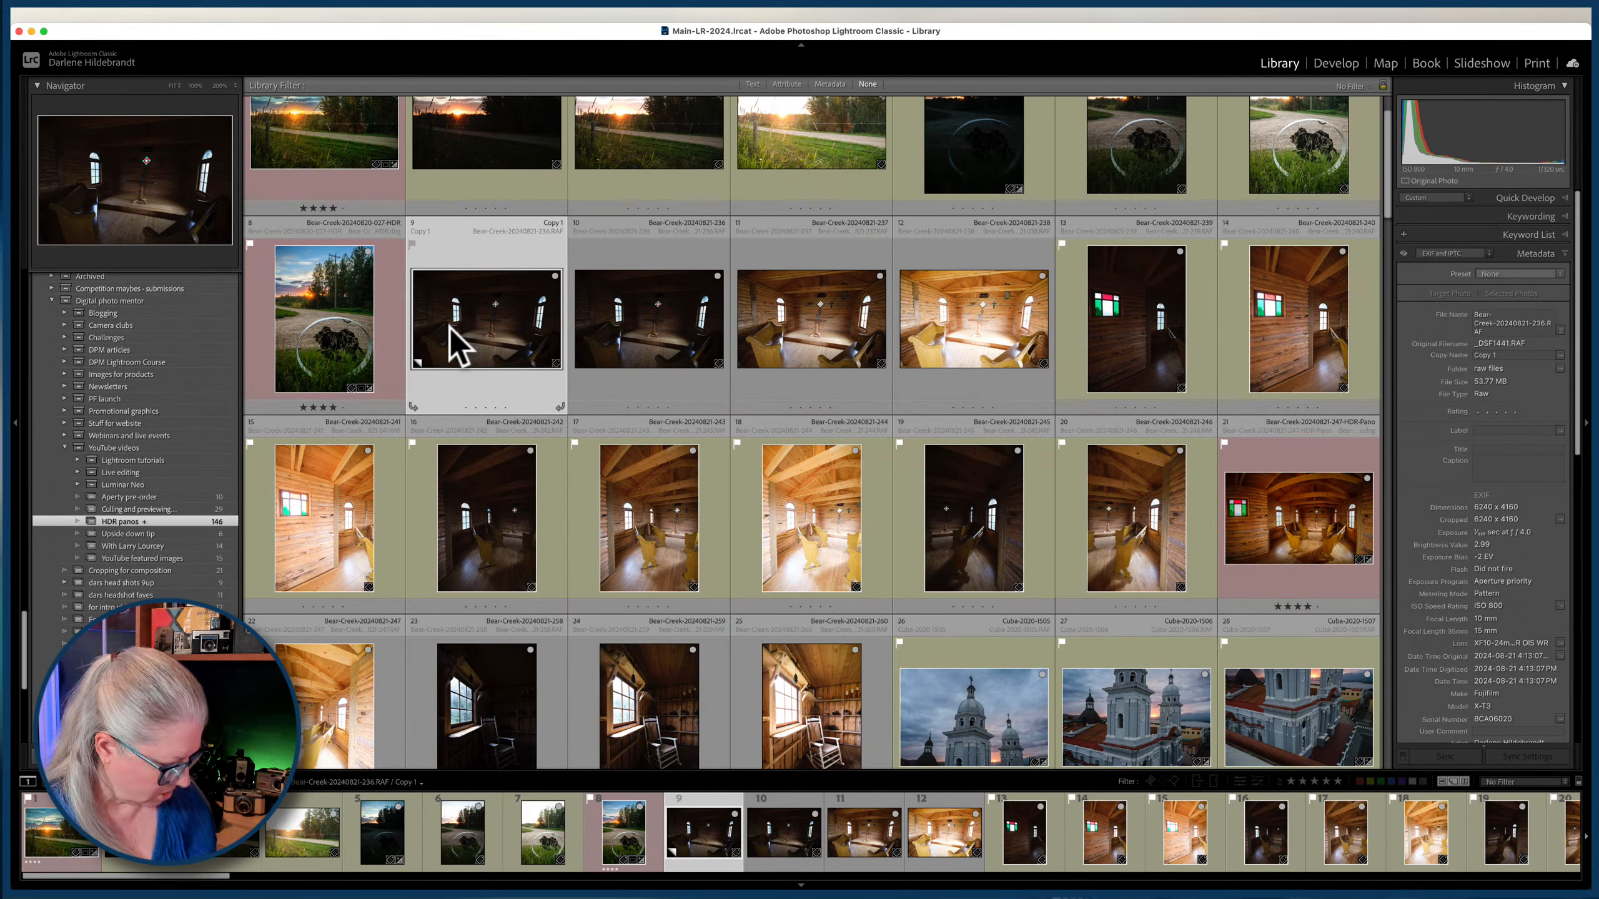
Darken the virtual copy in Develop to an exposure of about -0.80 and lower its highlights to -28.
key("d")
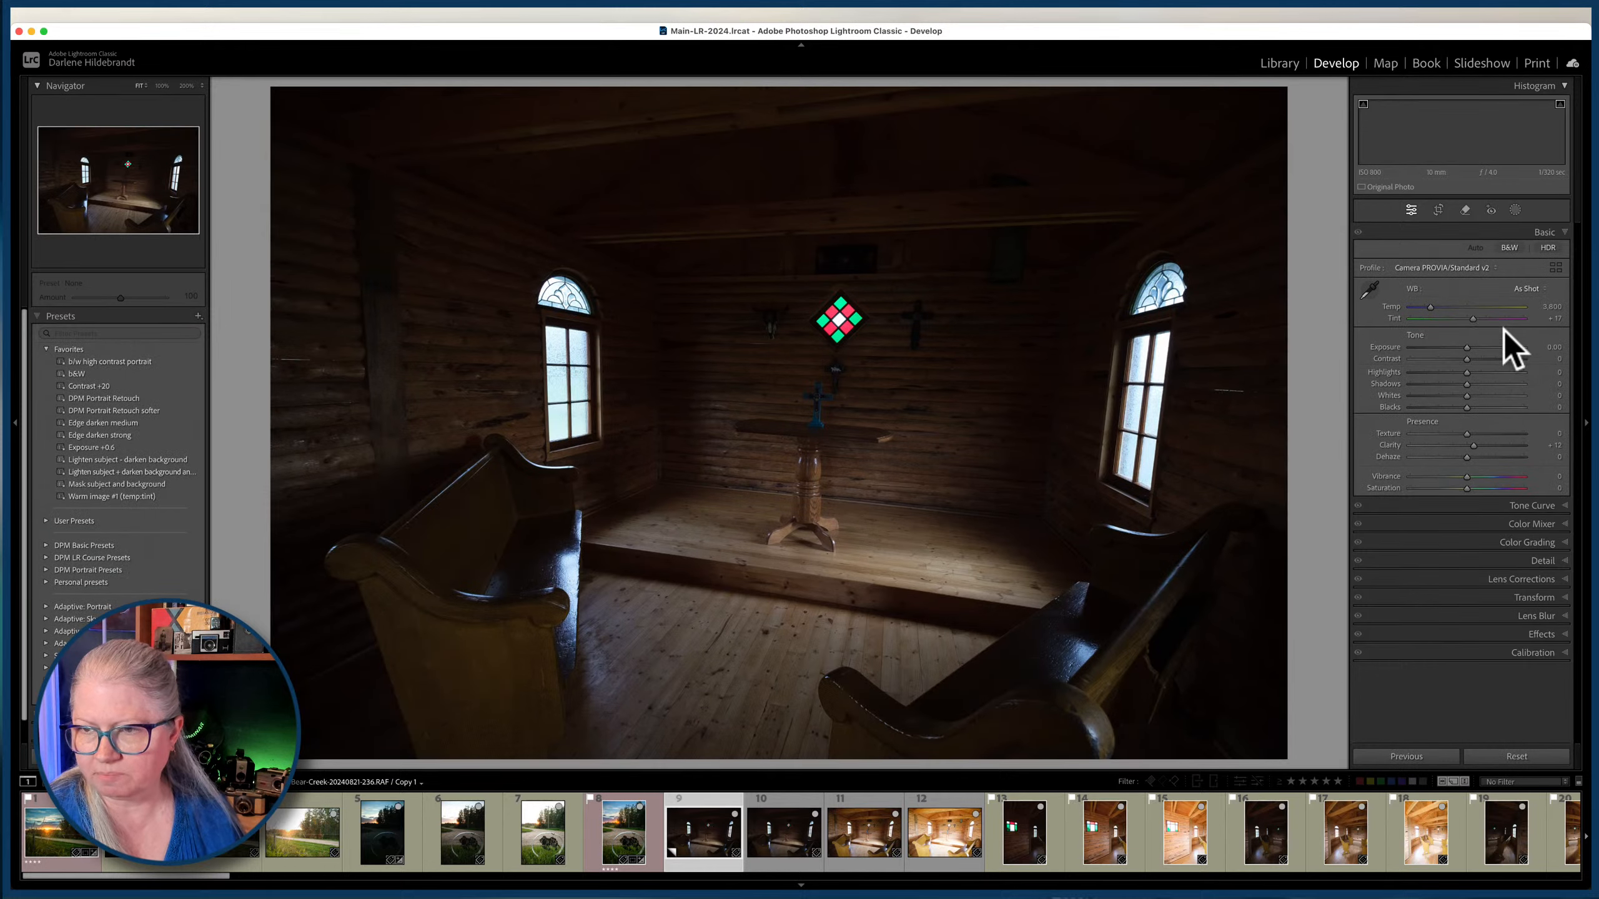
type("-")
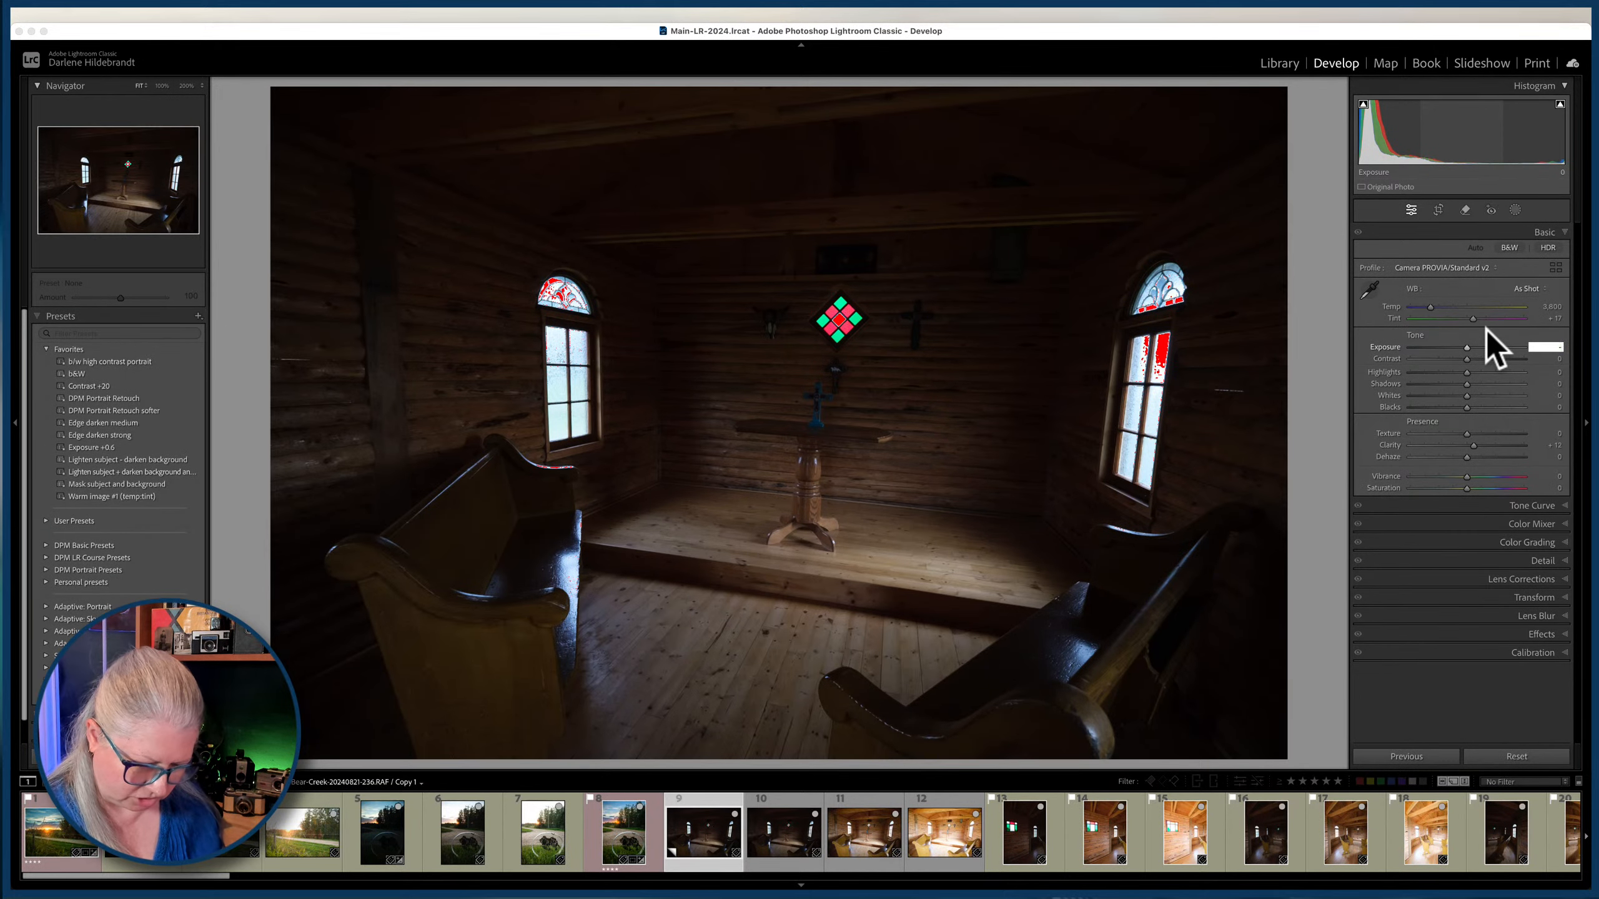
type("2")
key("Tab")
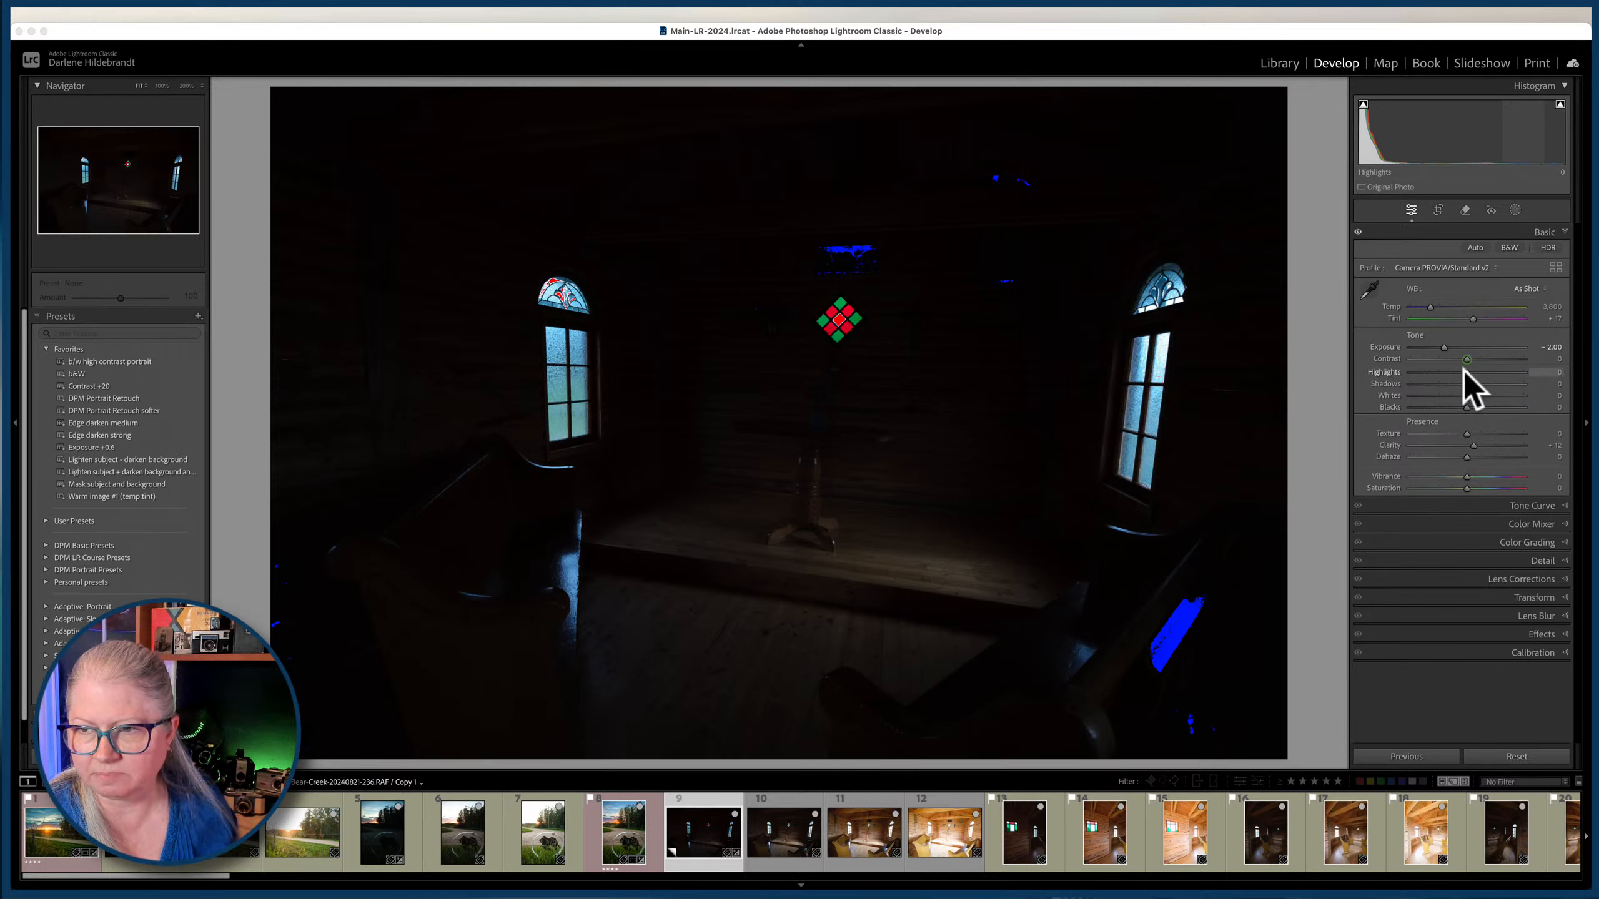
mouse_move(1466, 373)
left_mouse_down()
mouse_move(1447, 375)
mouse_move(1458, 351)
left_mouse_up()
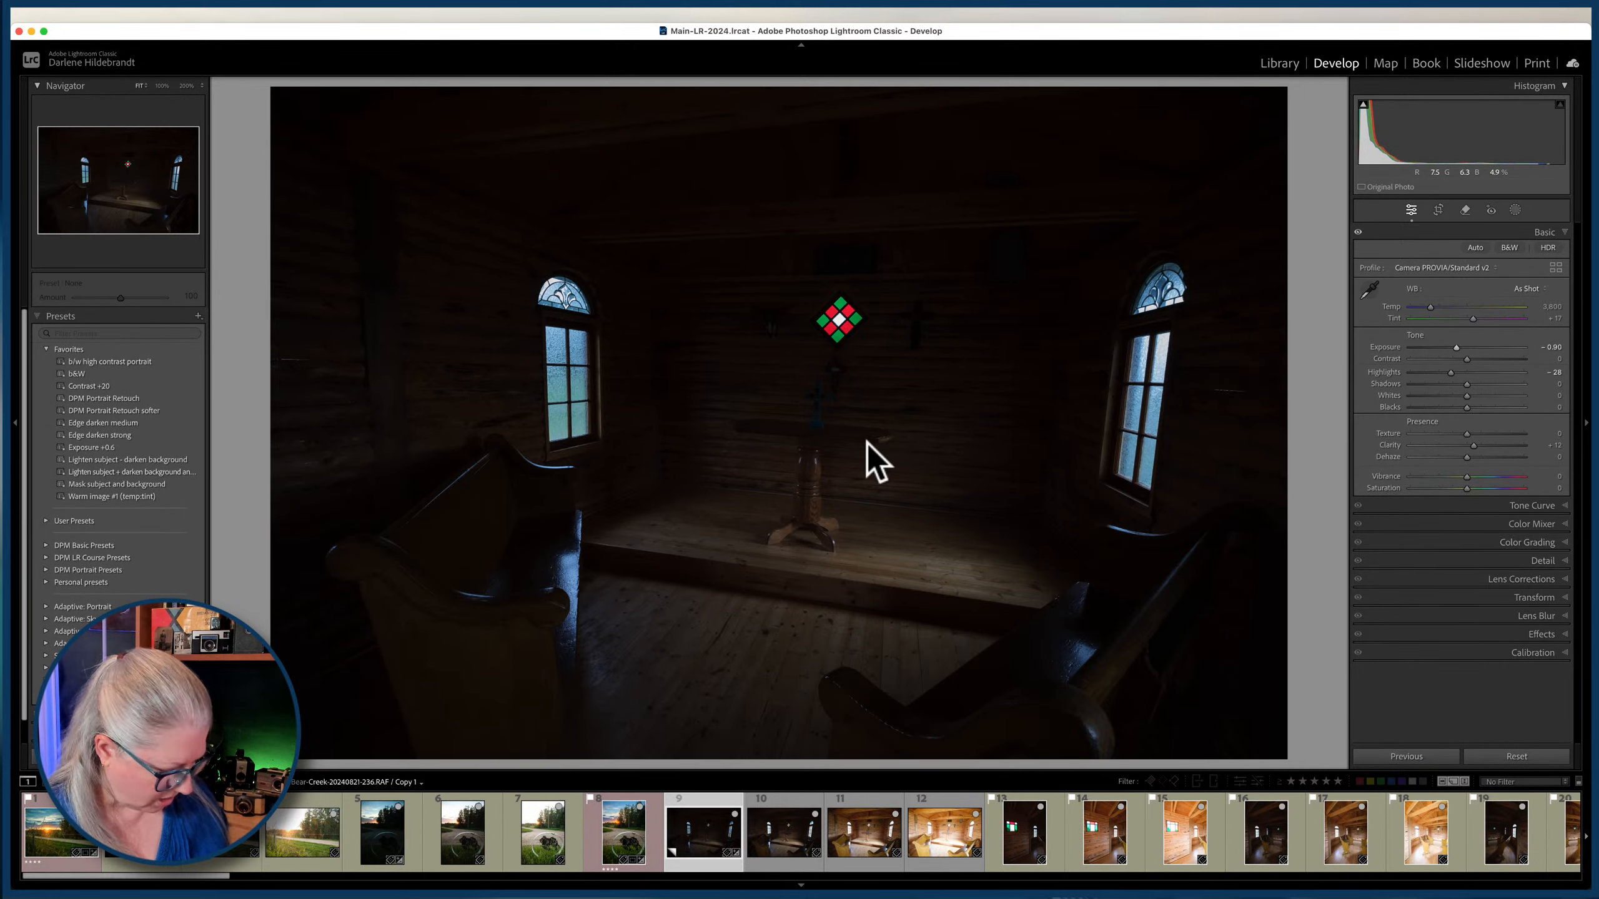
Select the virtual copy and the three chapel exposures in the grid and start an HDR Photo Merge.
key("g")
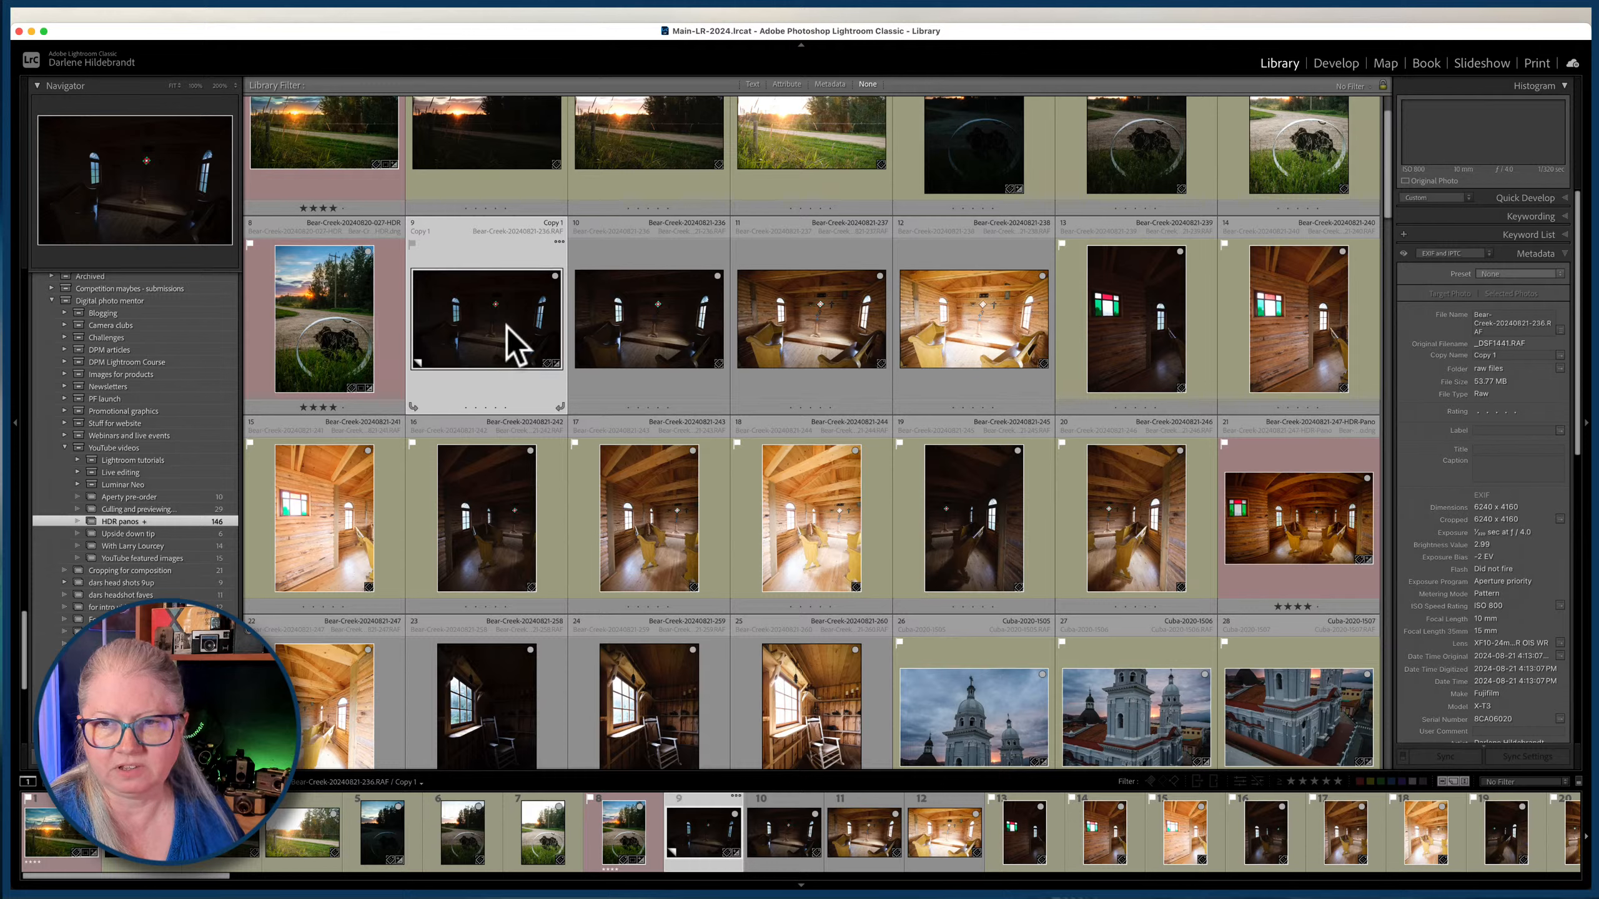
left_click(961, 320, "shift")
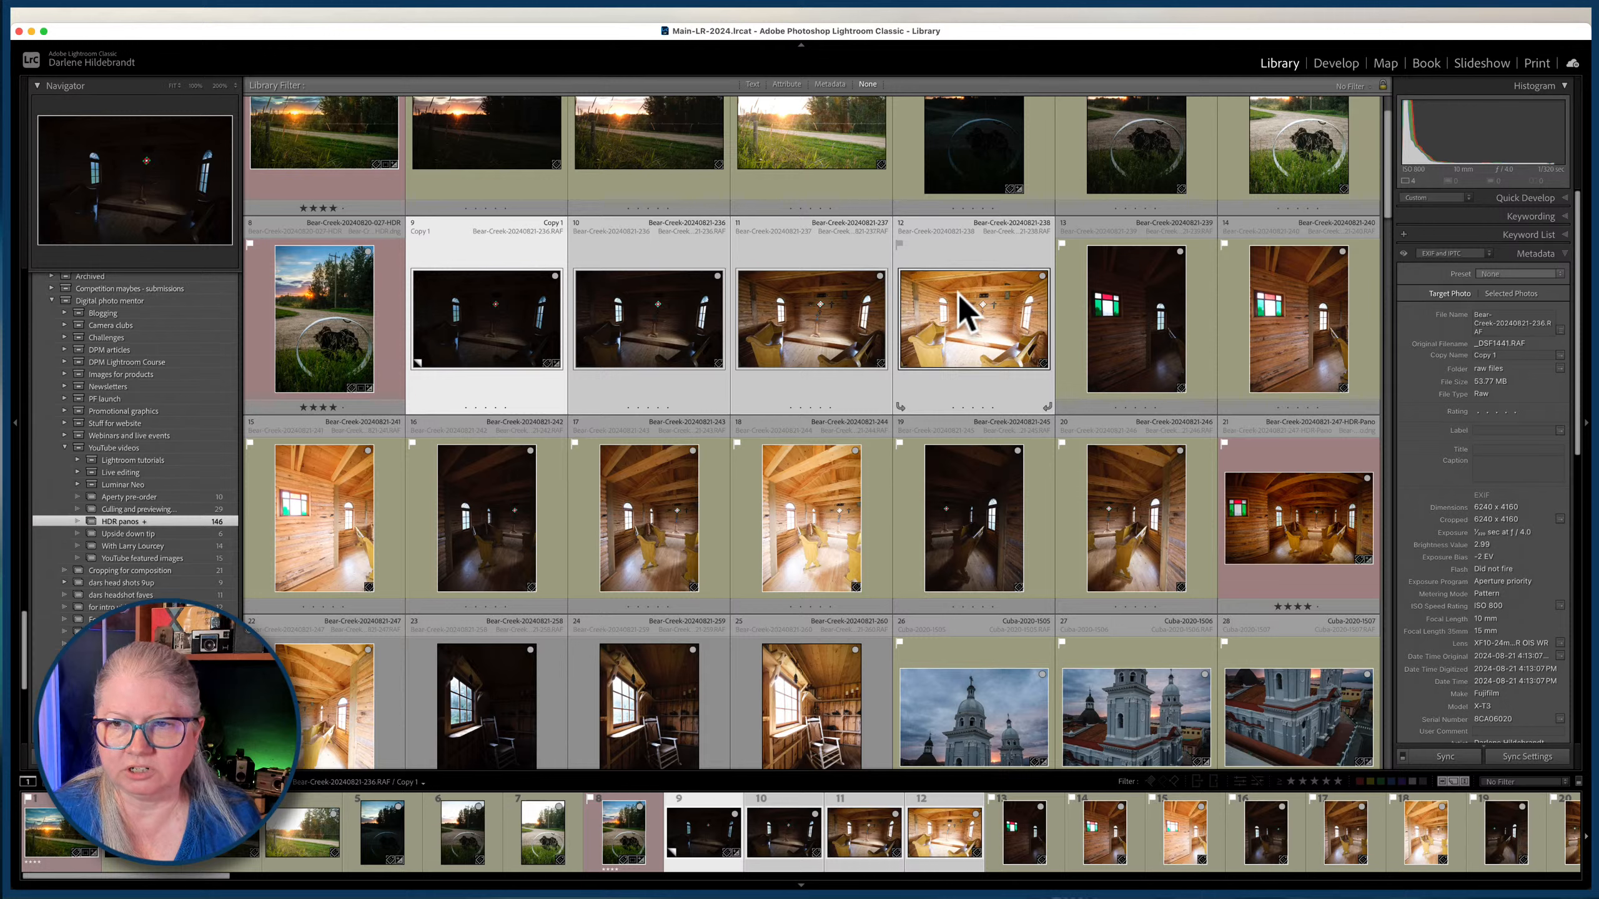
right_click(961, 294)
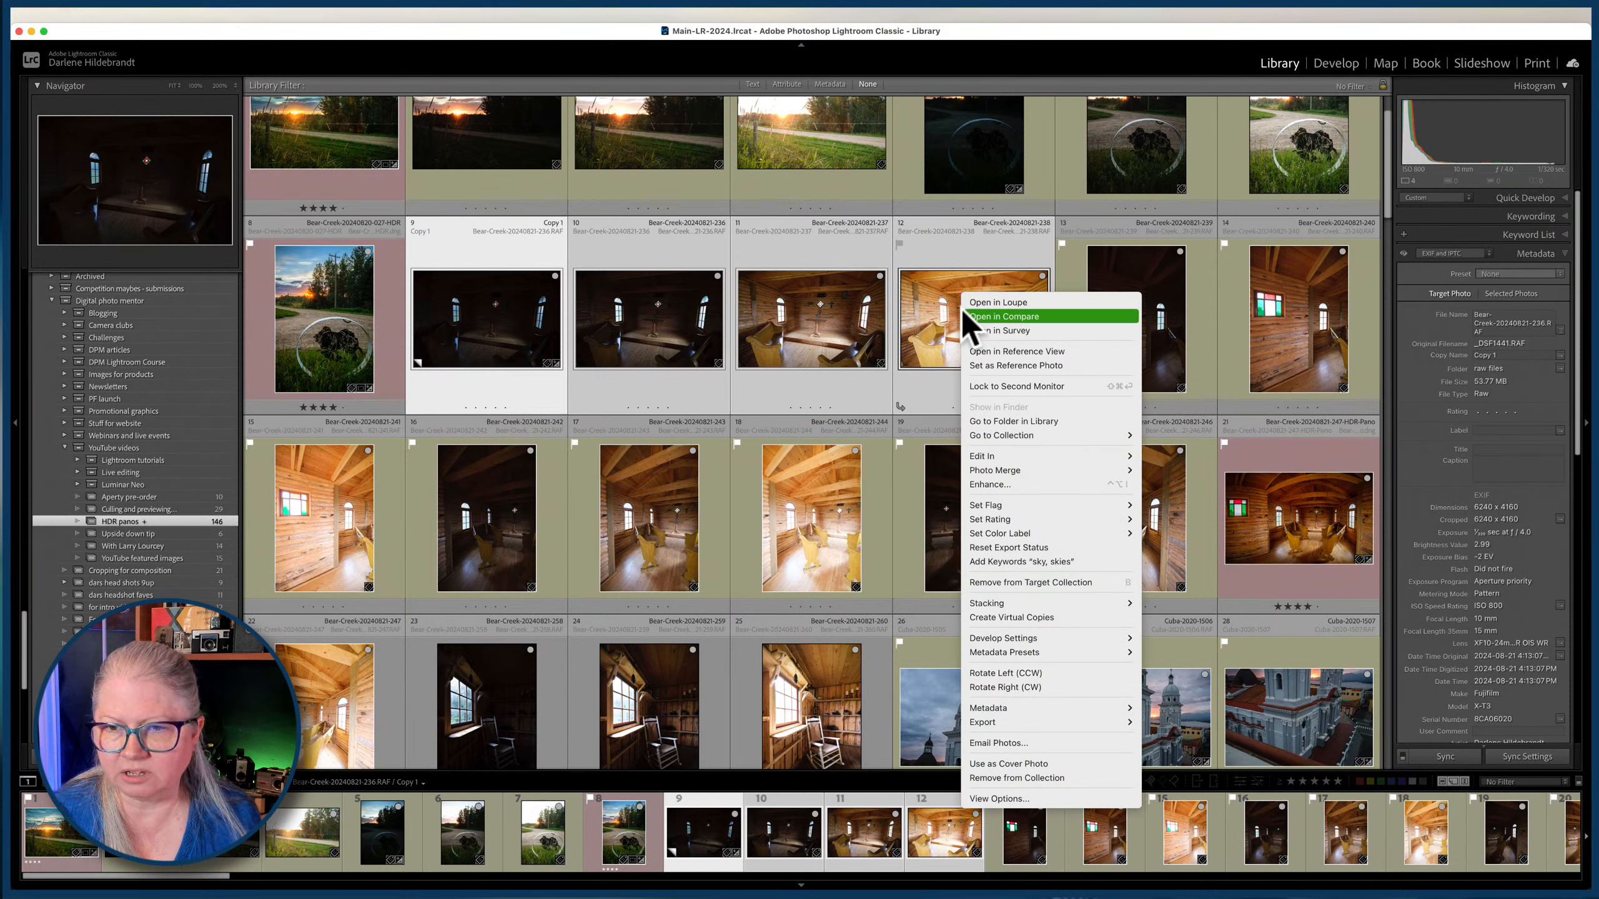
mouse_move(997, 472)
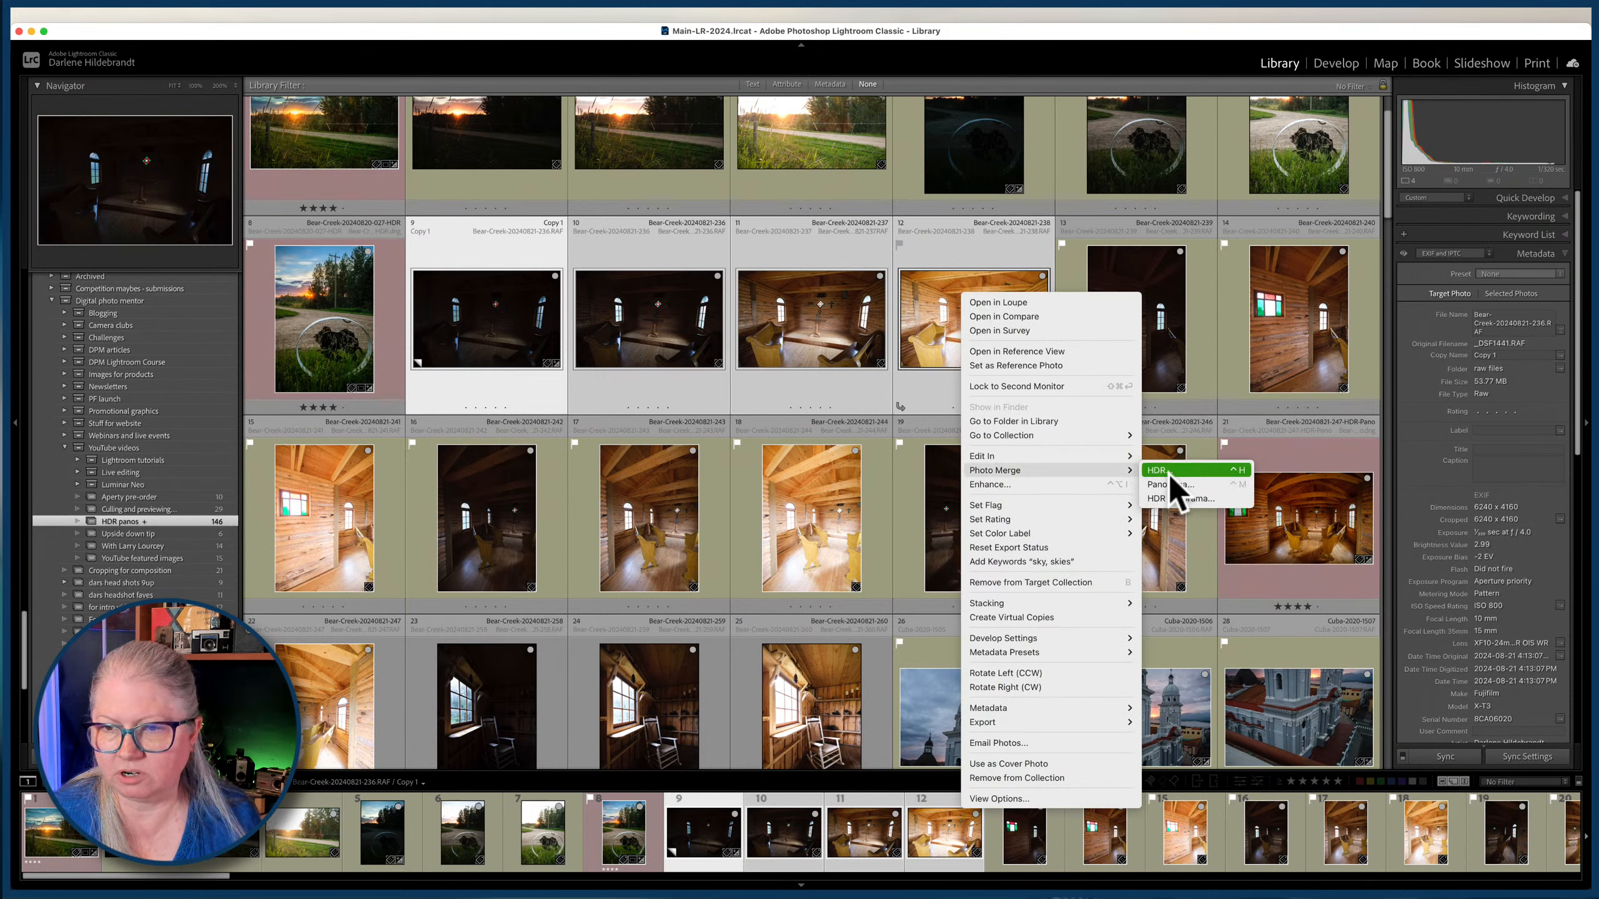
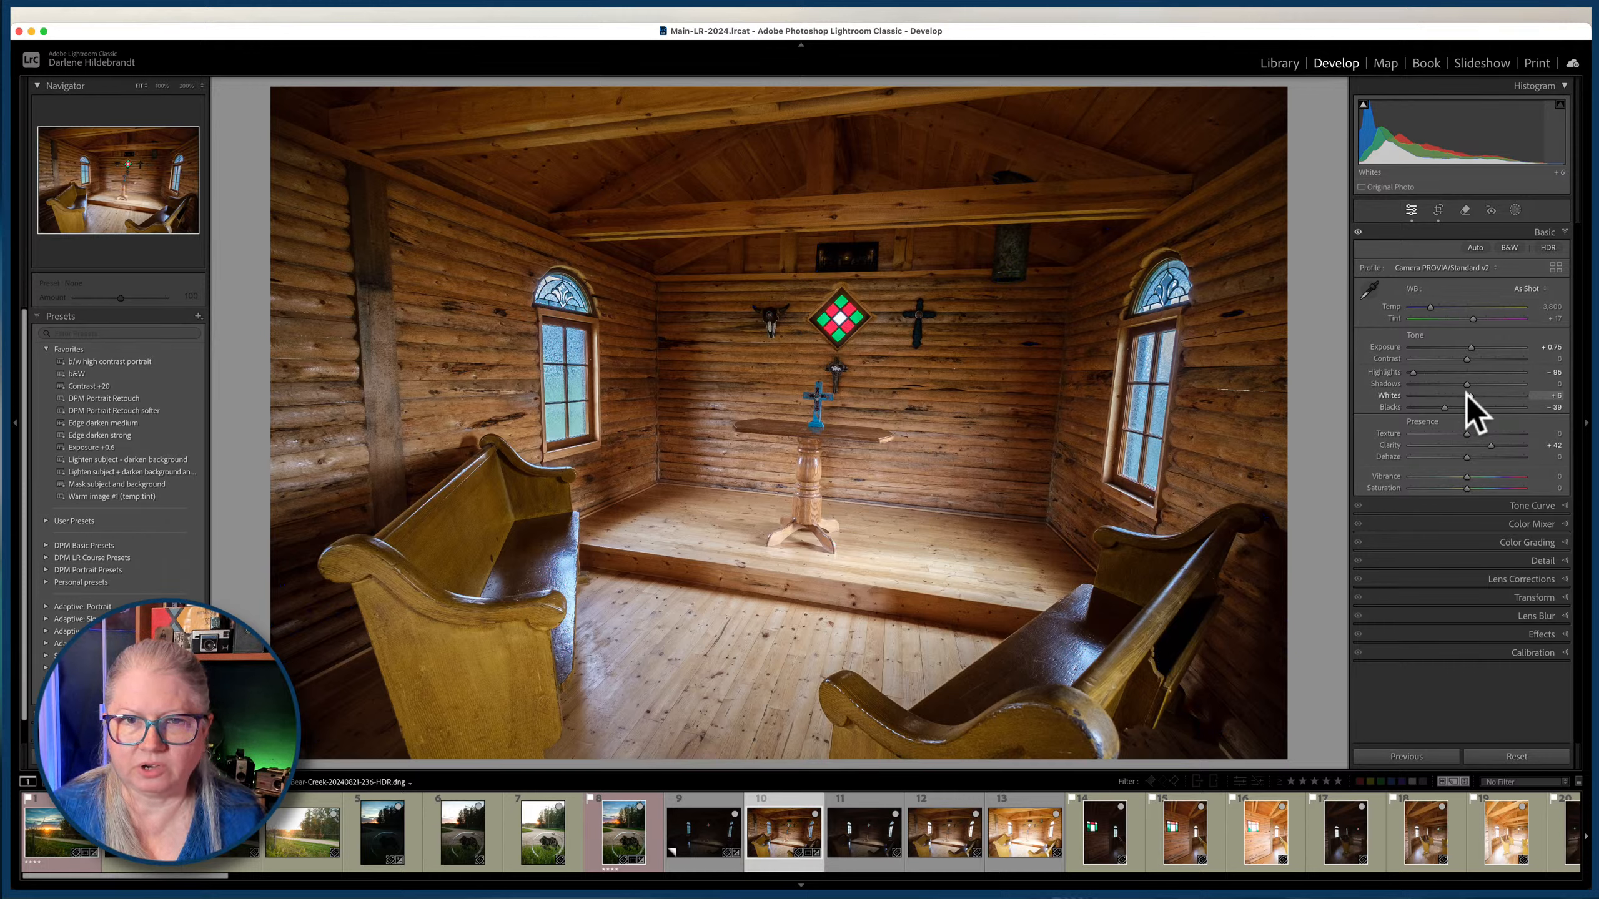
Apply the Edge darken medium preset to the merged chapel image, warm its temperature to 4,344 and inspect the window detail up close.
left_click(124, 423)
left_click_drag(1431, 307, 1435, 307)
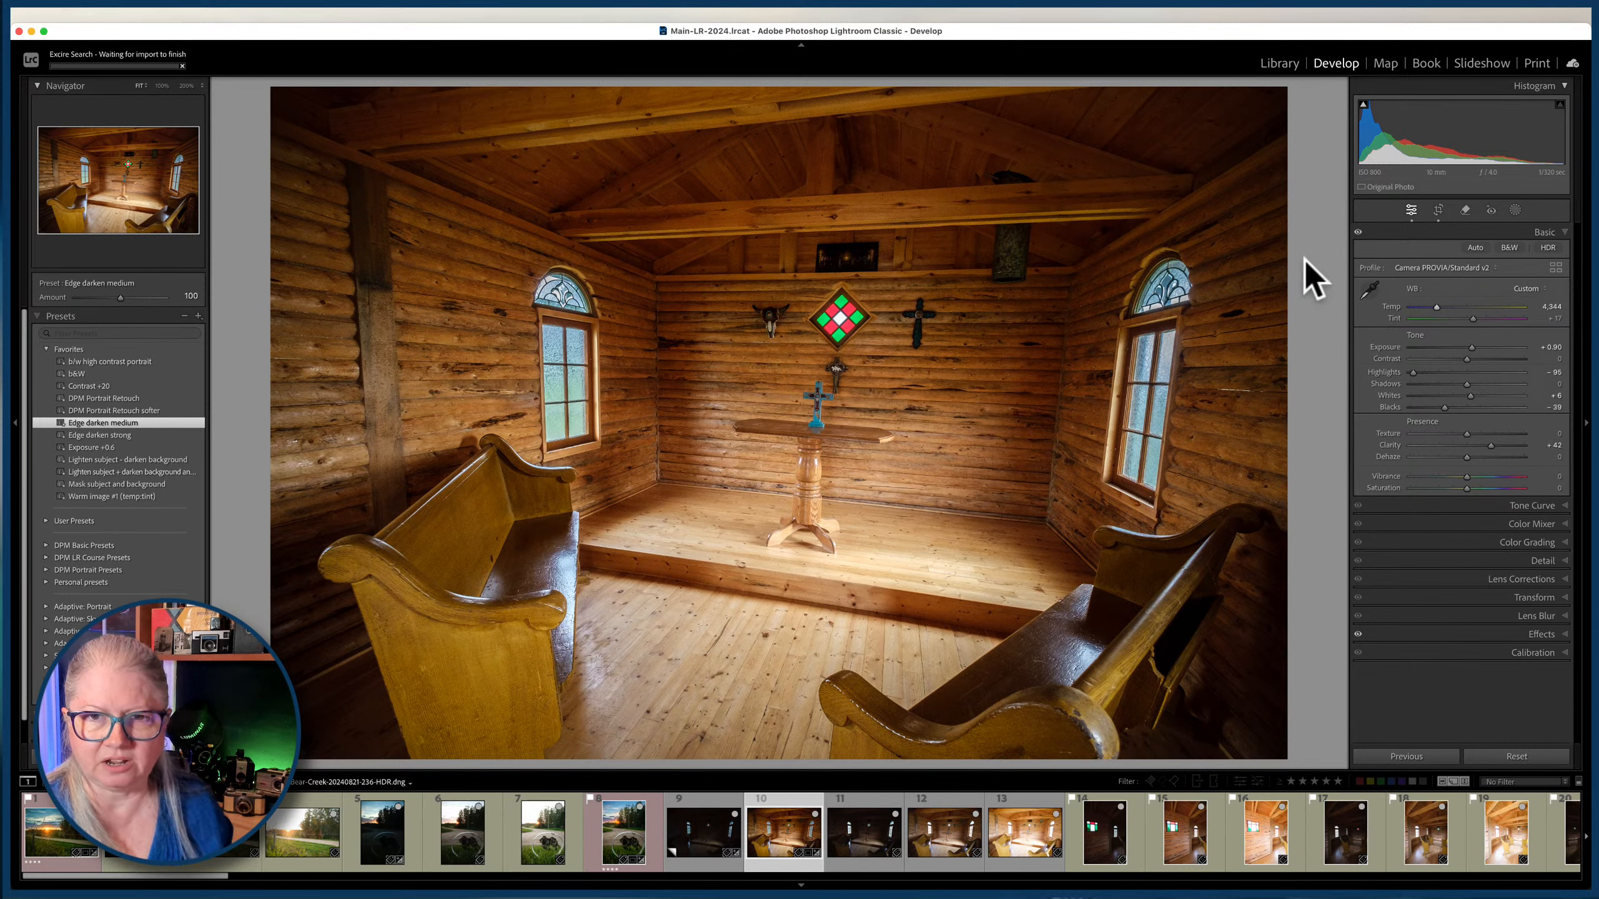
left_click(582, 363)
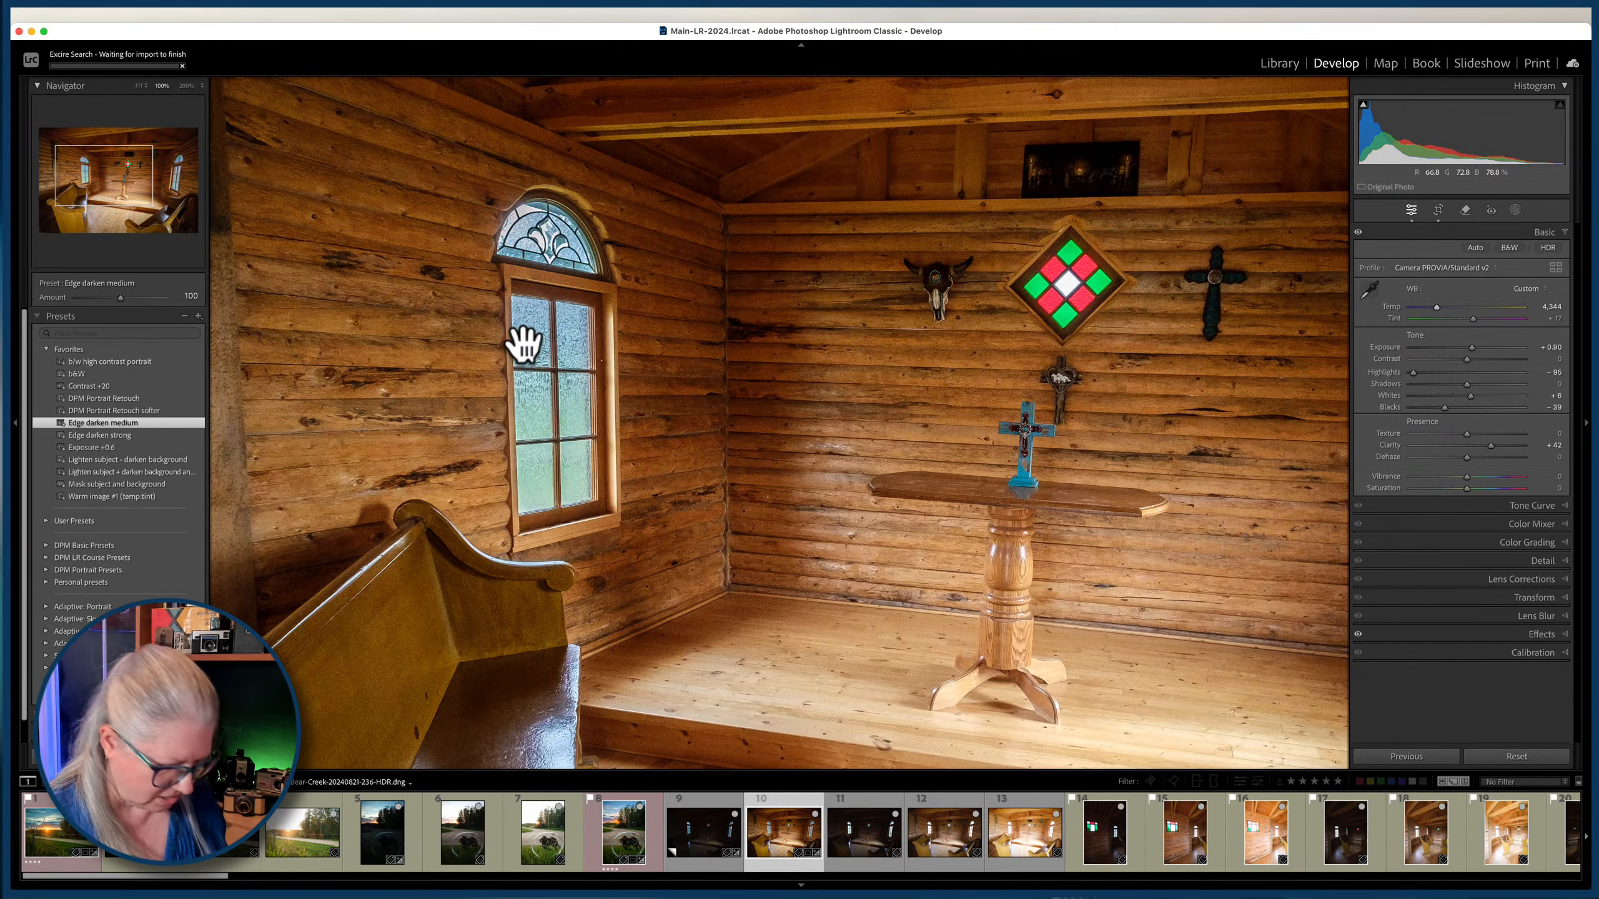
key("super+equal")
key("super+minus")
key("super+minus")
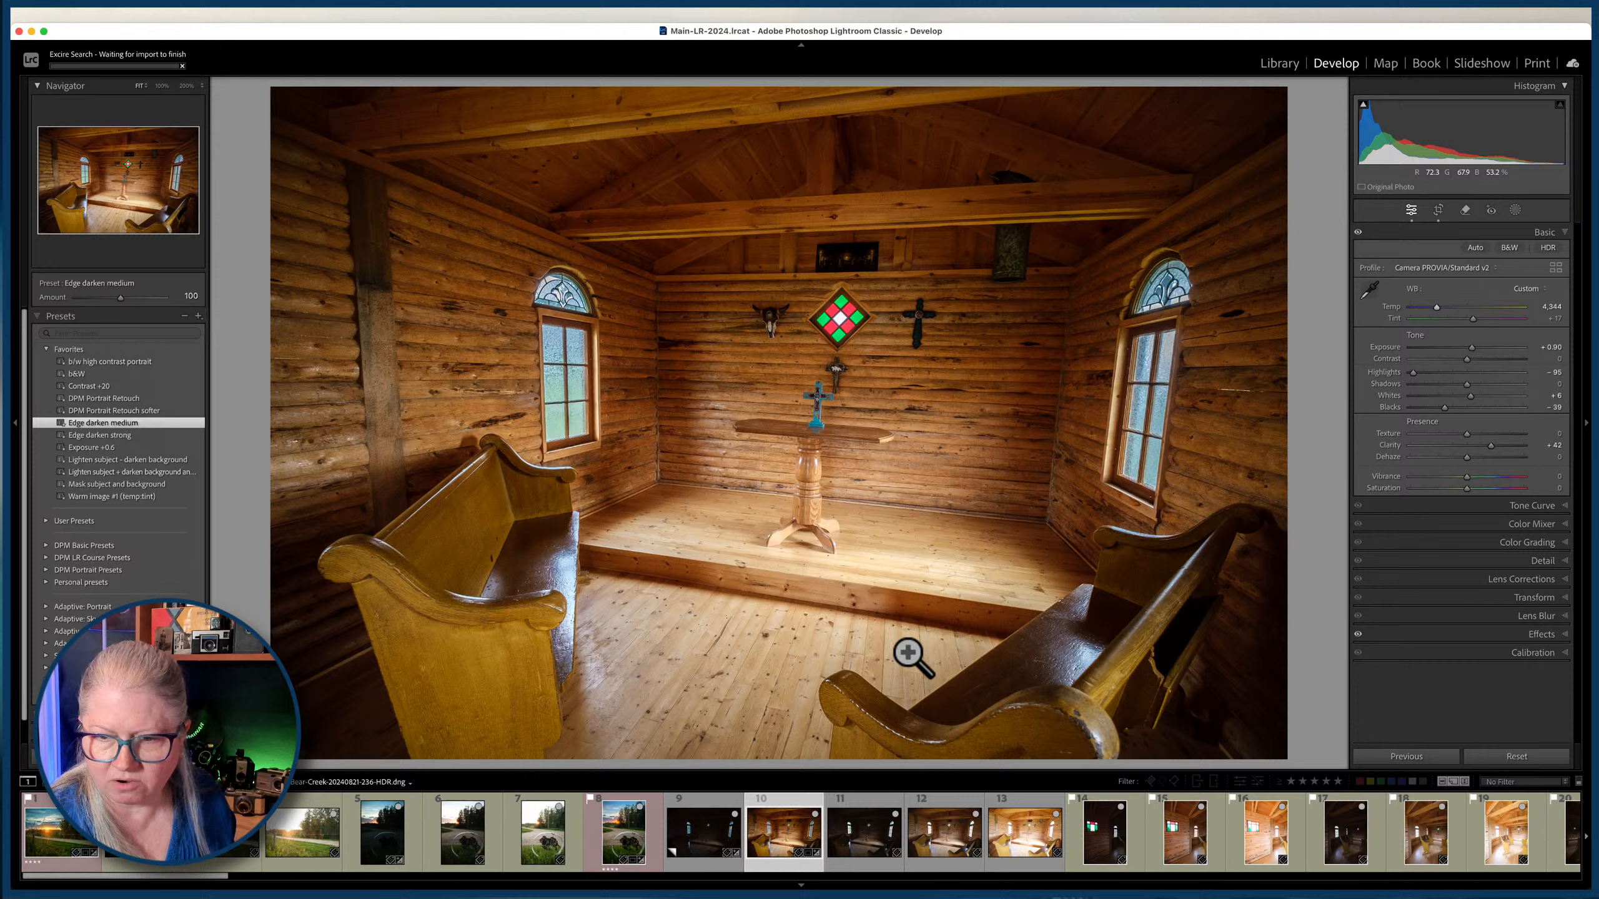
Compare the edited chapel HDR side by side with Bear-Creek-20240821-237.RAF and the darker 236.RAF, and return to the full grid.
left_click(940, 829, "super")
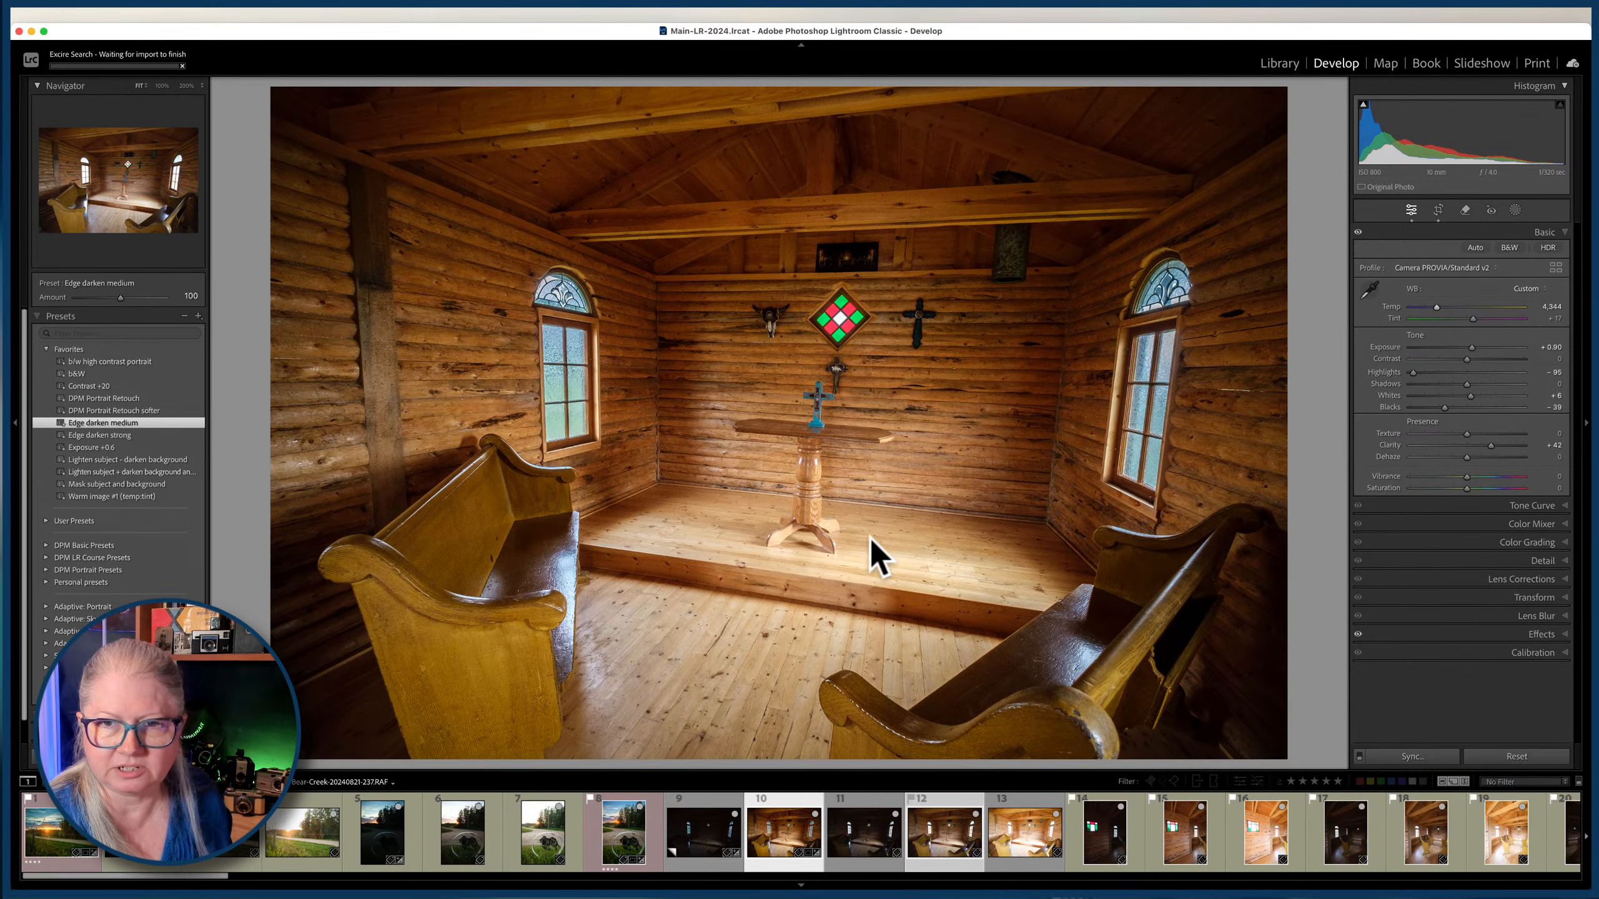
key("c")
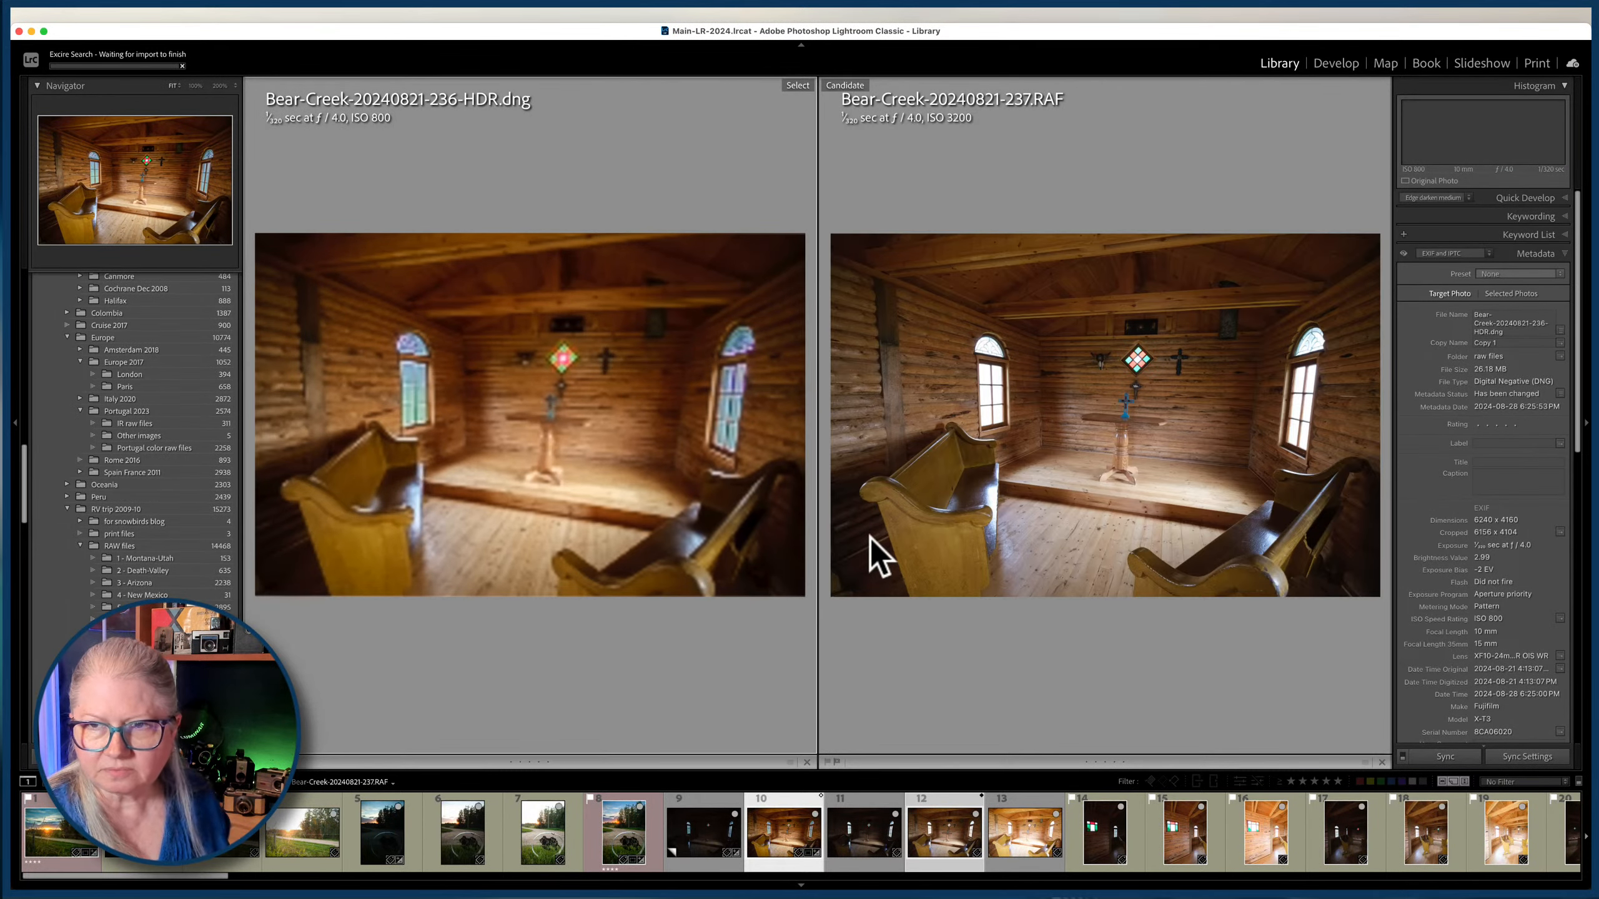
key("shift+Tab")
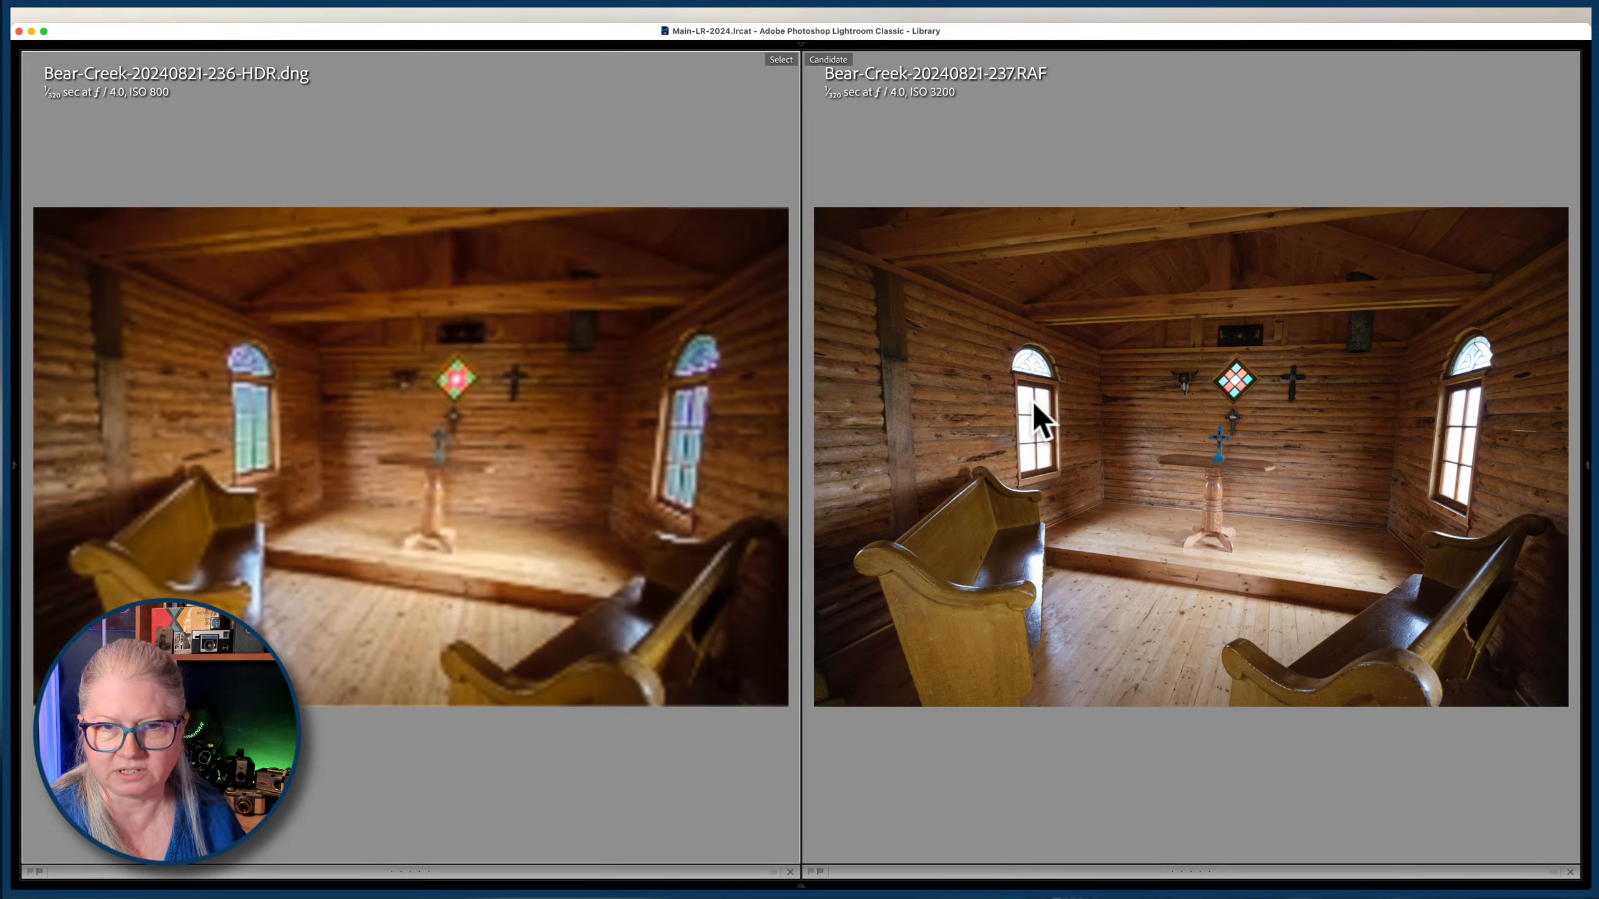
left_click(801, 885)
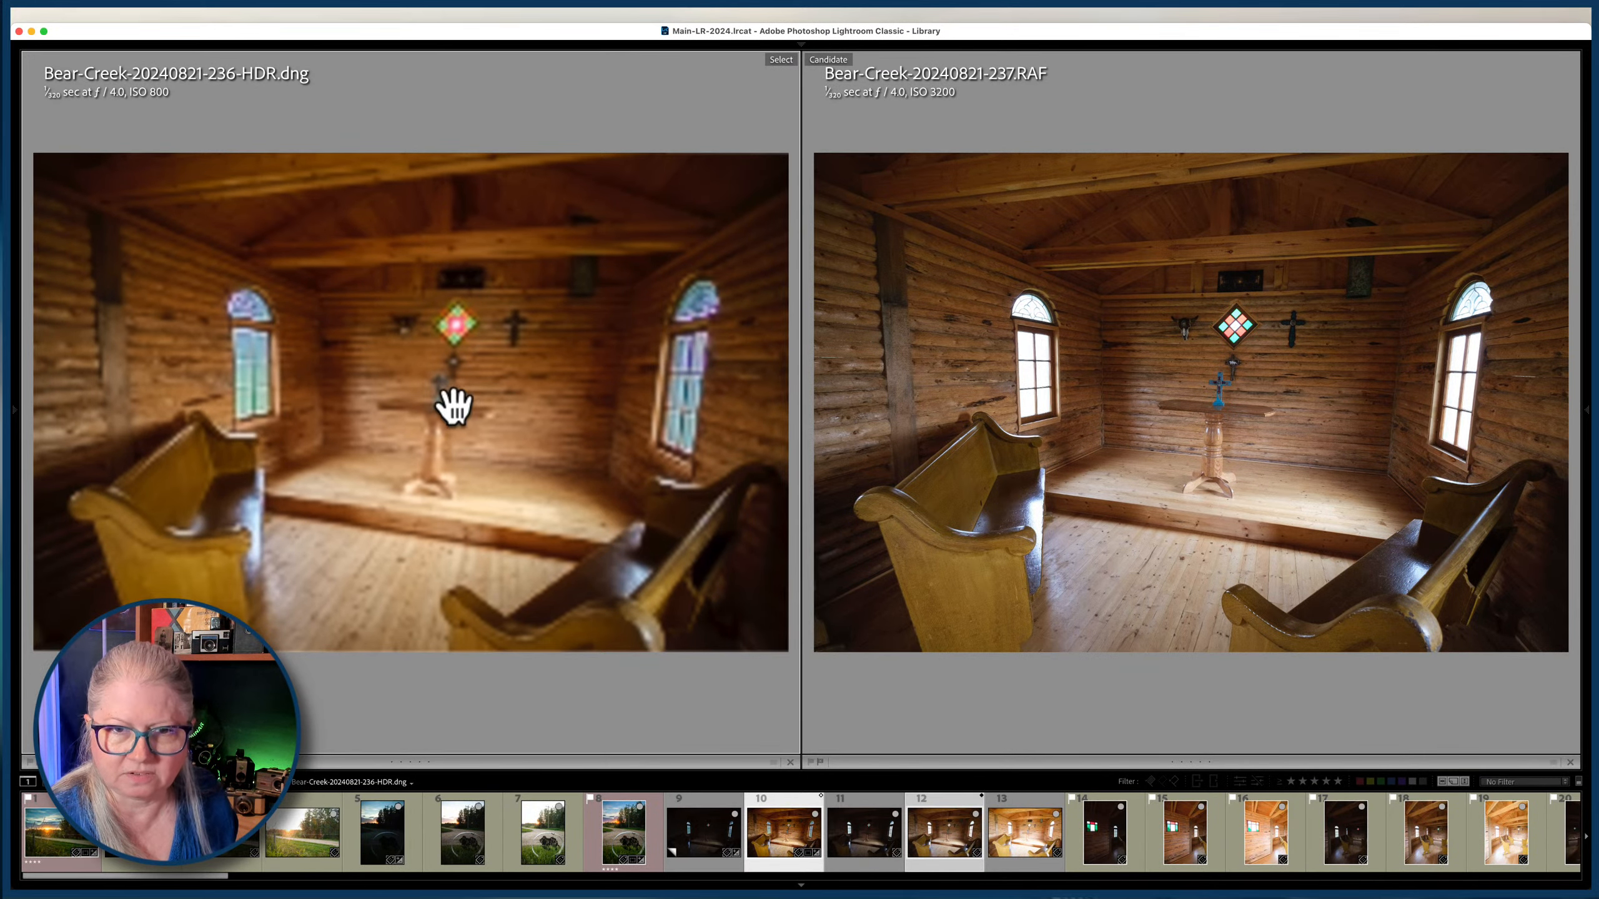
left_click(358, 398)
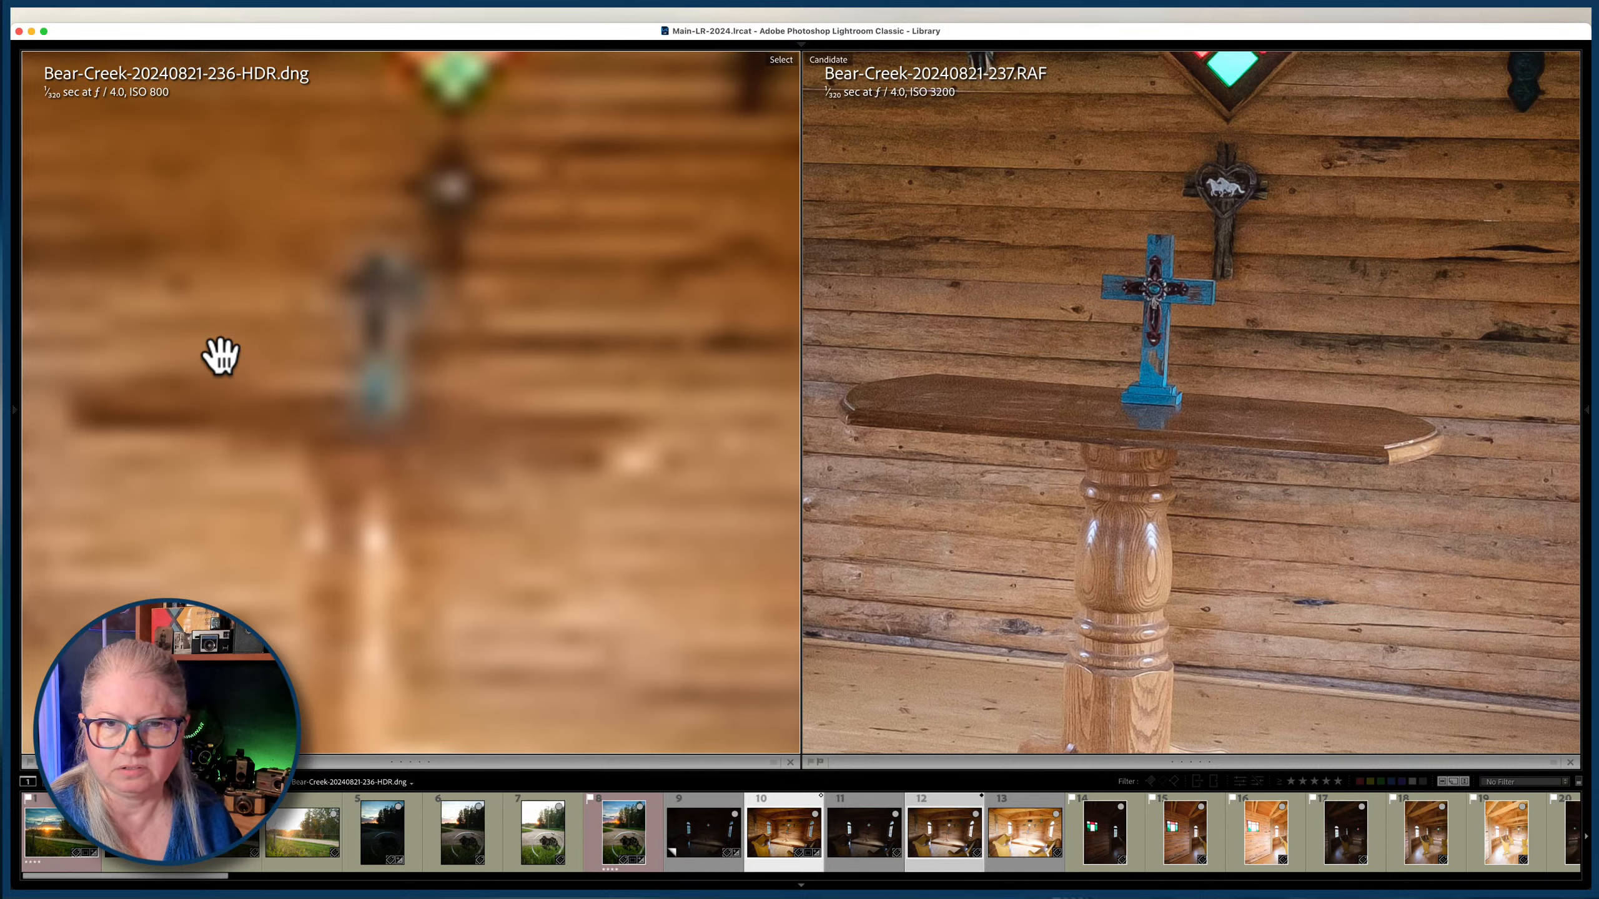
left_click(228, 364)
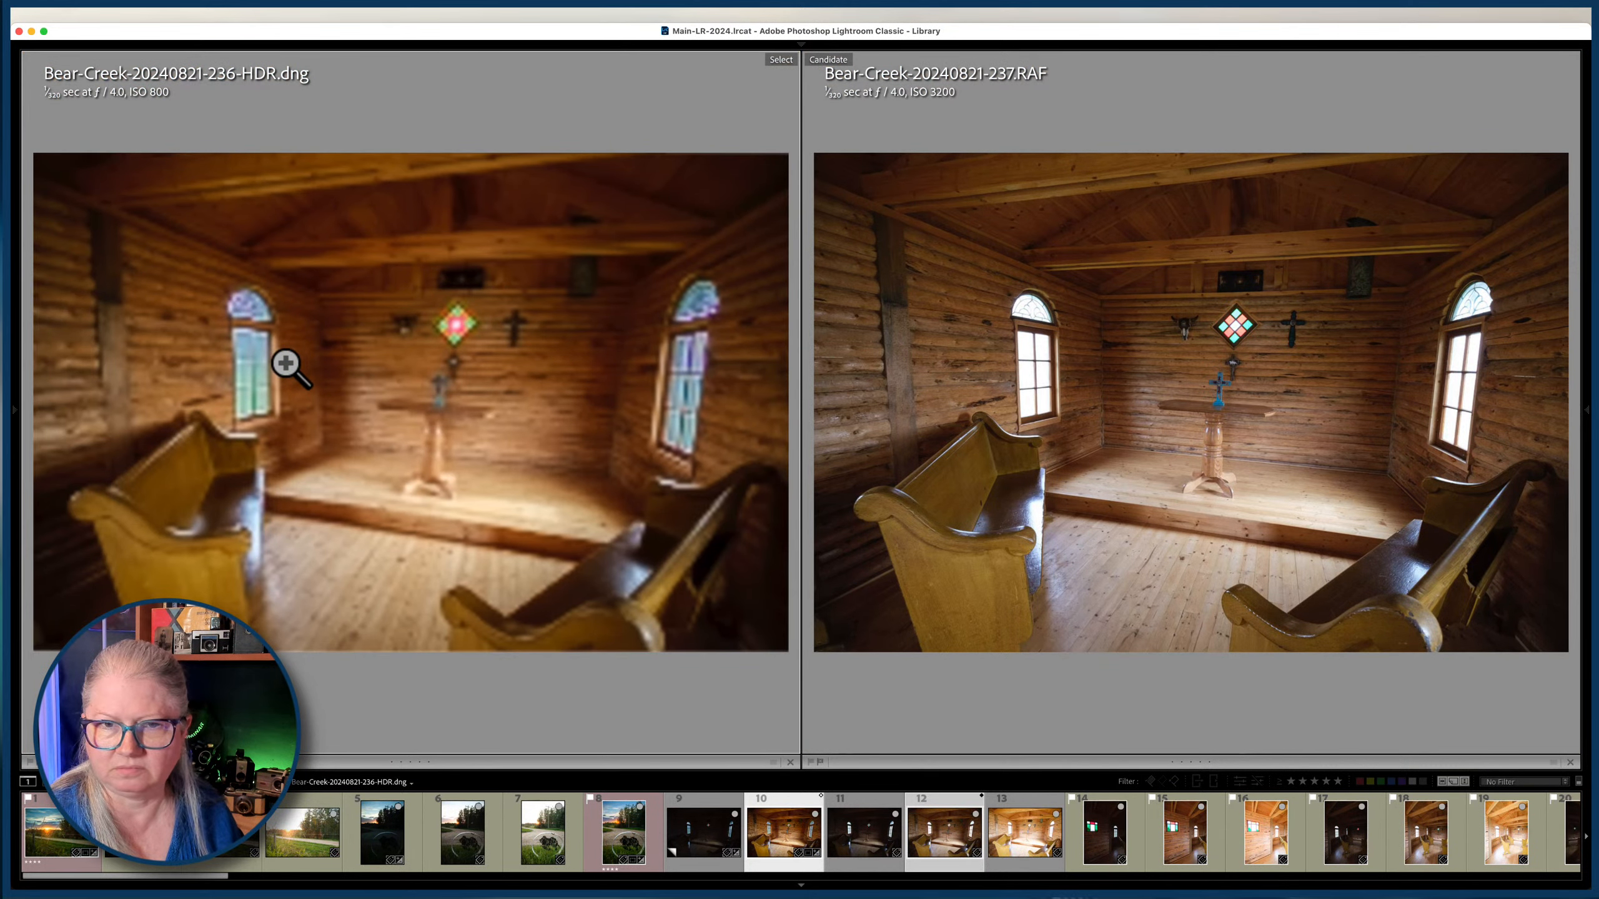
left_click(863, 832, "super")
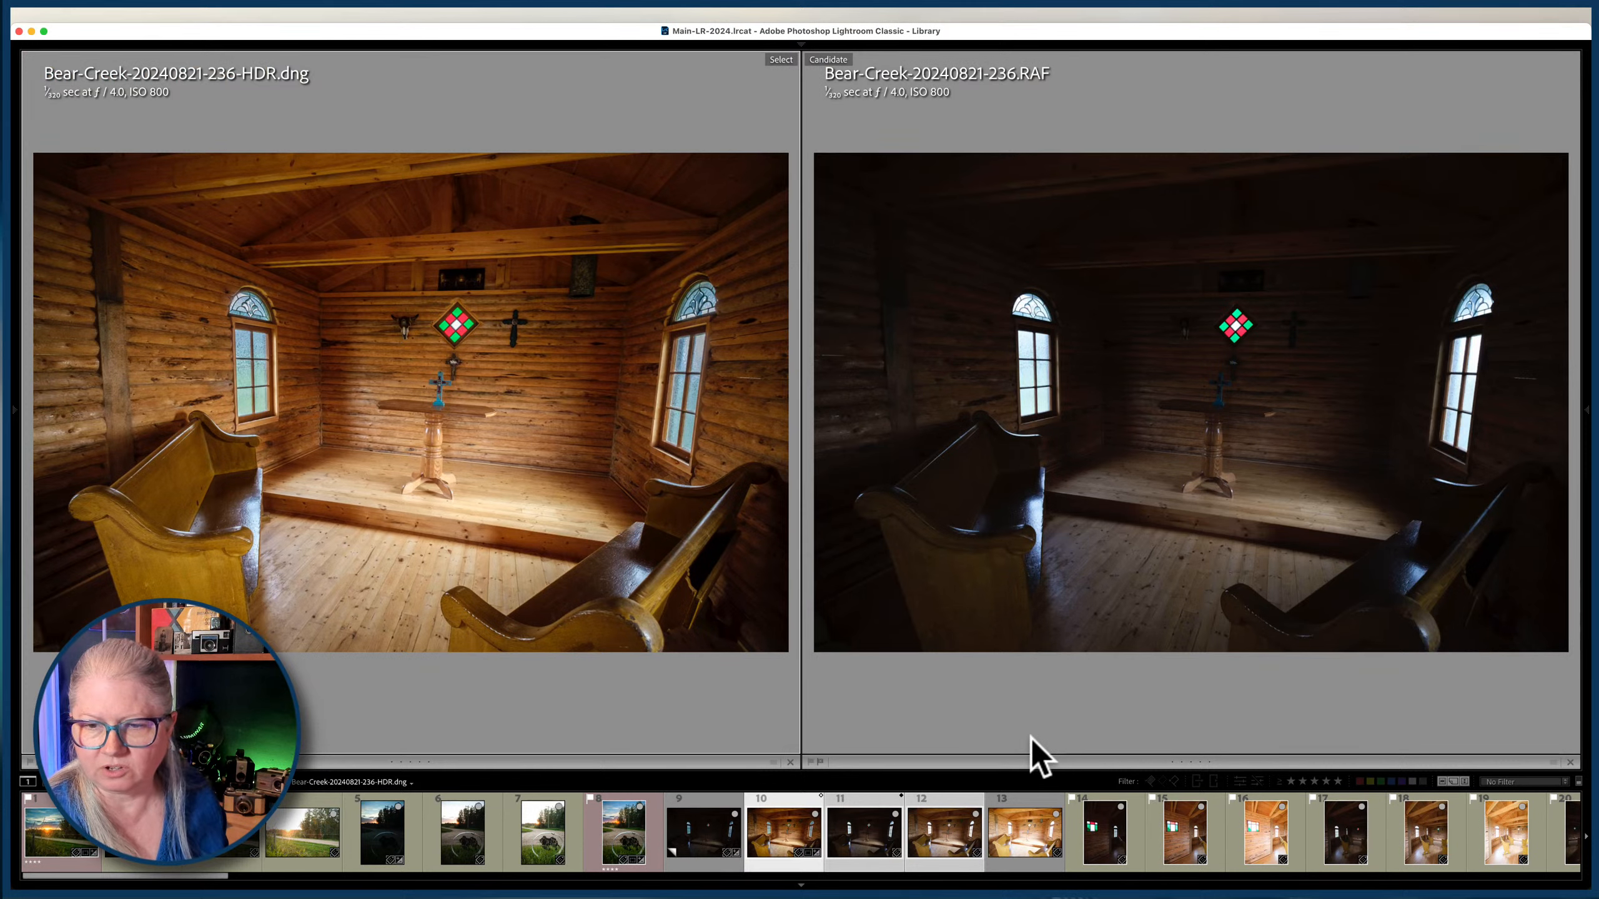
key("Right")
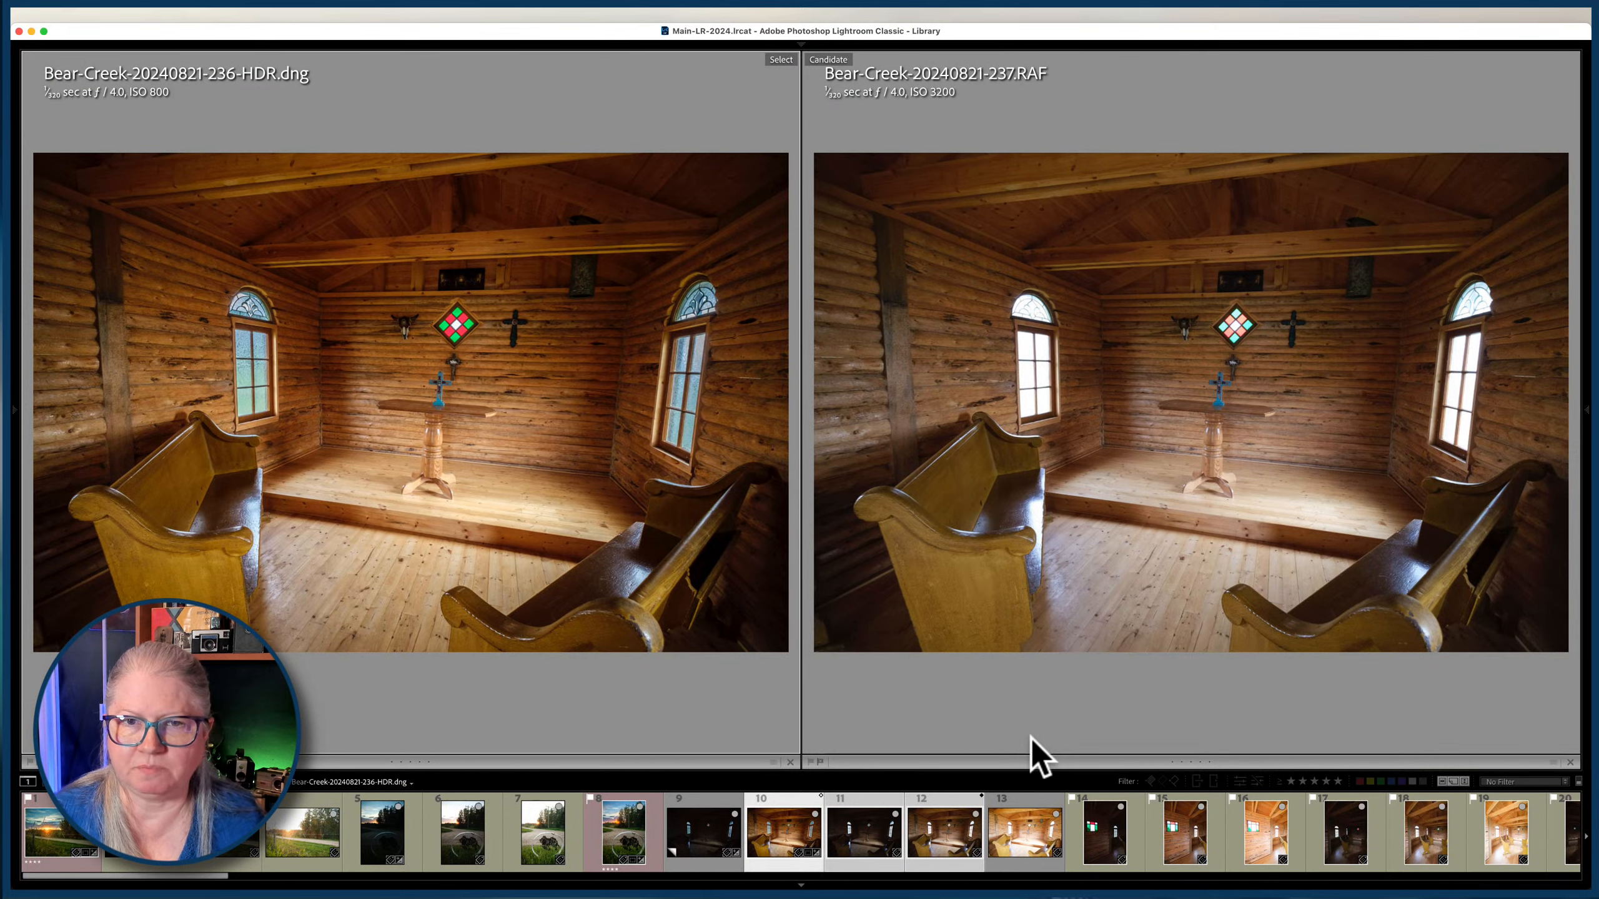
key("g")
key("shift+Tab")
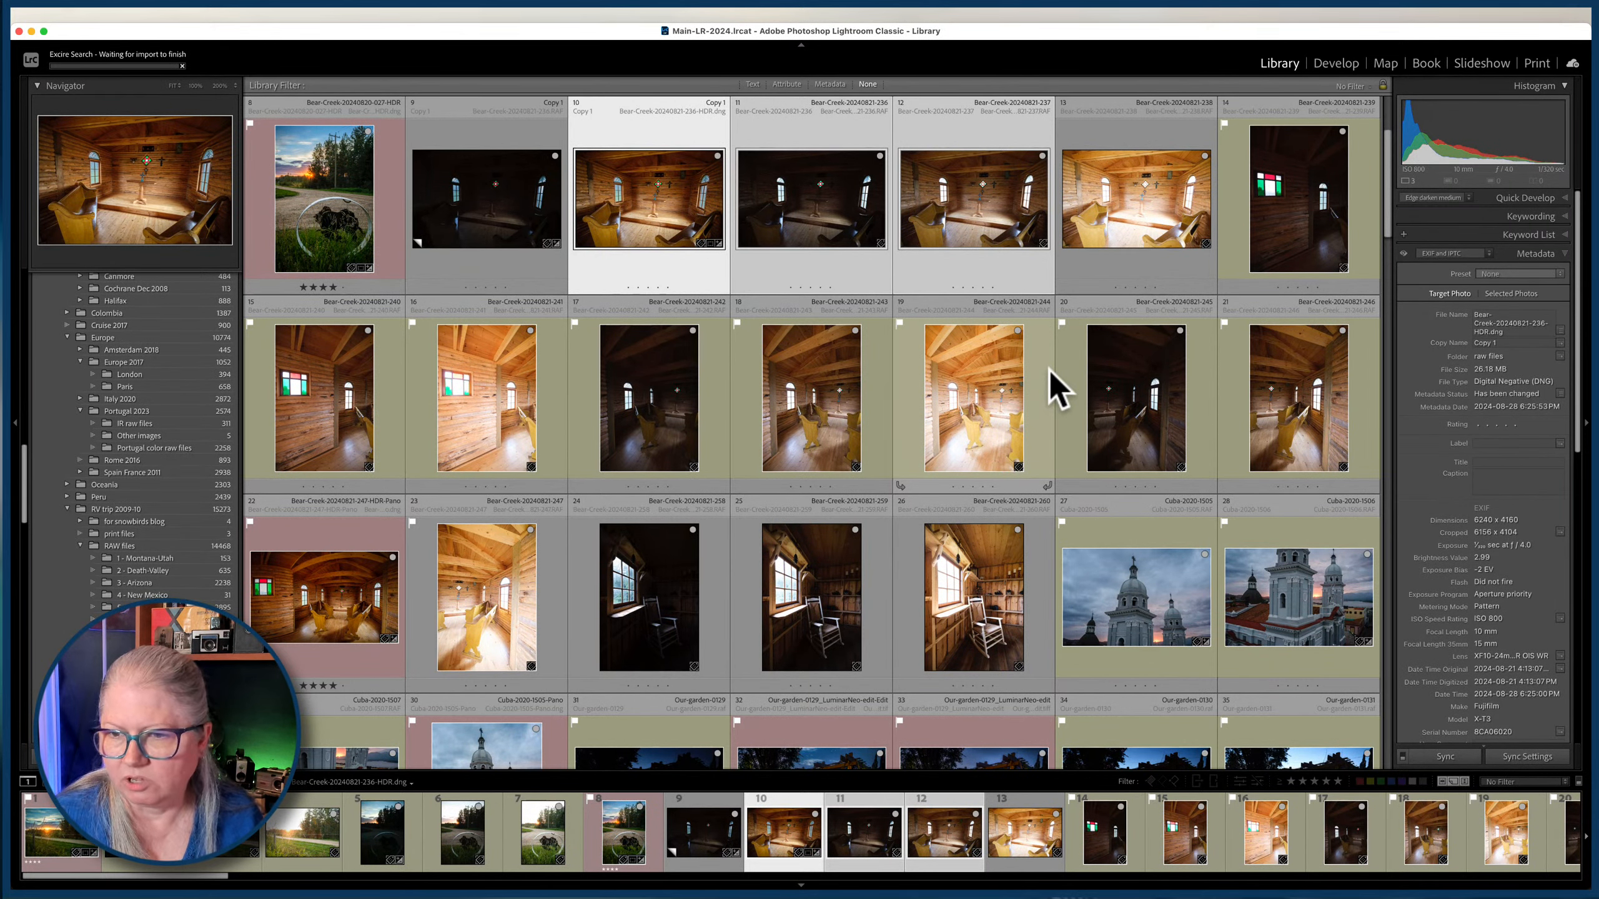
View Cuba-2020-1505.RAF enlarged and survey it together with the two following photos of the same bell towers.
scroll(1057, 390, "down", 1)
scroll(1046, 369, "down", 5)
double_click(1162, 339)
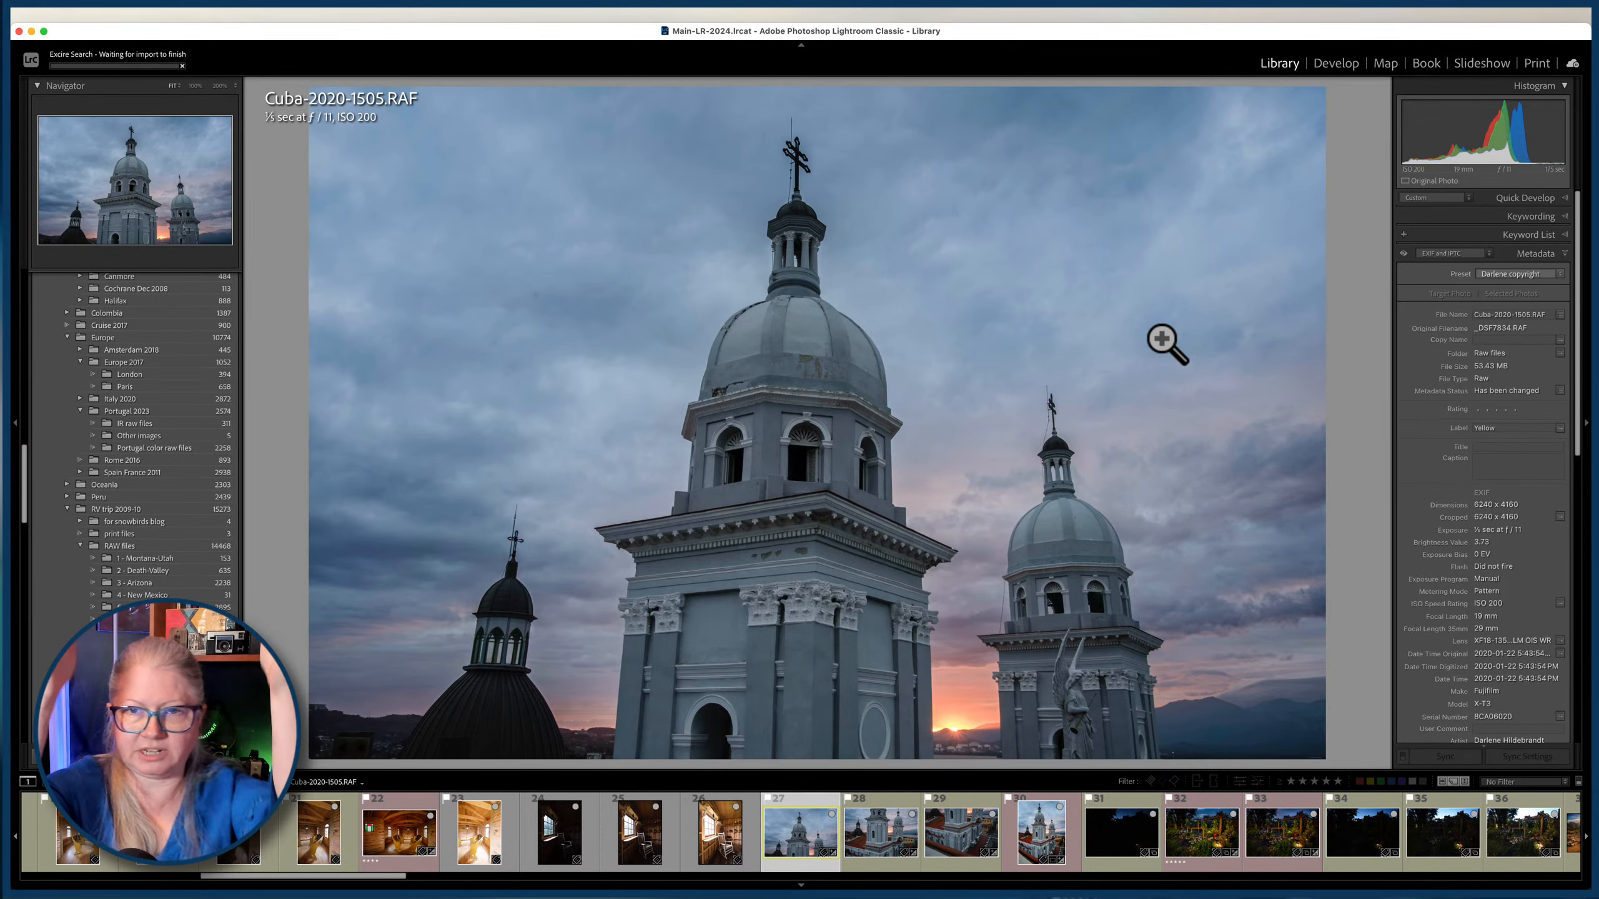
left_click(961, 832, "shift")
key("n")
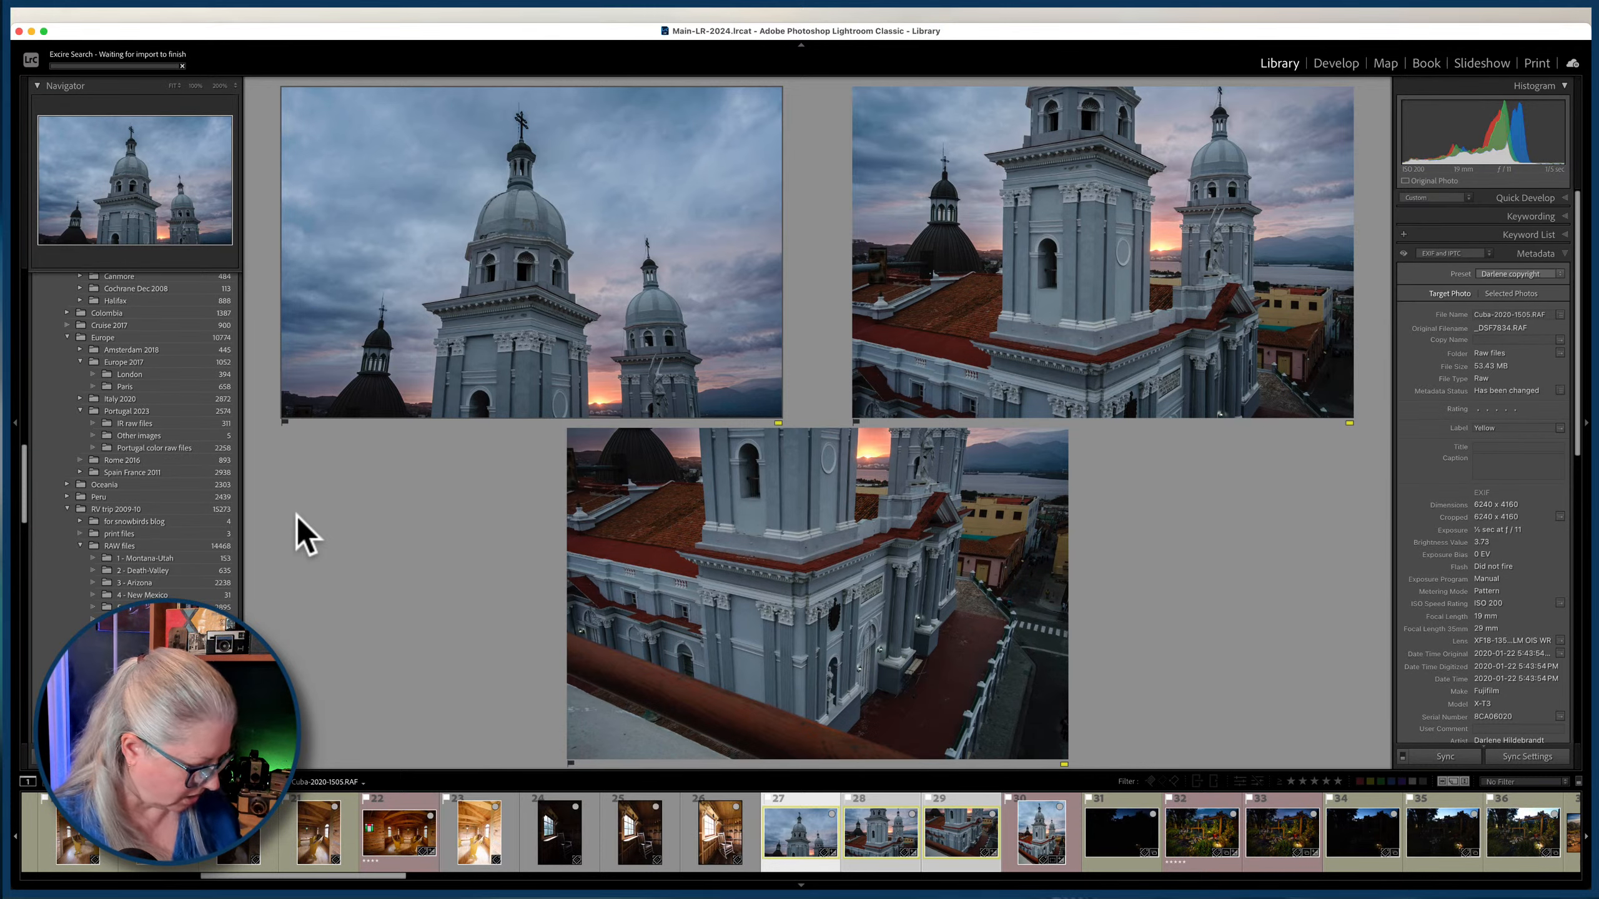
key("g")
double_click(498, 546)
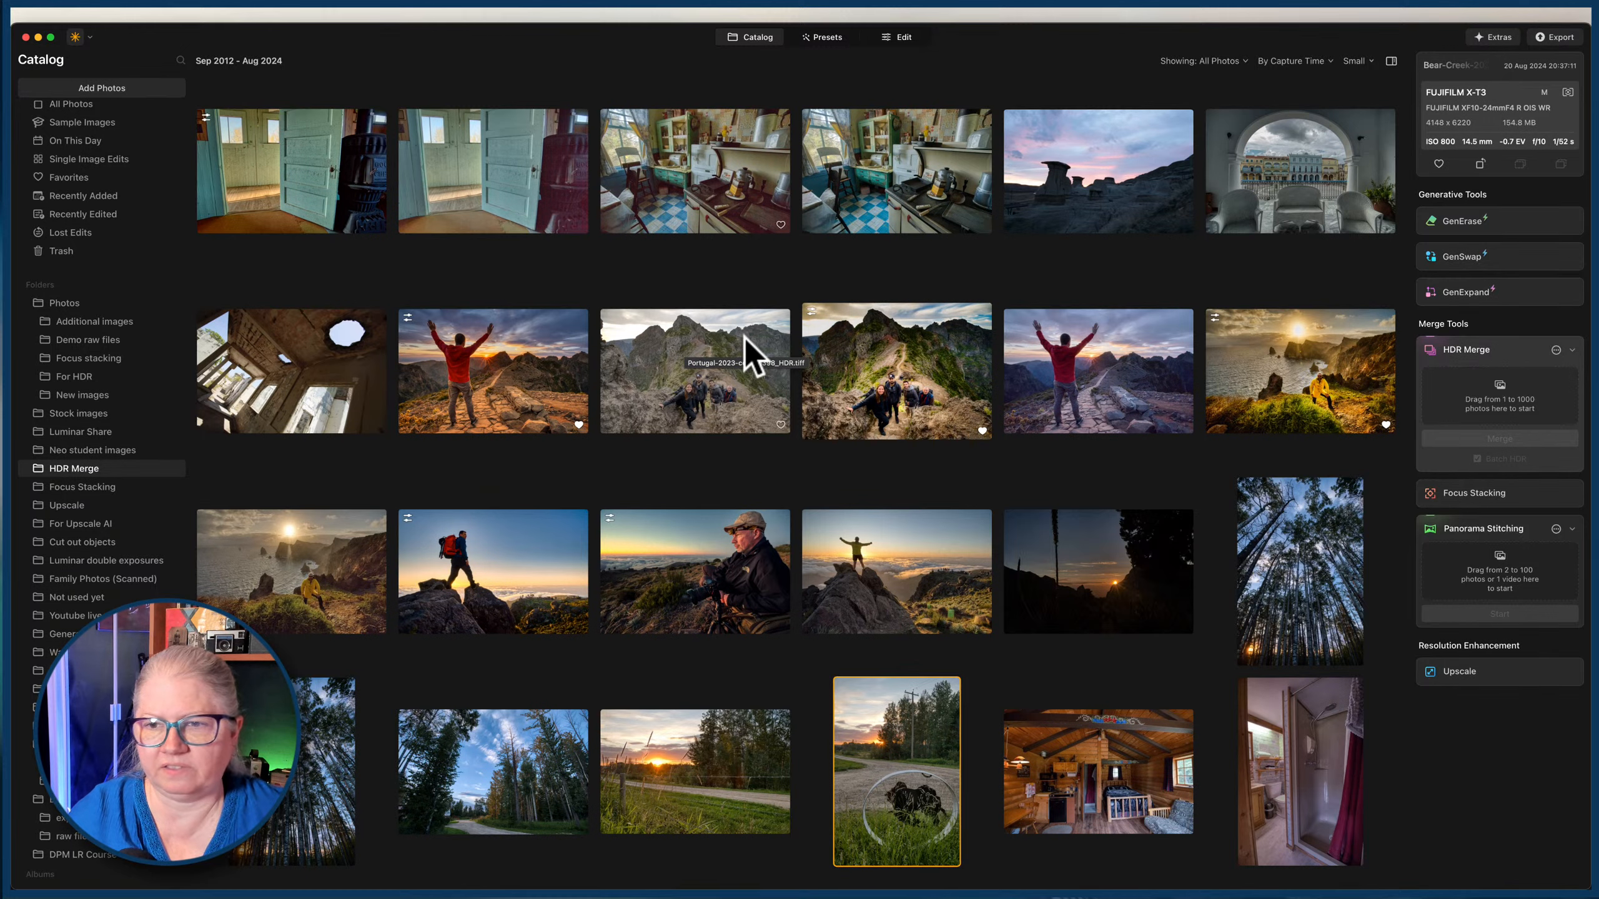
Switch to Luminar Neo, look through the HDR Merge folder and open the raw files folder at the bracketed chapel photos.
scroll(745, 338, "down", 3)
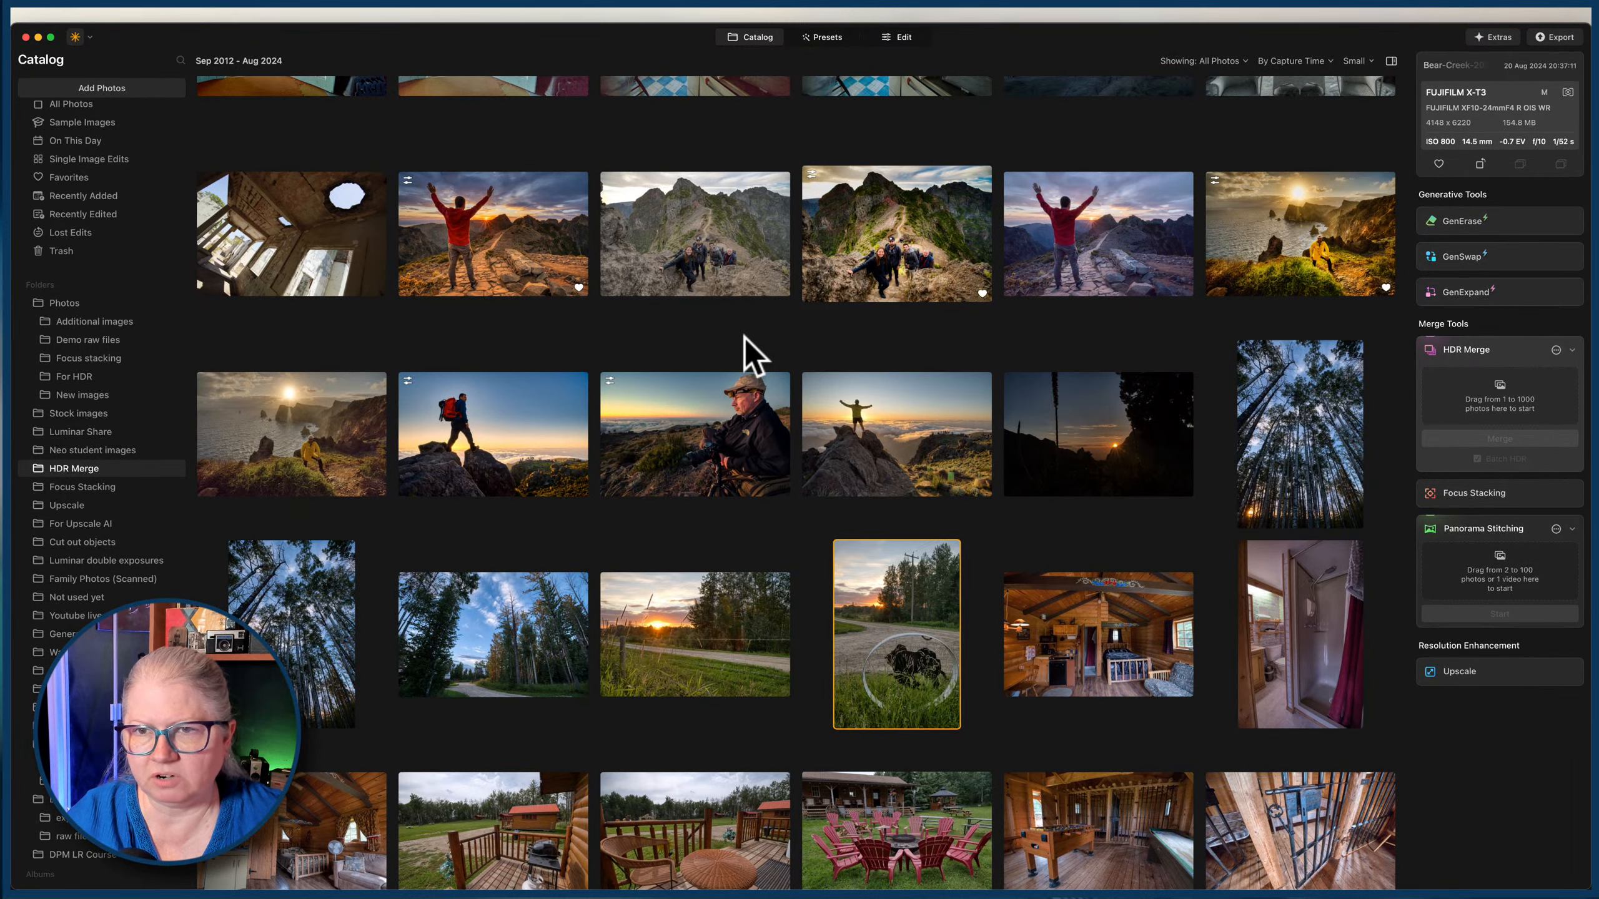
scroll(745, 338, "down", 8)
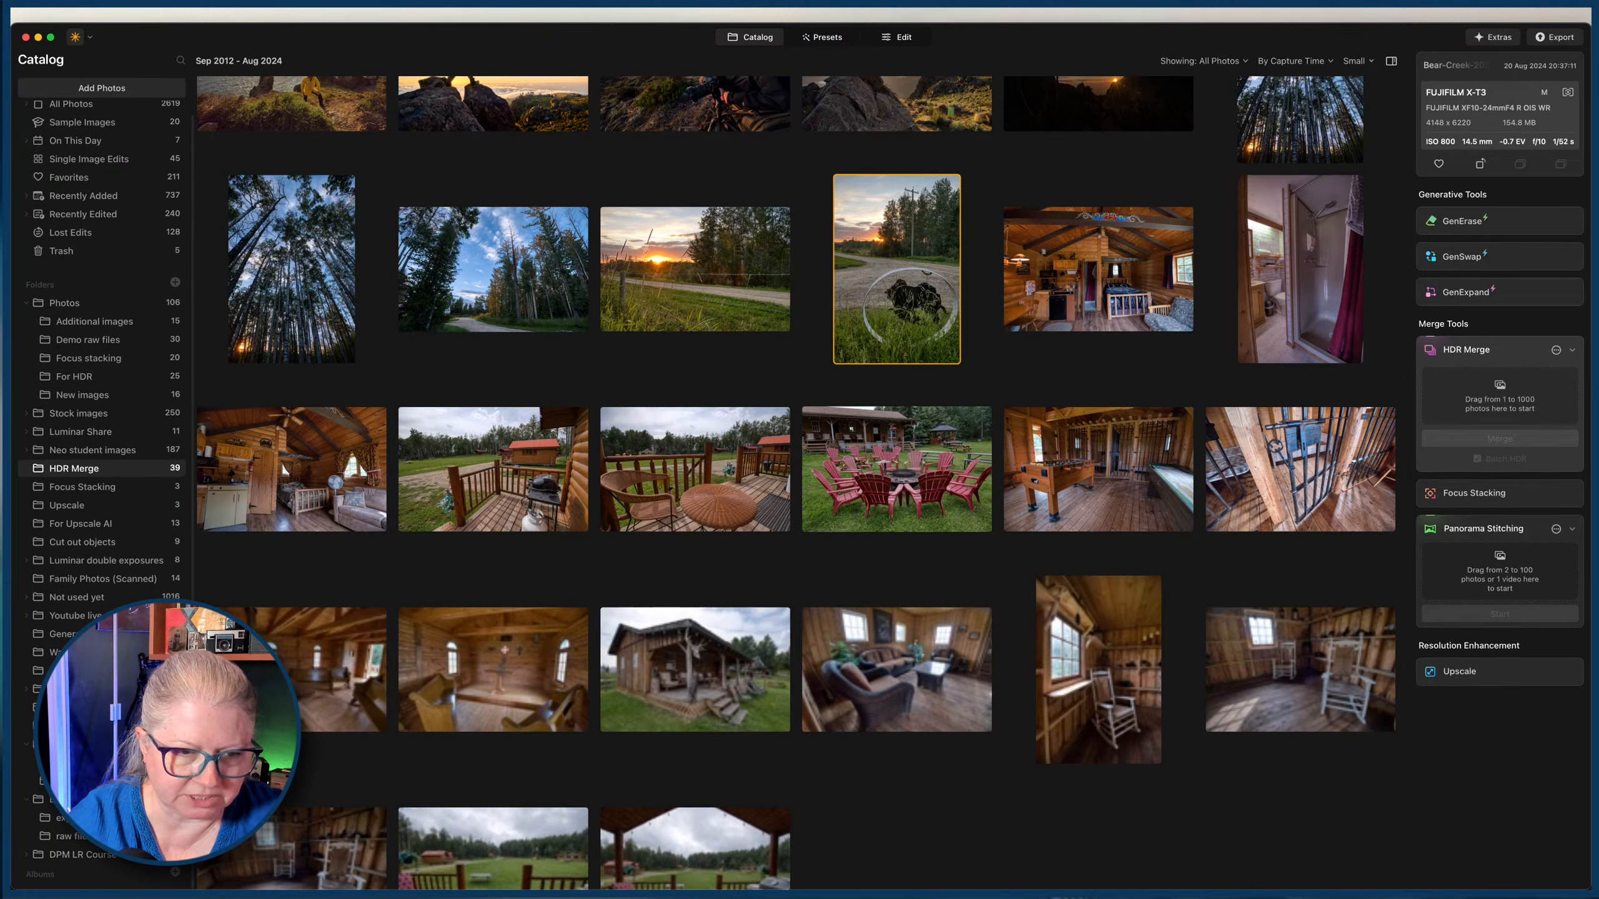
left_click(68, 835)
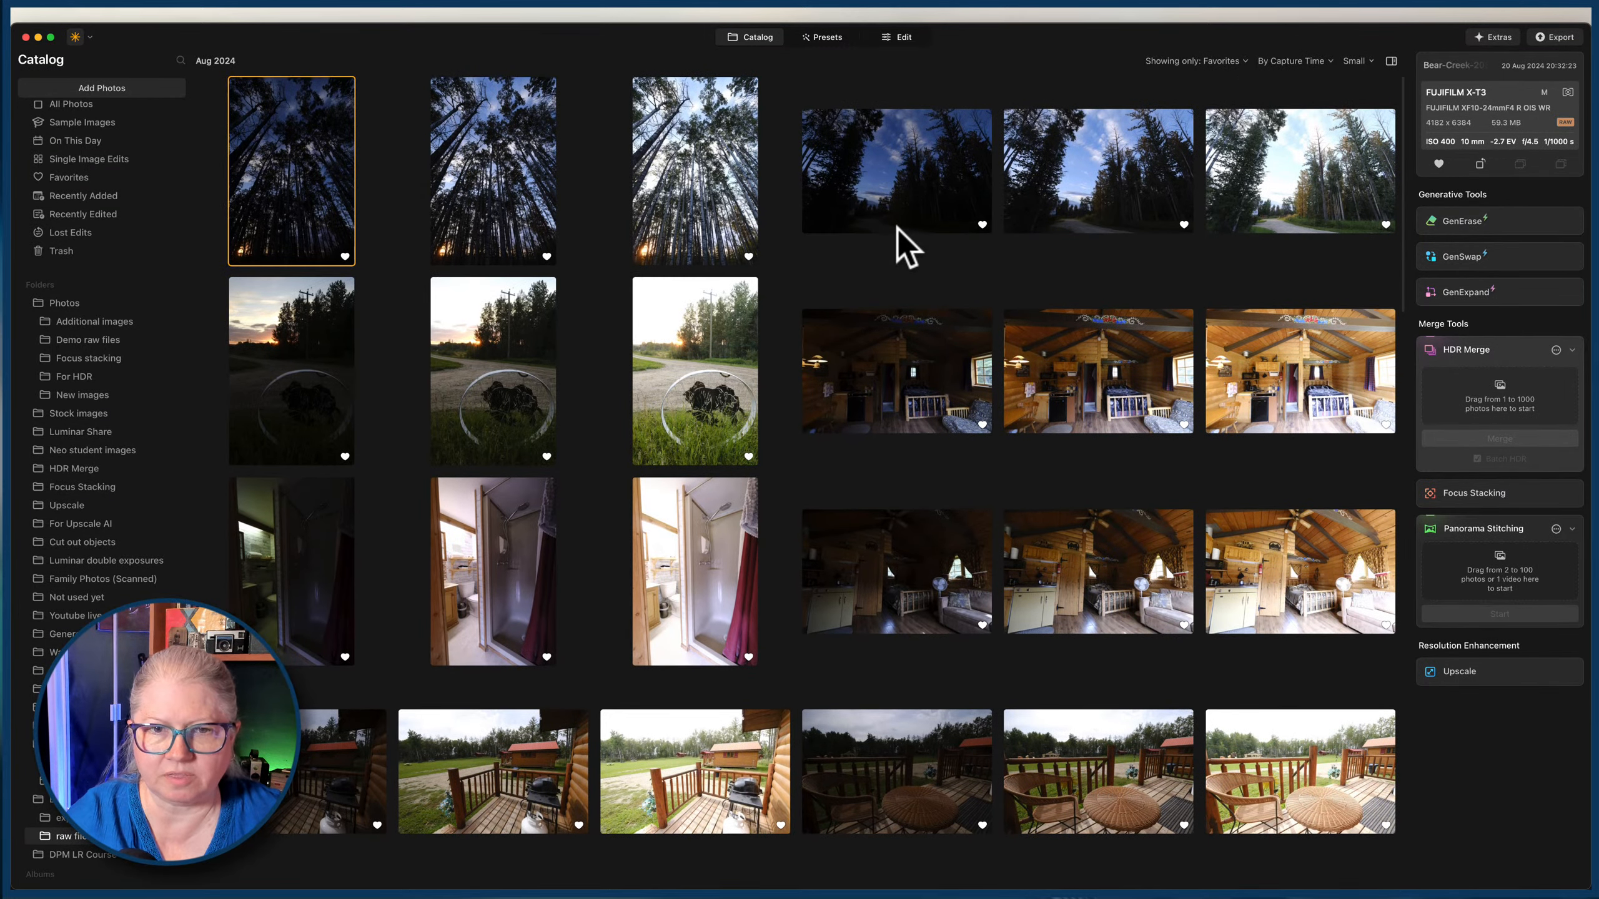
scroll(897, 228, "down", 15)
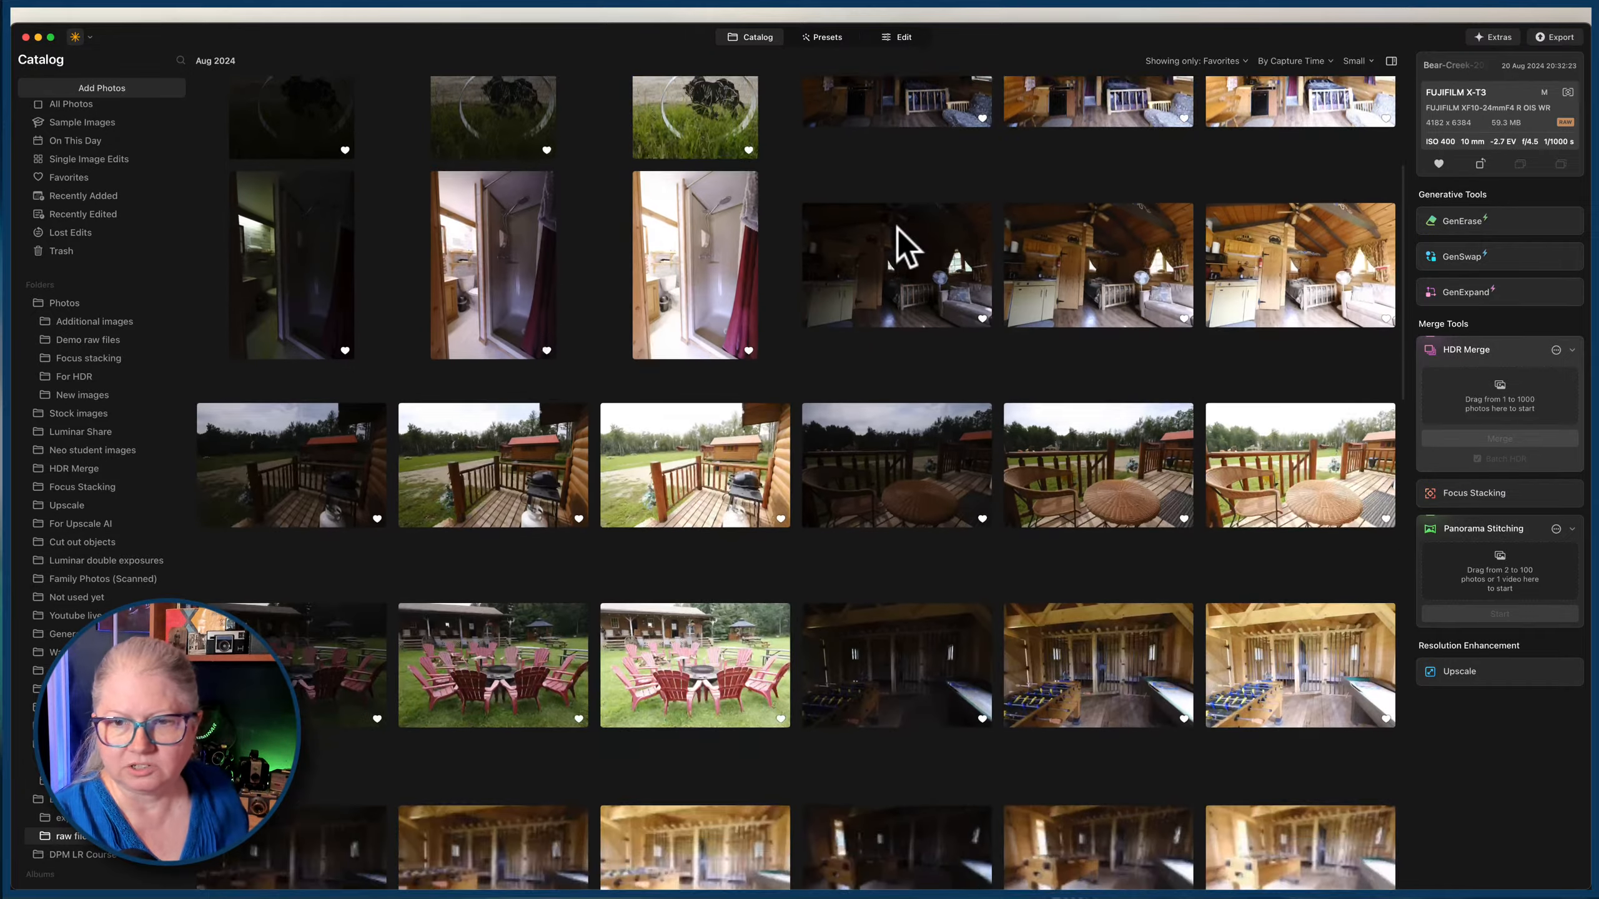
scroll(897, 228, "down", 10)
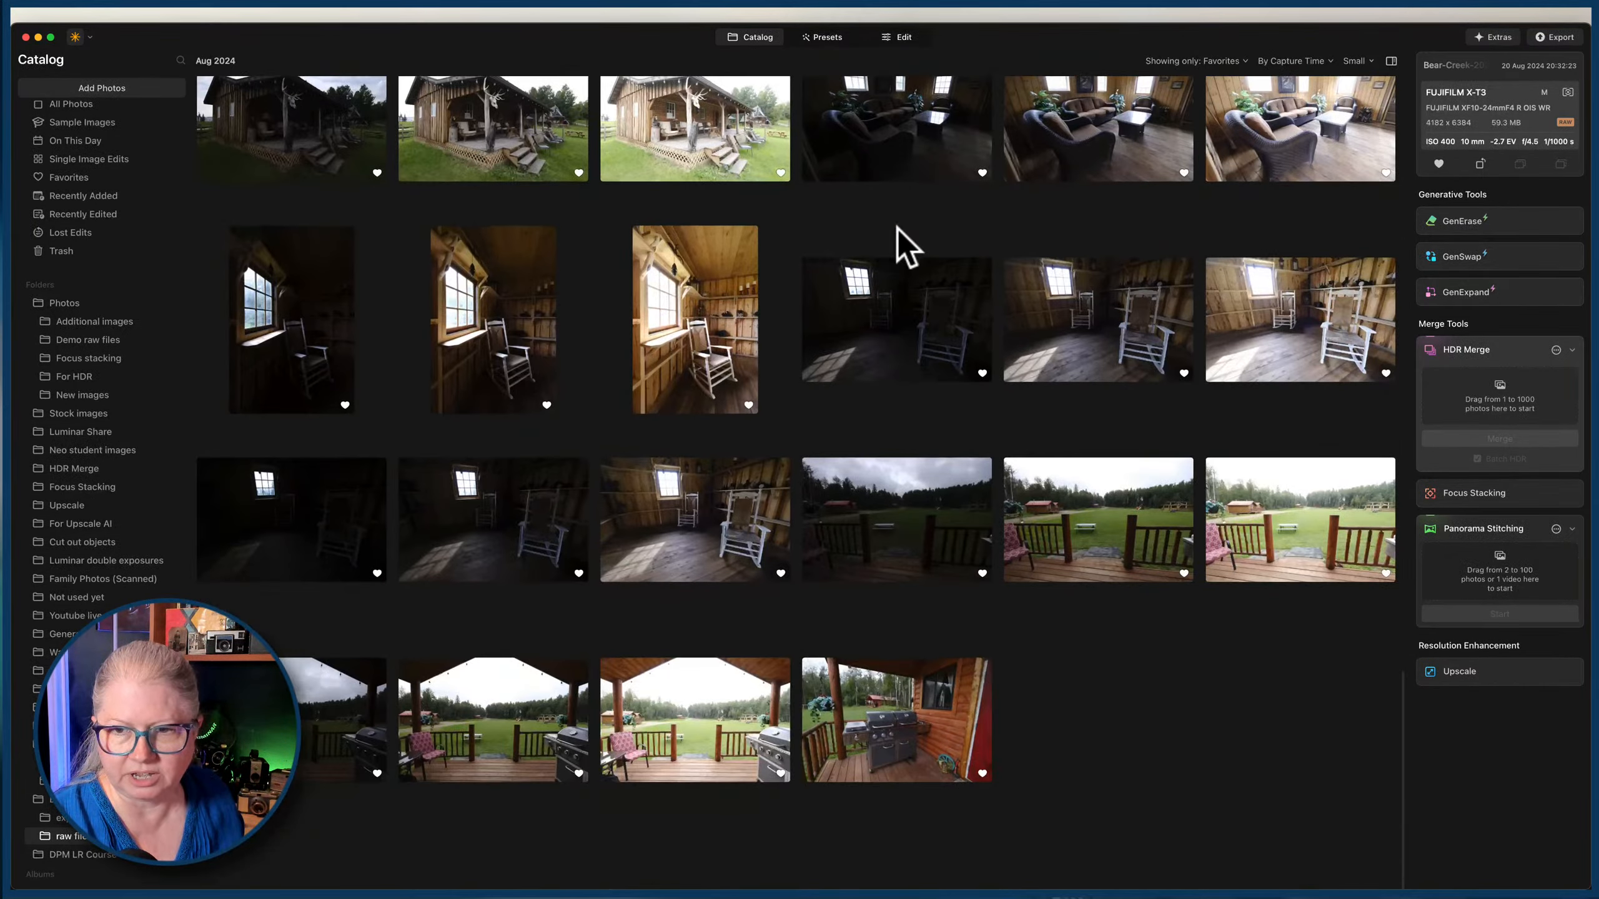
scroll(896, 227, "up", 3)
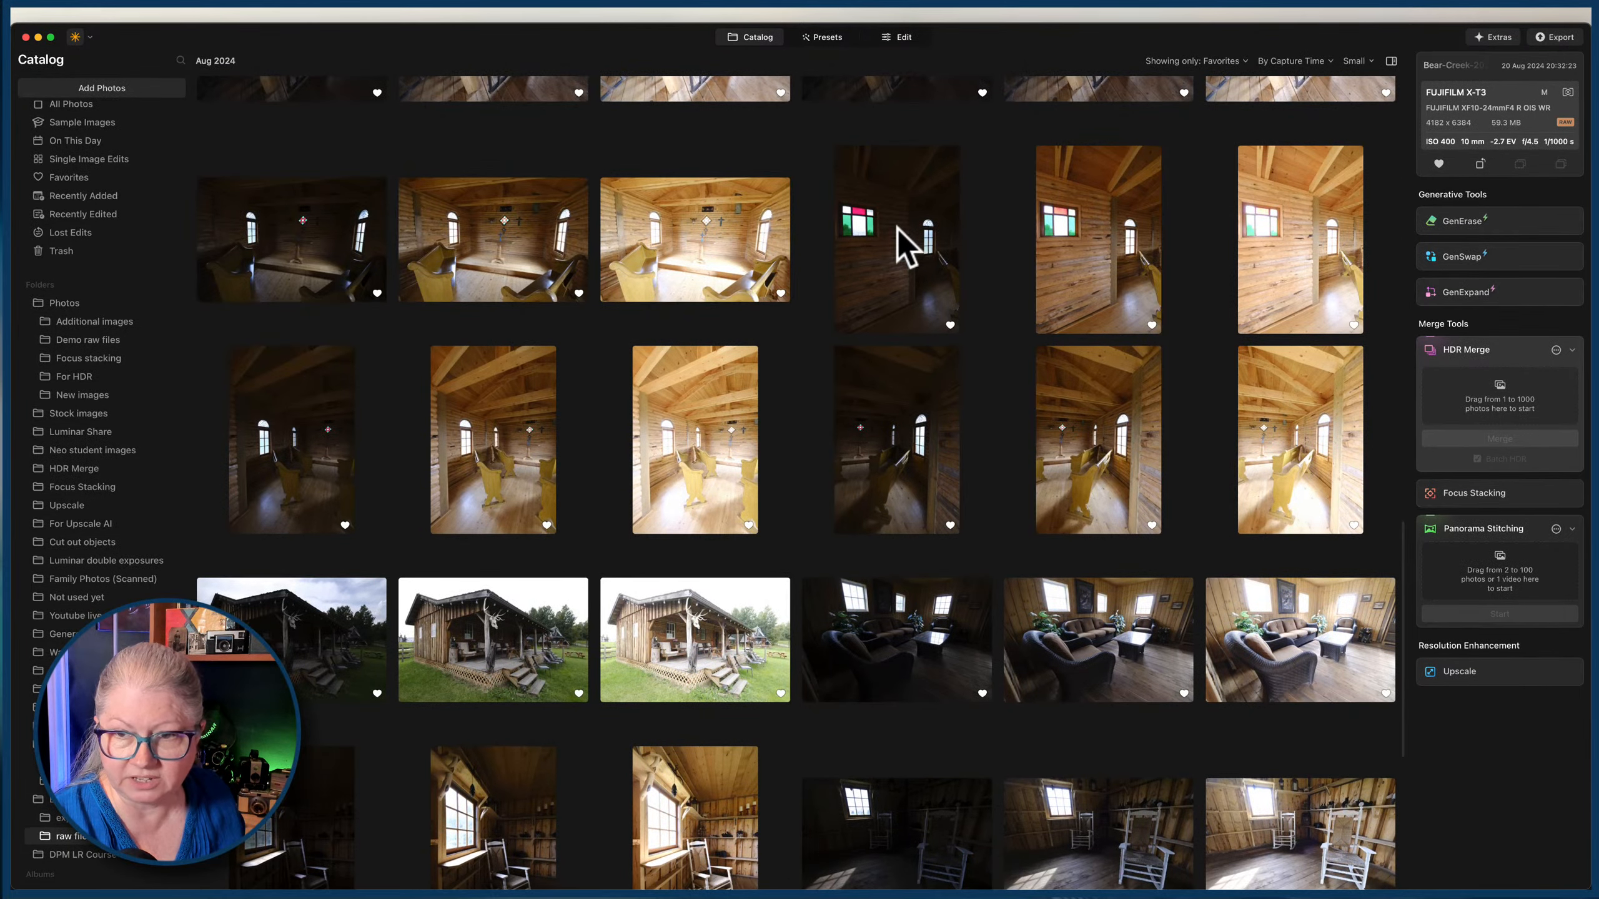
Add all photos in the folder to HDR Merge, check the alignment and ghost reduction settings, and start the Batch HDR merge.
key("super+a")
left_click_drag(897, 228, 1408, 378)
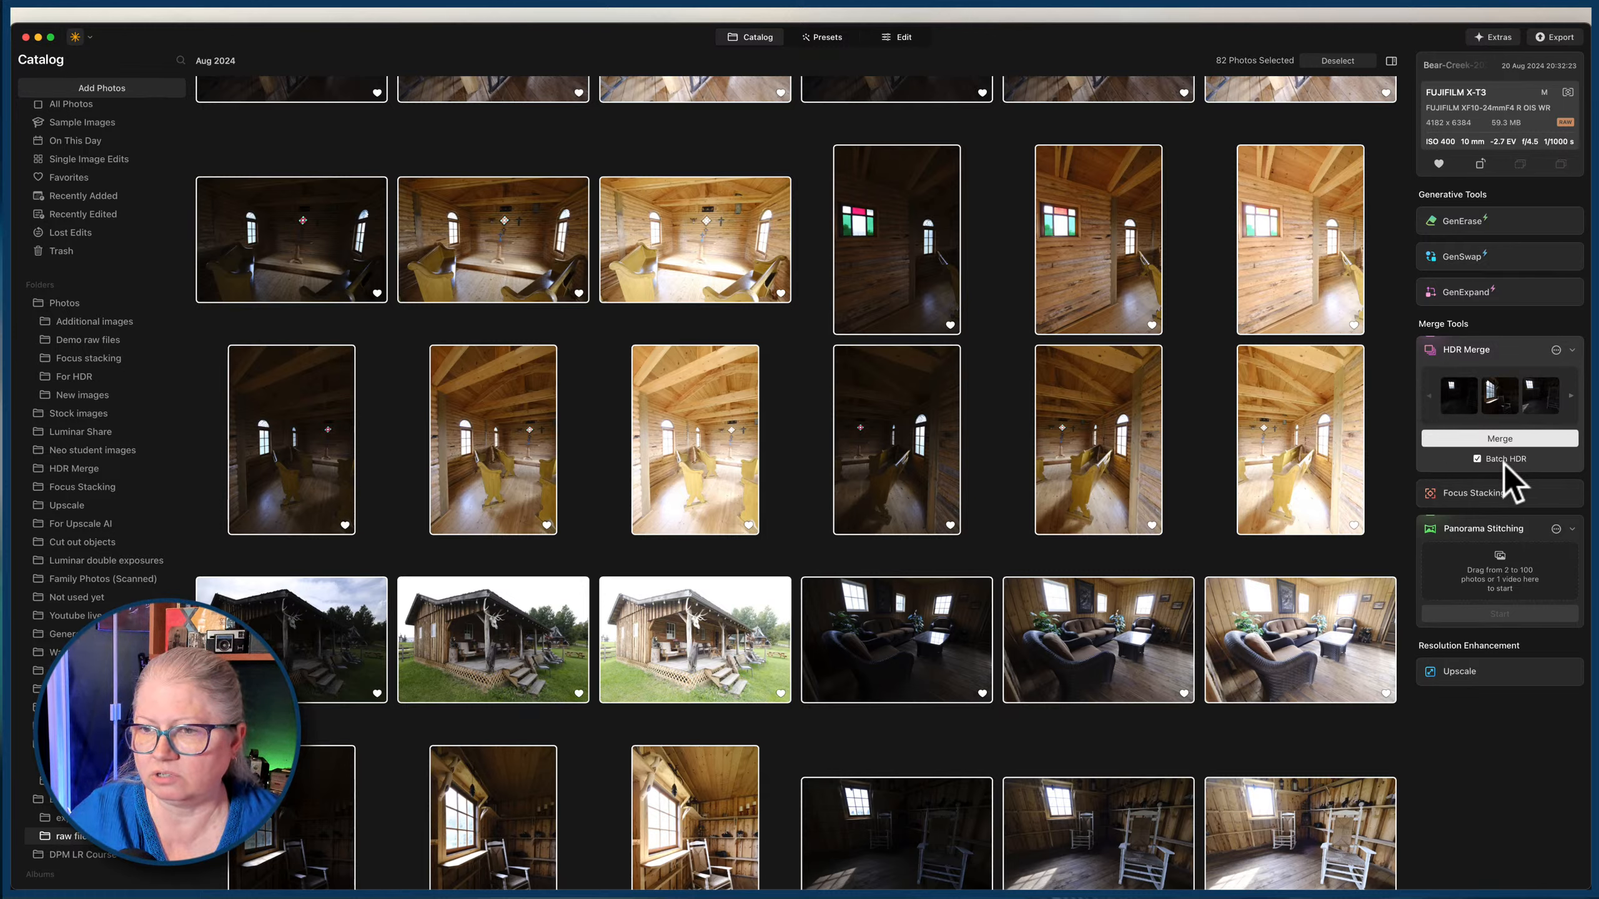
left_click(1556, 351)
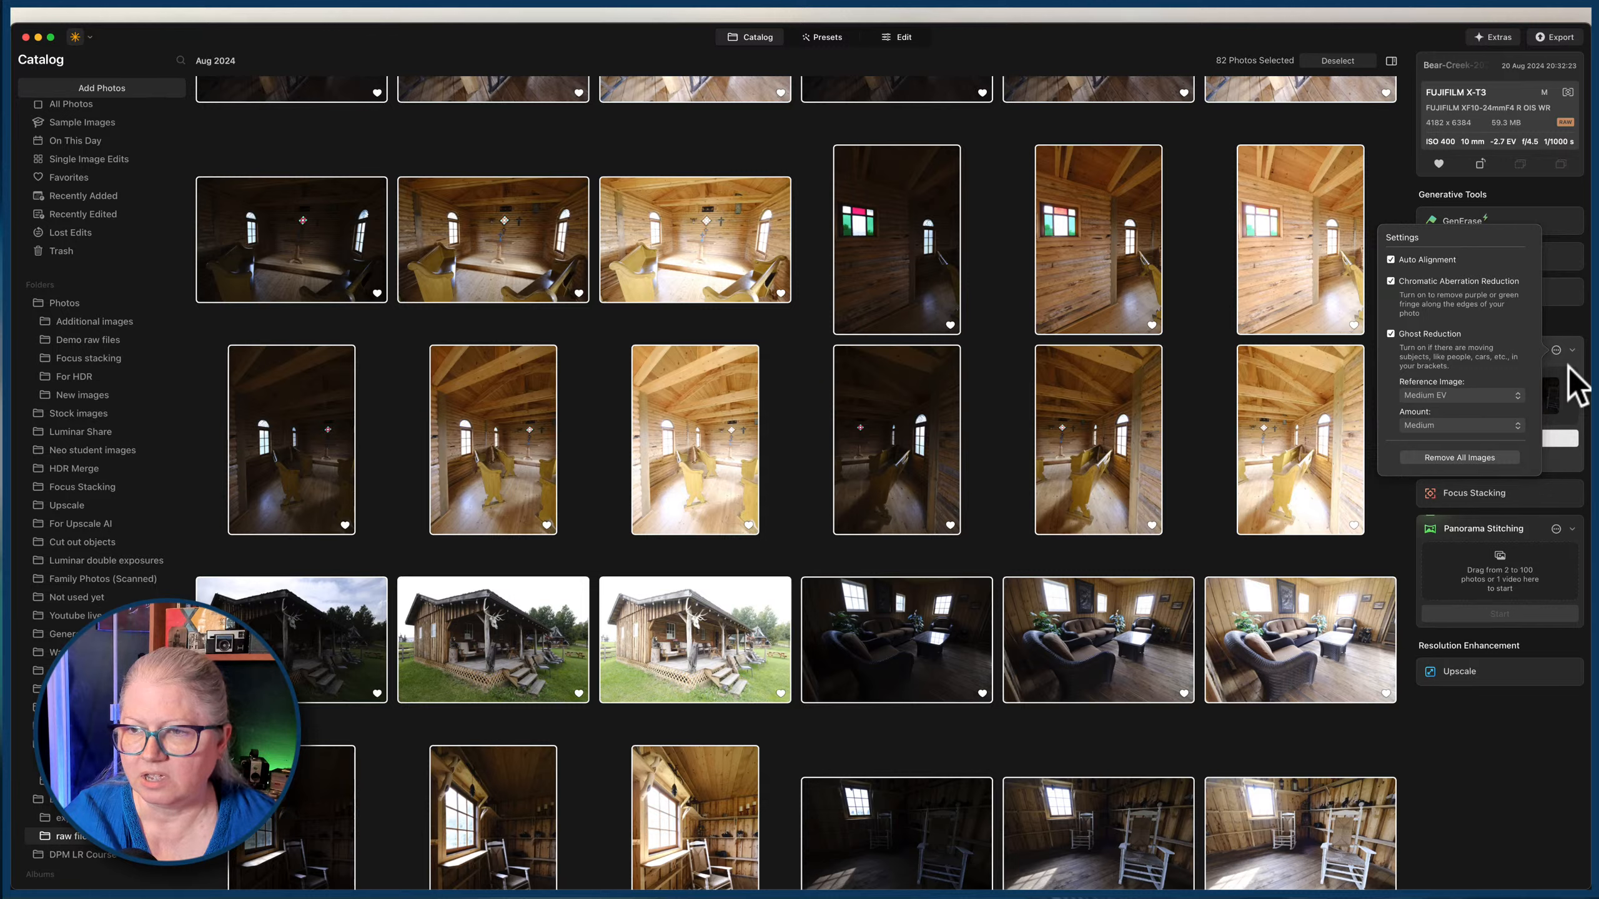
left_click(1568, 365)
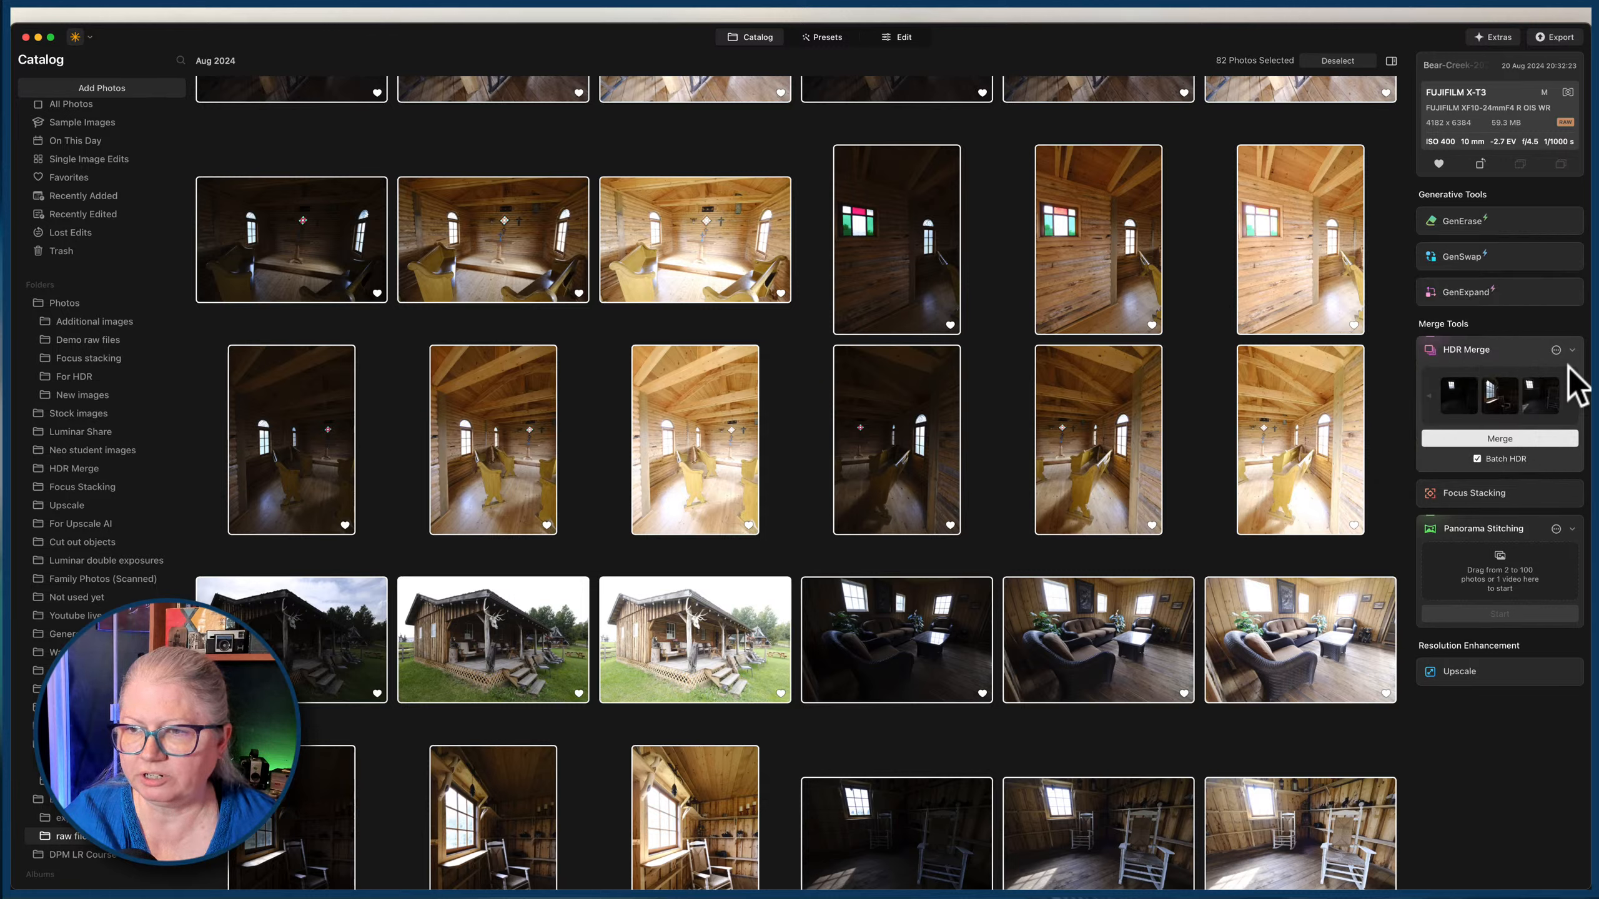
left_click(1496, 438)
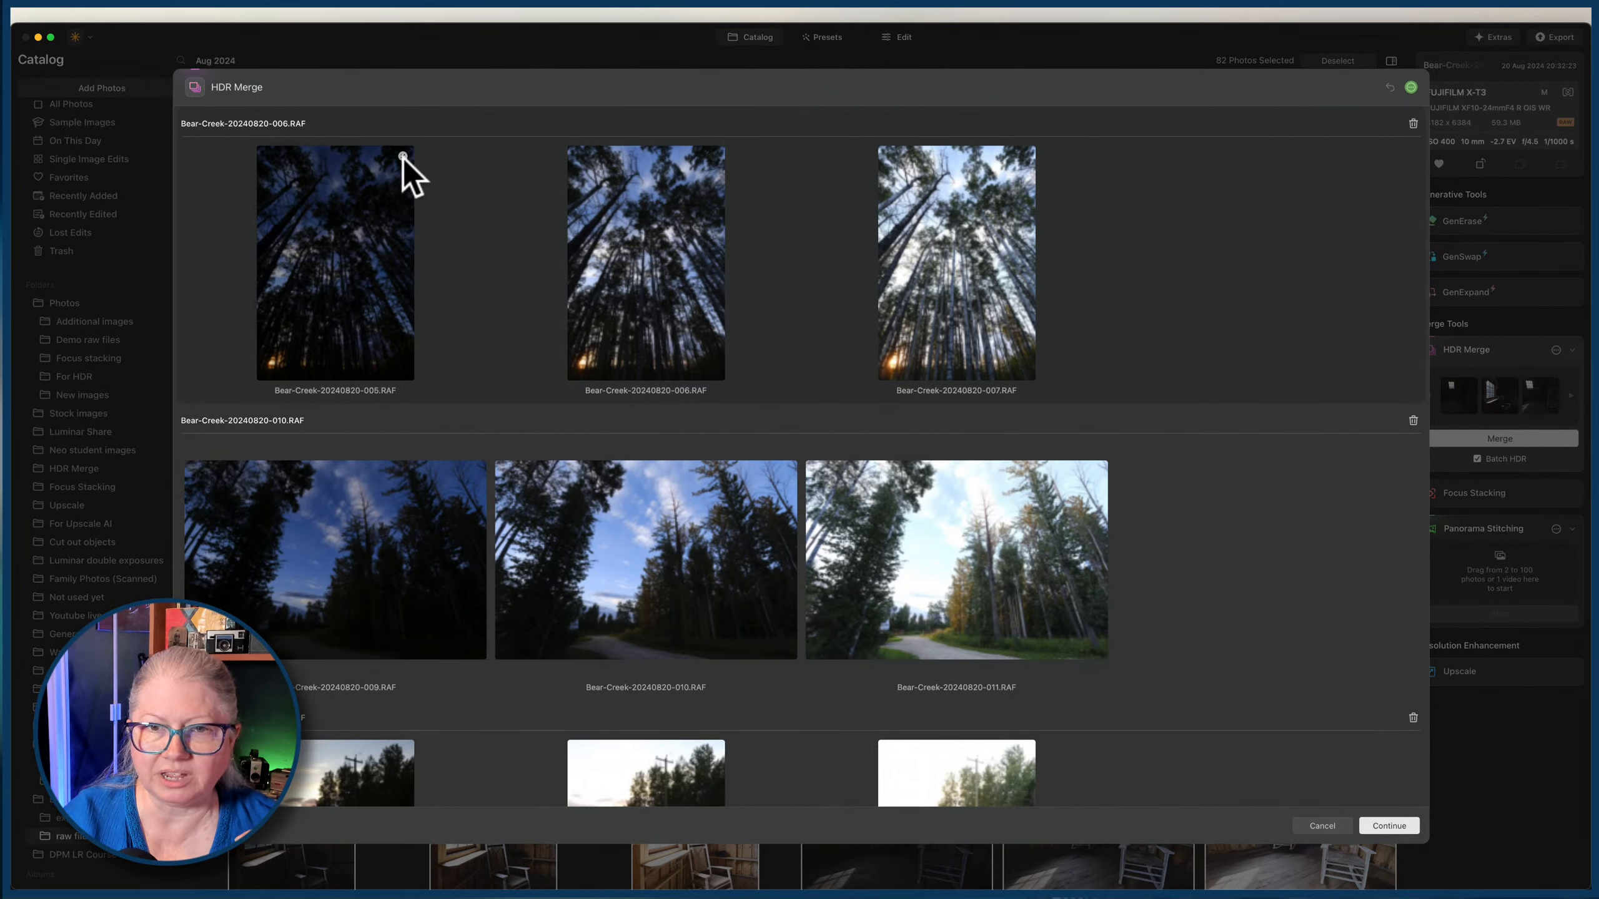
Review the automatically grouped bracket sets in the HDR Merge window for photos placed in the wrong group.
scroll(1146, 252, "down", 4)
scroll(1146, 247, "down", 3)
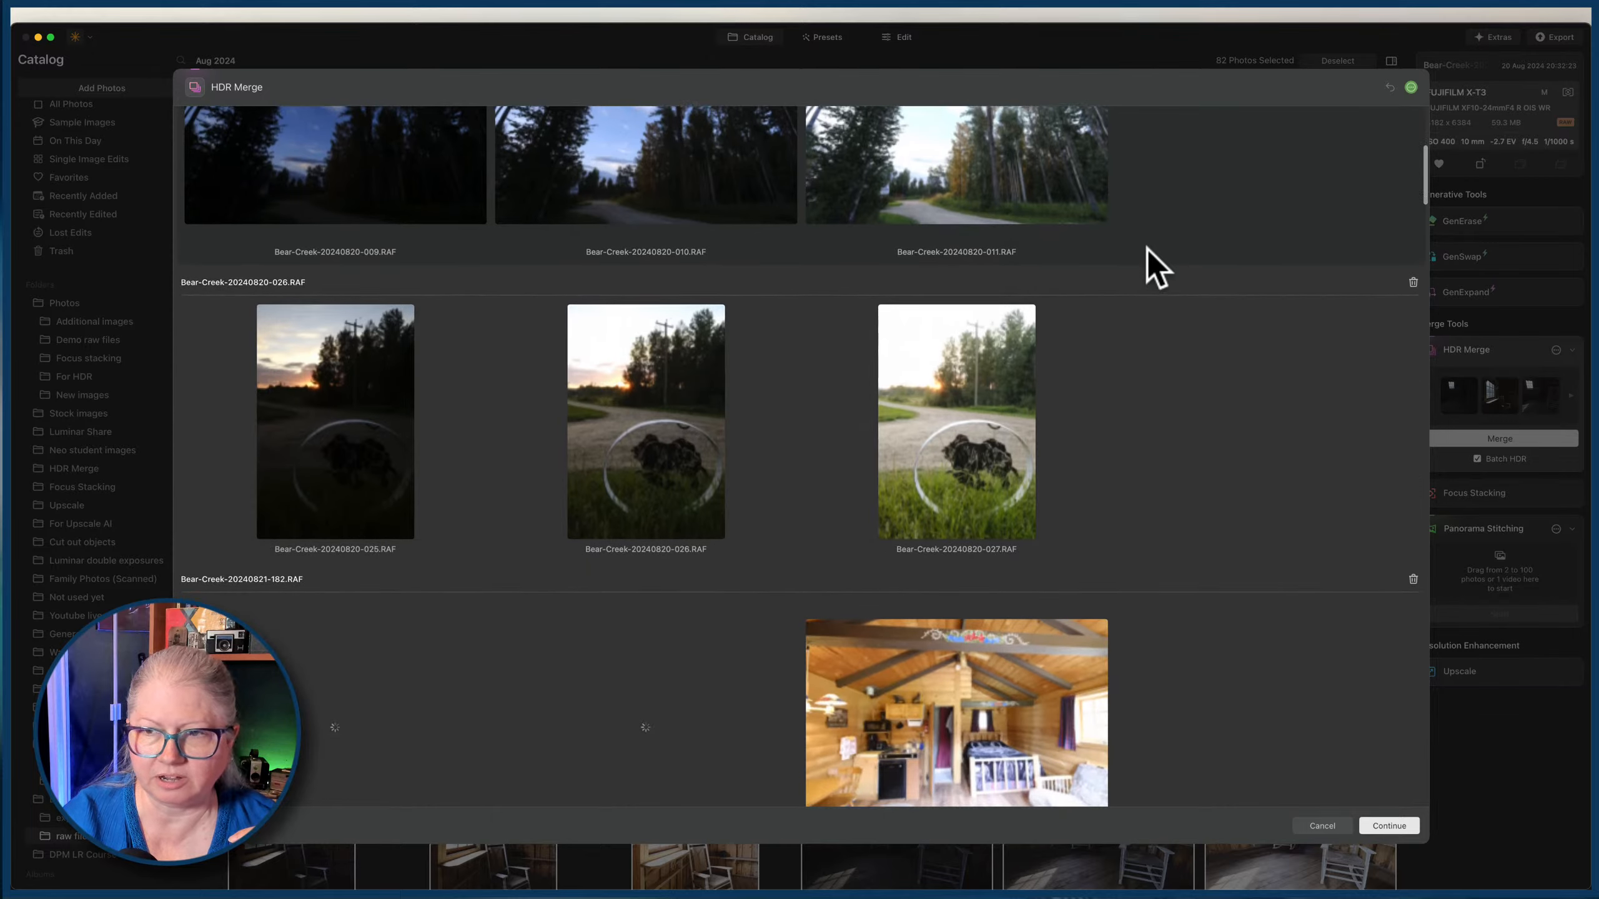
scroll(1269, 295, "down", 8)
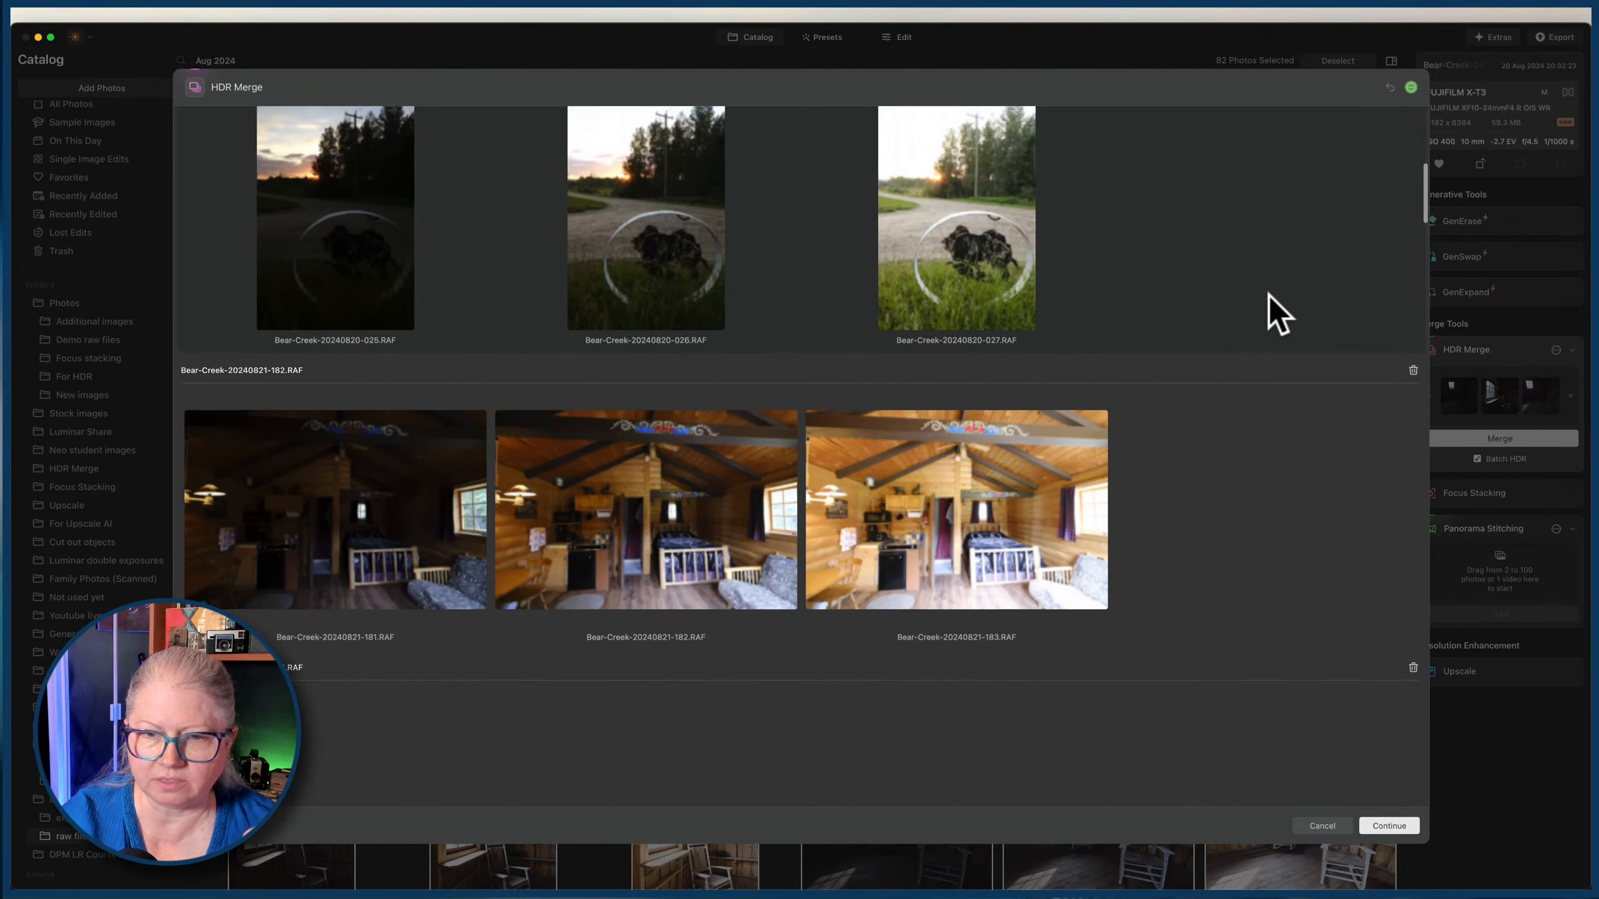
scroll(1269, 295, "down", 8)
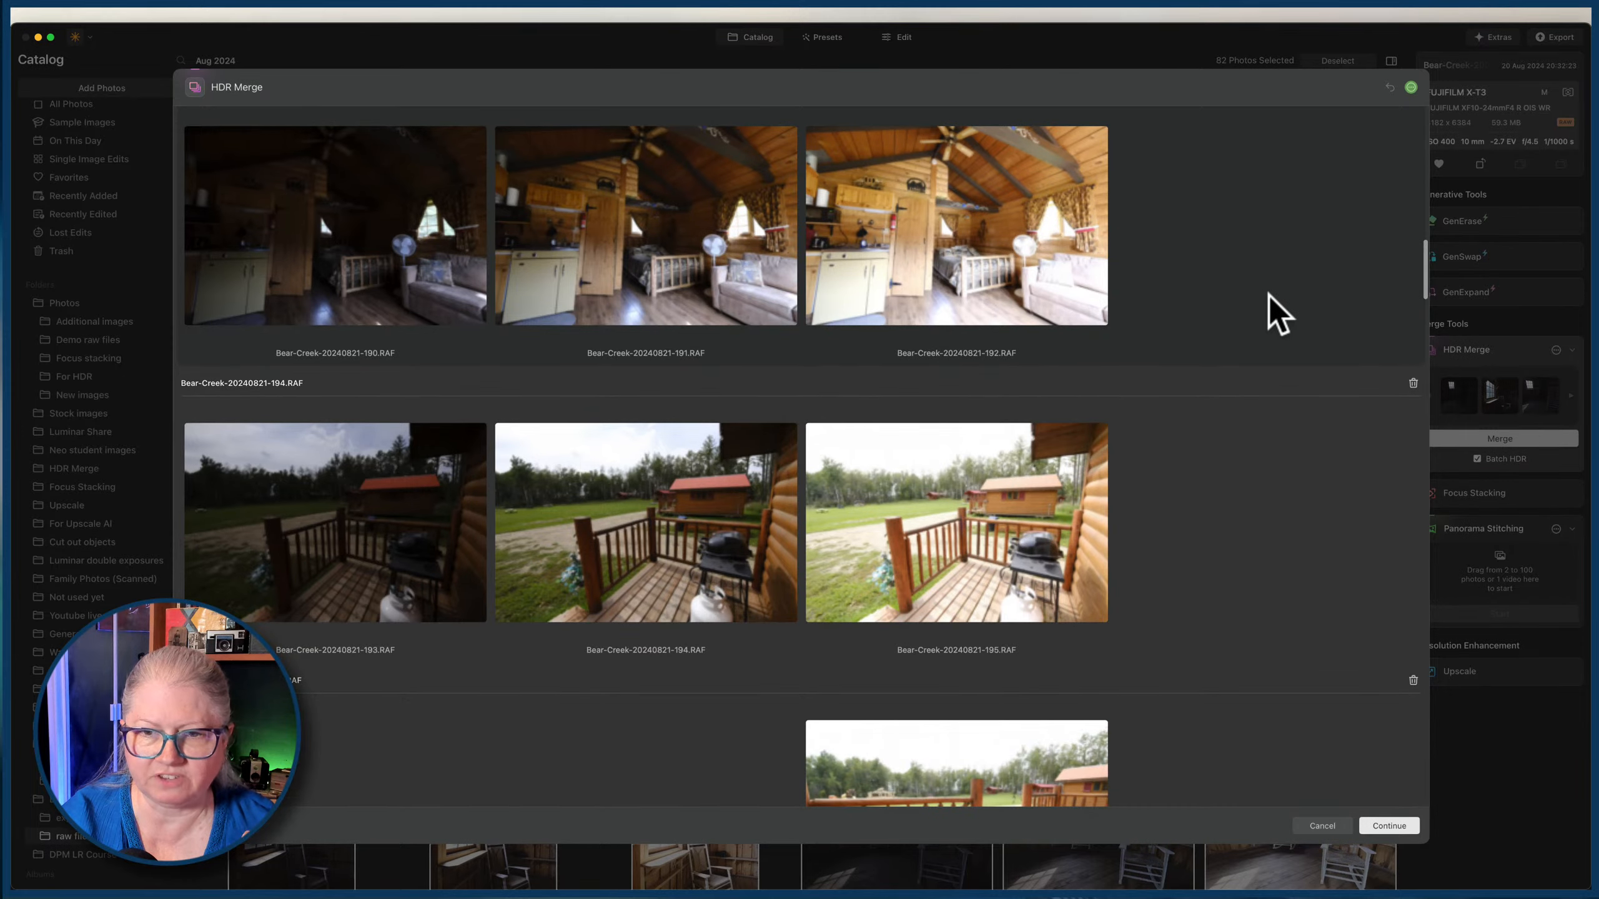
scroll(1269, 295, "down", 8)
scroll(1269, 295, "down", 12)
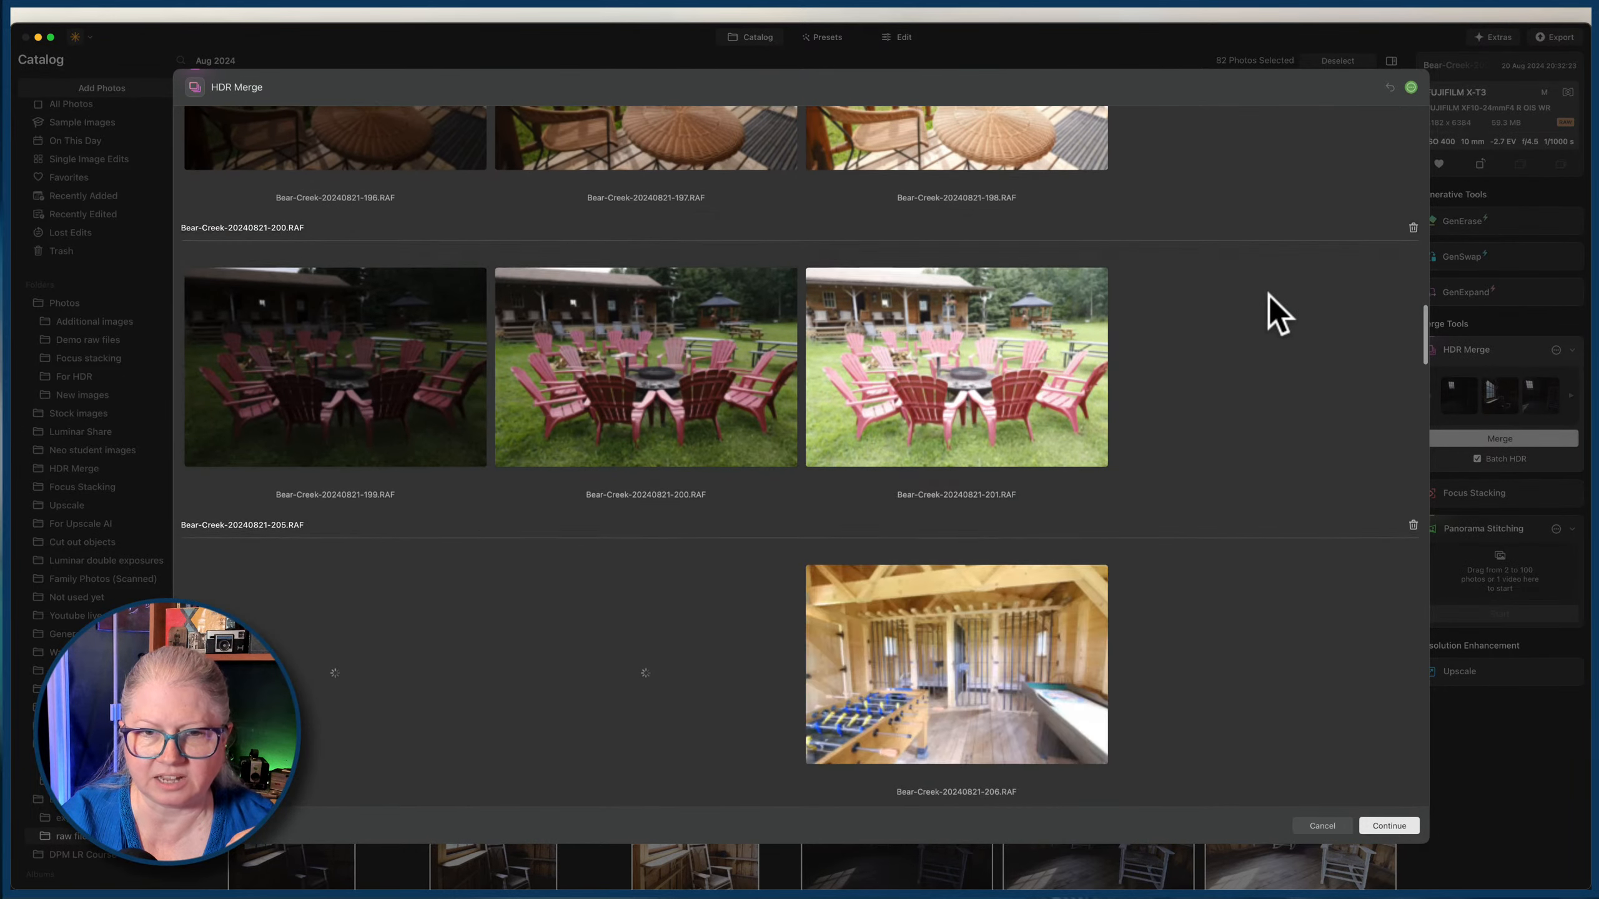
scroll(1269, 295, "down", 10)
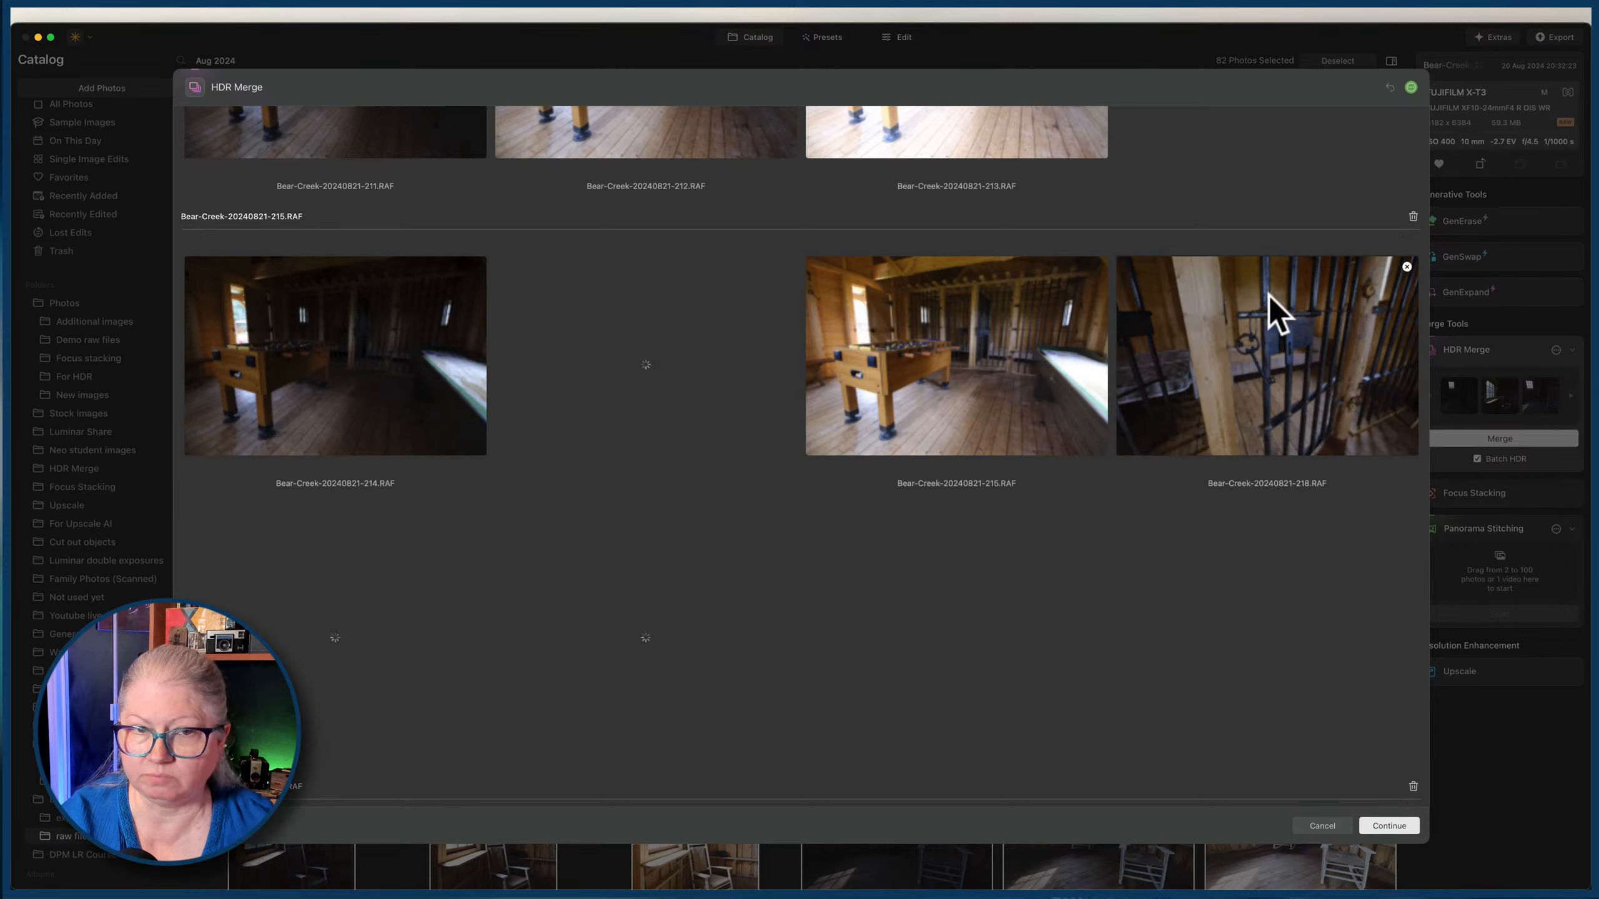
scroll(1269, 295, "down", 5)
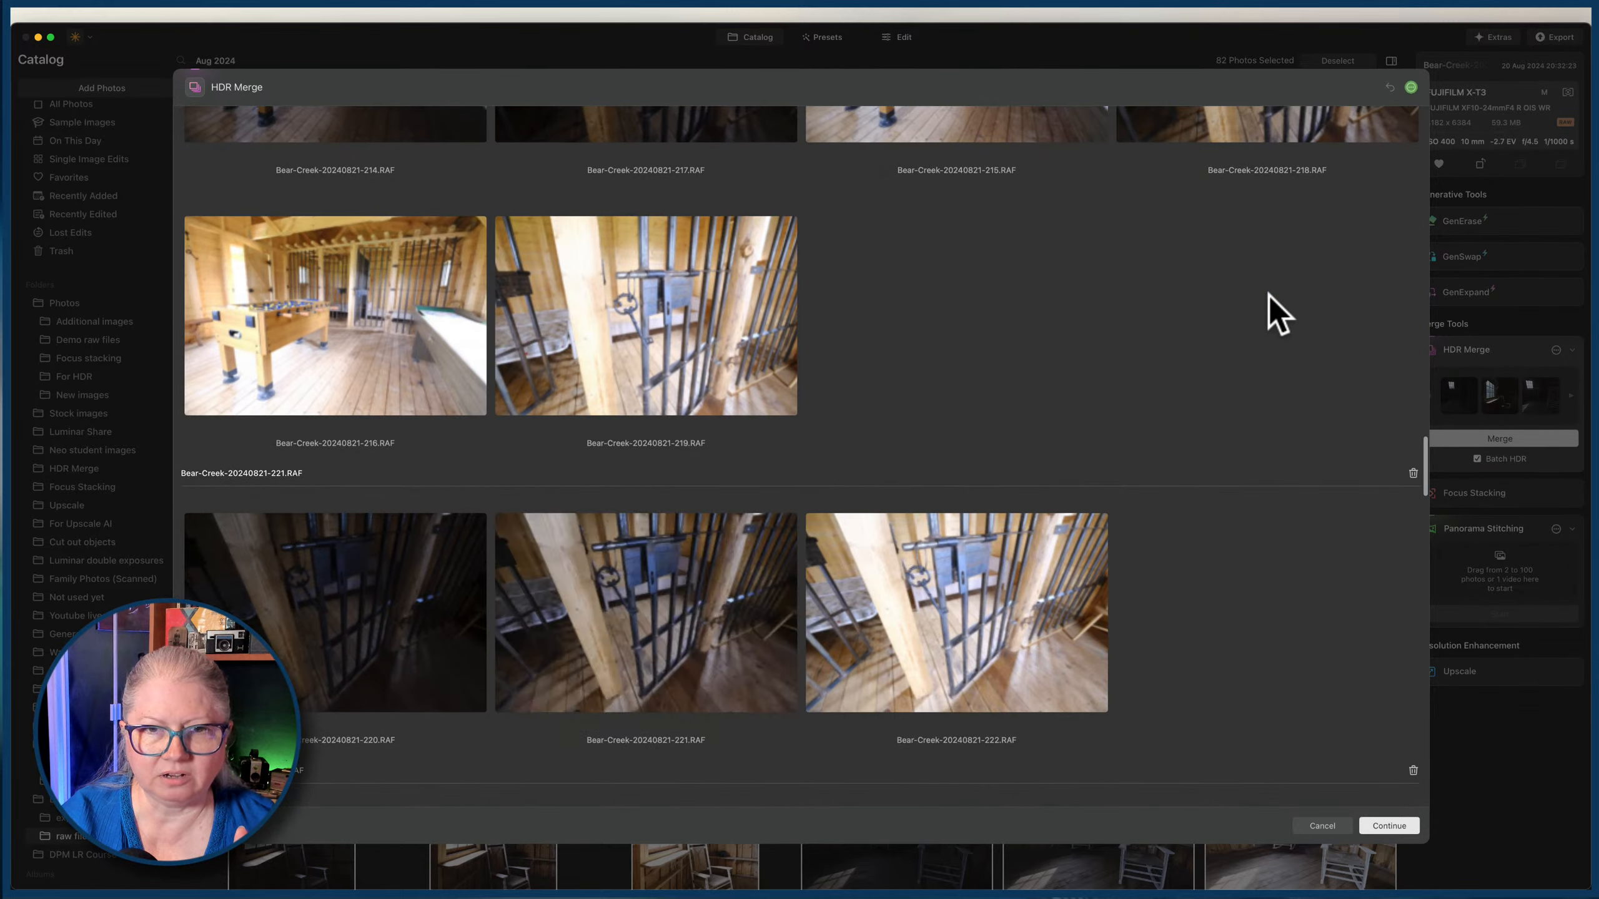
Remove the three foosball room photos, 214, 215 and 216, from the Bear-Creek-20240821-215.RAF group, leaving only the jail cell bracket.
scroll(1269, 295, "up", 5)
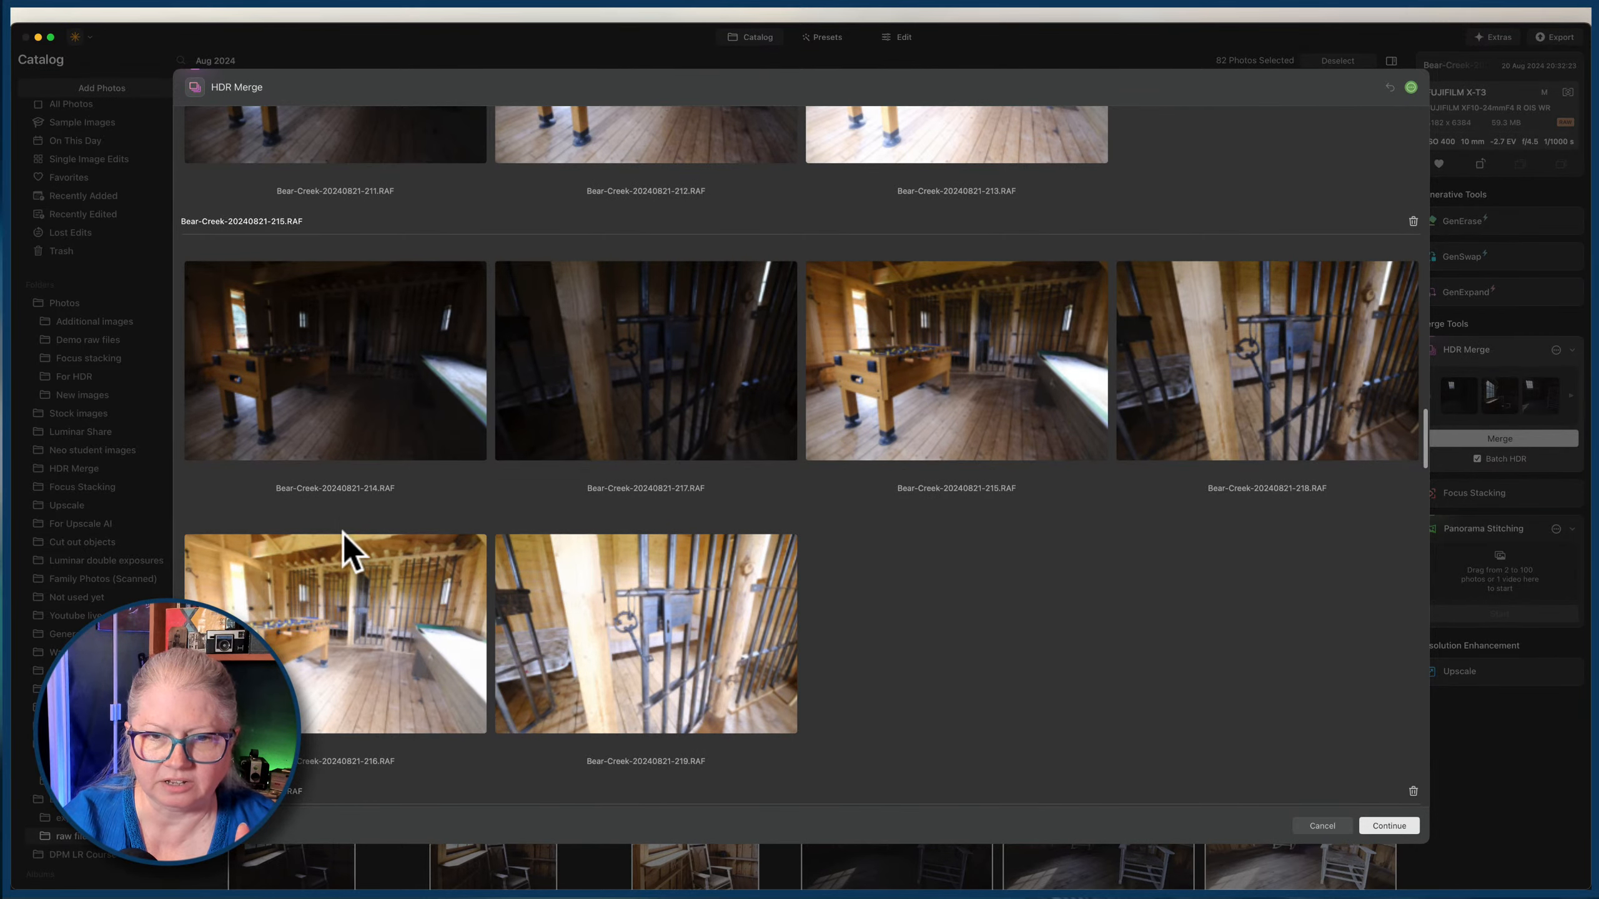
left_click(475, 543)
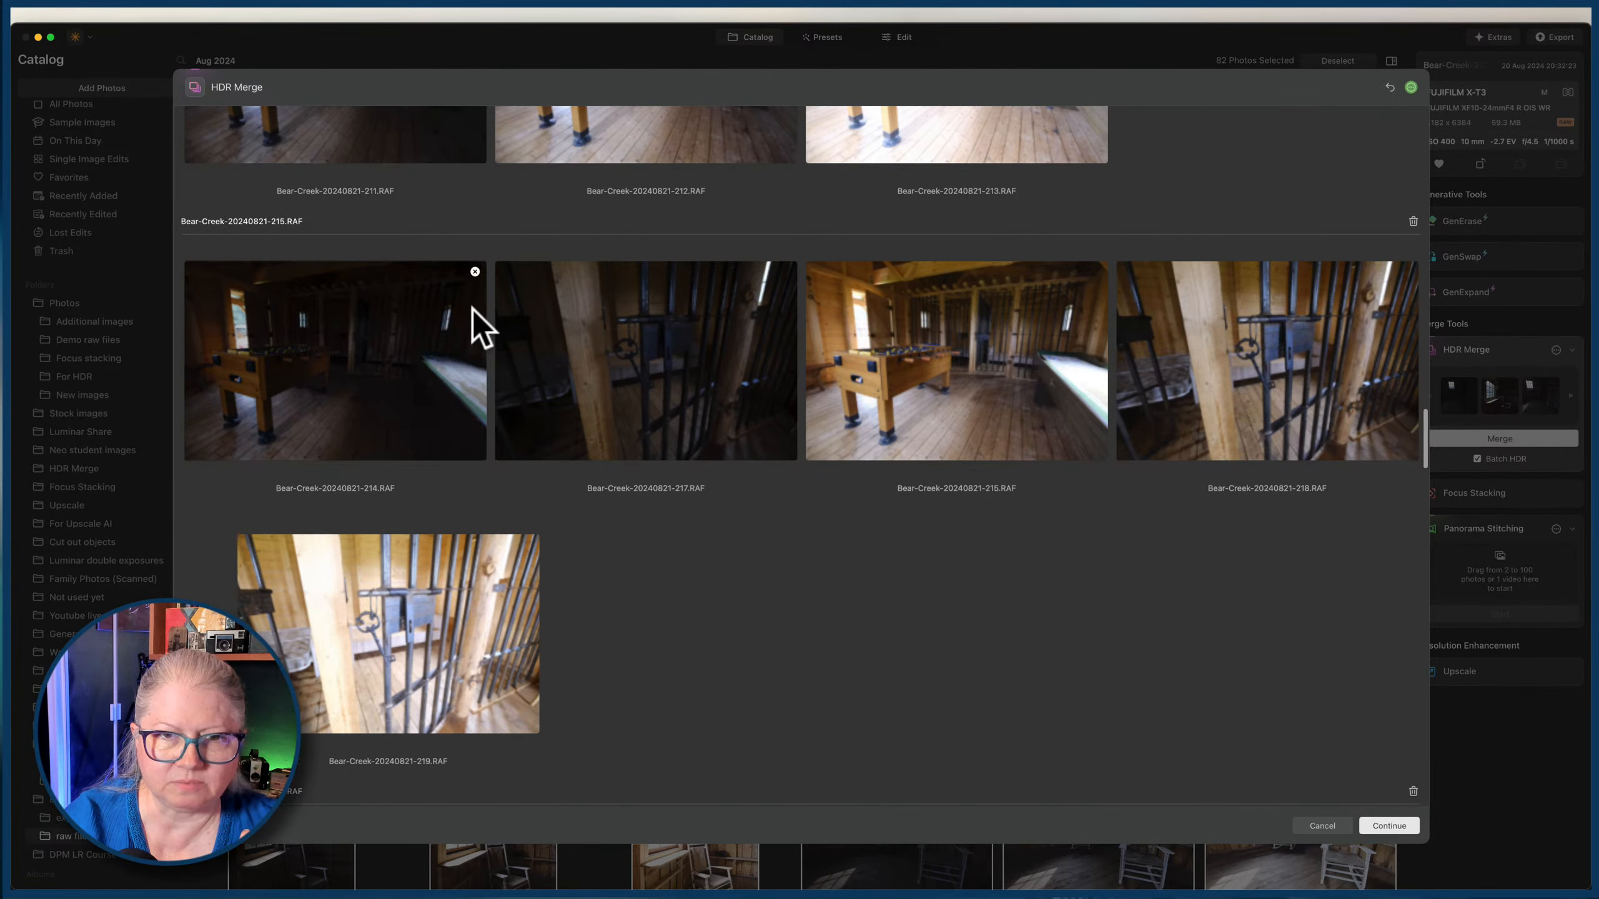
left_click(475, 272)
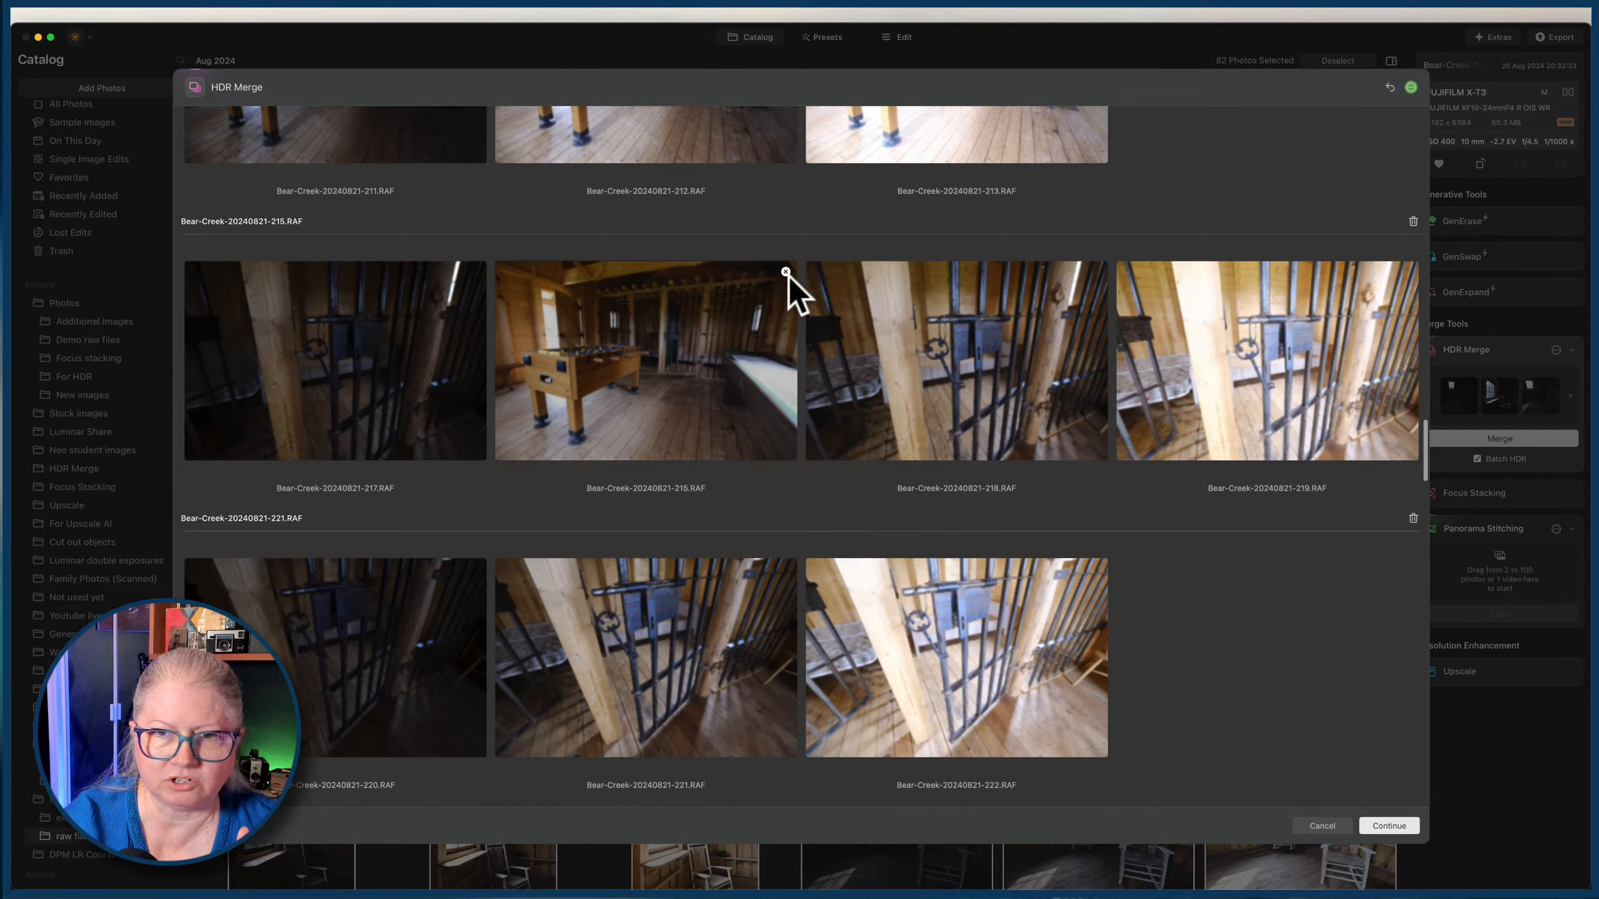
left_click(786, 273)
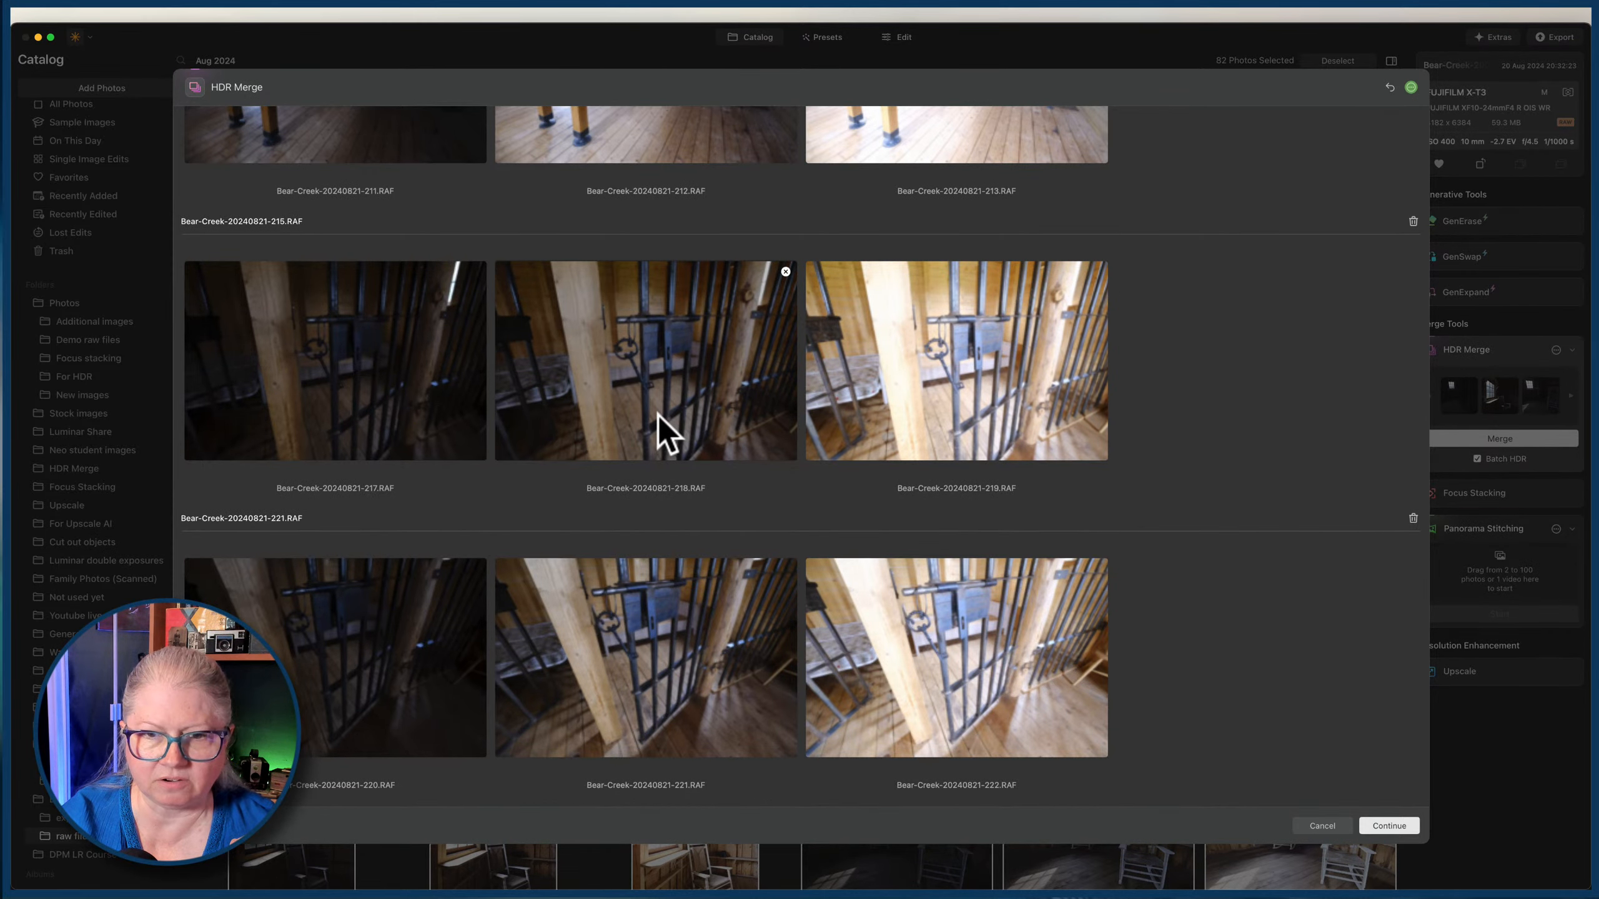
Review the remaining bracket sets in HDR Merge and remove the mixed chapel group Bear-Creek-20240821-240.RAF.
scroll(1225, 355, "down", 1)
scroll(1225, 356, "down", 10)
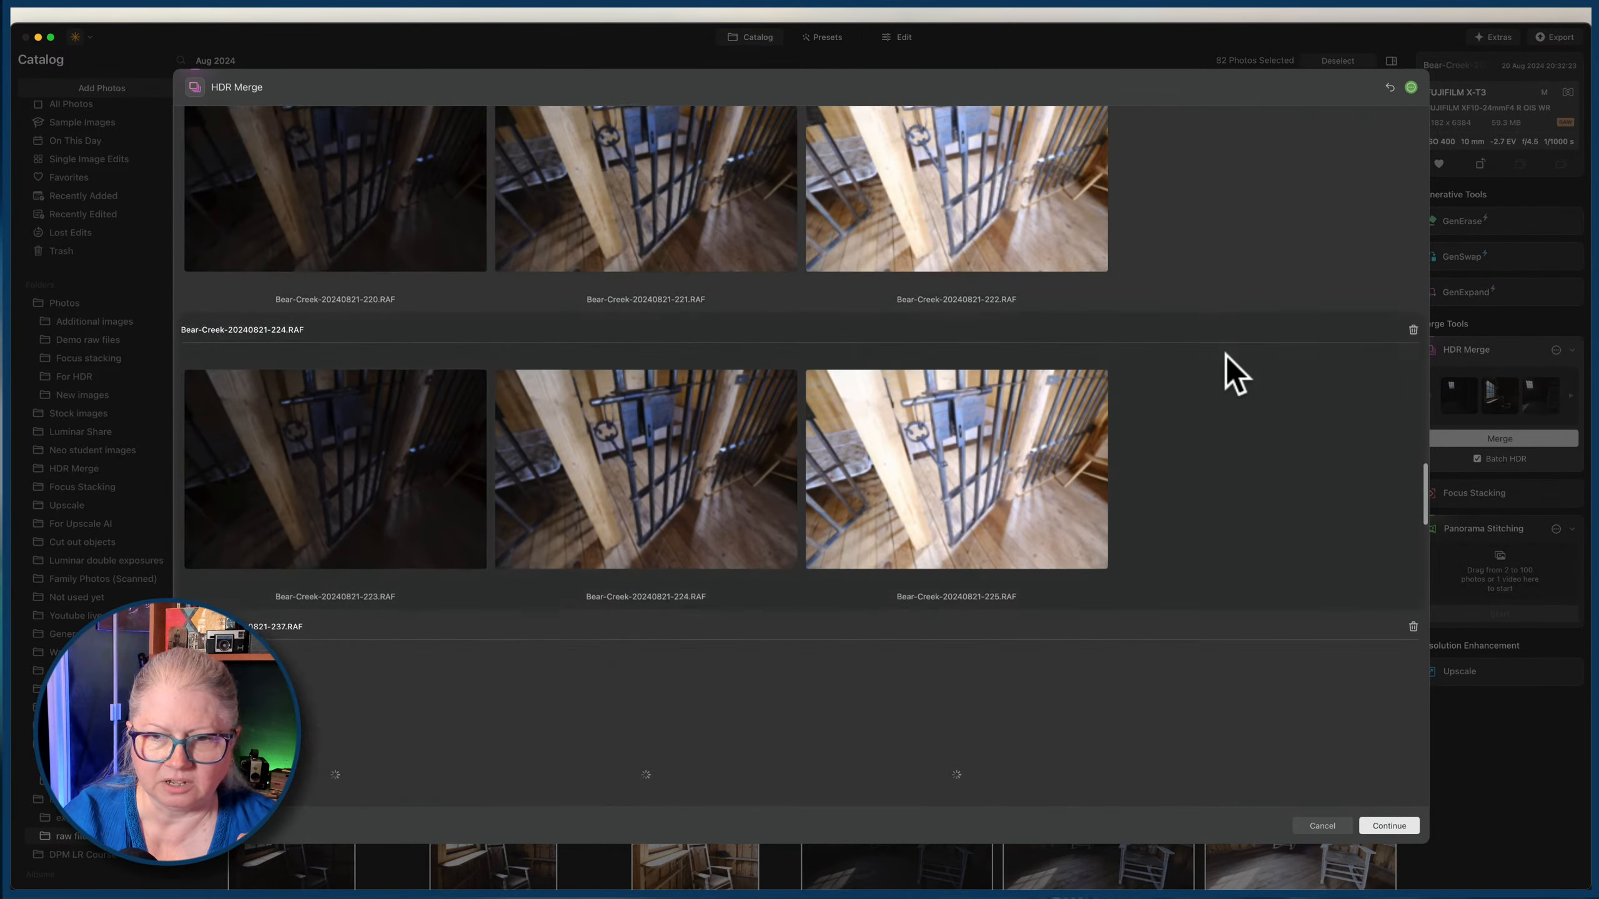
scroll(1235, 375, "down", 1)
scroll(1259, 472, "down", 10)
scroll(1291, 573, "down", 1)
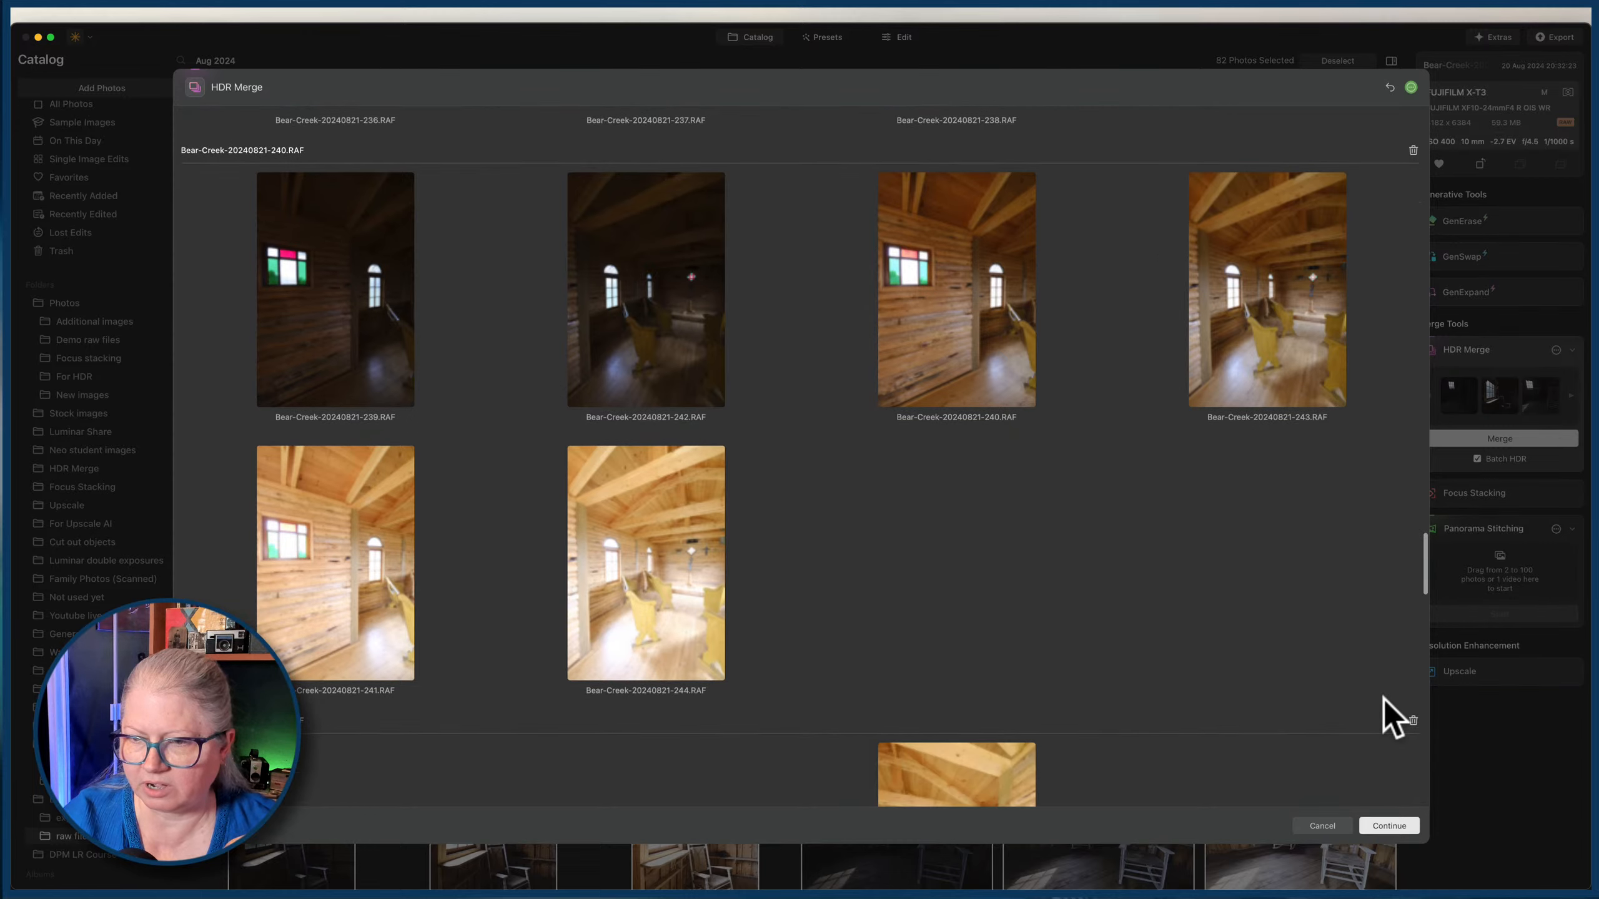
left_click(1412, 149)
scroll(1084, 349, "up", 2)
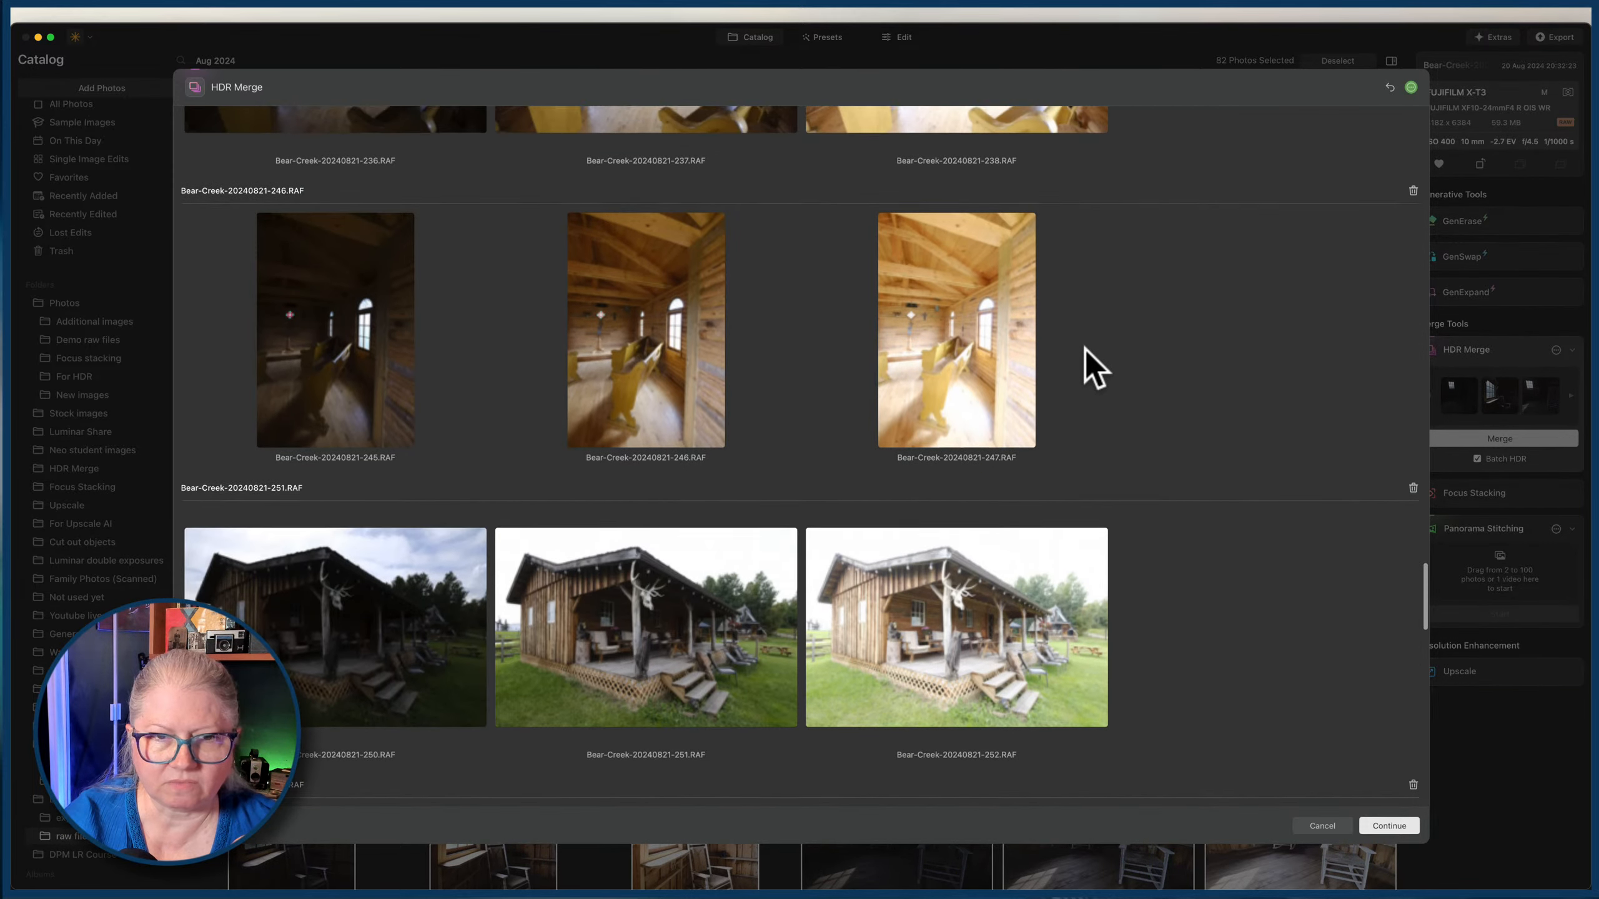
scroll(1212, 782, "down", 20)
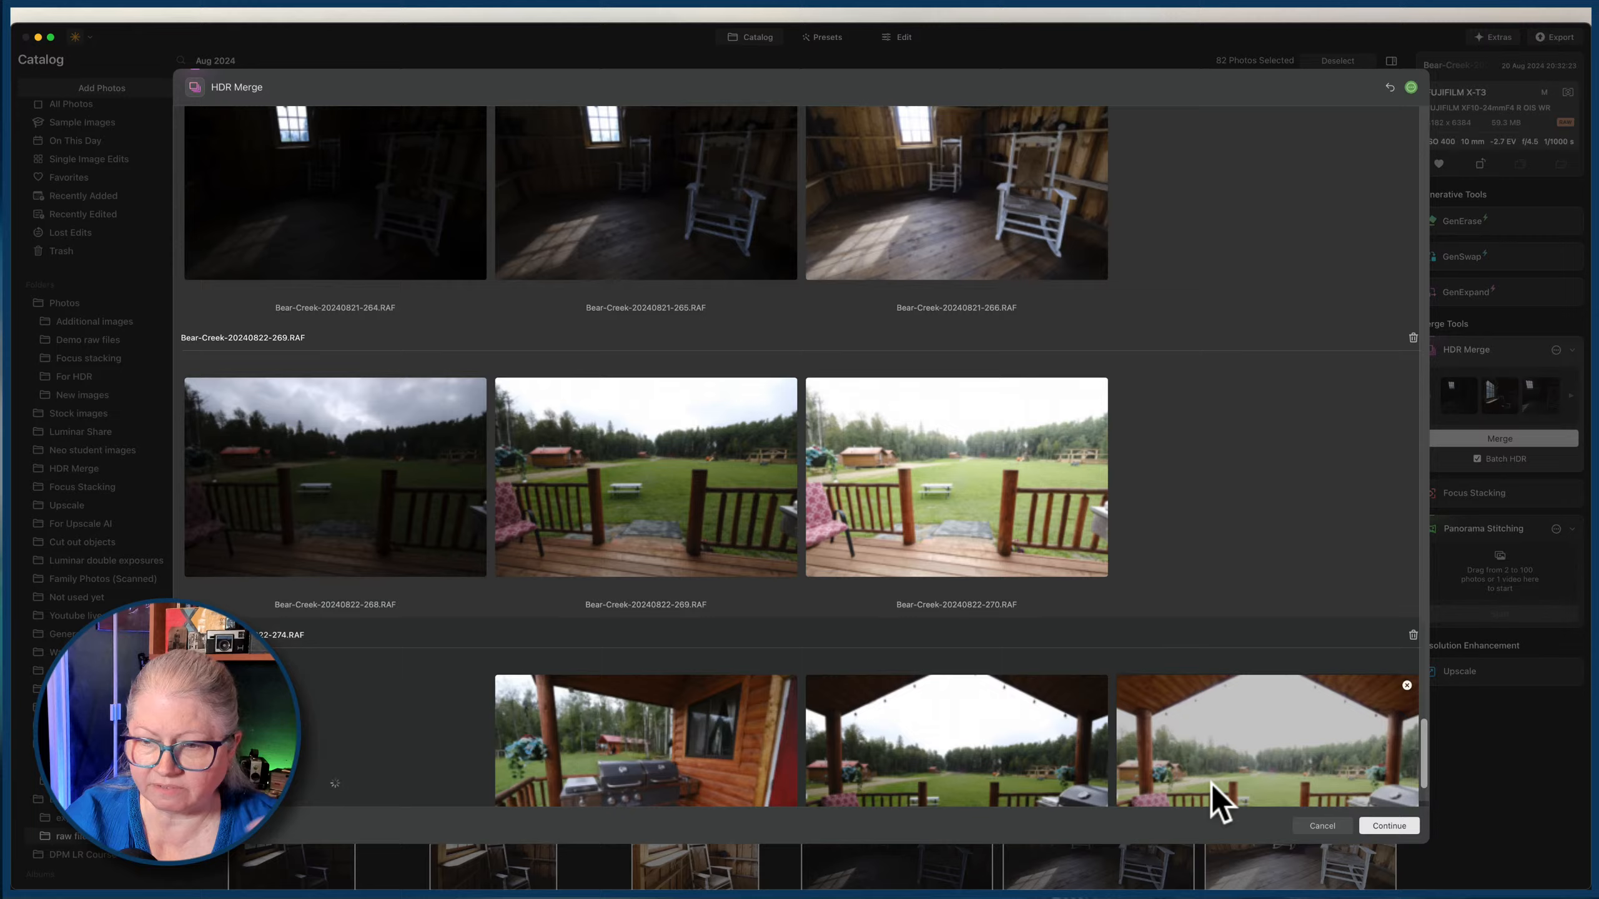
left_click(1326, 826)
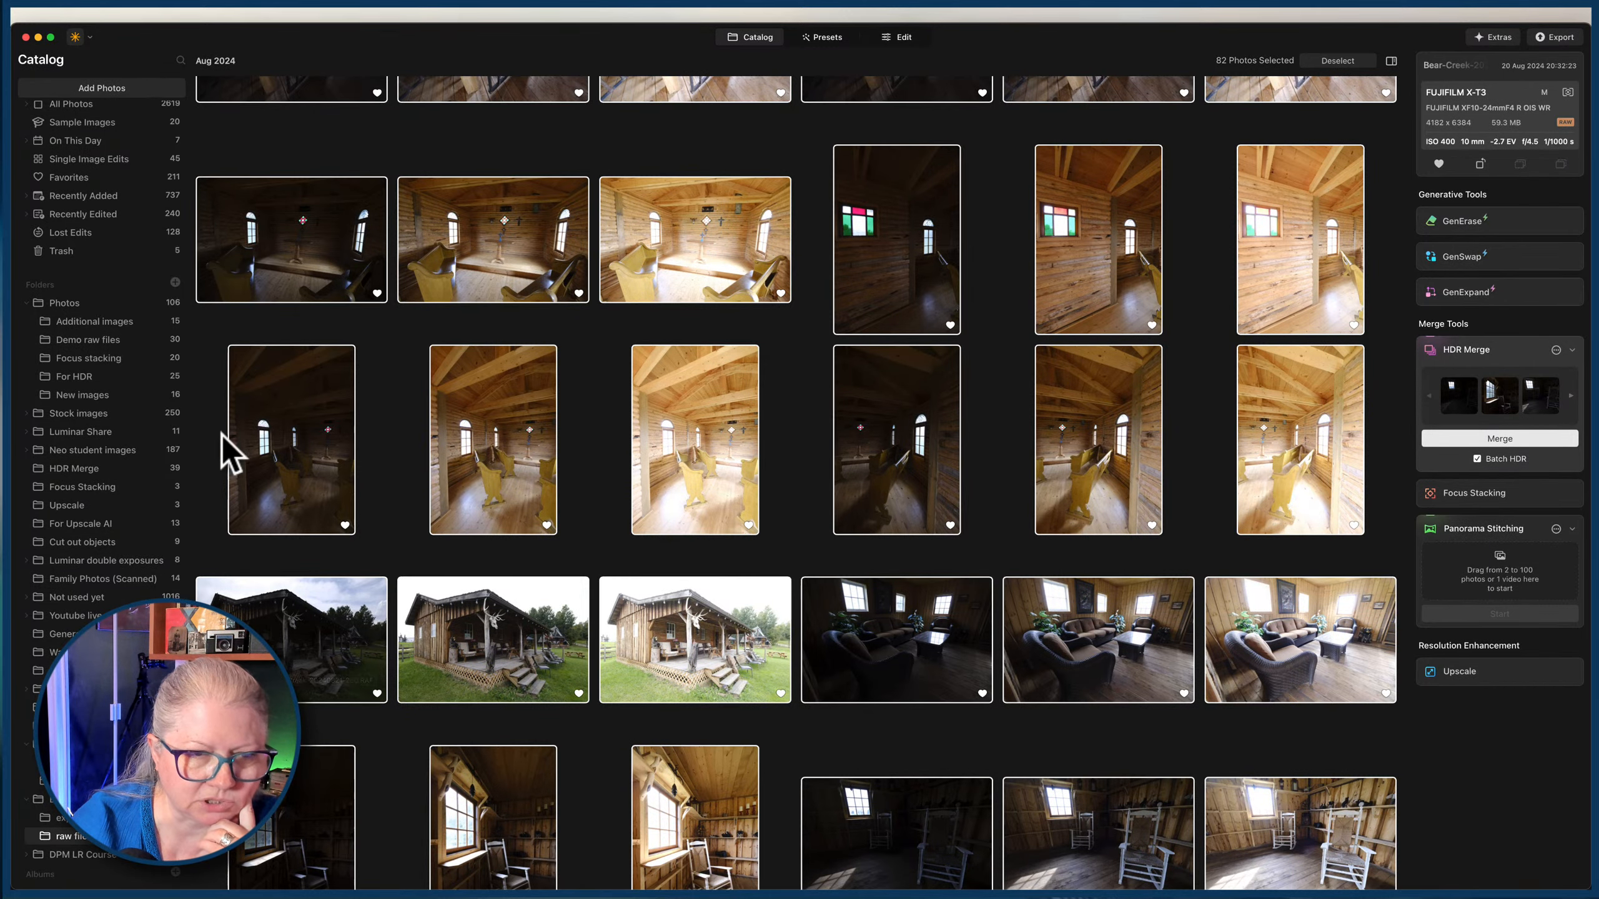
left_click(88, 471)
scroll(885, 457, "down", 4)
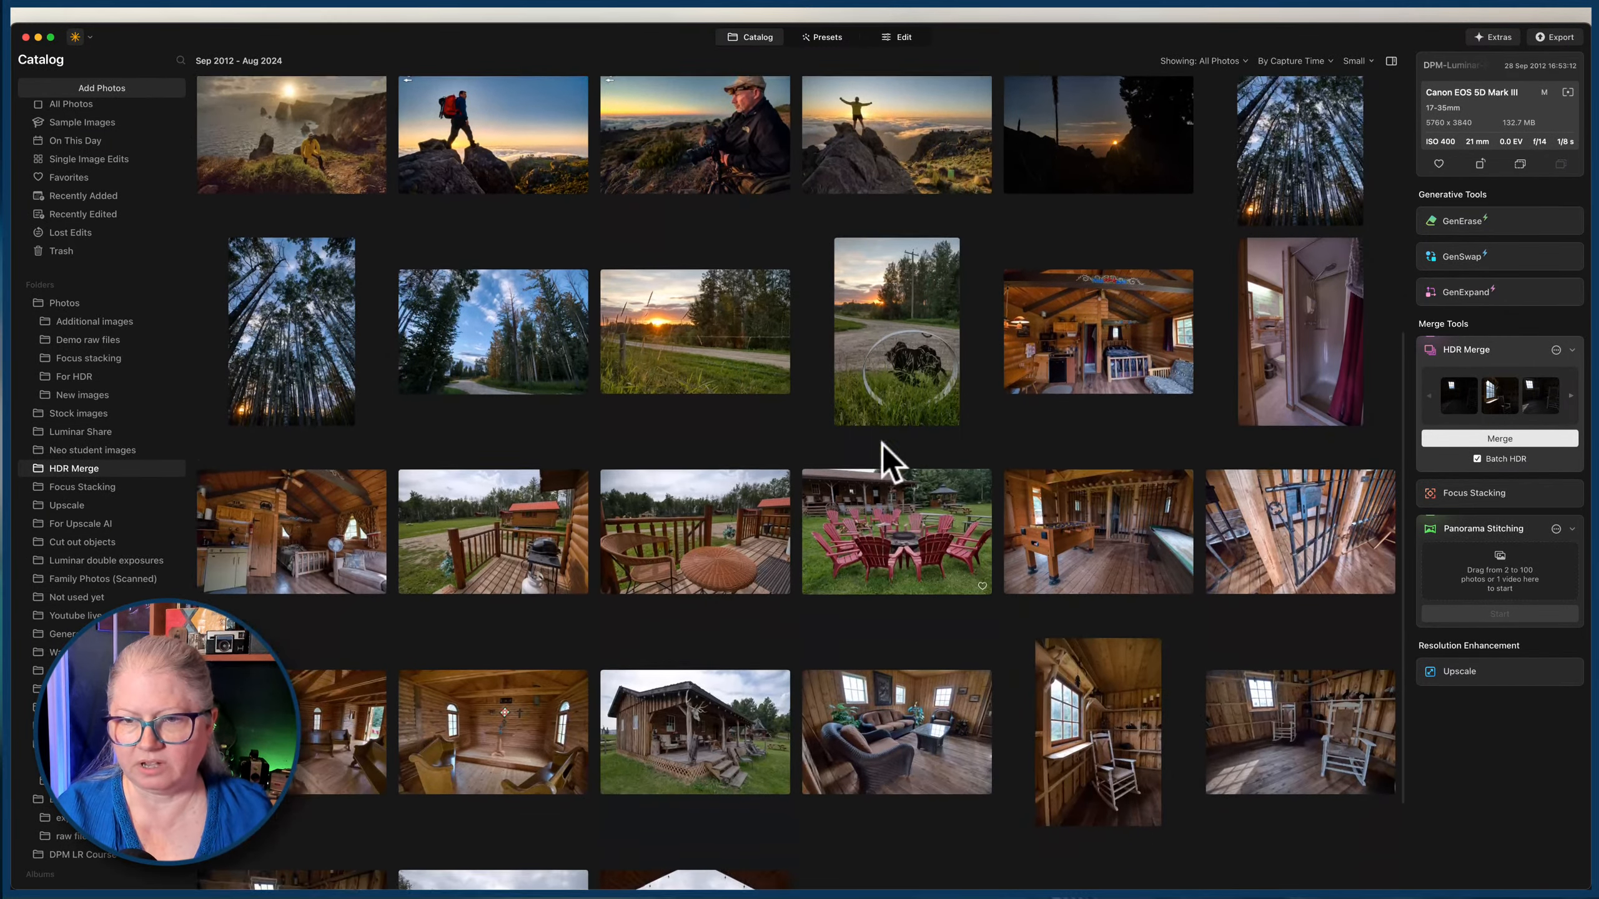
scroll(891, 463, "down", 2)
scroll(892, 463, "down", 1)
left_click(1098, 598)
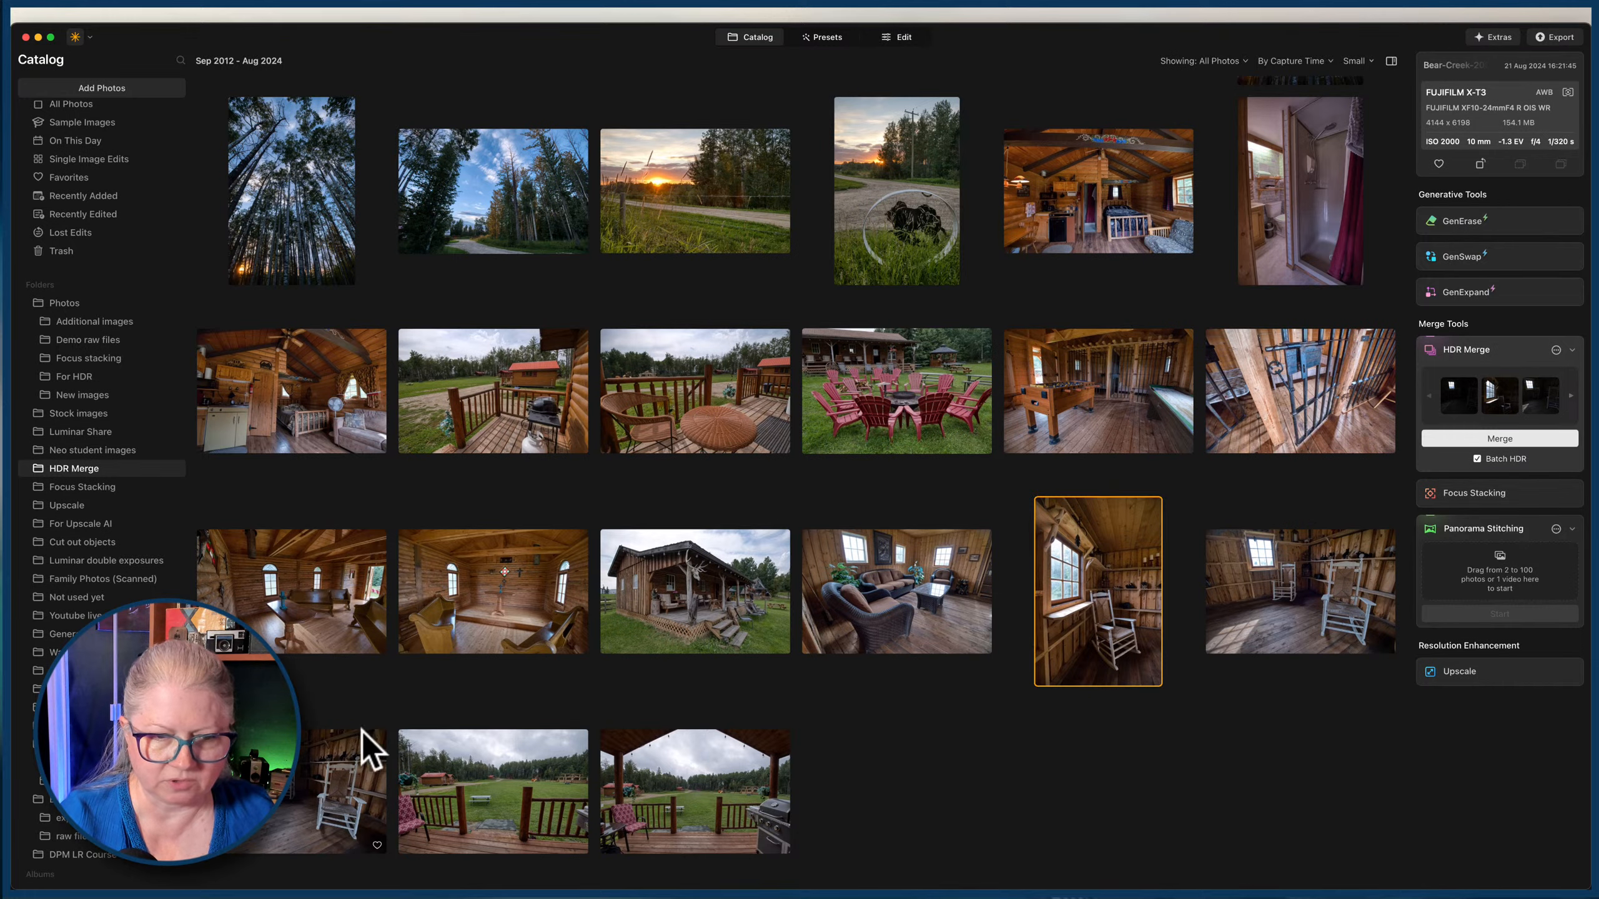
left_click(897, 38)
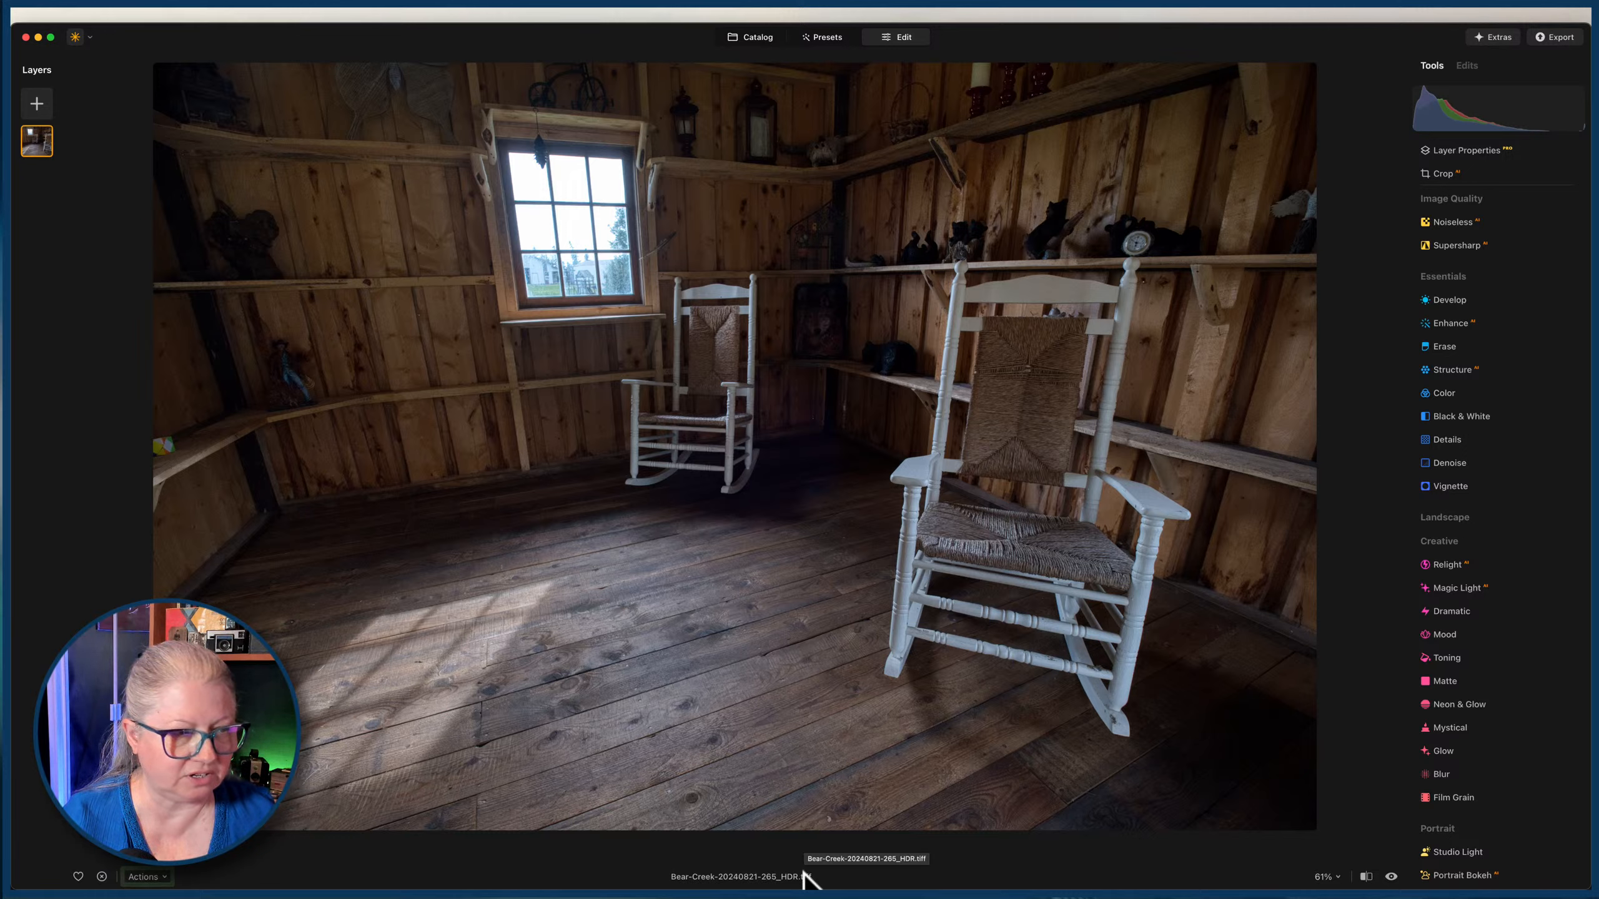
Check the photo's existing edits, then set Develop exposure to 0.98, highlights to -73, shadows to 36 and whites to -44.
left_click(1471, 69)
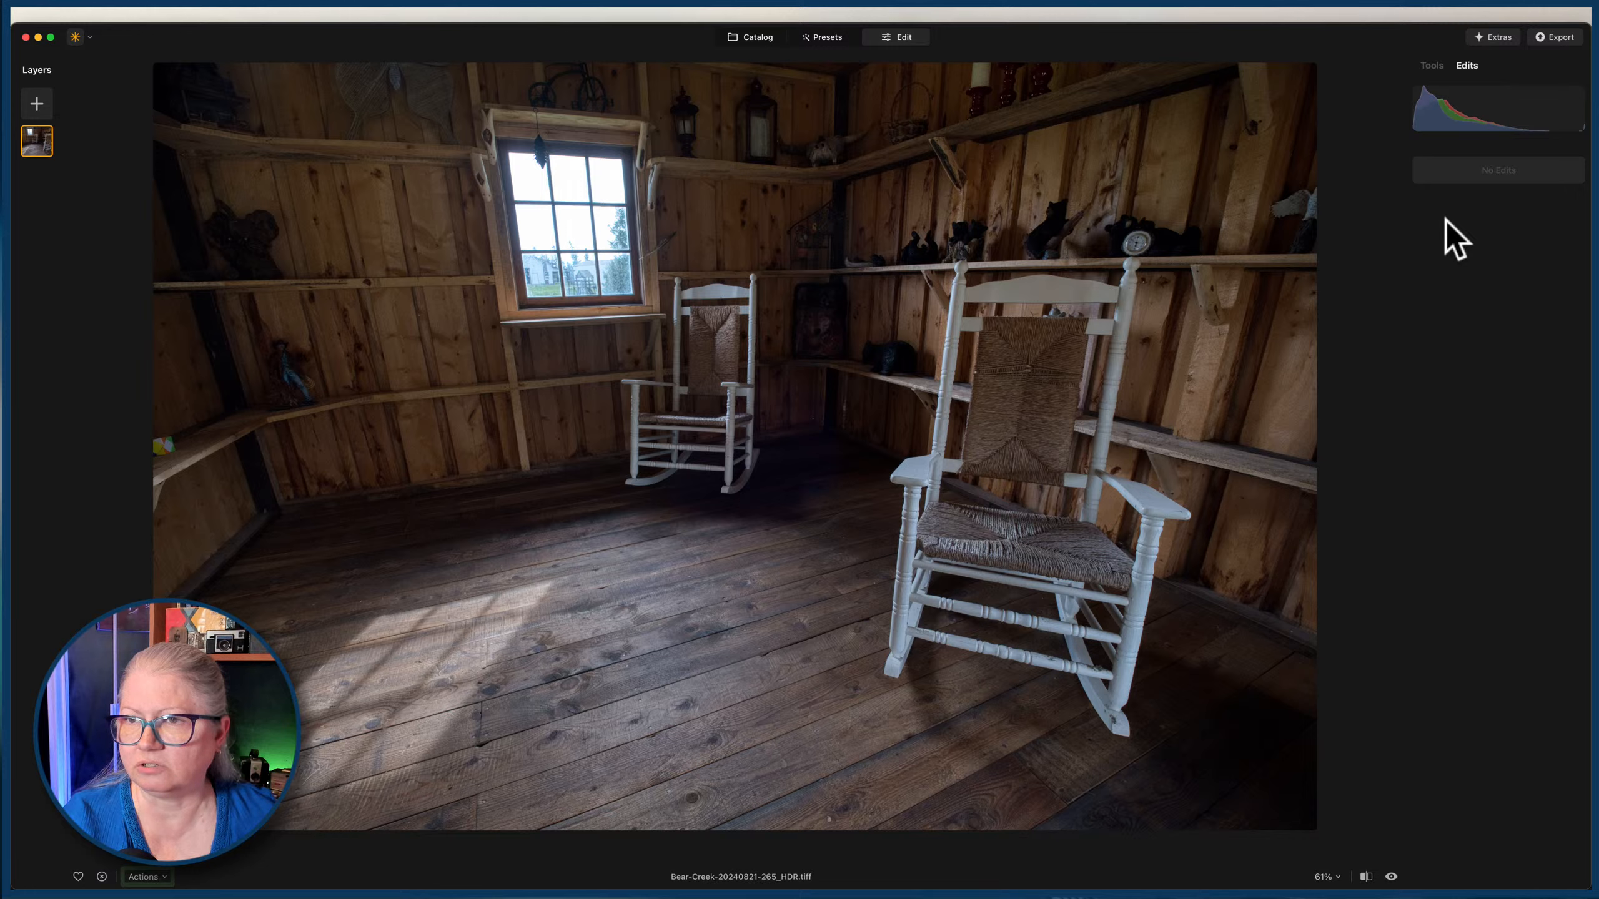
left_click(1431, 65)
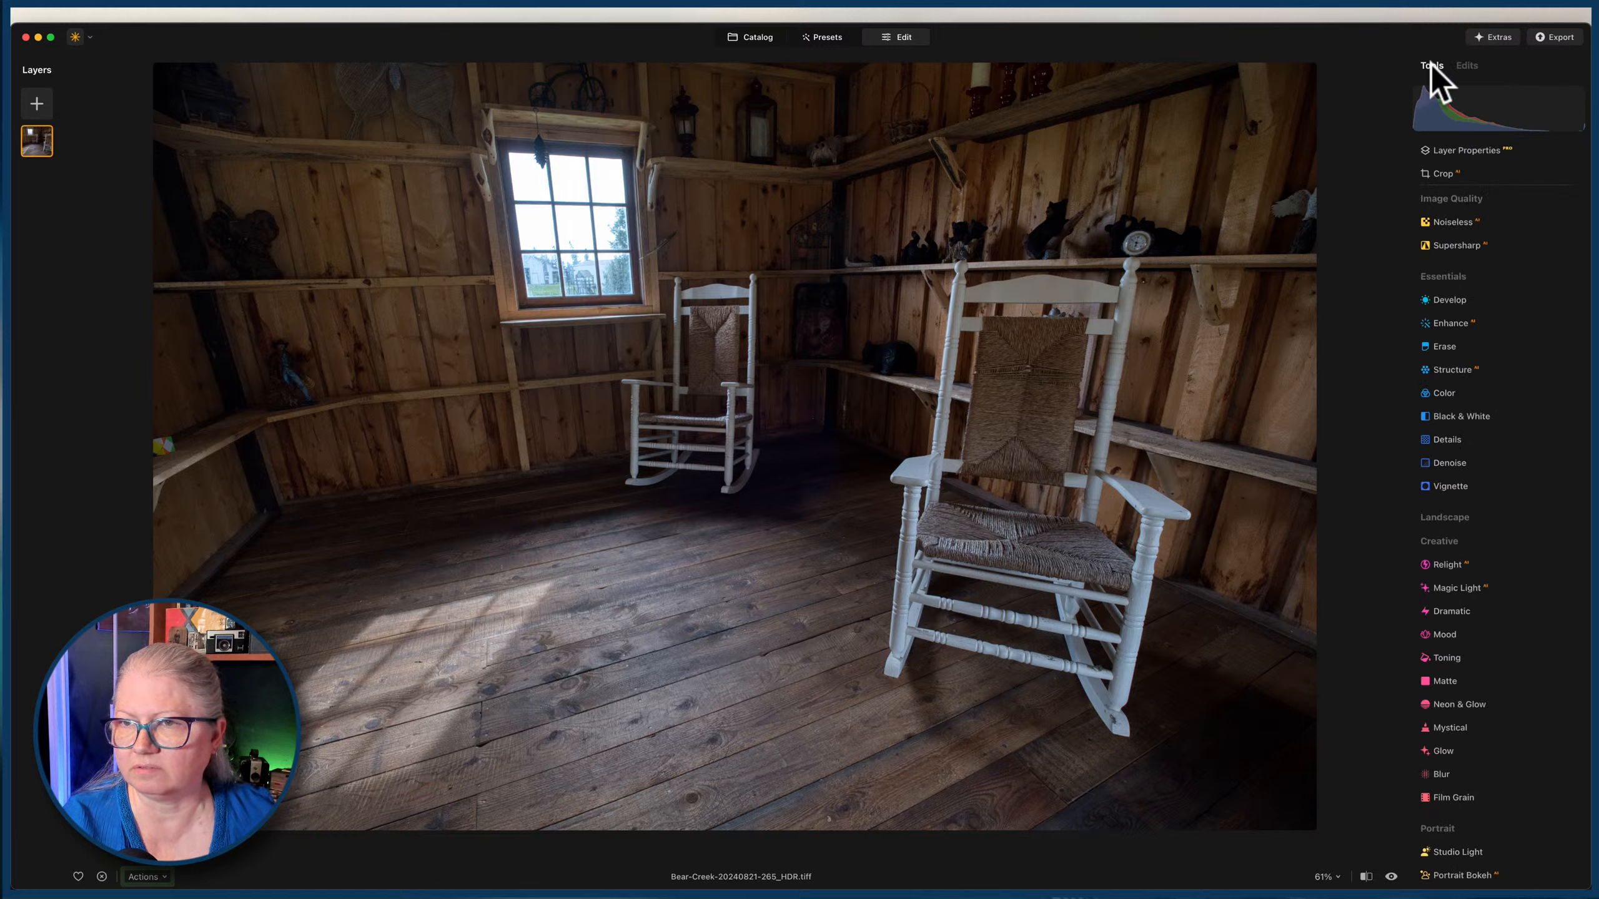
left_click(1443, 303)
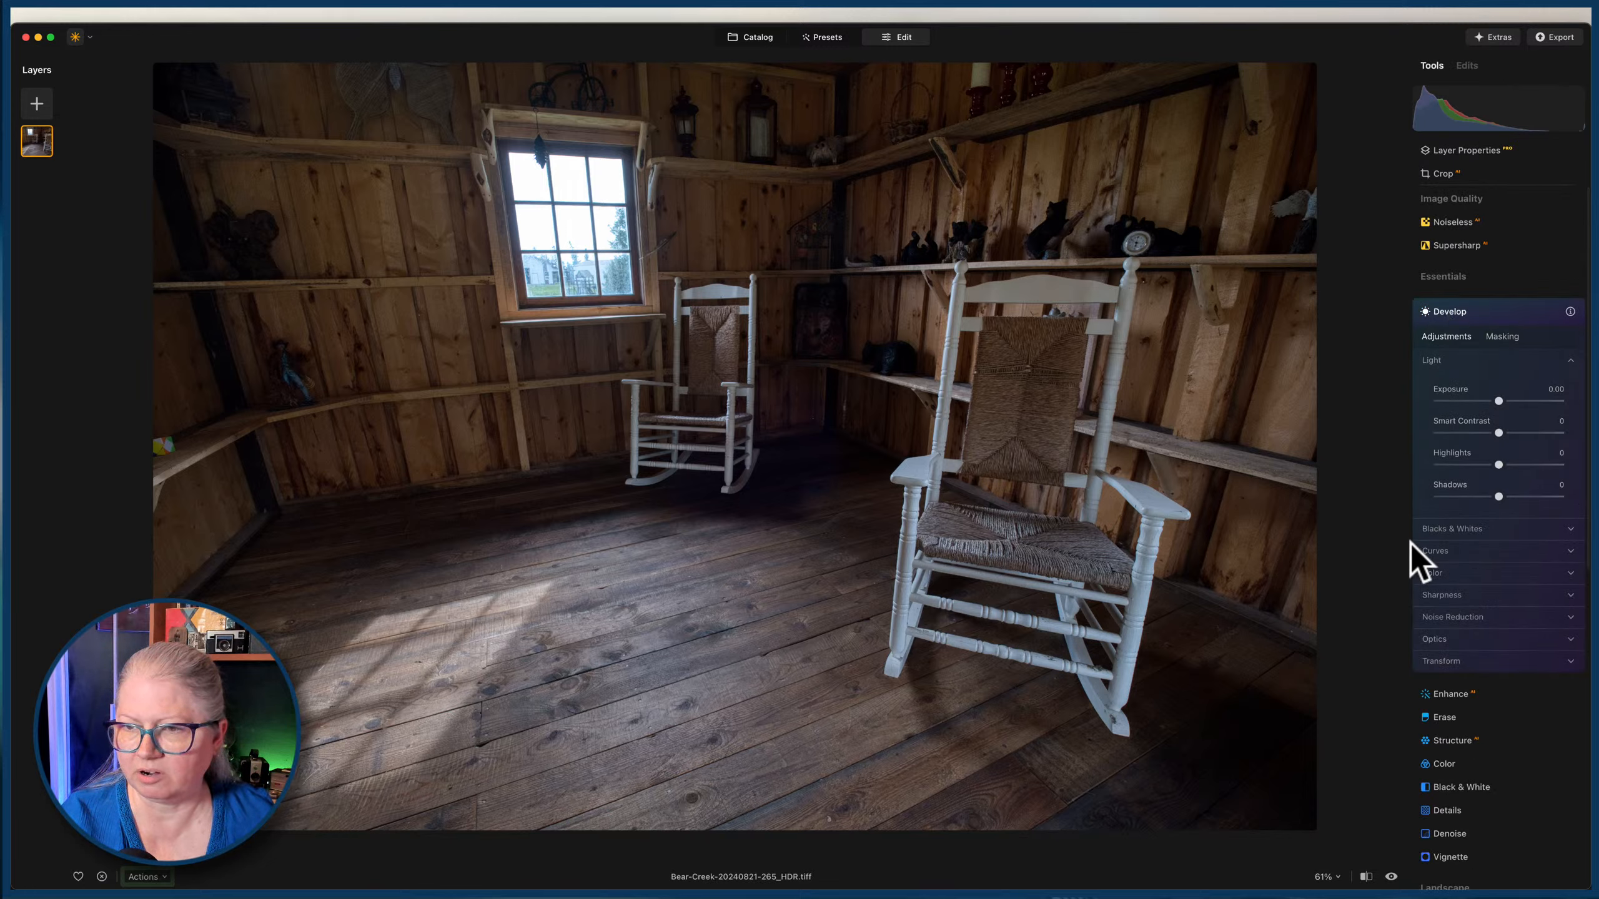
left_click_drag(1498, 401, 1510, 400)
left_click_drag(1498, 464, 1454, 472)
left_click(1448, 530)
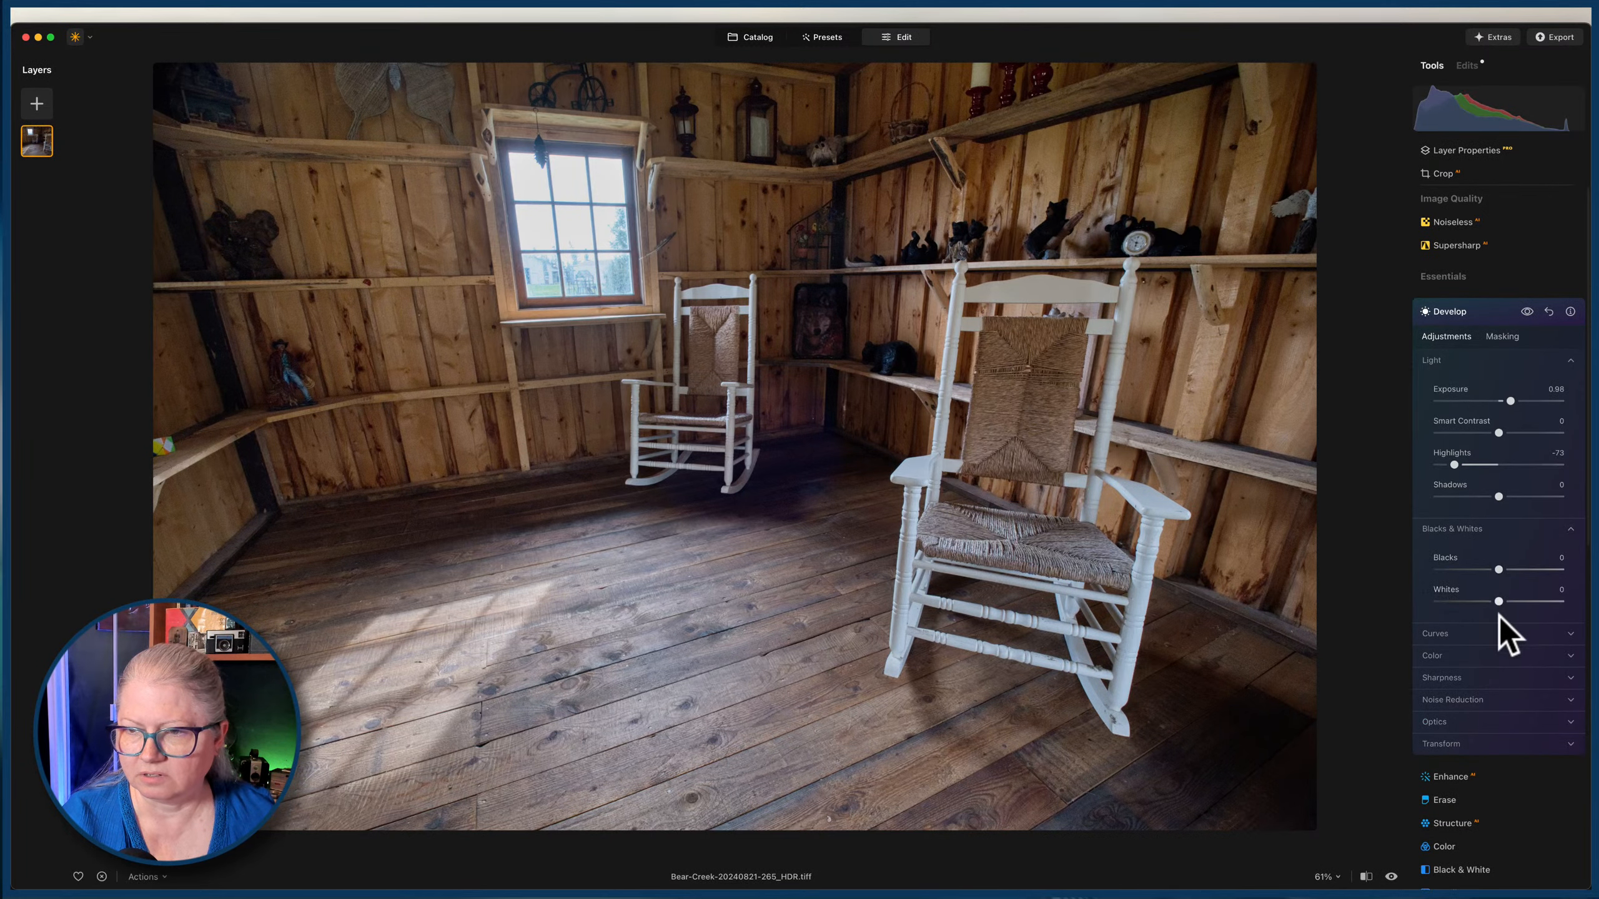
mouse_move(1500, 600)
left_mouse_down()
mouse_move(1388, 595)
mouse_move(1485, 598)
mouse_move(1472, 595)
left_mouse_up()
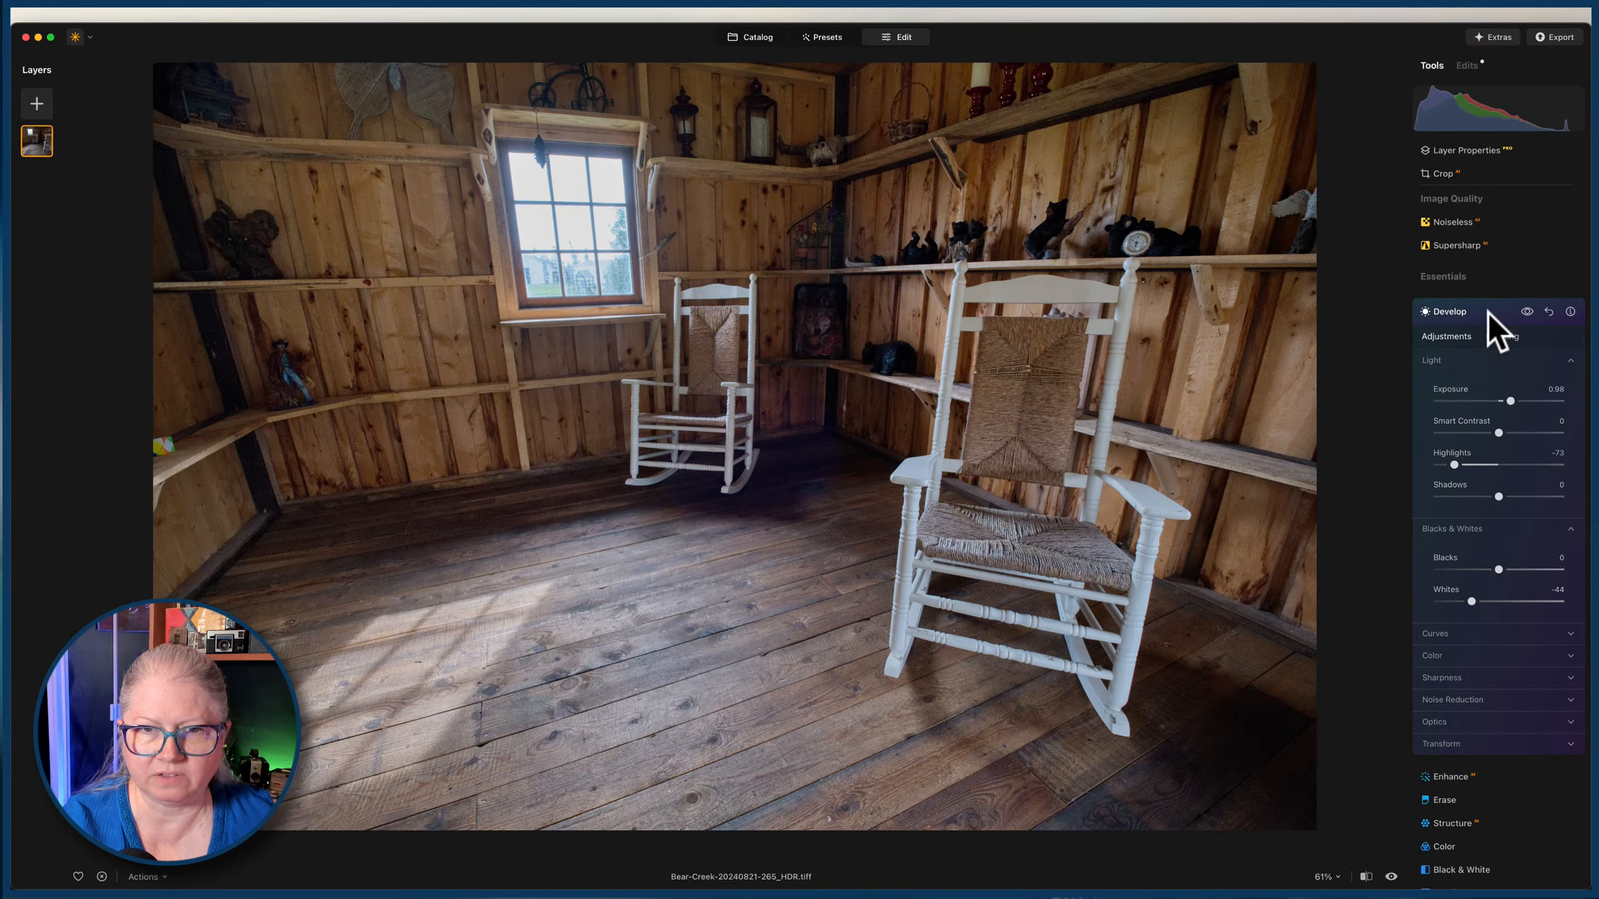
left_click_drag(1499, 495, 1521, 496)
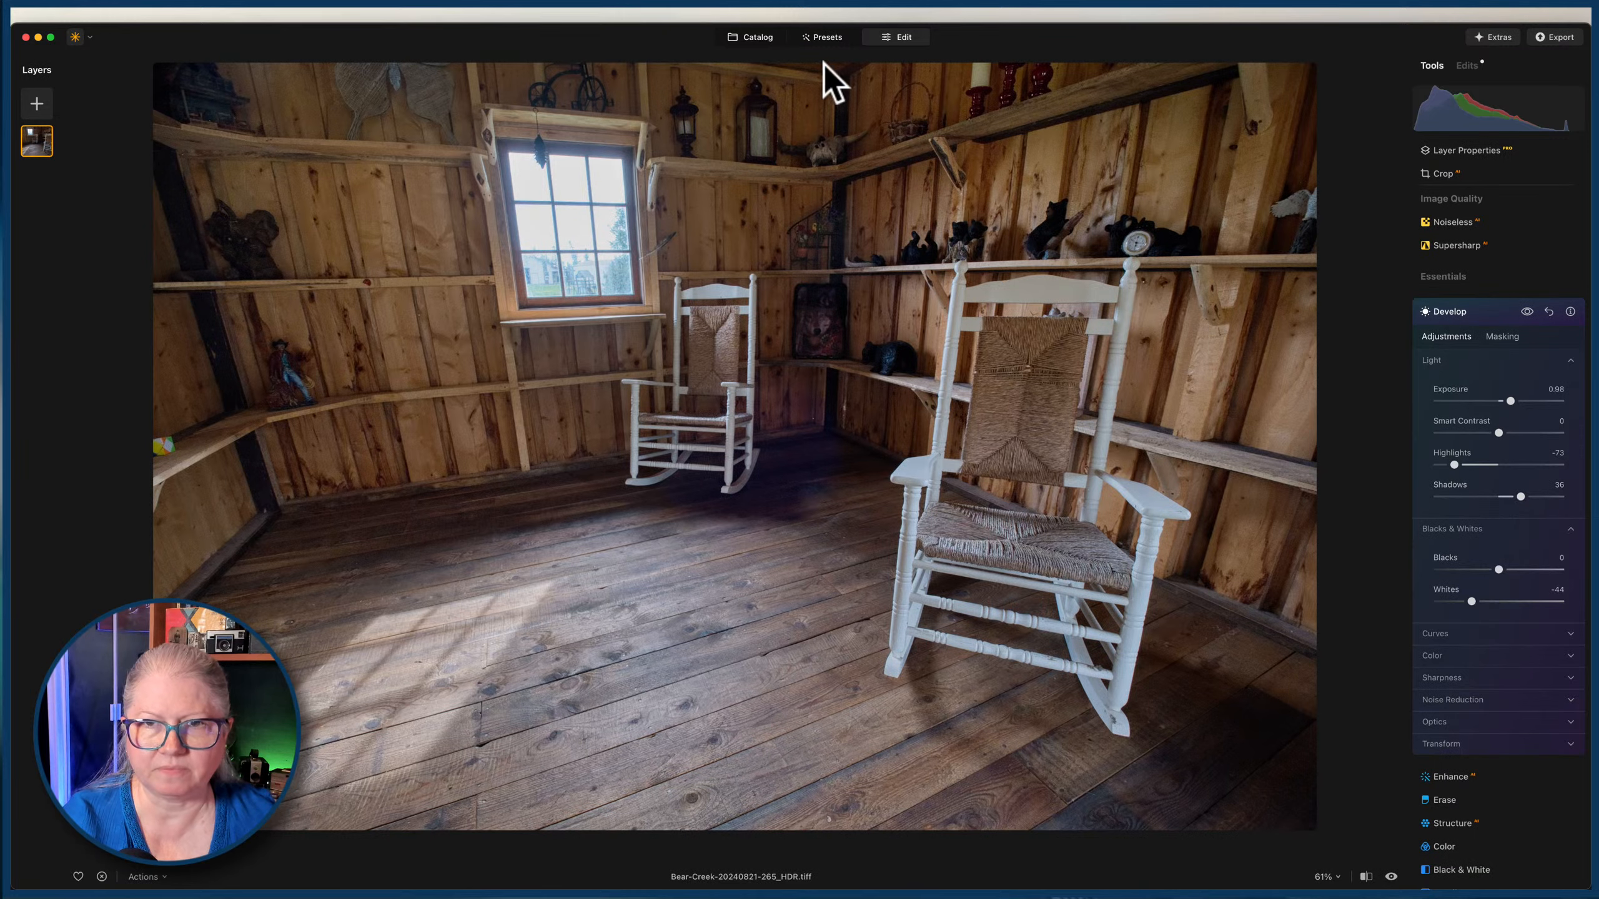
left_click(758, 38)
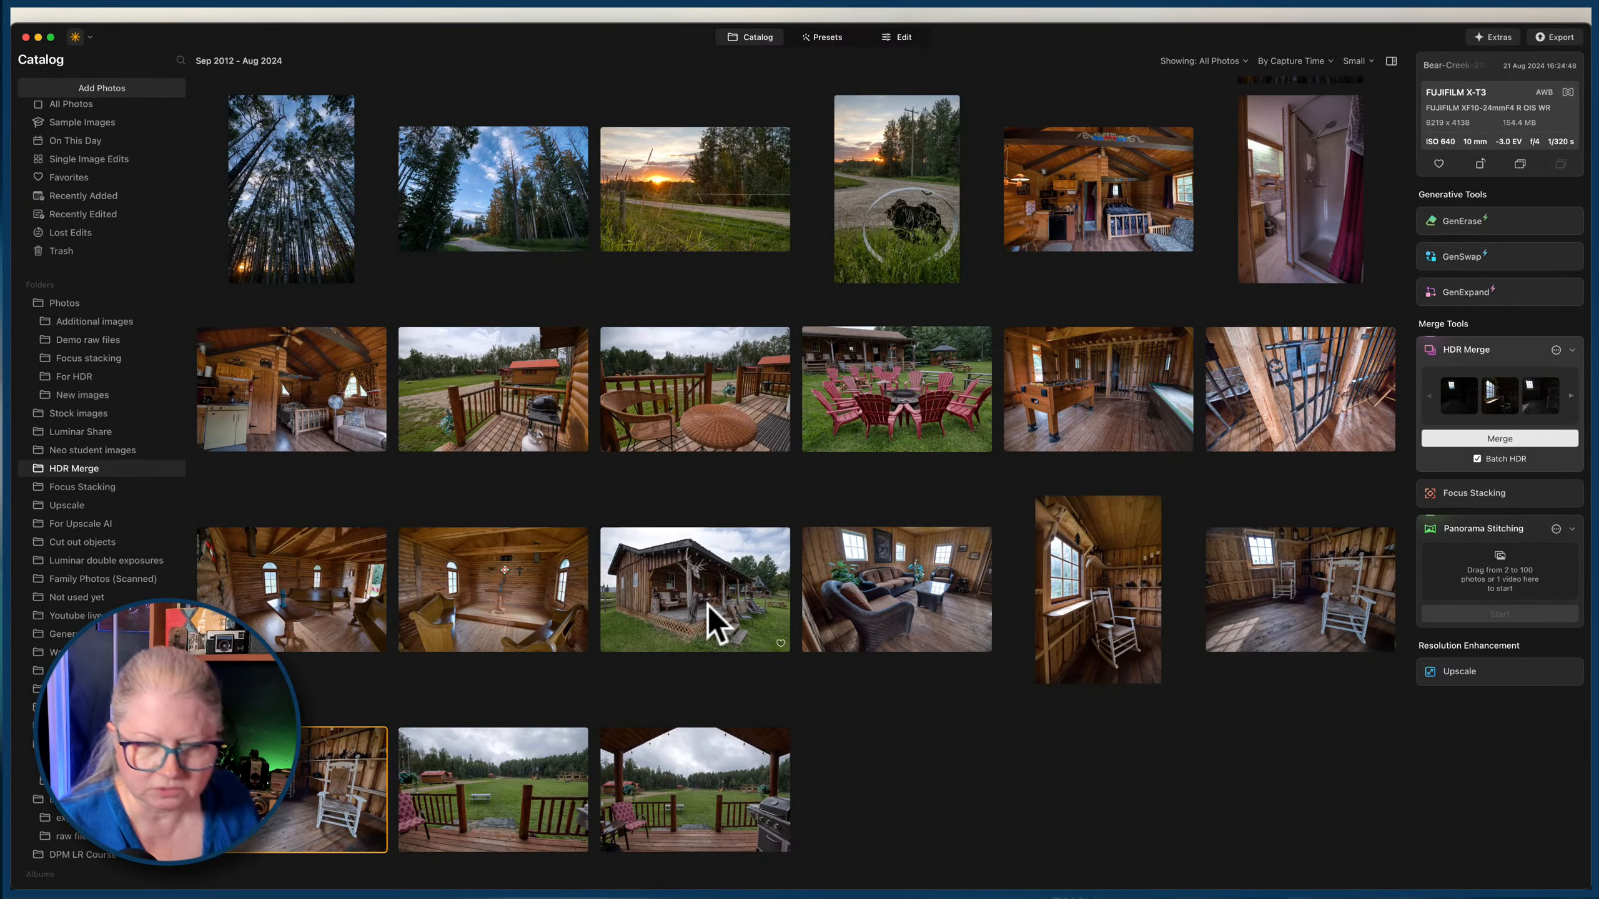
left_click(1042, 633)
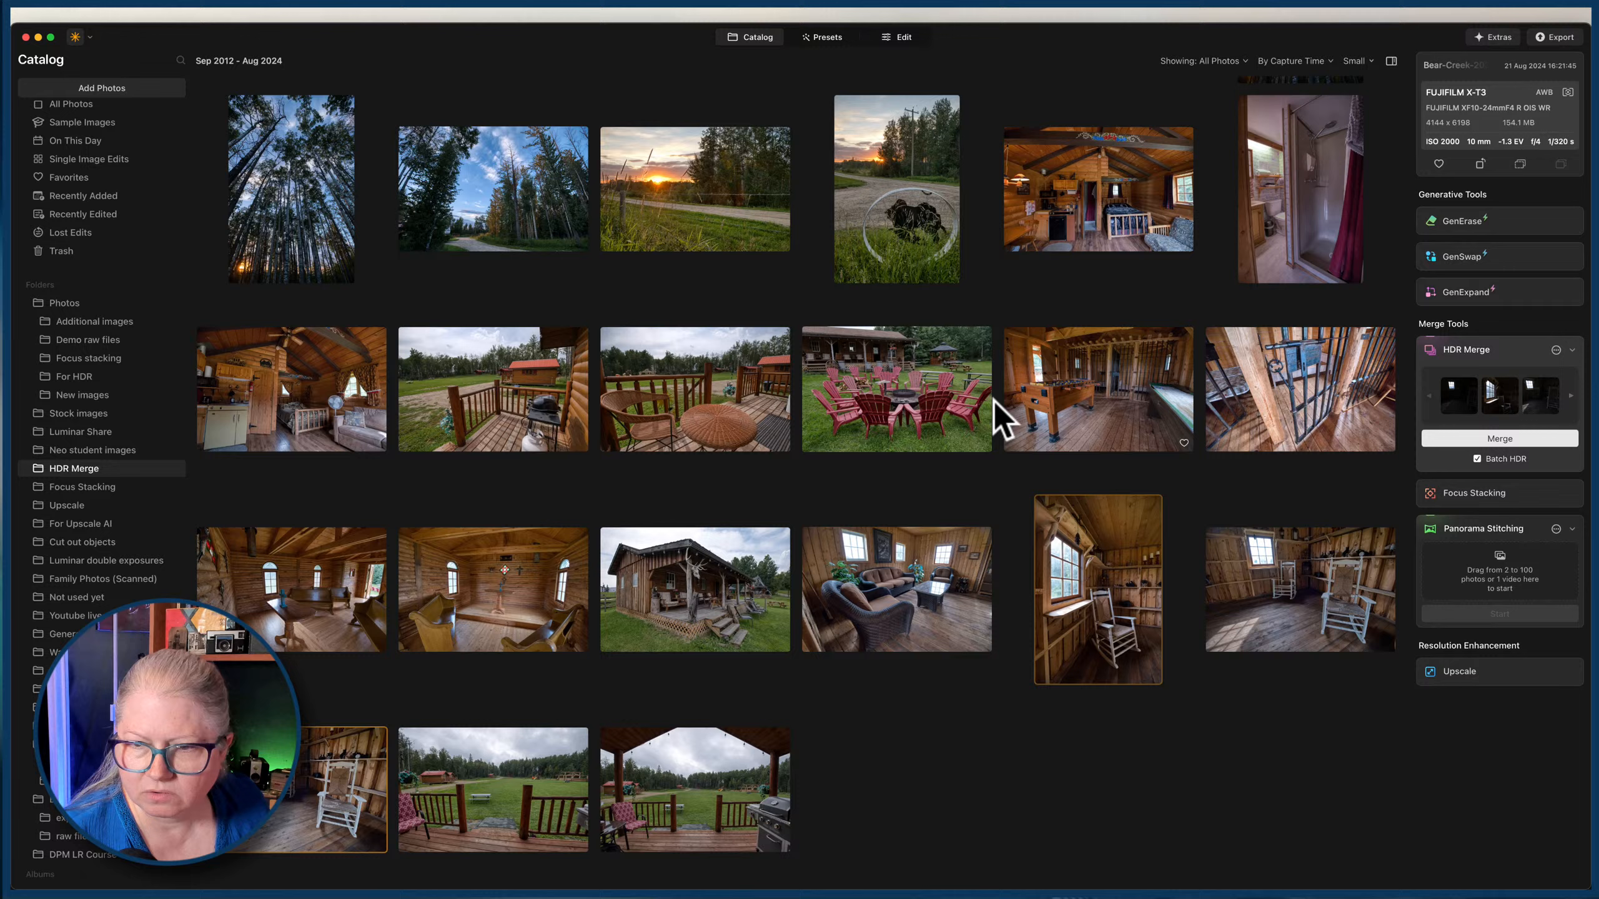
left_click(900, 38)
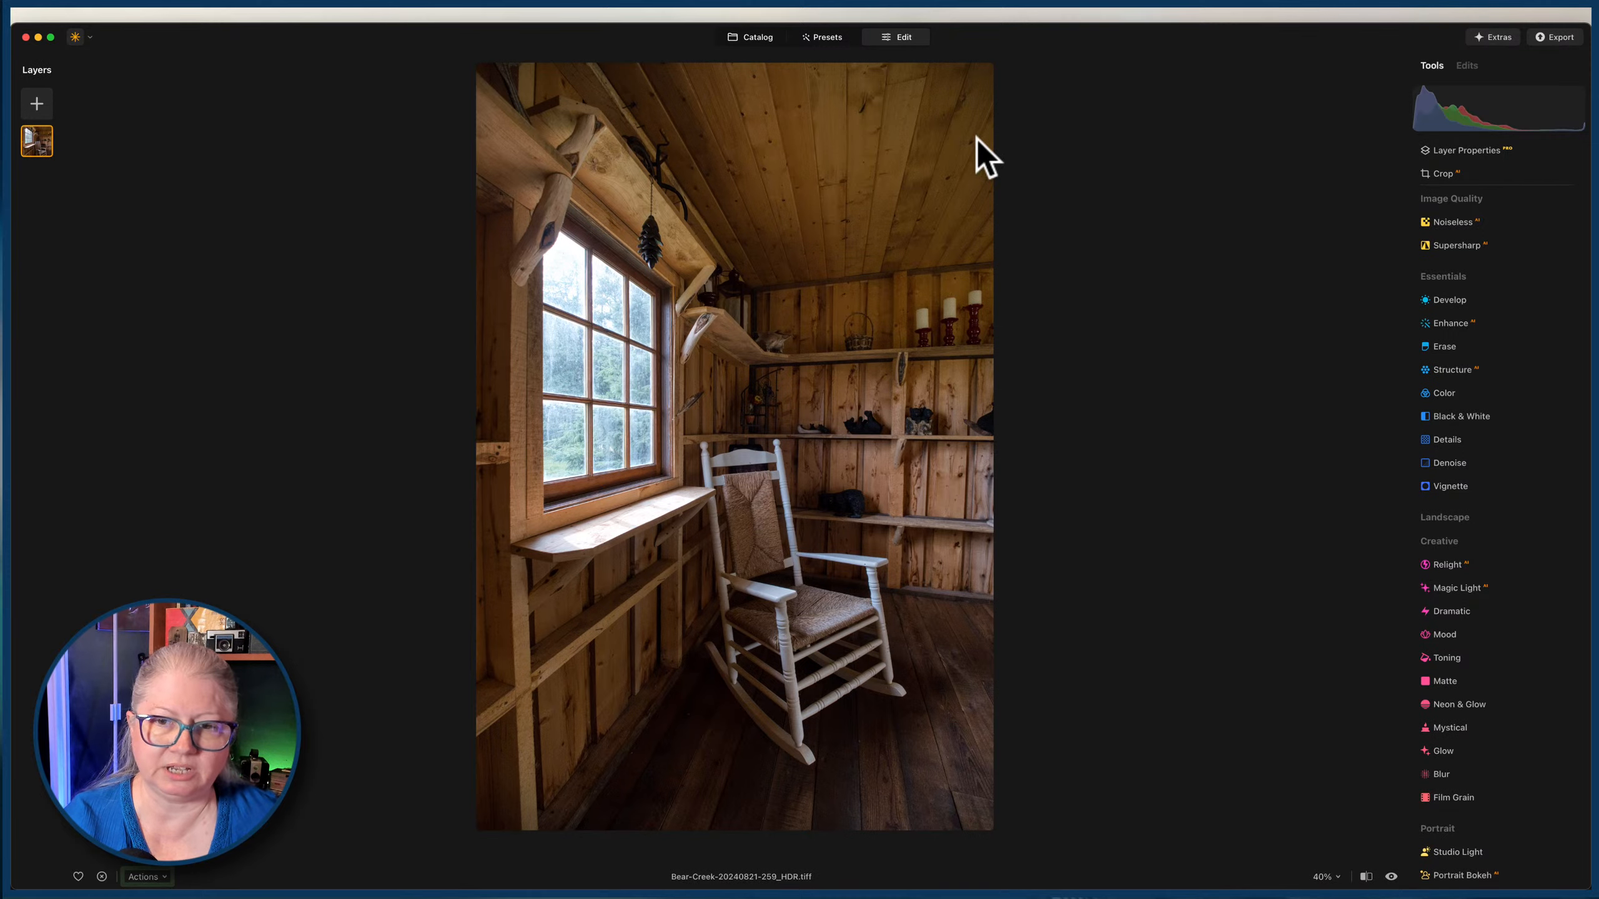
Develop the vertical rocking chair photo with exposure -0.44, highlights -68, shadows 44 and whites 7, and fine-tune its color.
left_click(1443, 299)
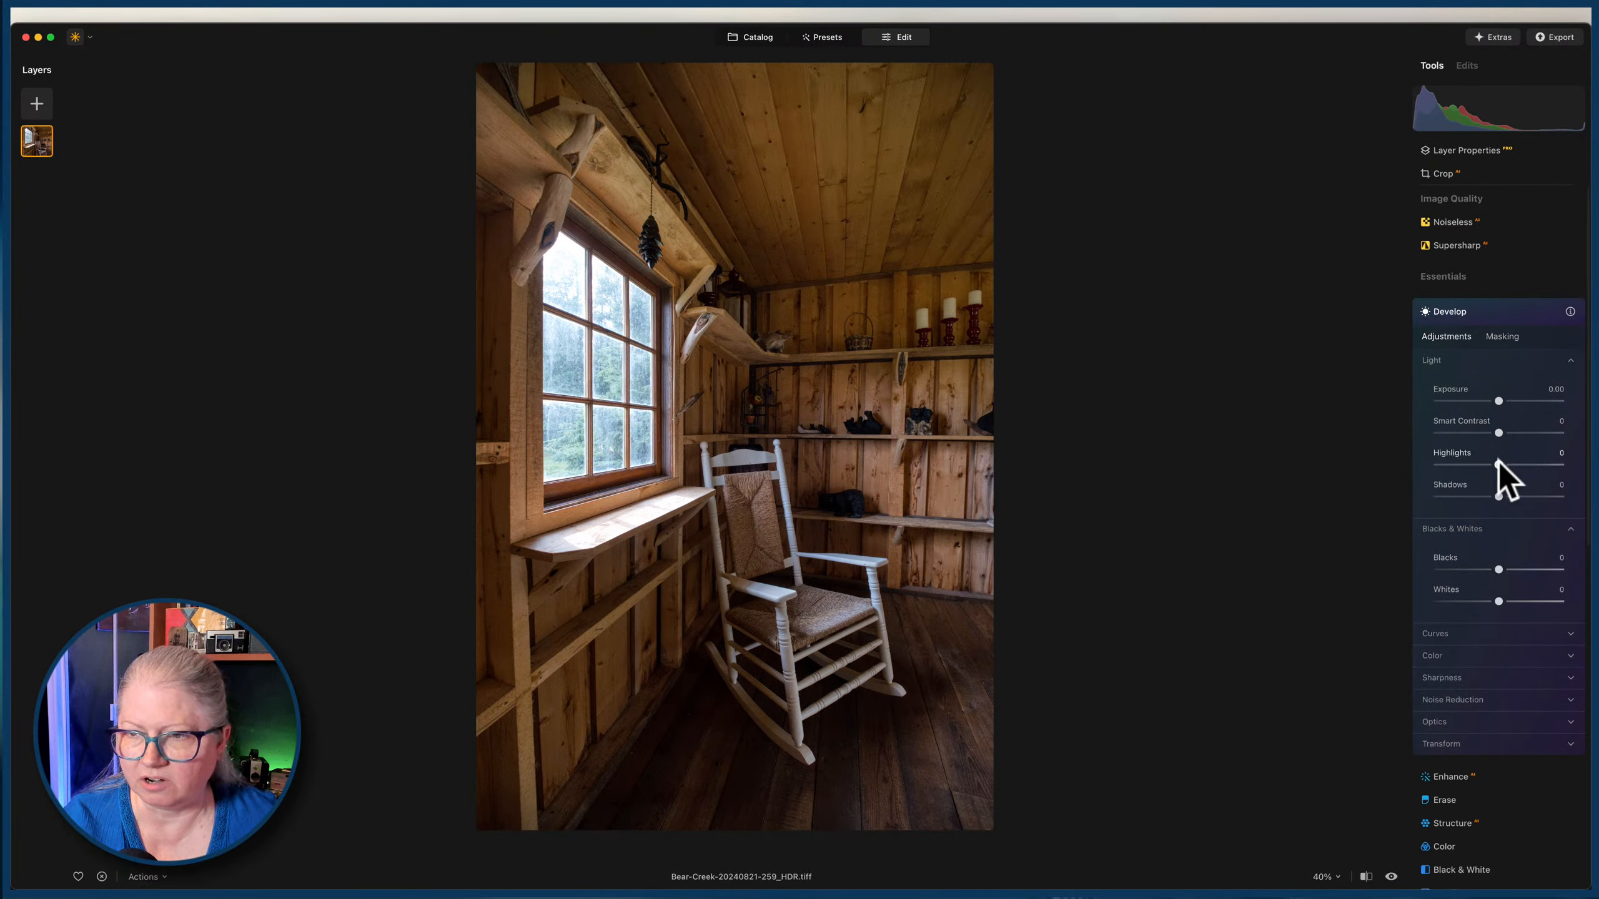
left_click_drag(1499, 464, 1358, 462)
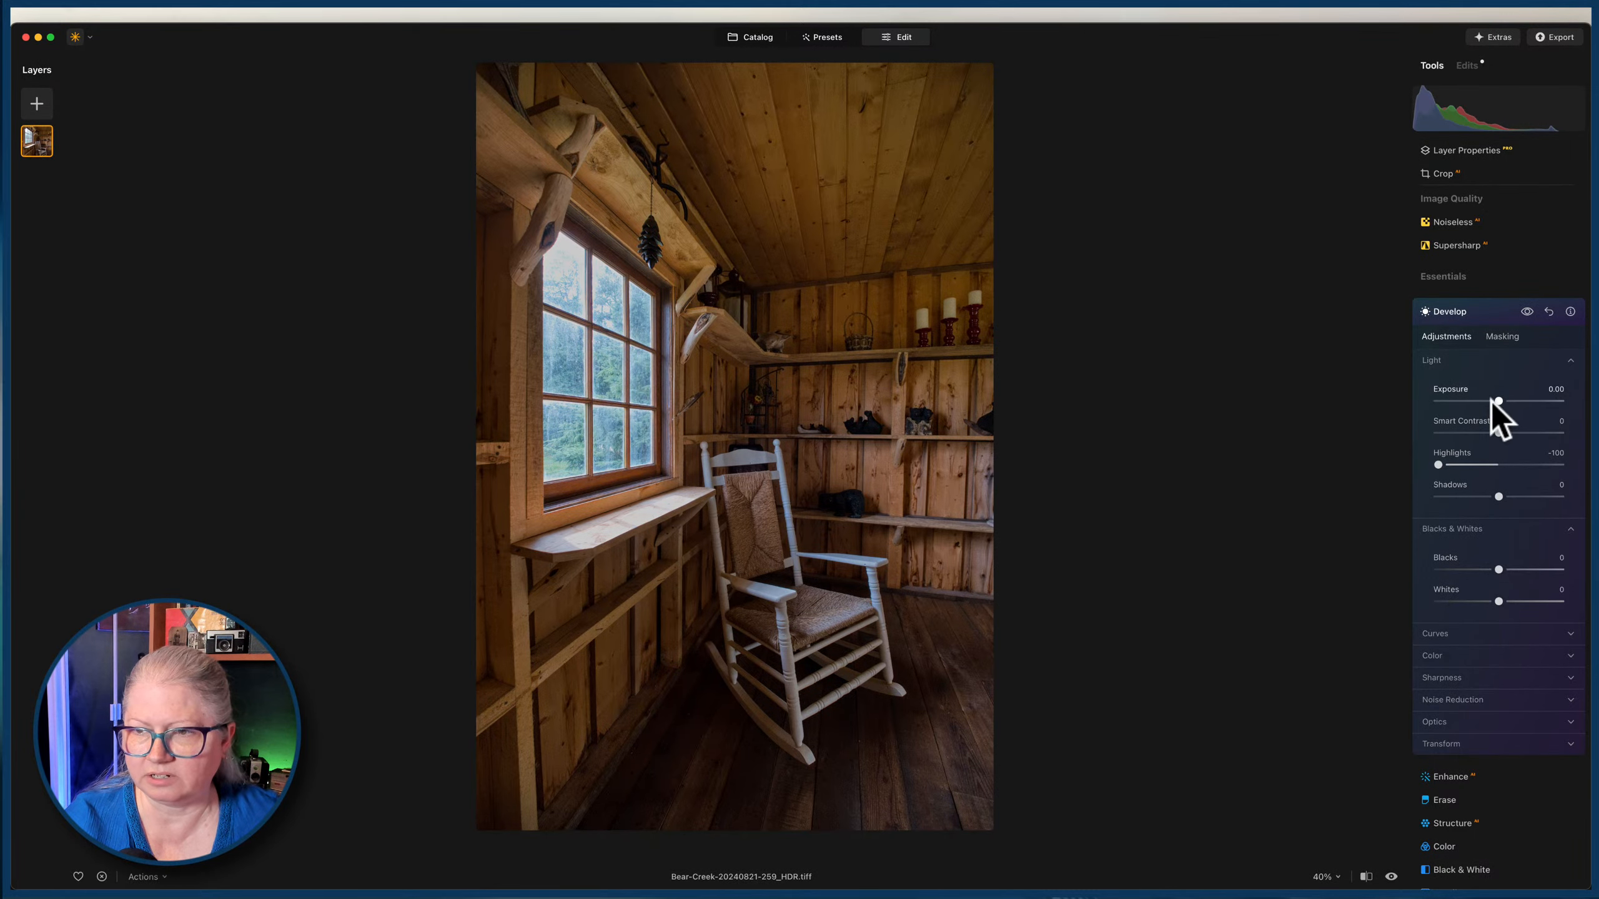
mouse_move(1499, 400)
left_mouse_down()
mouse_move(1402, 401)
mouse_move(1494, 401)
left_mouse_up()
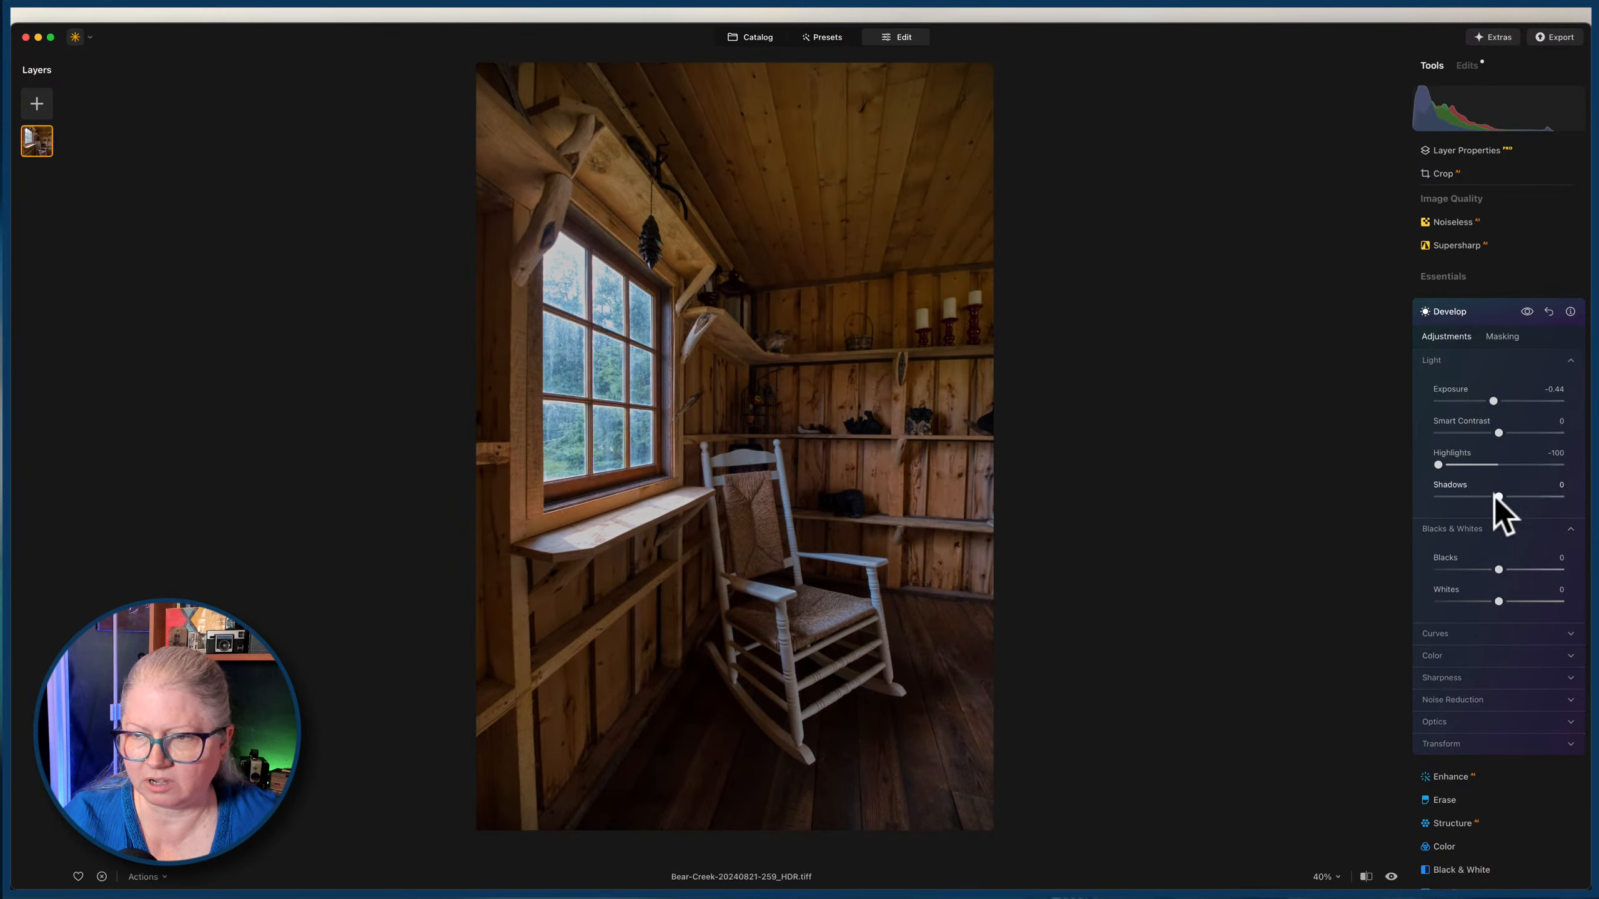
left_click_drag(1499, 496, 1538, 496)
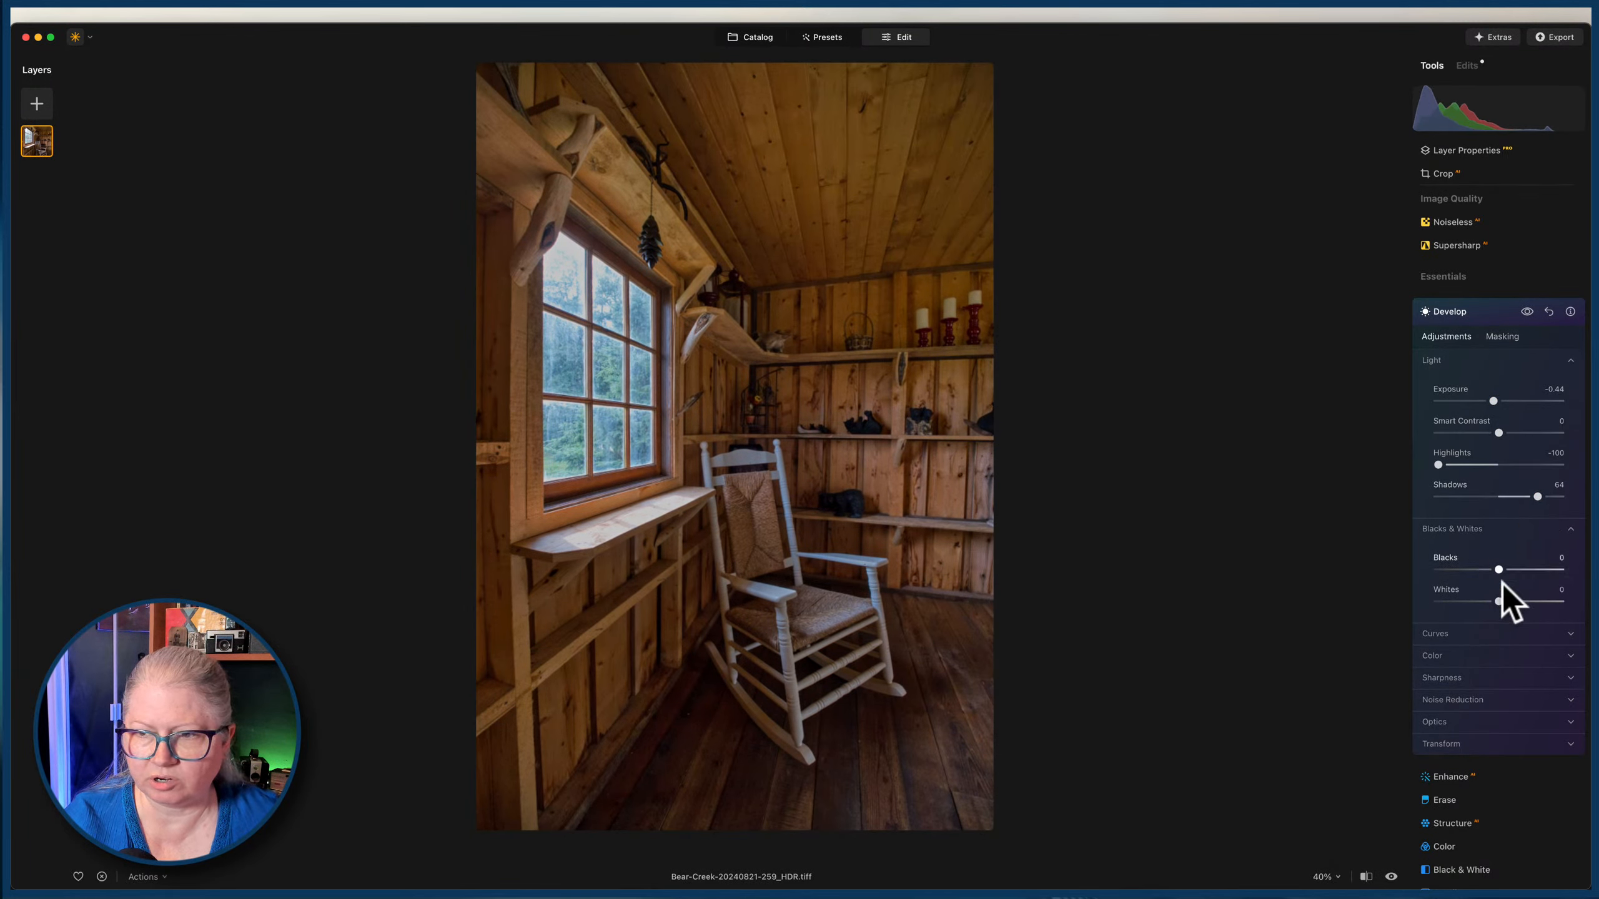
mouse_move(1514, 601)
left_mouse_down()
mouse_move(1484, 598)
mouse_move(1504, 601)
left_mouse_up()
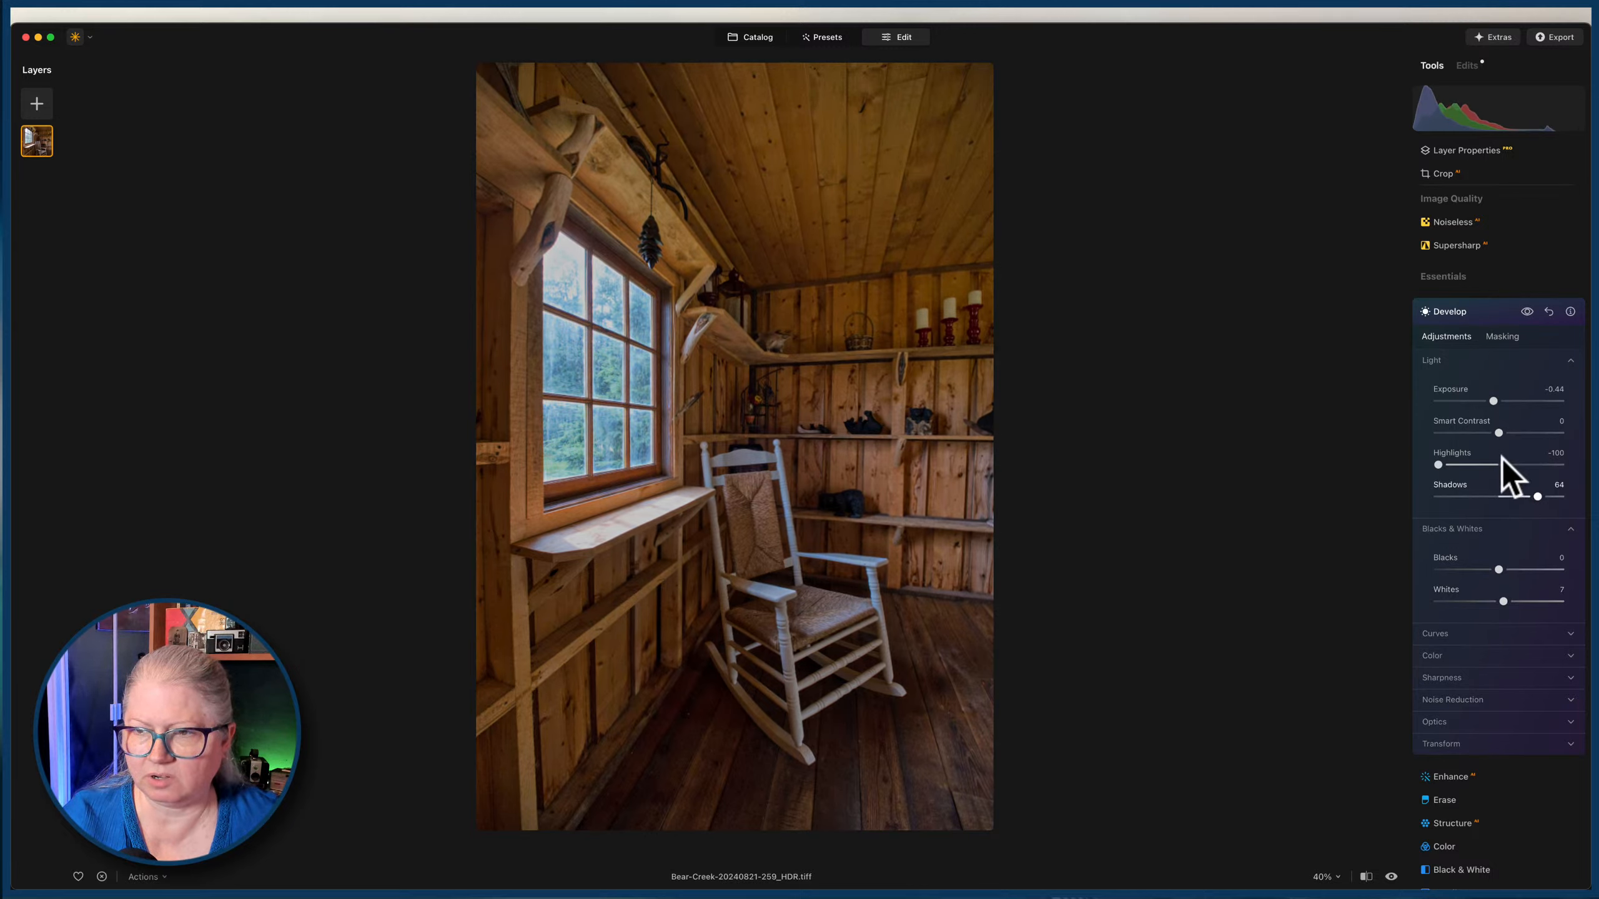
left_click_drag(1449, 467, 1461, 463)
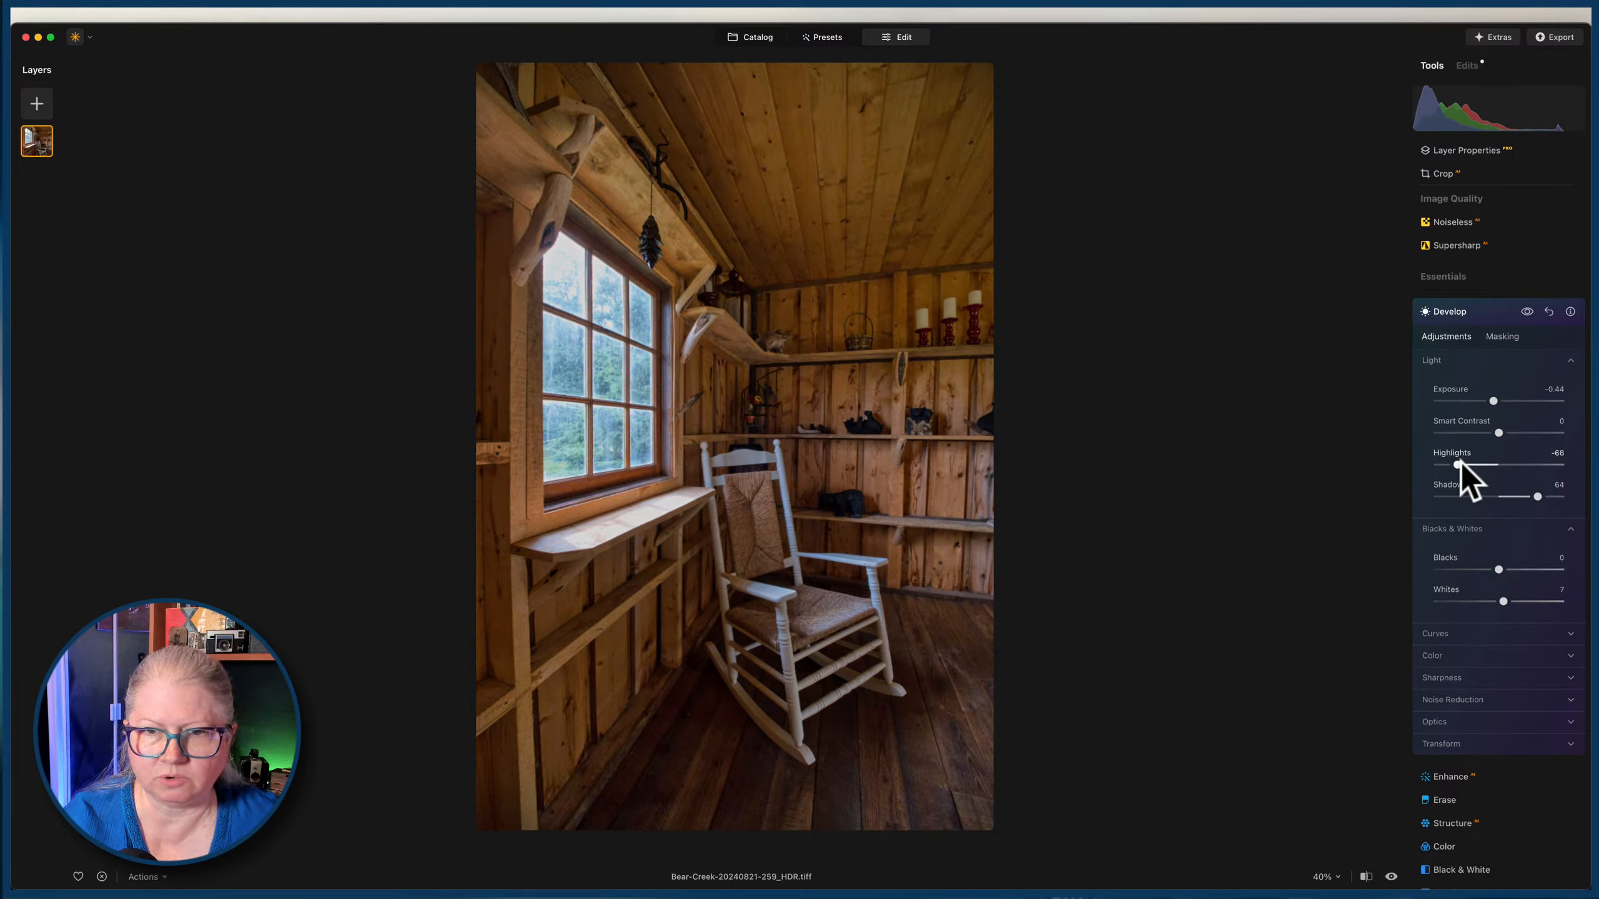
left_click_drag(1538, 495, 1524, 489)
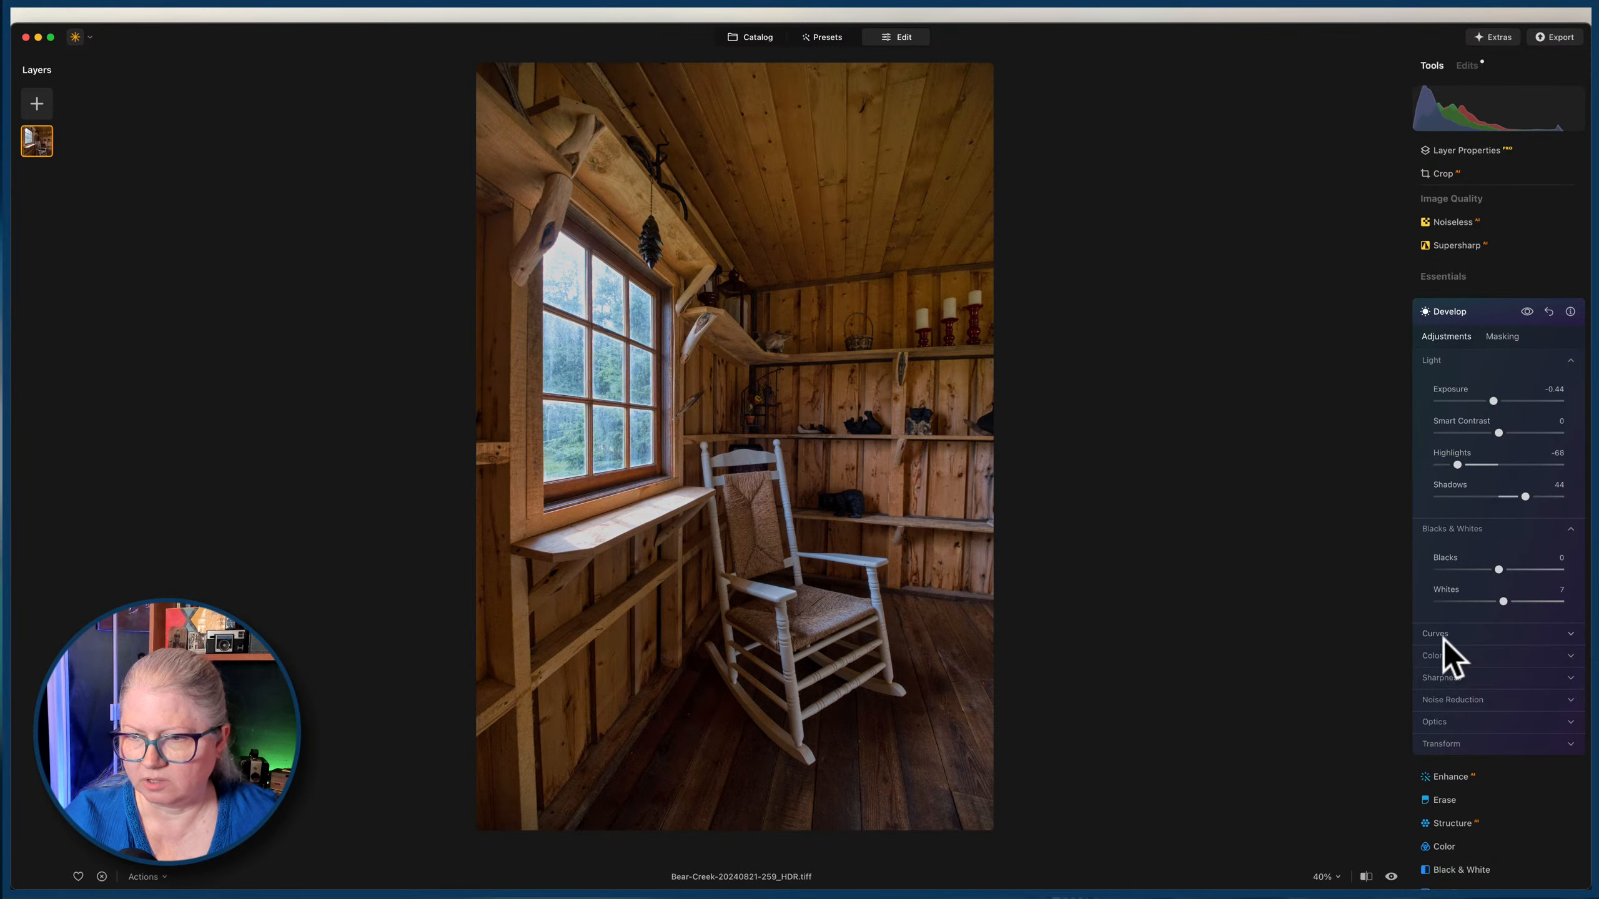
left_click(1439, 656)
scroll(1492, 692, "down", 1)
left_click_drag(1496, 682, 1496, 682)
Return to the catalog and copy the adjustments of the edited vertical rocking chair photo.
left_click(749, 36)
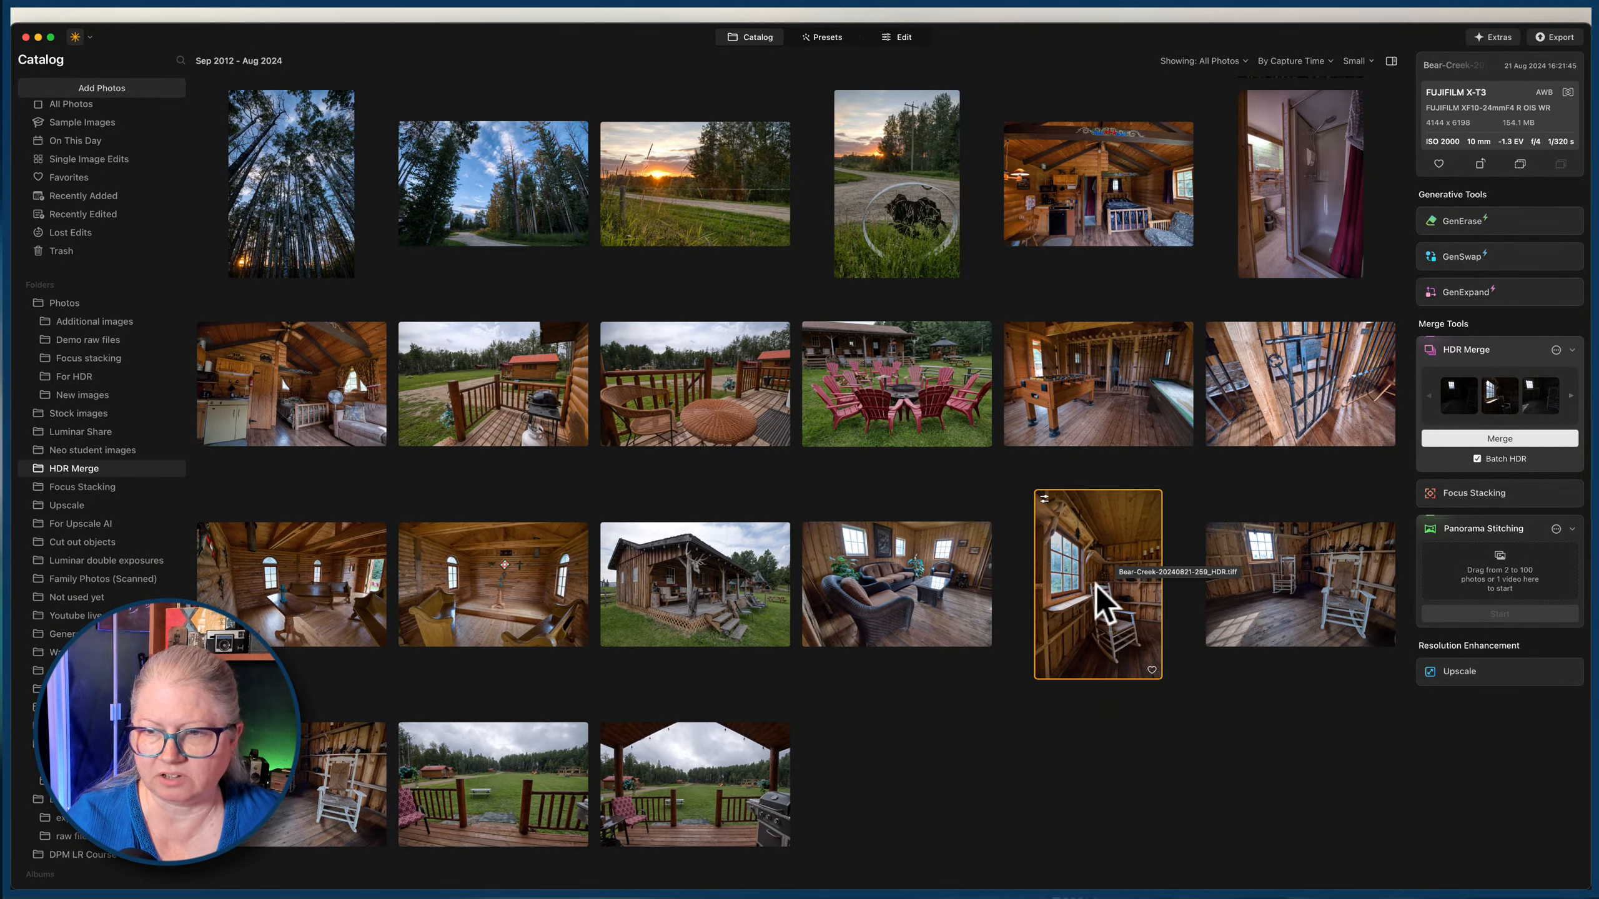
right_click(1102, 559)
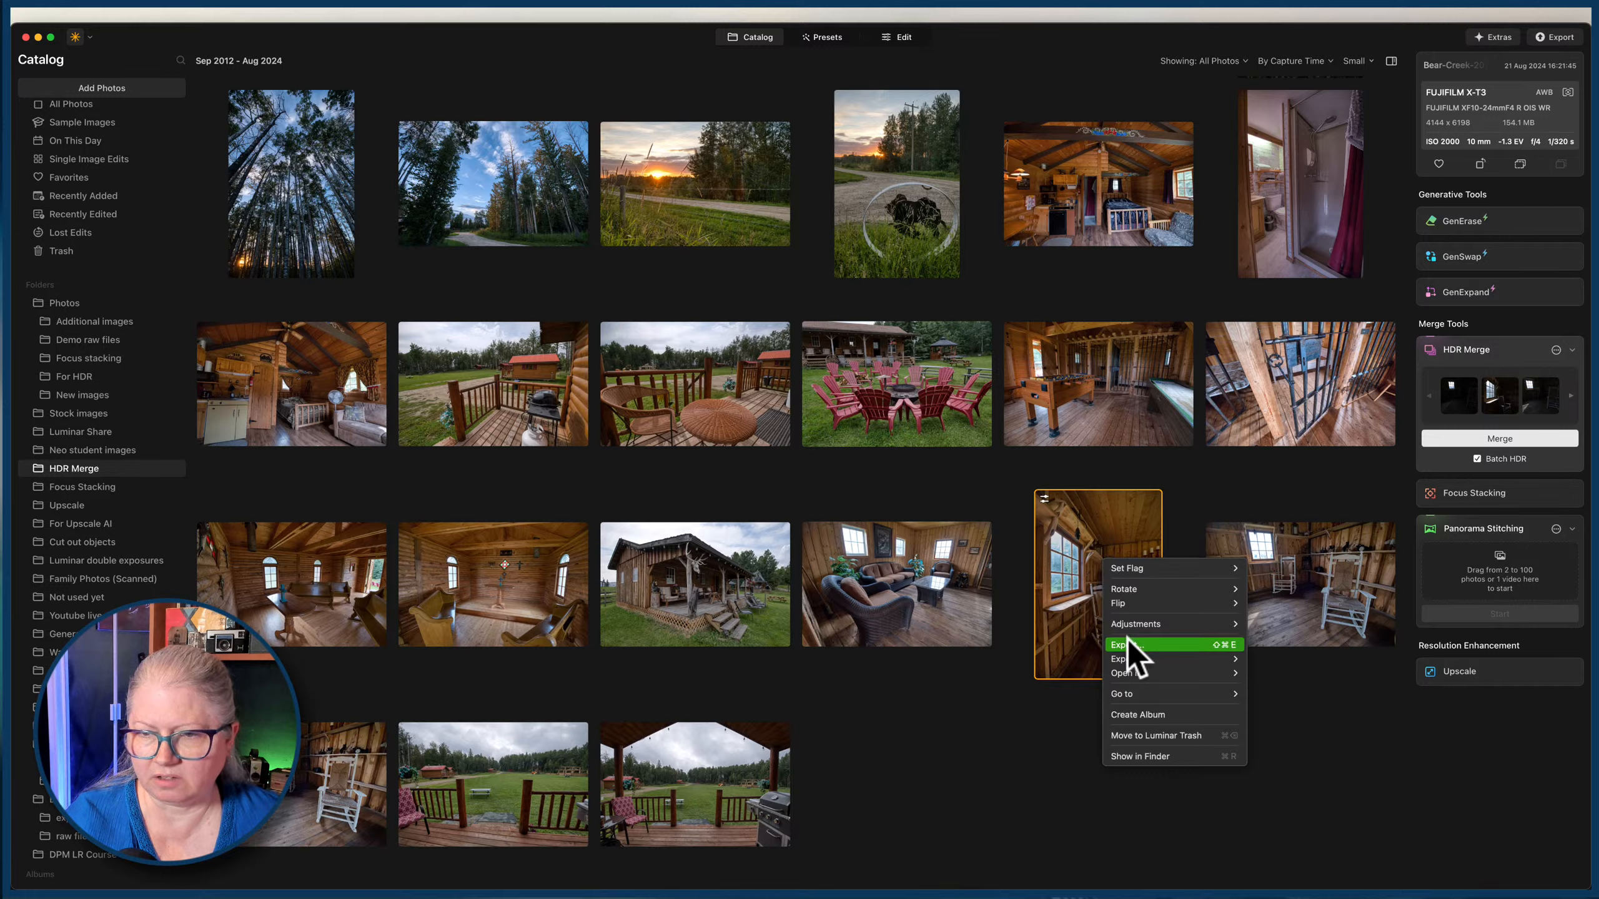
mouse_move(1133, 623)
left_click(1310, 640)
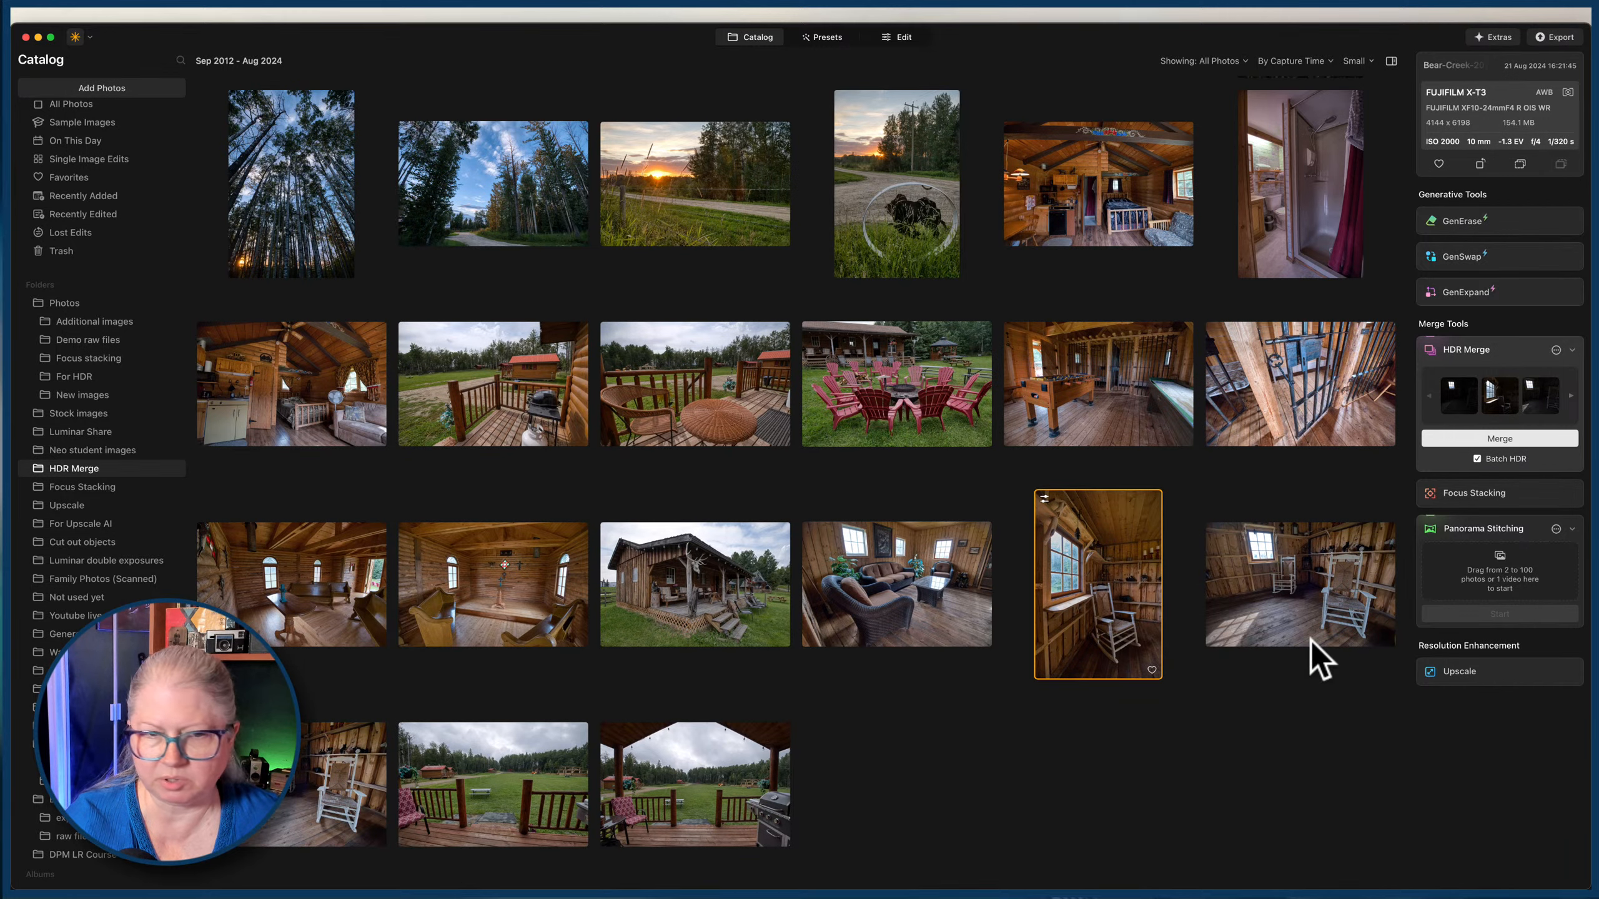
Paste the copied adjustments onto five interior HDR photos: both chapel views, the cabin interior and the two horizontal rocking chair shots.
left_click(296, 607)
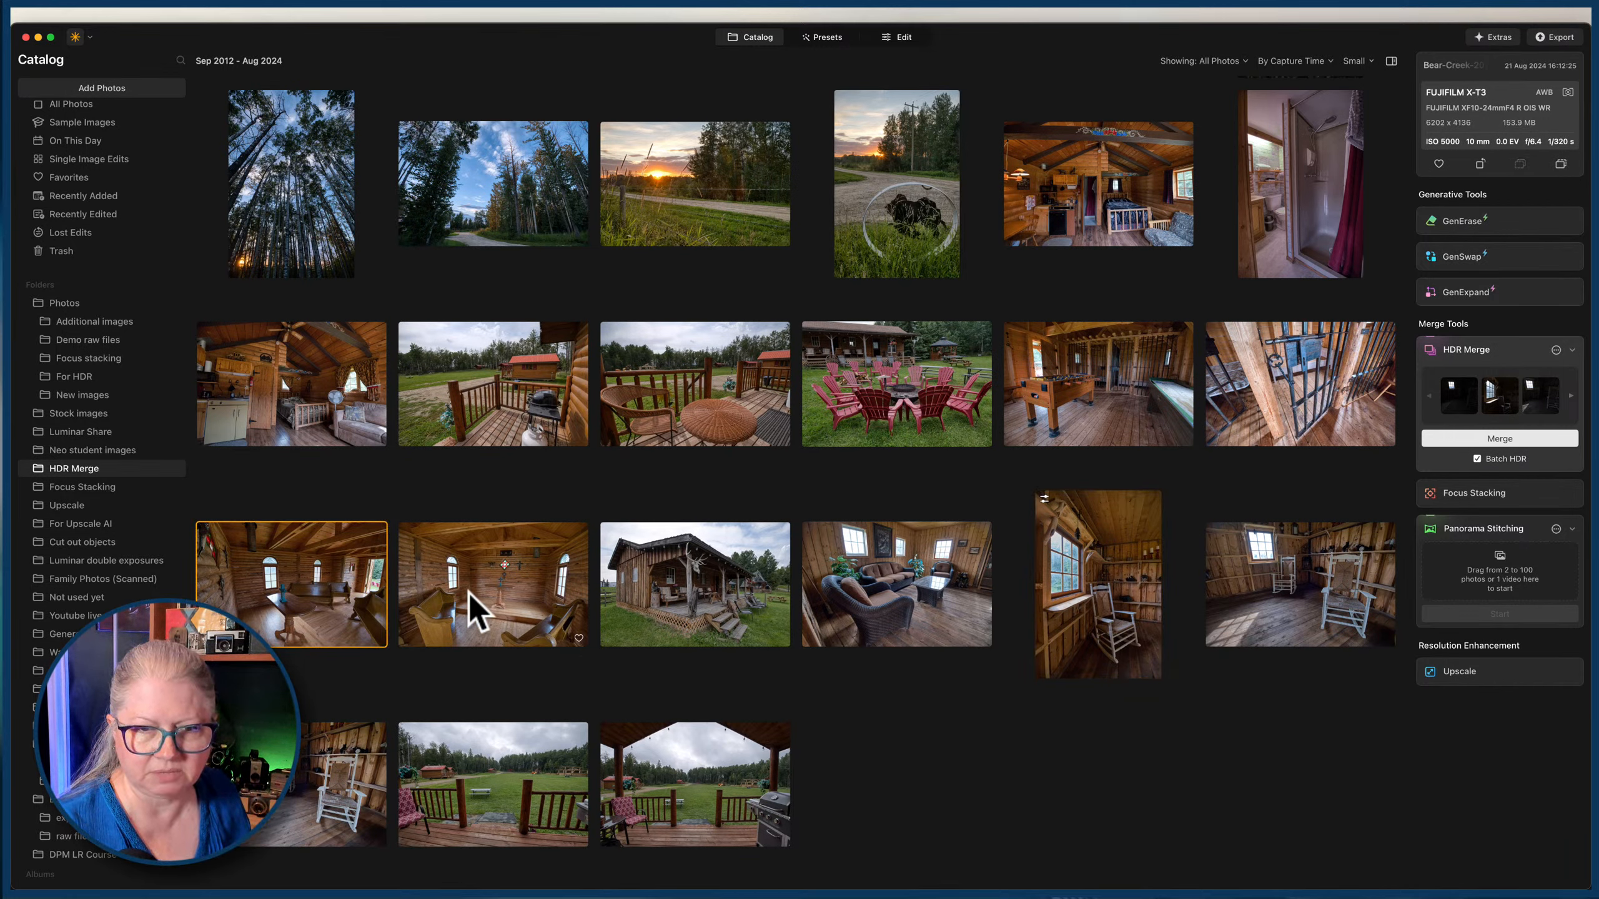
left_click(464, 607, "super")
left_click(315, 745, "super")
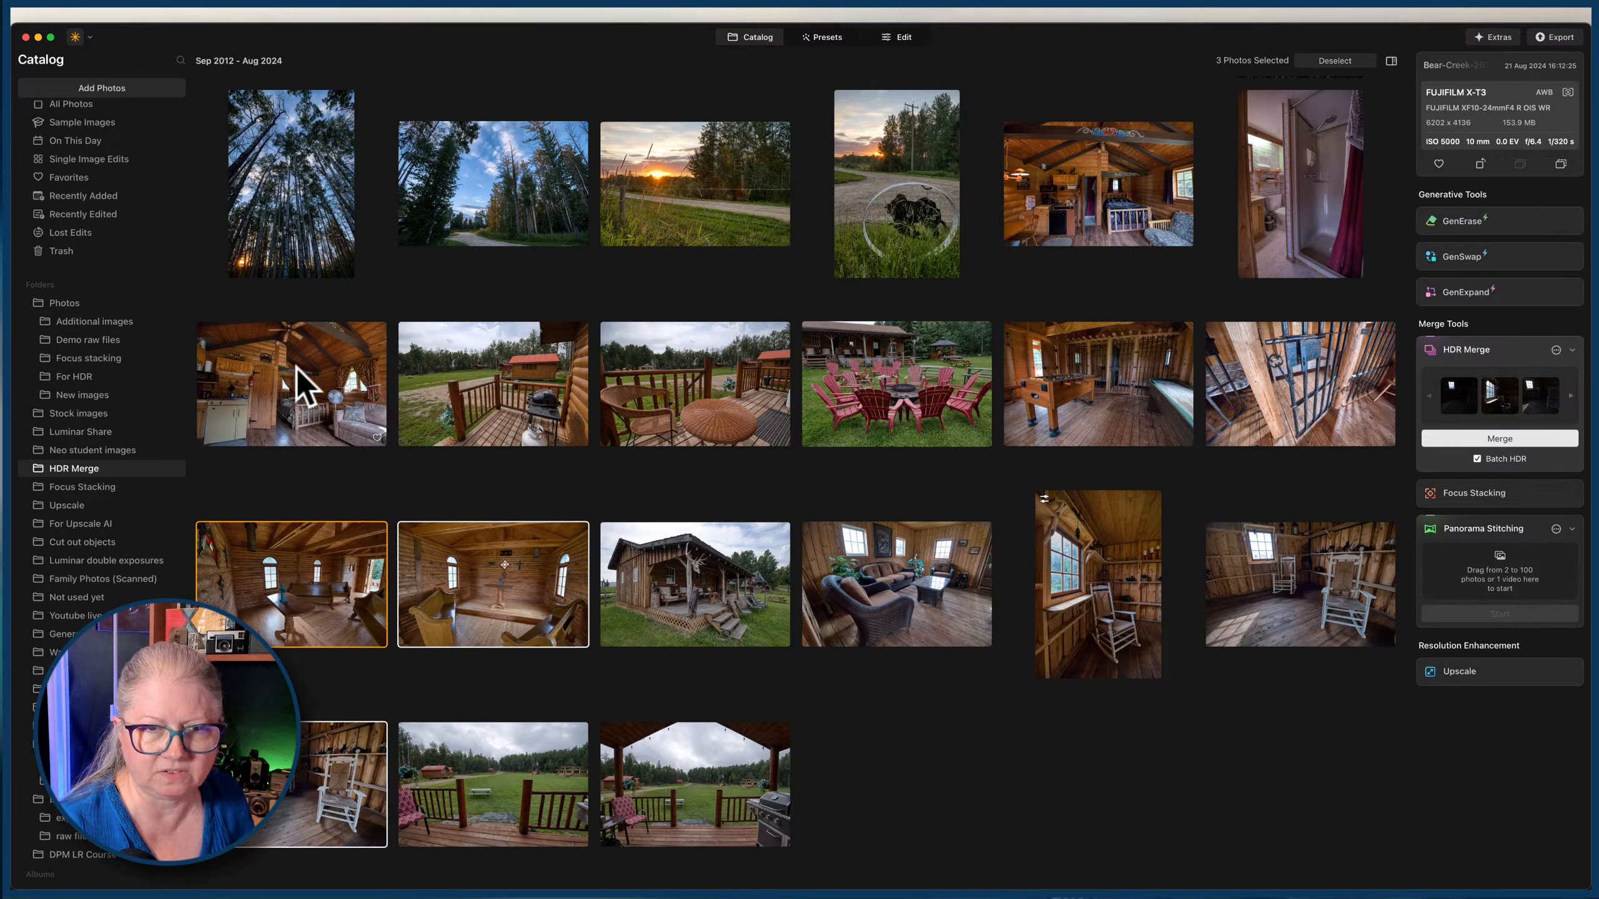
left_click(291, 384, "super")
left_click(1259, 563, "super")
right_click(1260, 557)
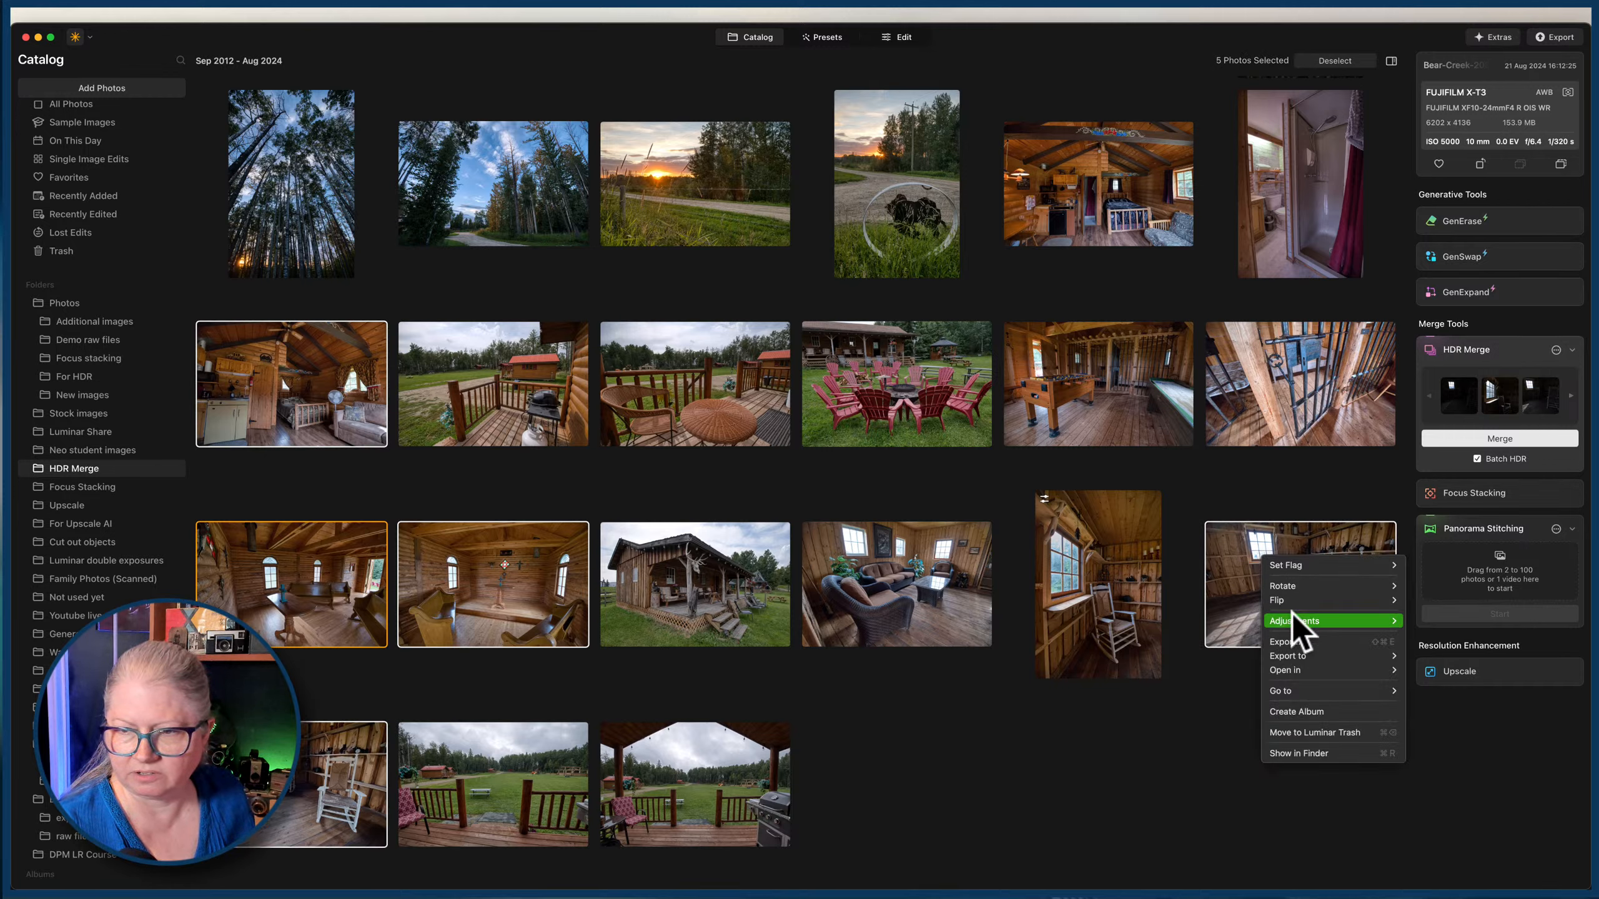
mouse_move(1297, 620)
left_click(1450, 657)
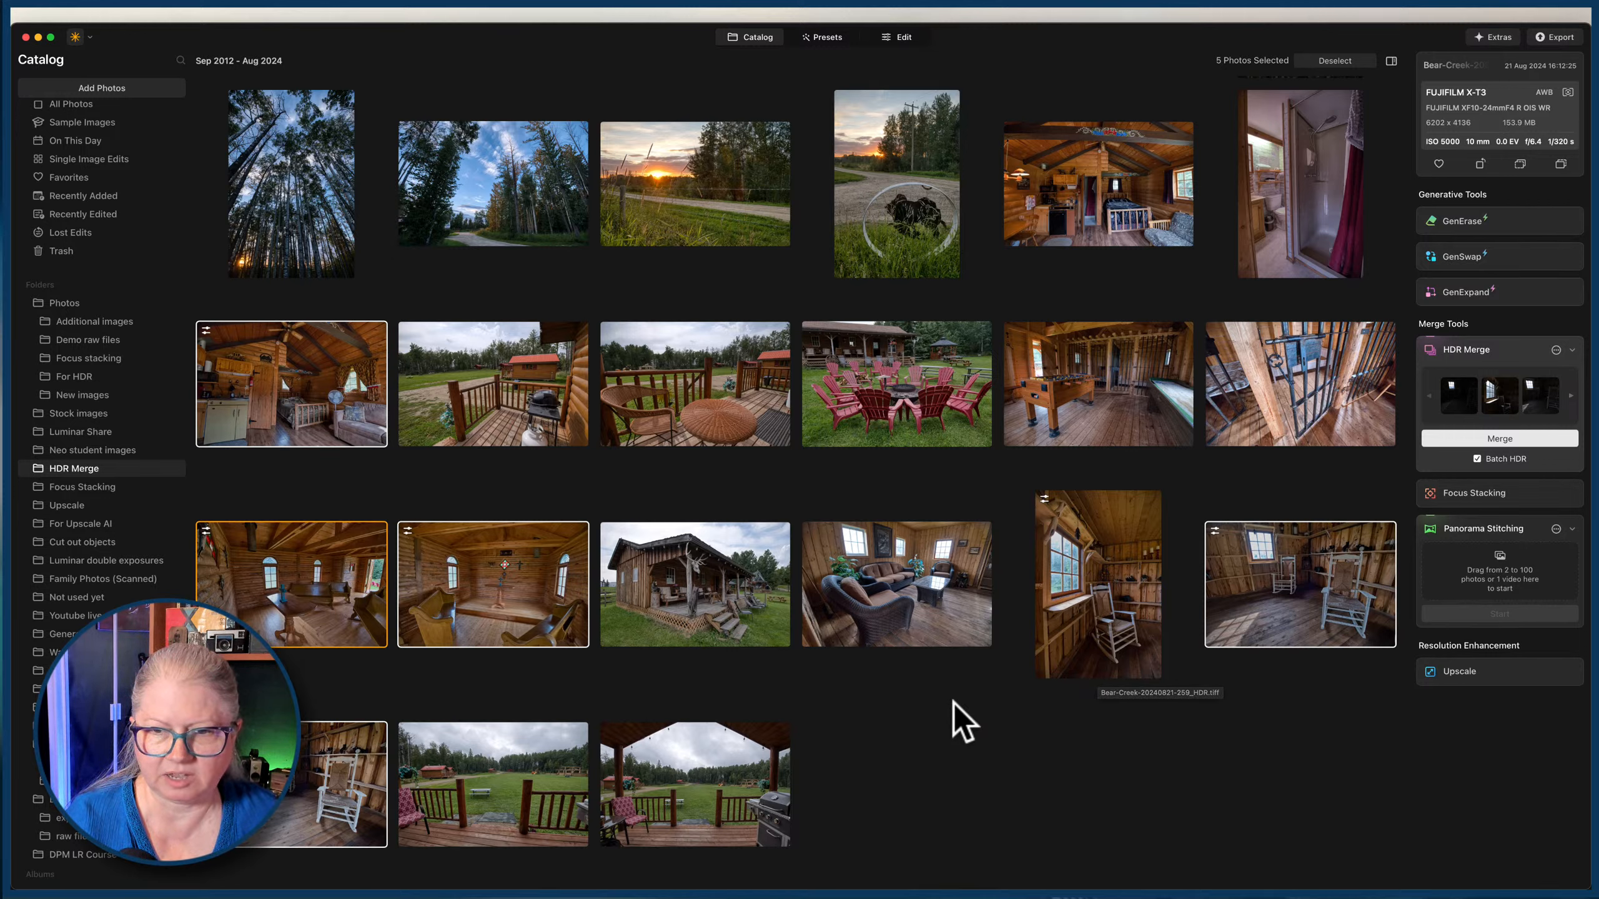
Paste the copied adjustments onto the sofa room photo and onto the foosball room photo.
left_click(882, 581)
right_click(881, 579)
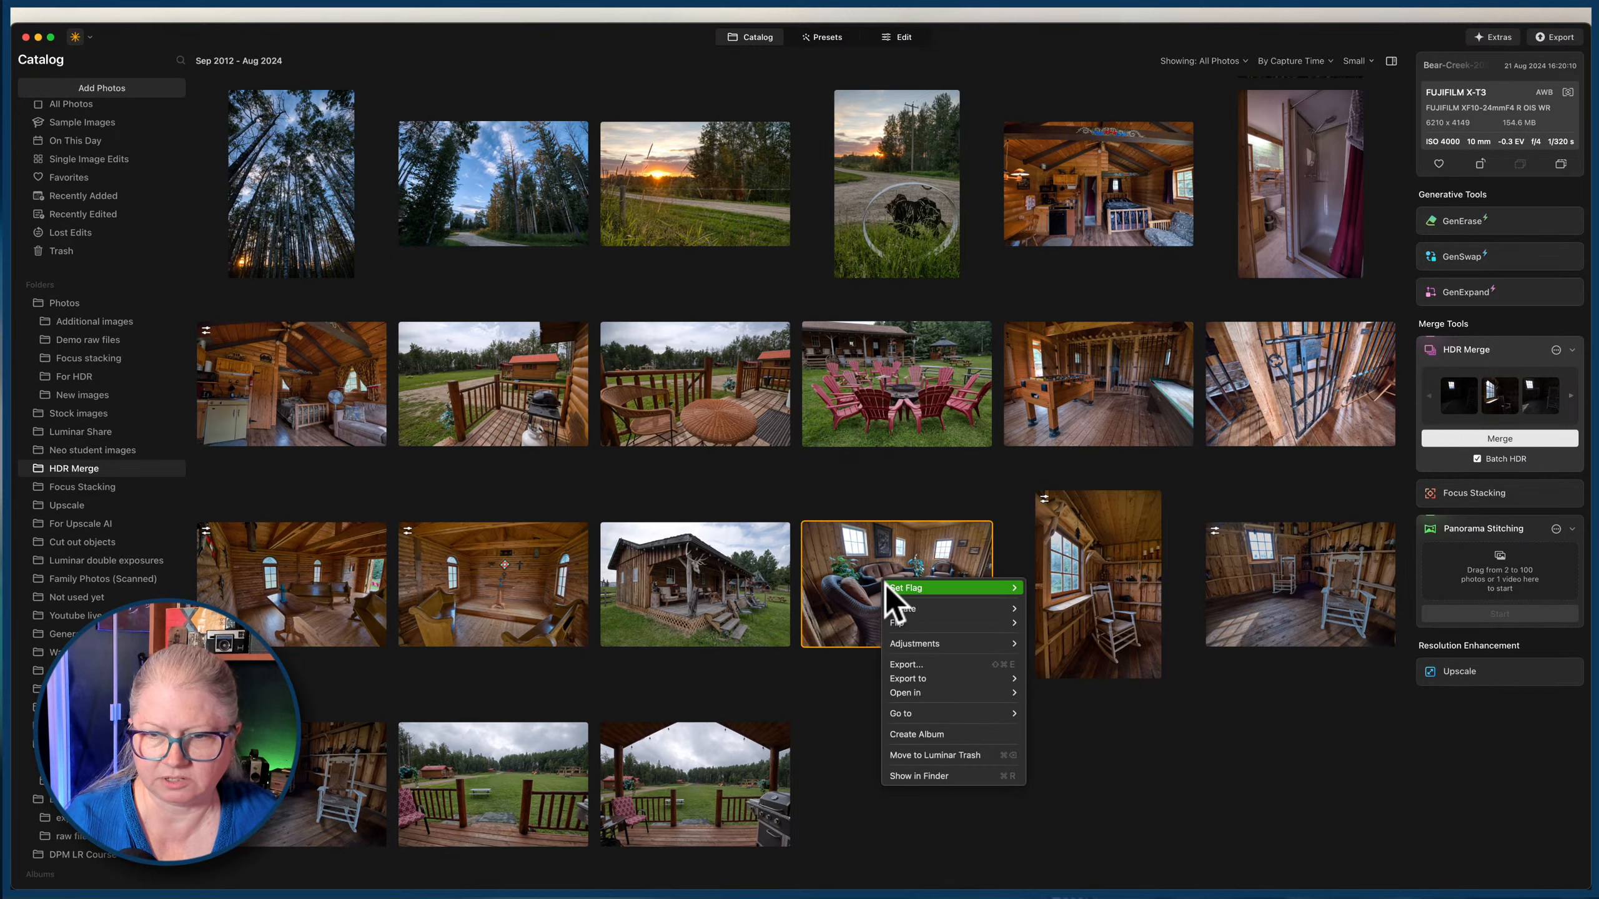
mouse_move(916, 645)
left_click(1068, 679)
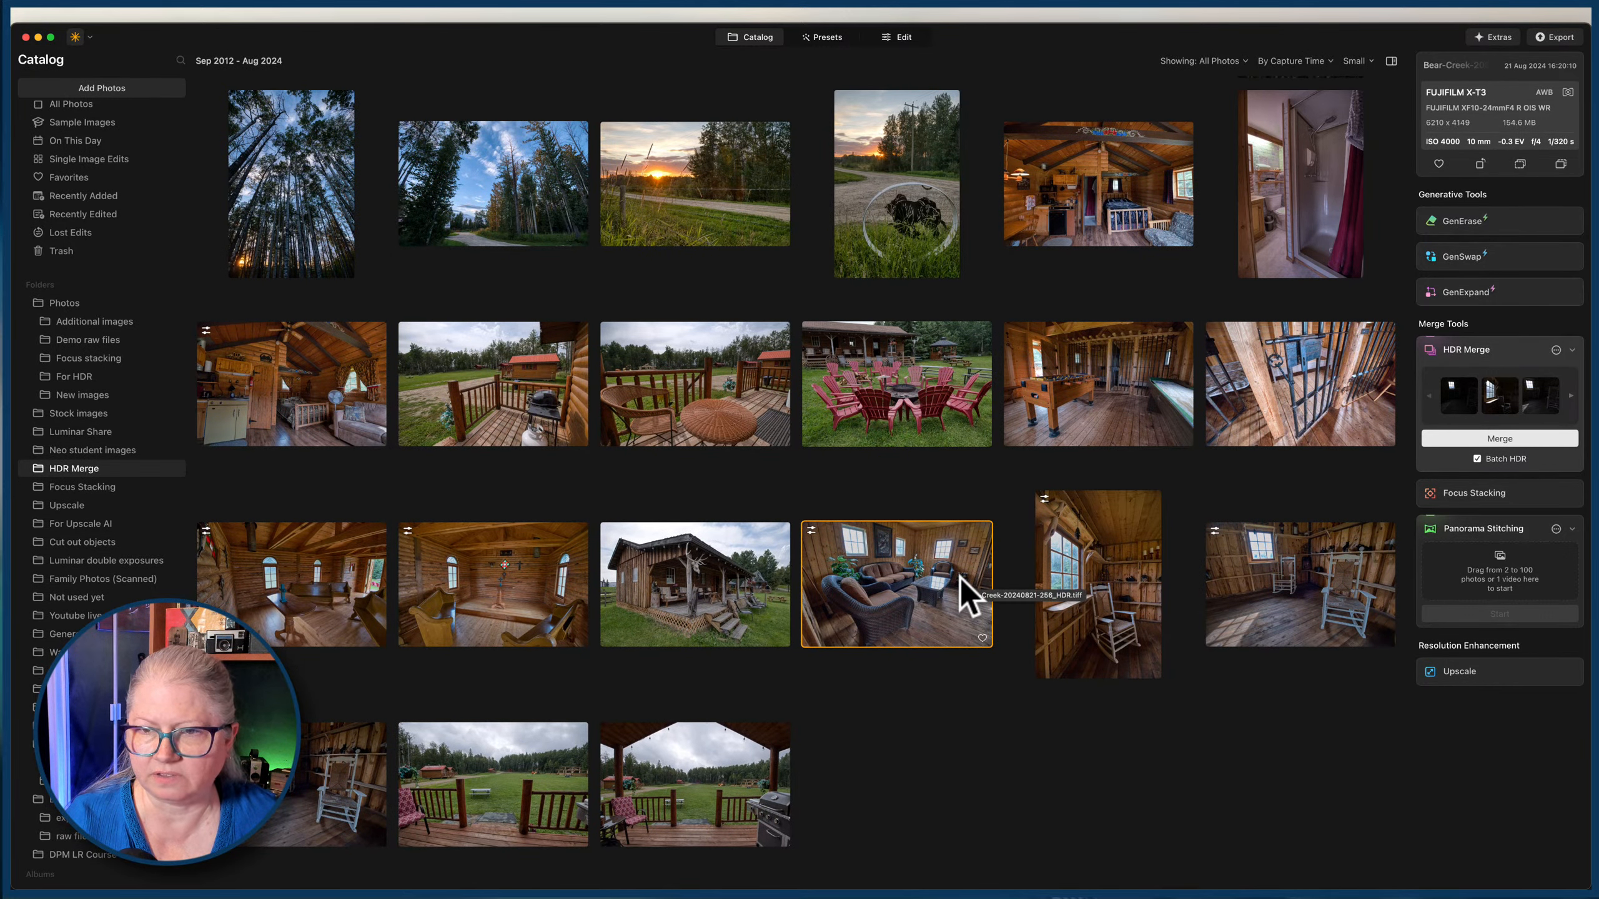
left_click(1083, 400)
right_click(1083, 401)
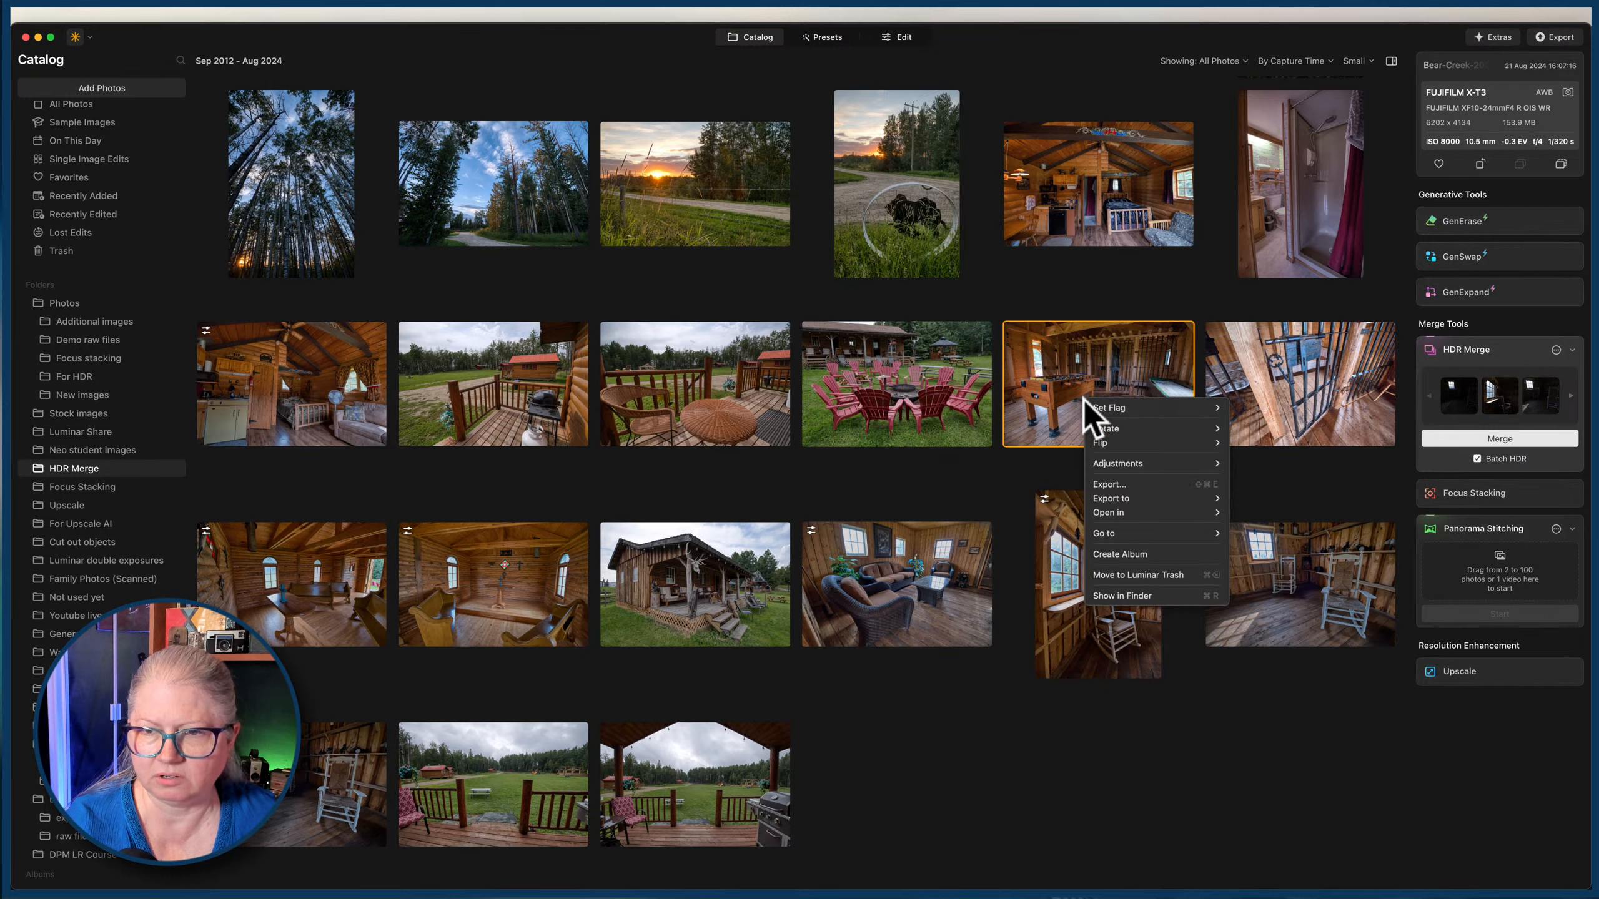
mouse_move(1128, 464)
left_click(1278, 498)
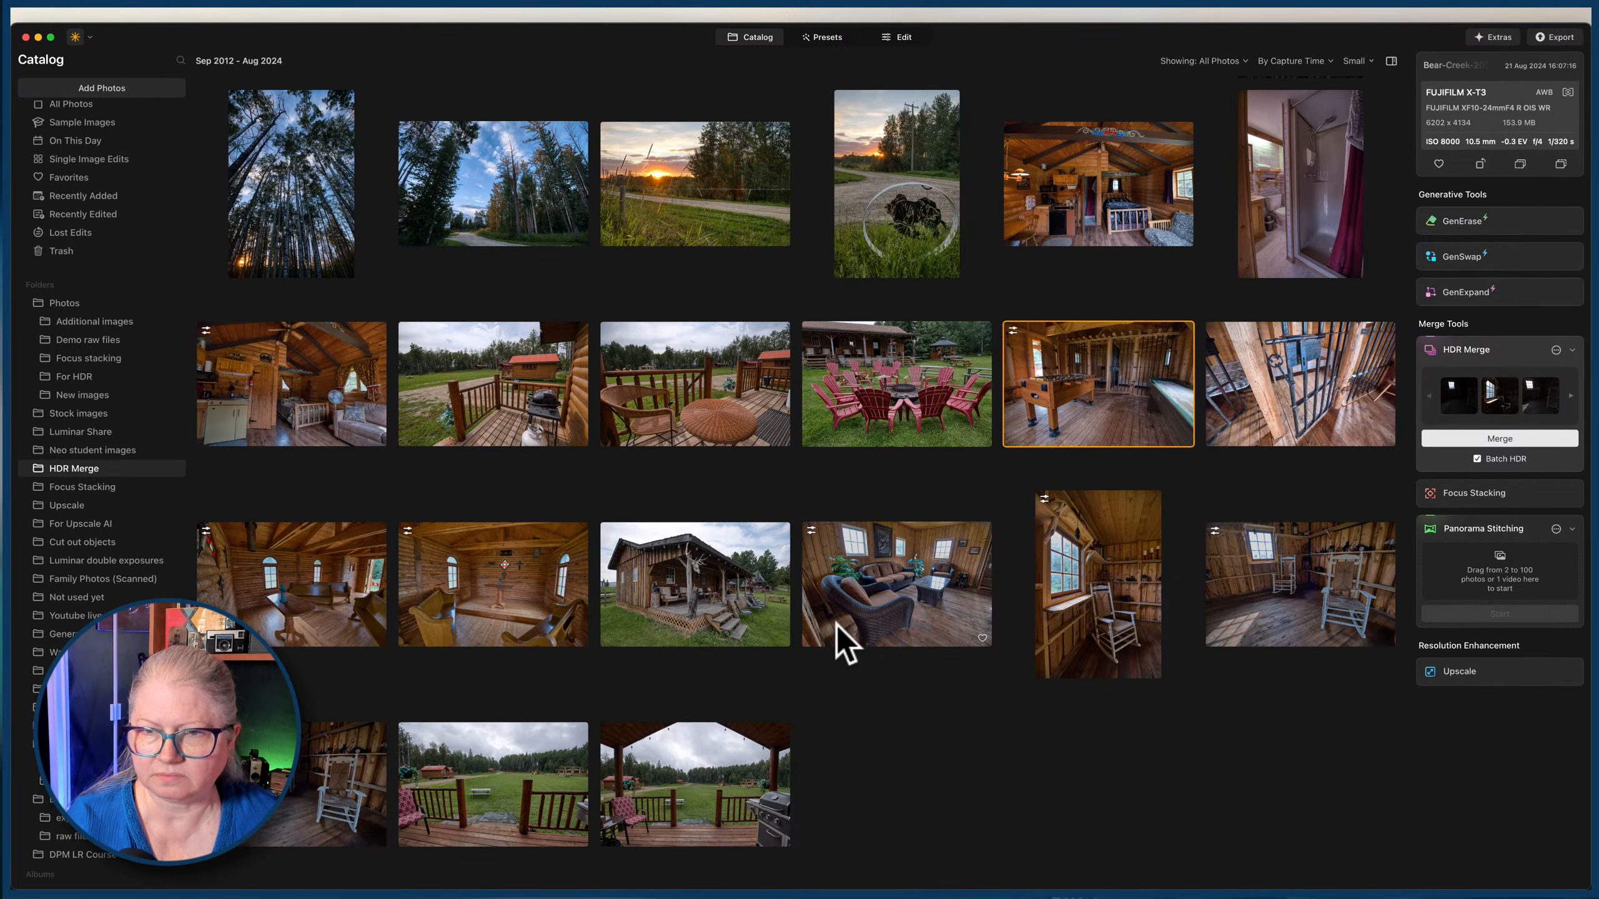
Inspect the pasted adjustments on the cabin interior and on the chapel table photo at full size, and return to the catalog.
double_click(301, 426)
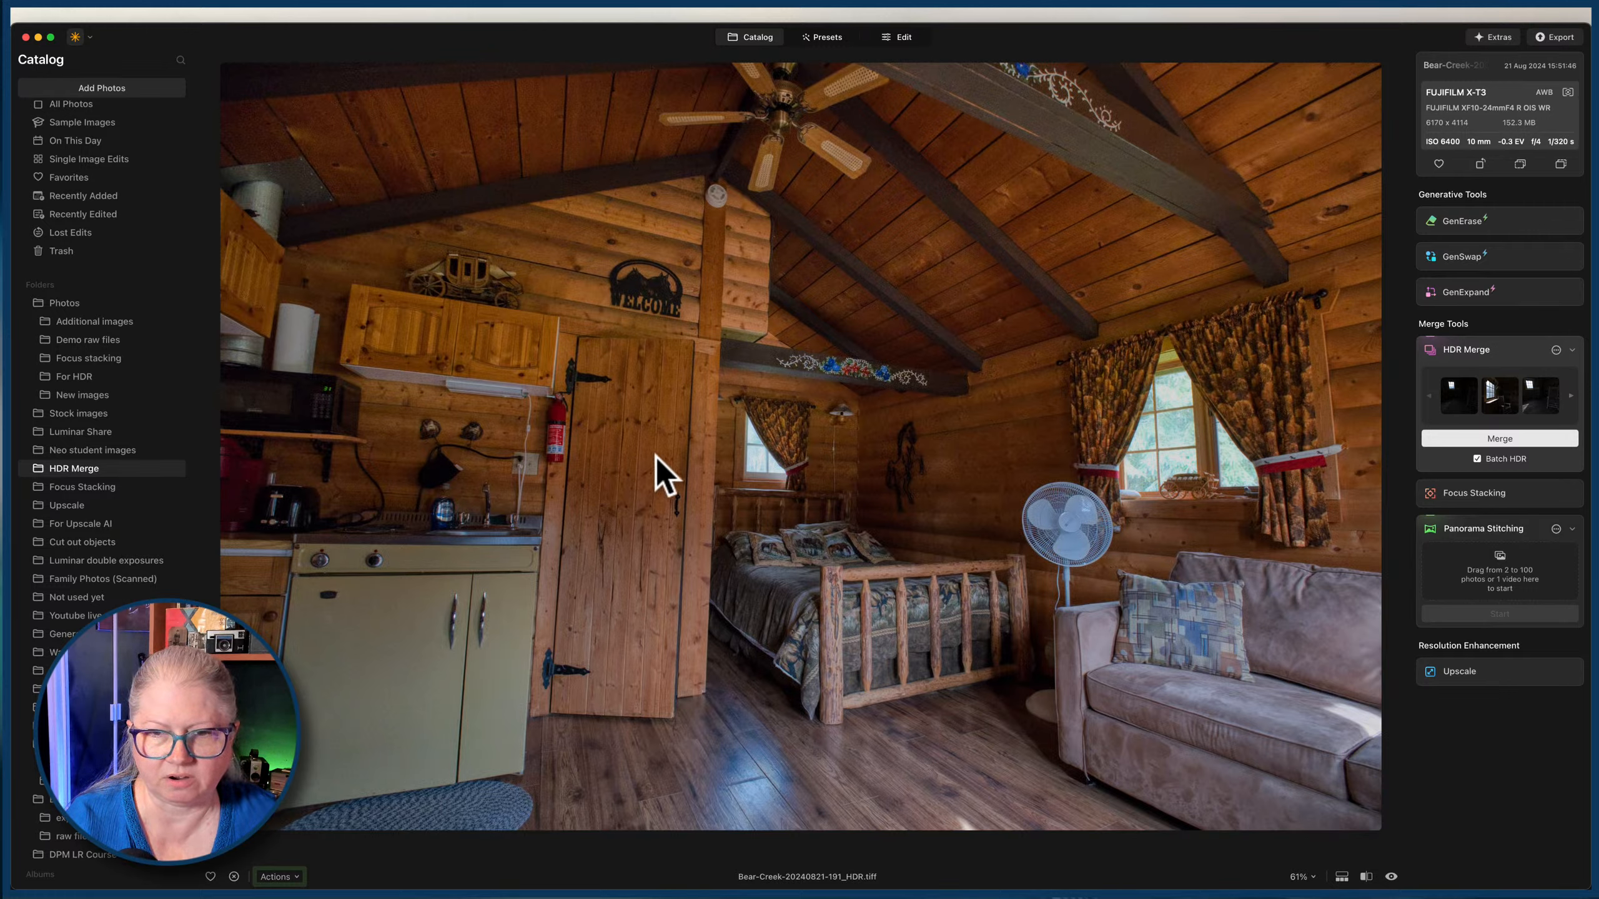
double_click(954, 519)
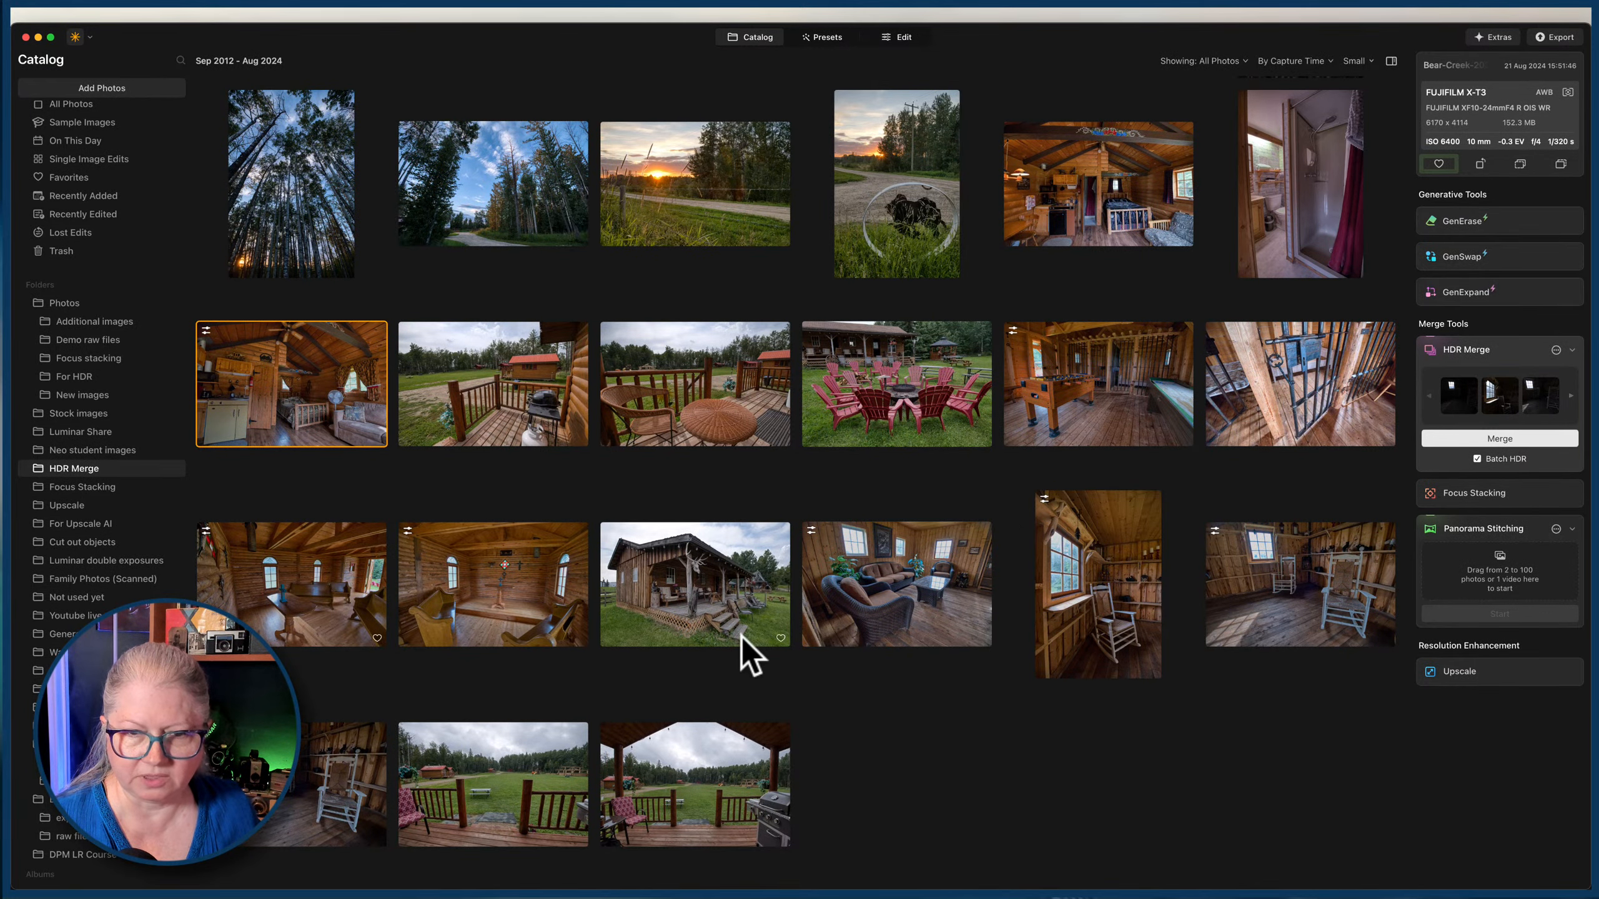
double_click(240, 588)
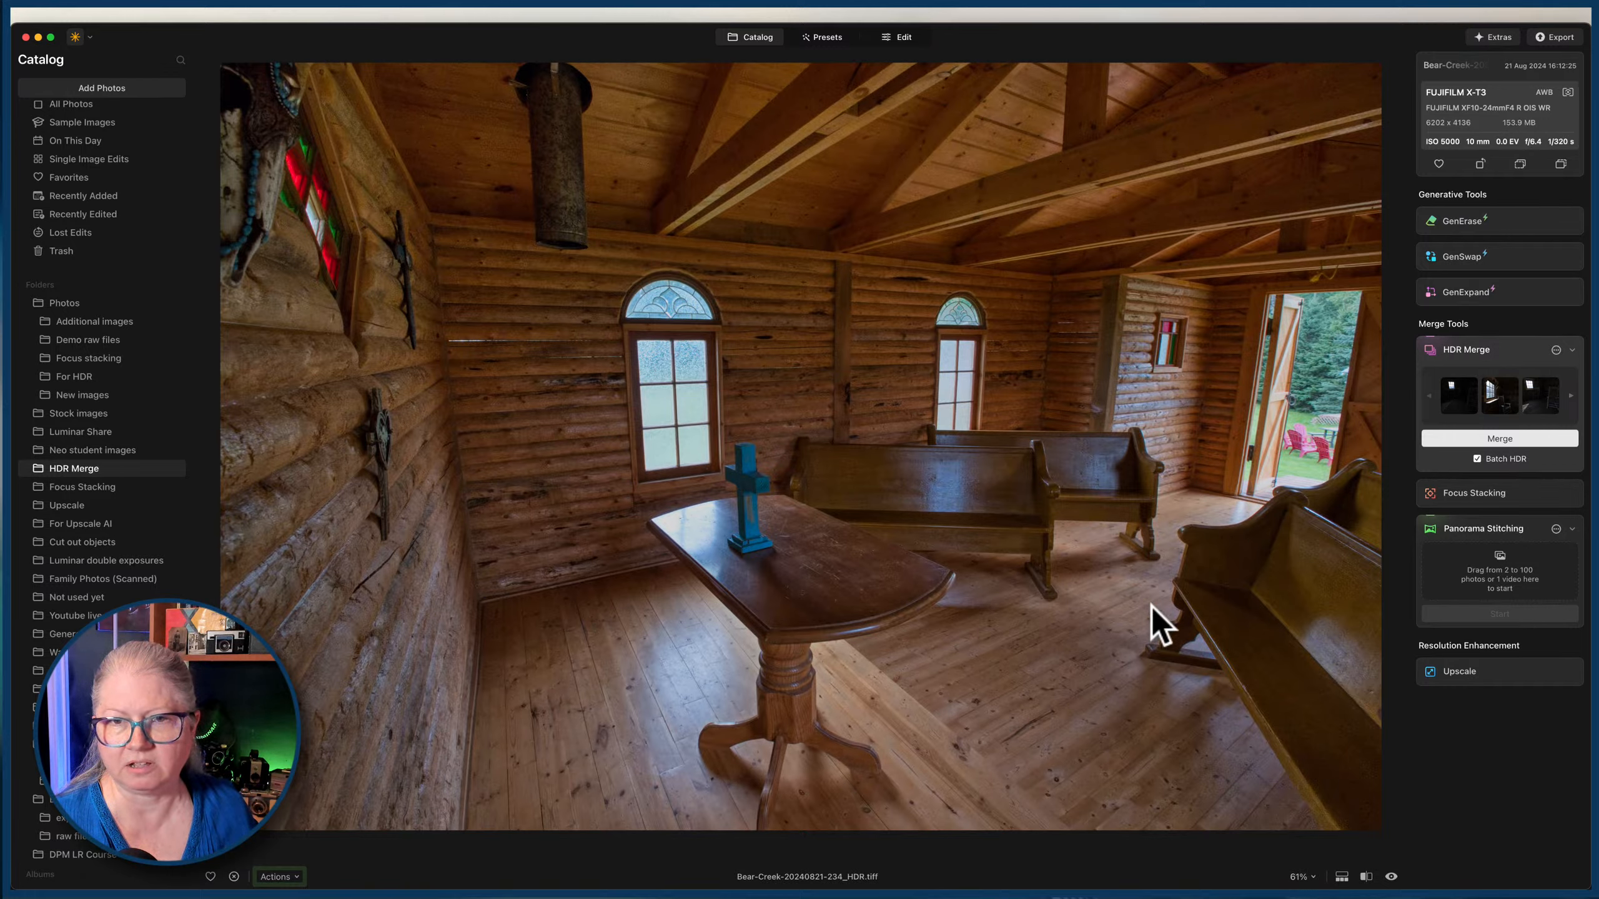
key("space")
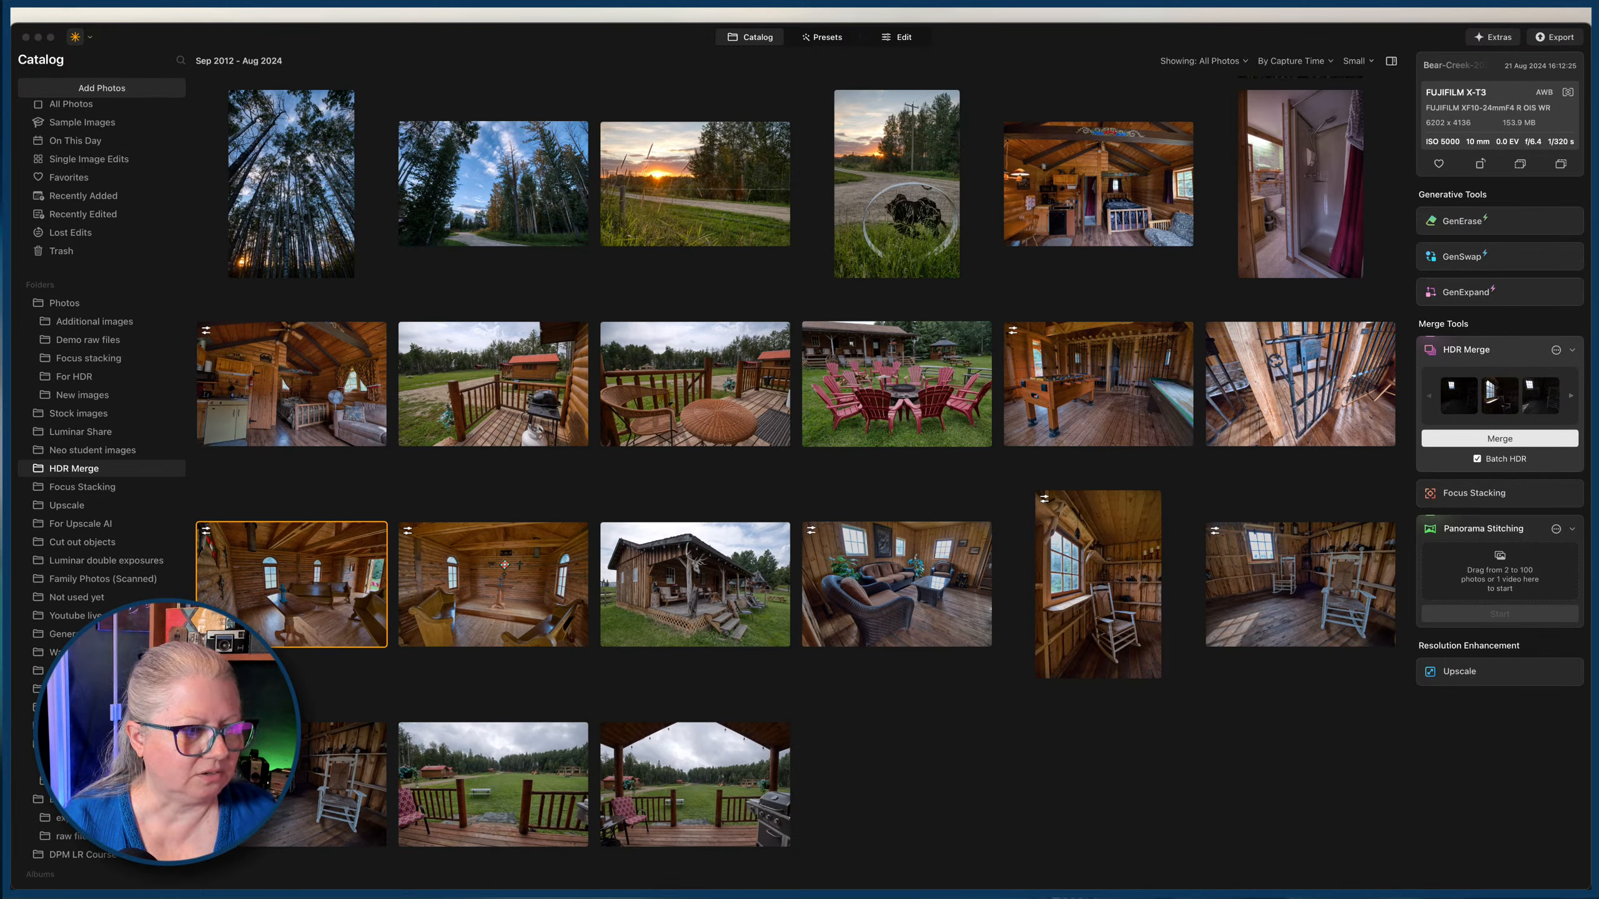
left_click(551, 478)
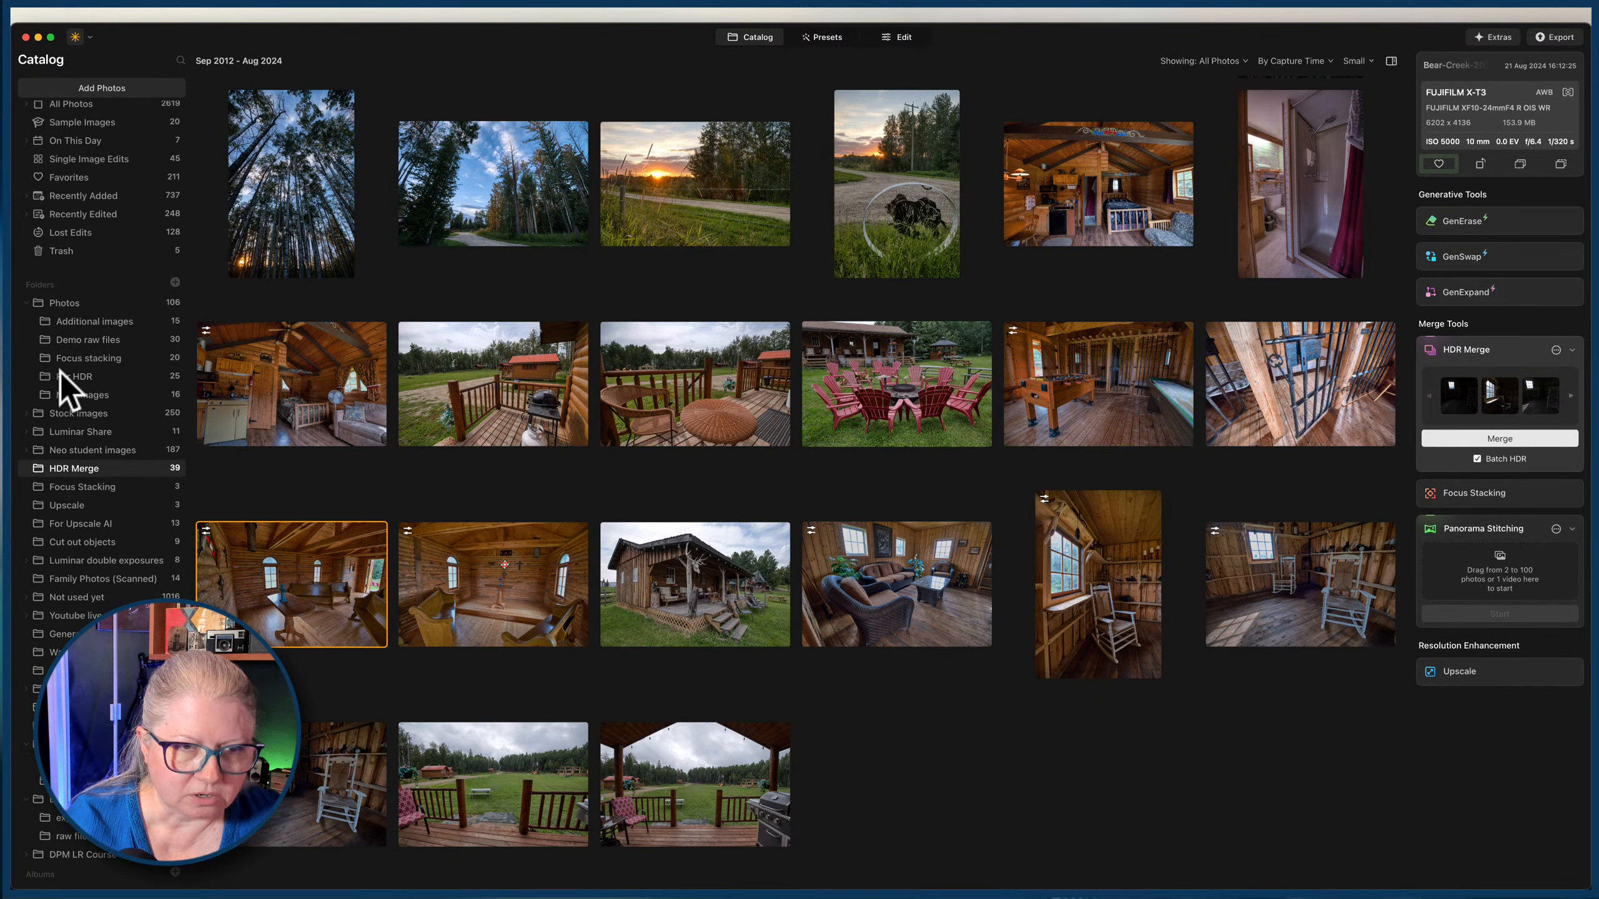
Look through the For HDR, New images, Demo raw files and Additional images folders and open the folder of stitched panoramas.
left_click(75, 379)
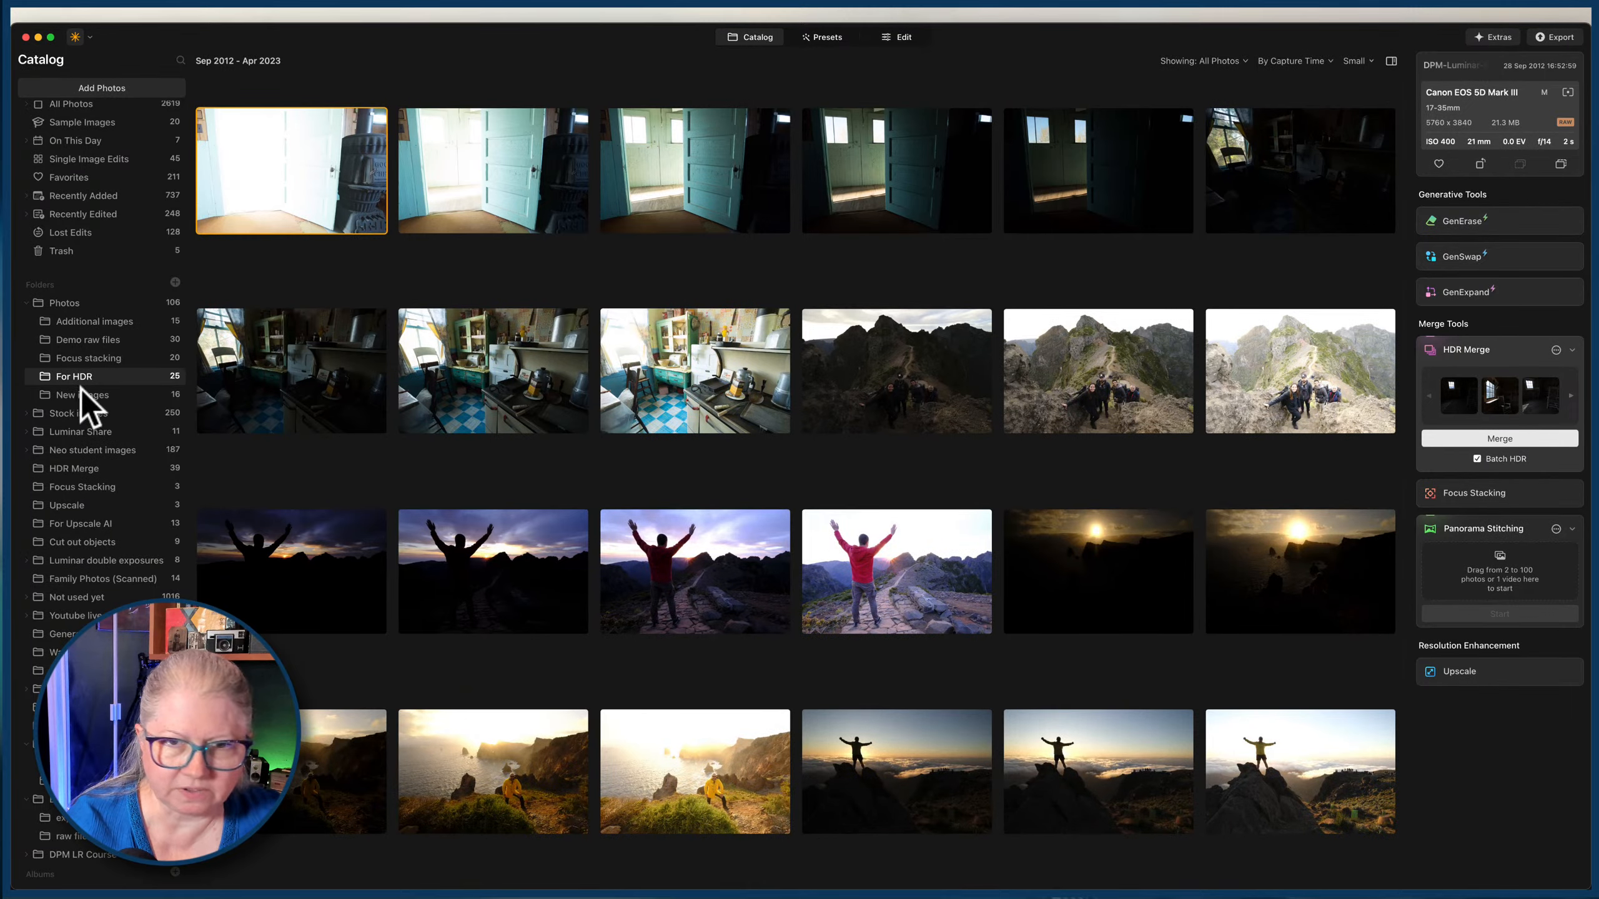
scroll(522, 373, "up", 4)
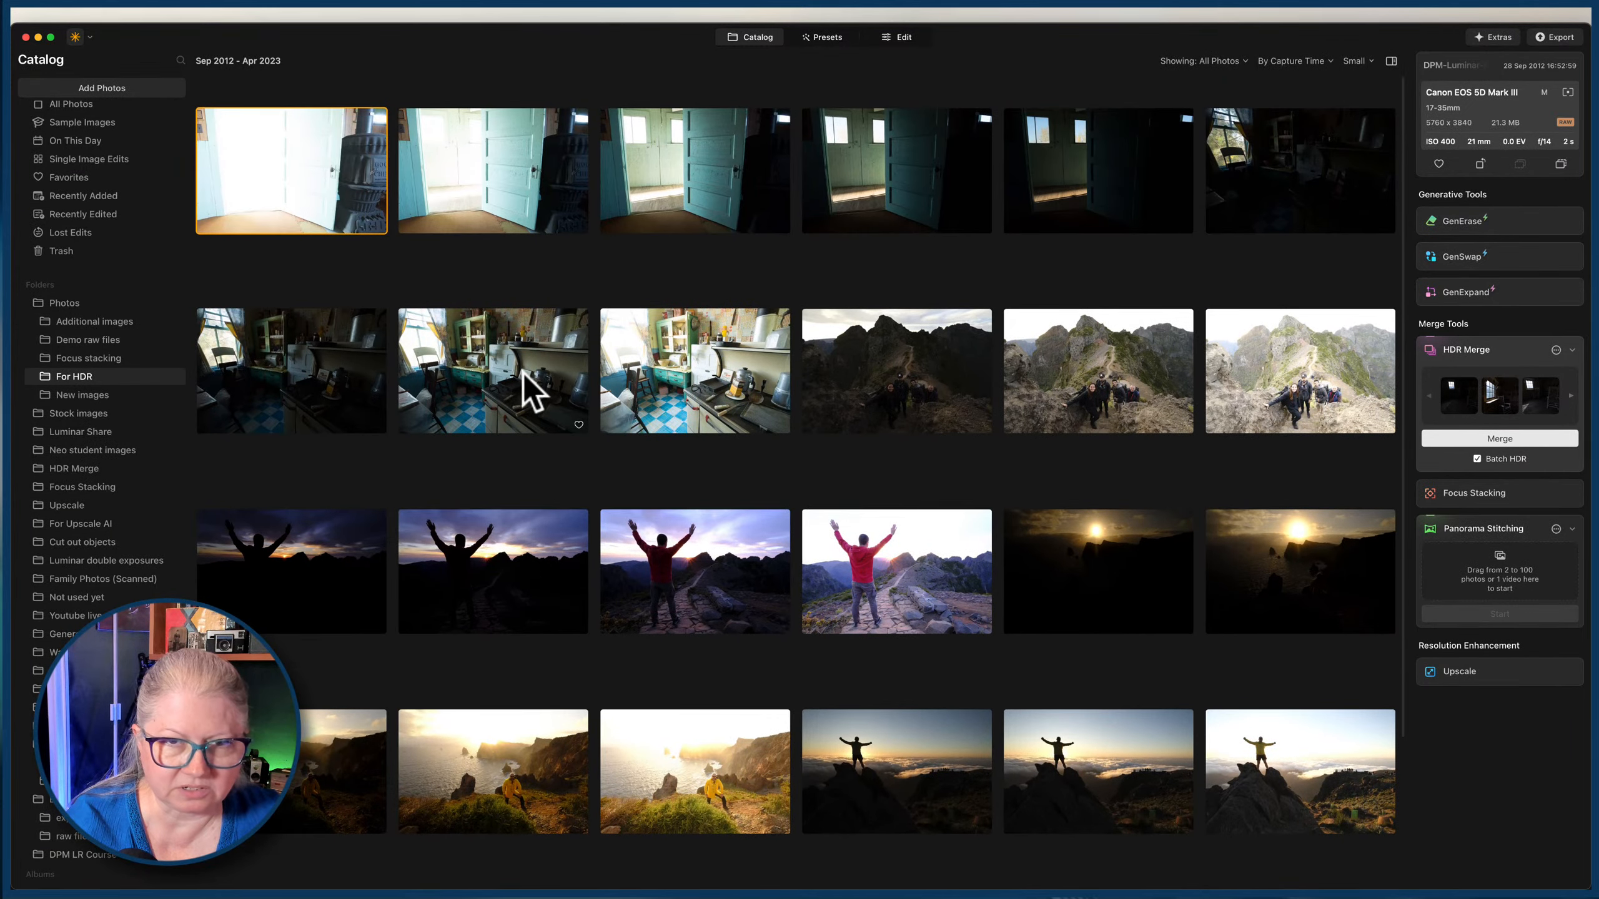
left_click(93, 395)
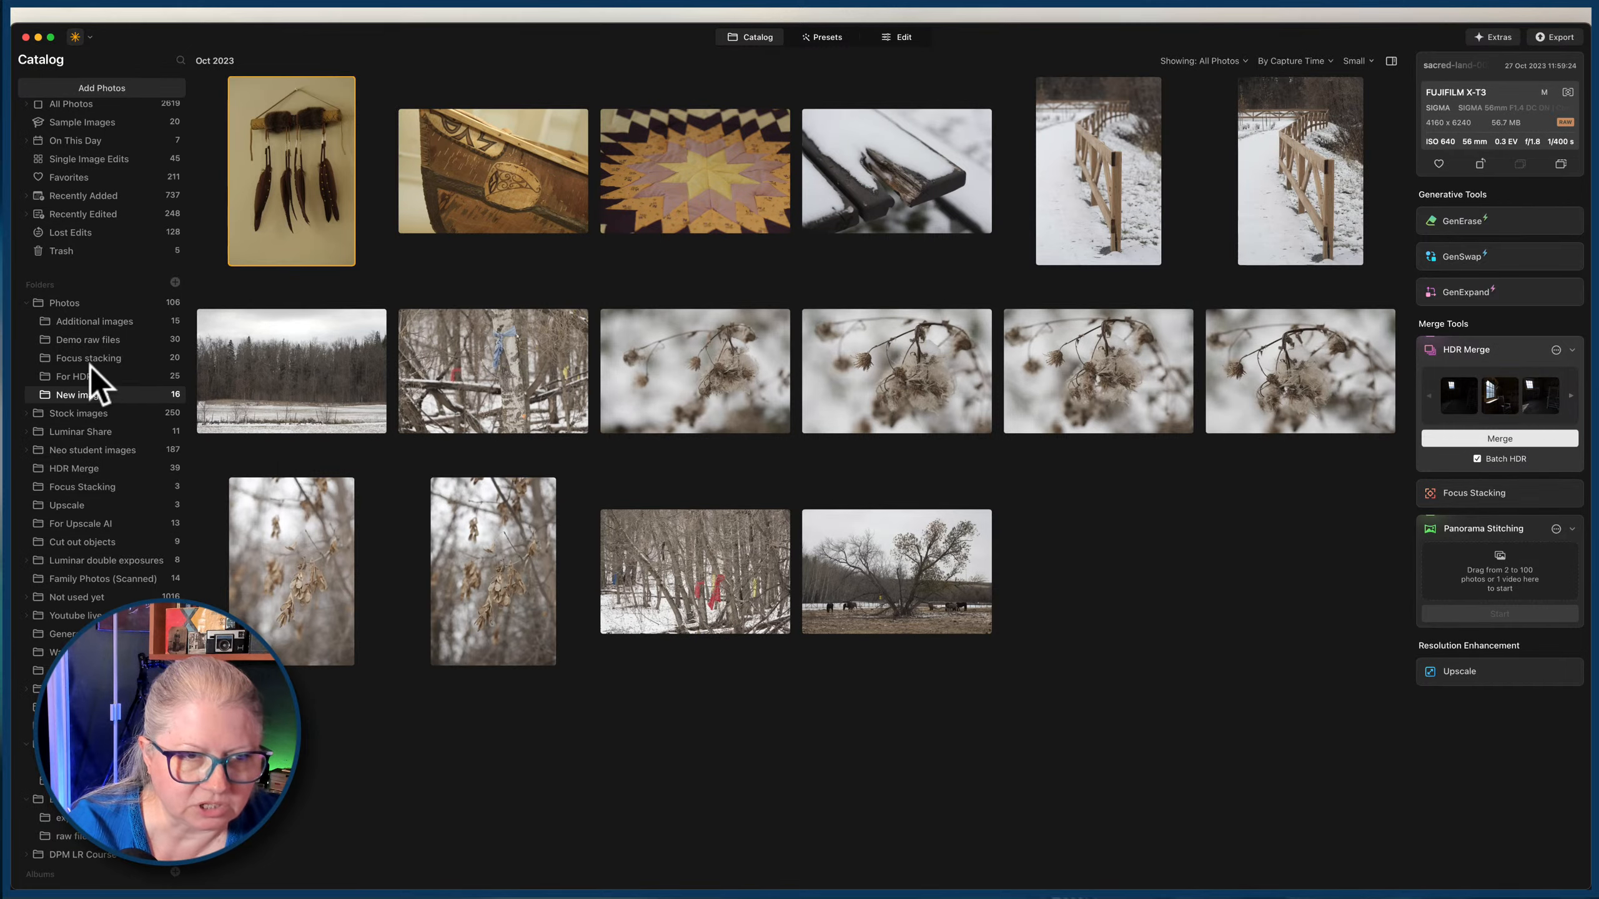
left_click(85, 340)
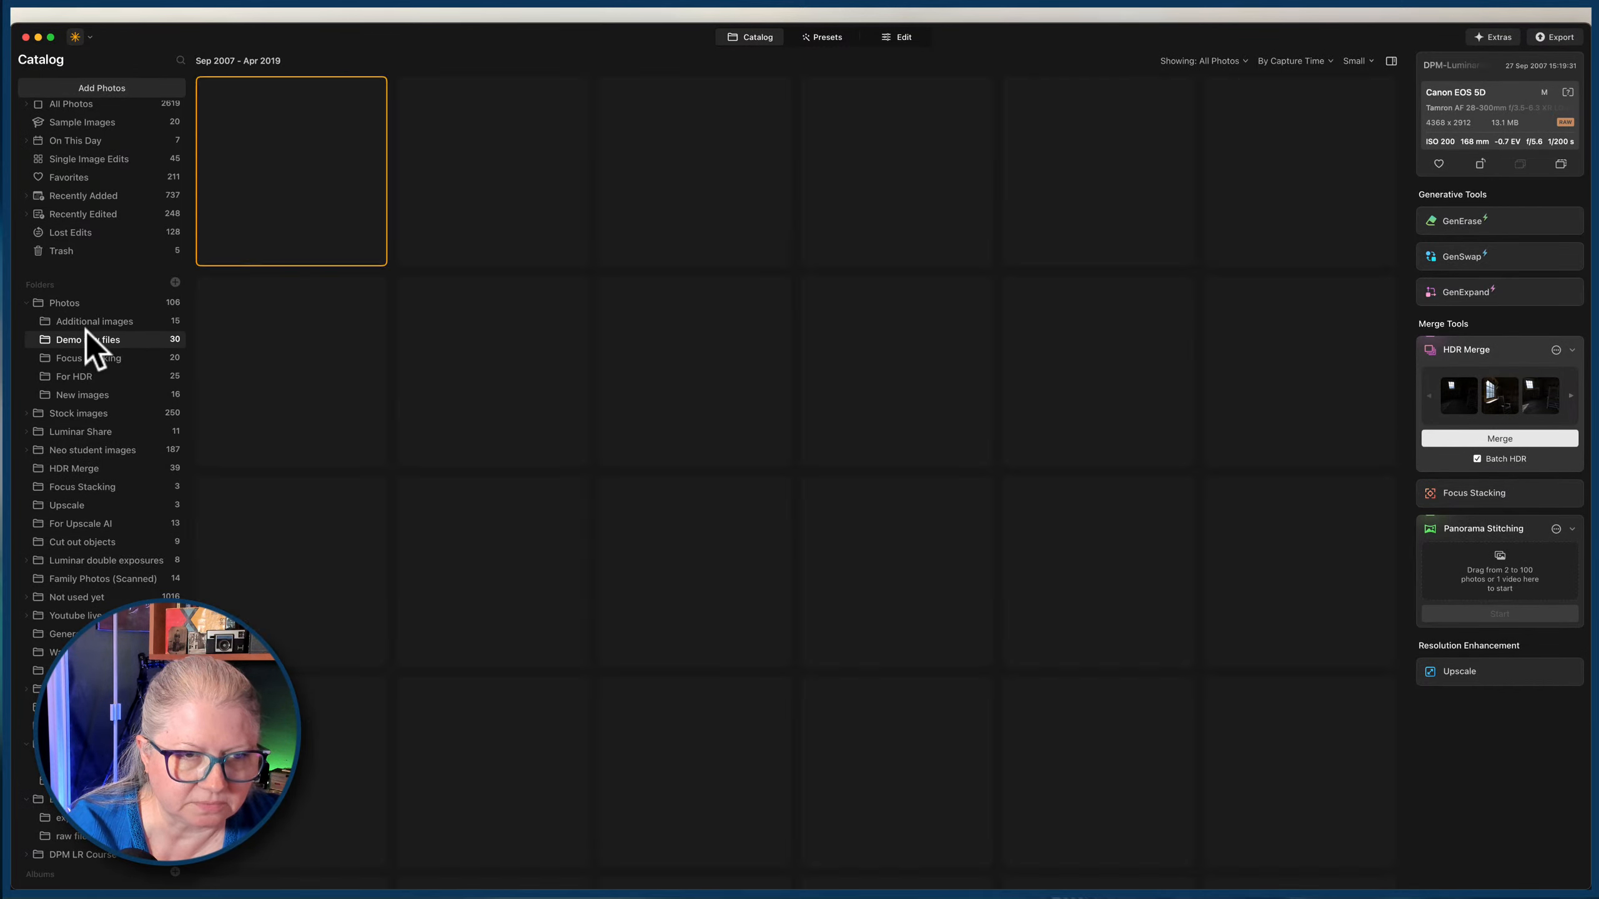
left_click(85, 322)
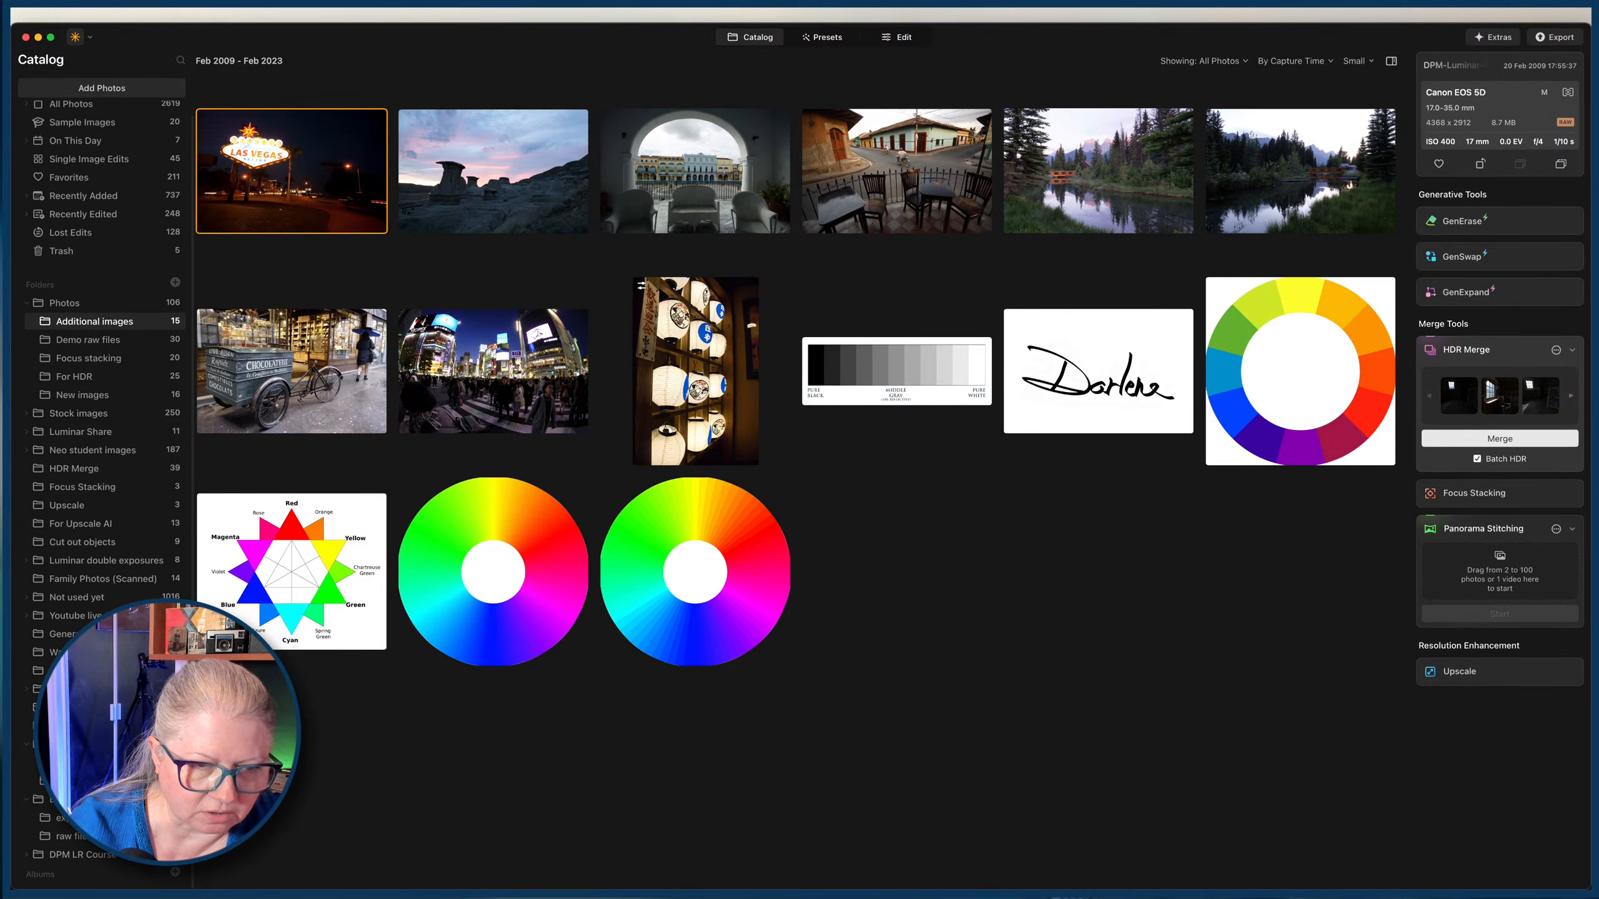
left_click(85, 707)
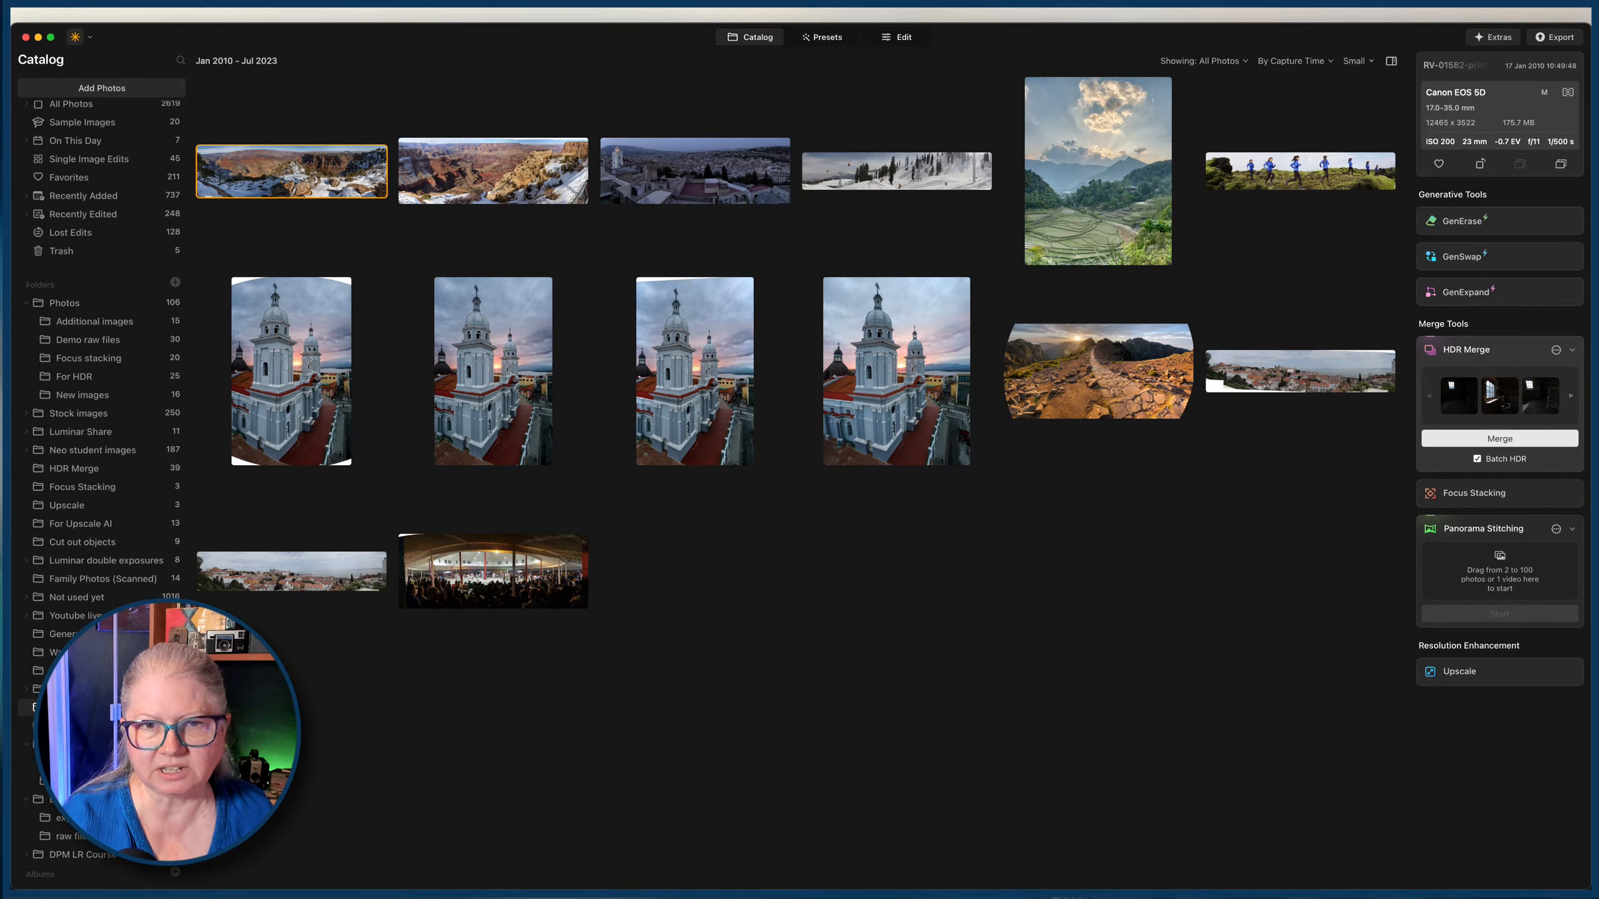
View the finished panoramas of the Cuban church at full size one after another and return to the catalog.
double_click(481, 408)
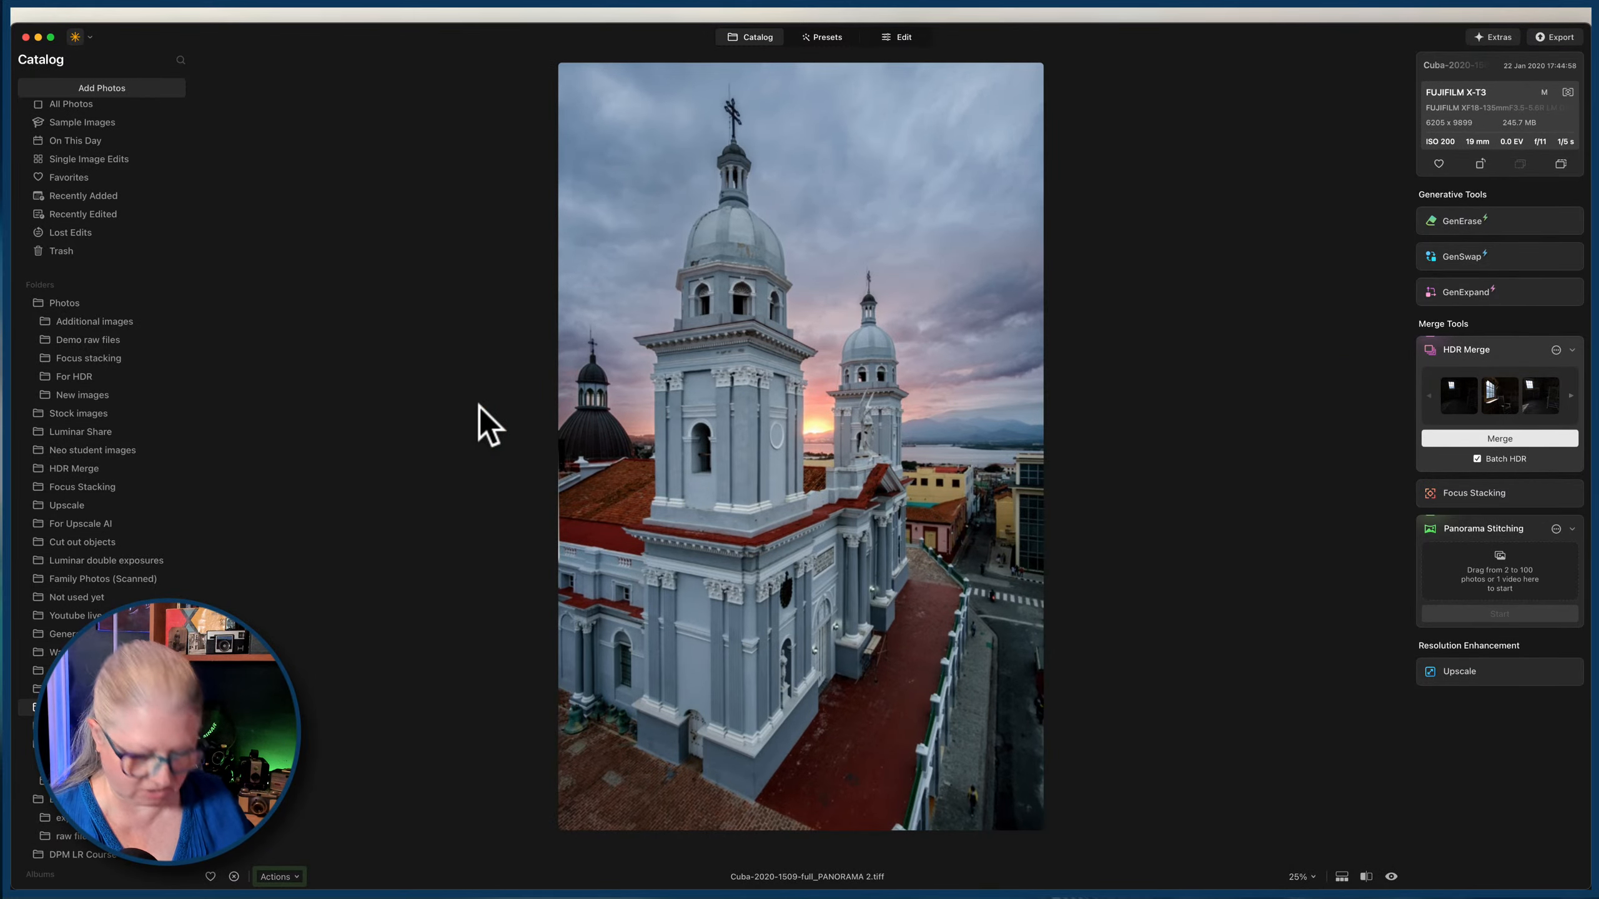
key("Right")
key("Right")
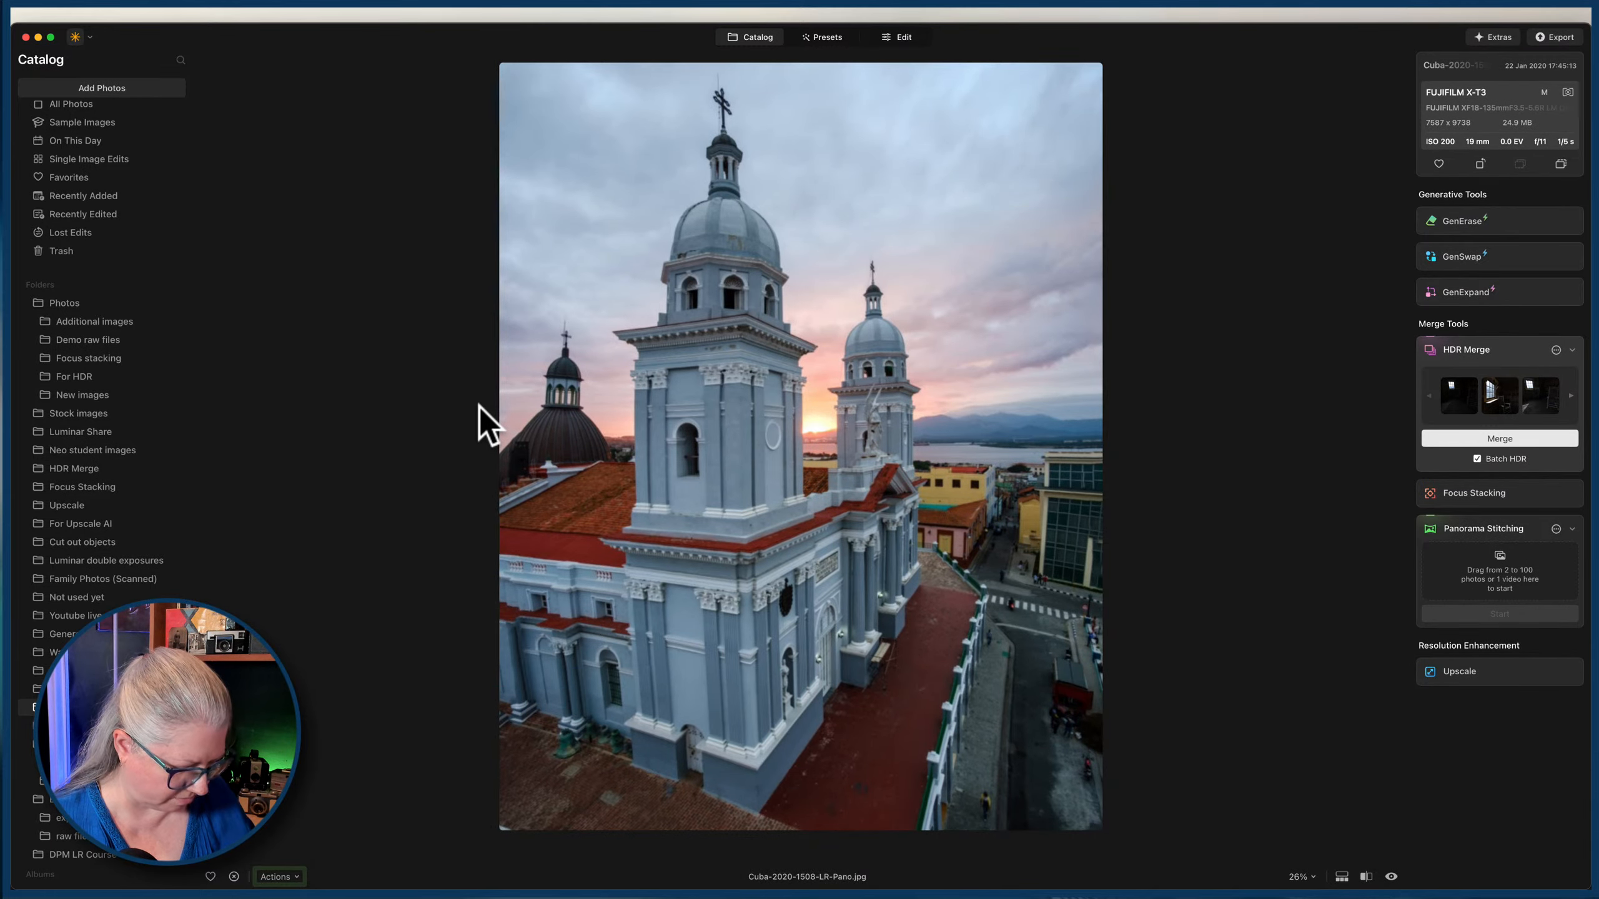
key("Escape")
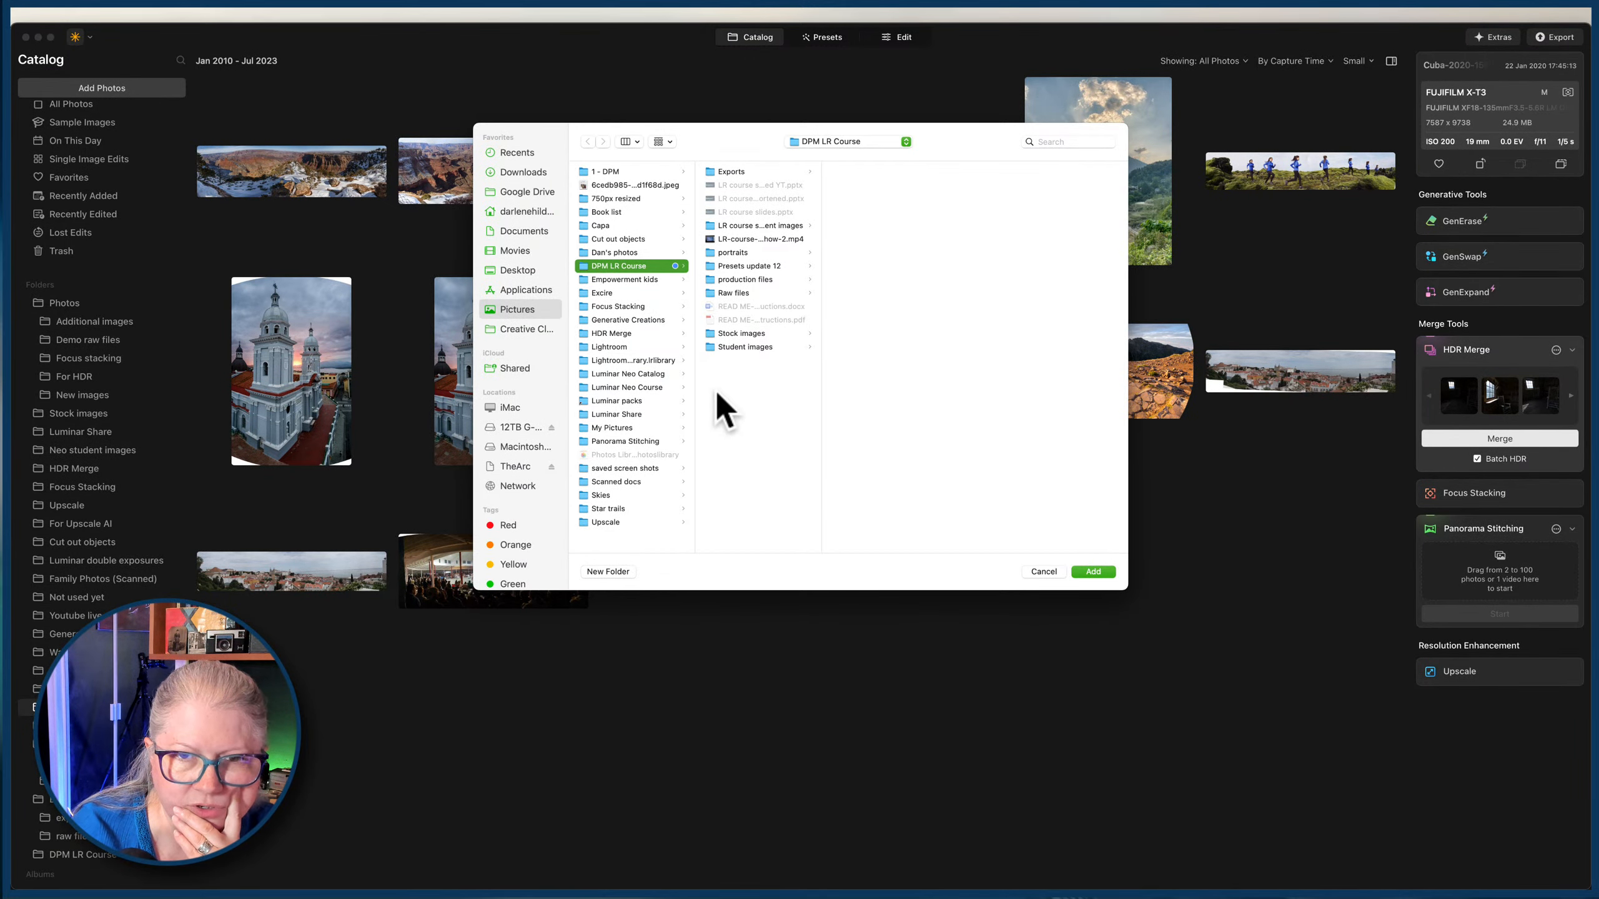
Add the For Pano folder from the Luminar Neo Course folder in Pictures to the catalog.
left_click(599, 388)
left_click(730, 441)
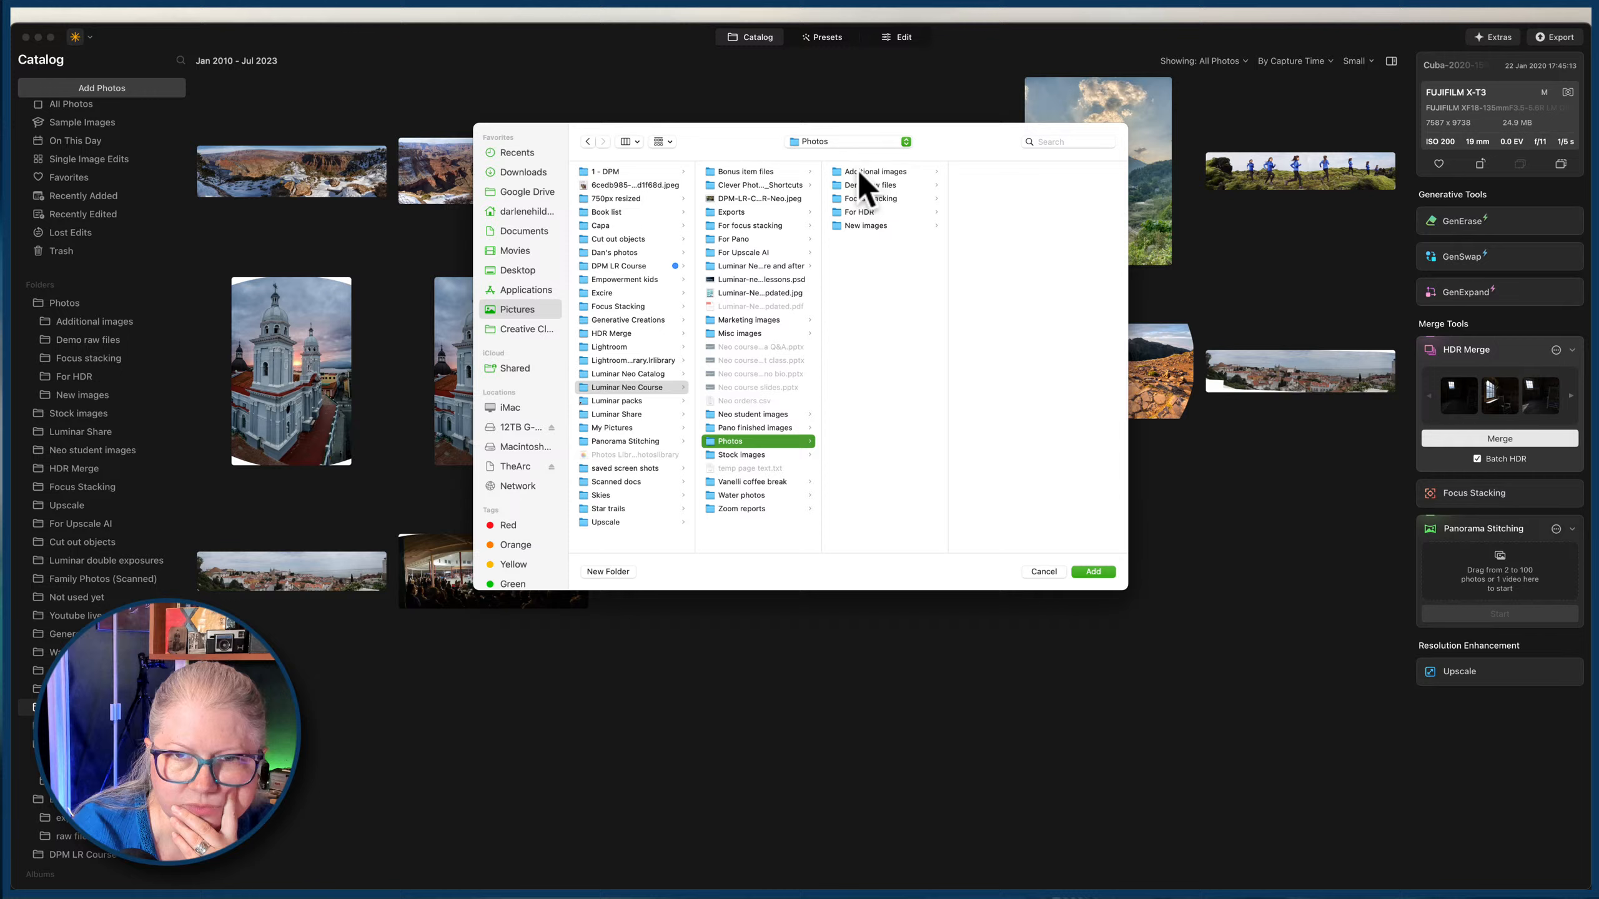
left_click(718, 238)
left_click(1093, 572)
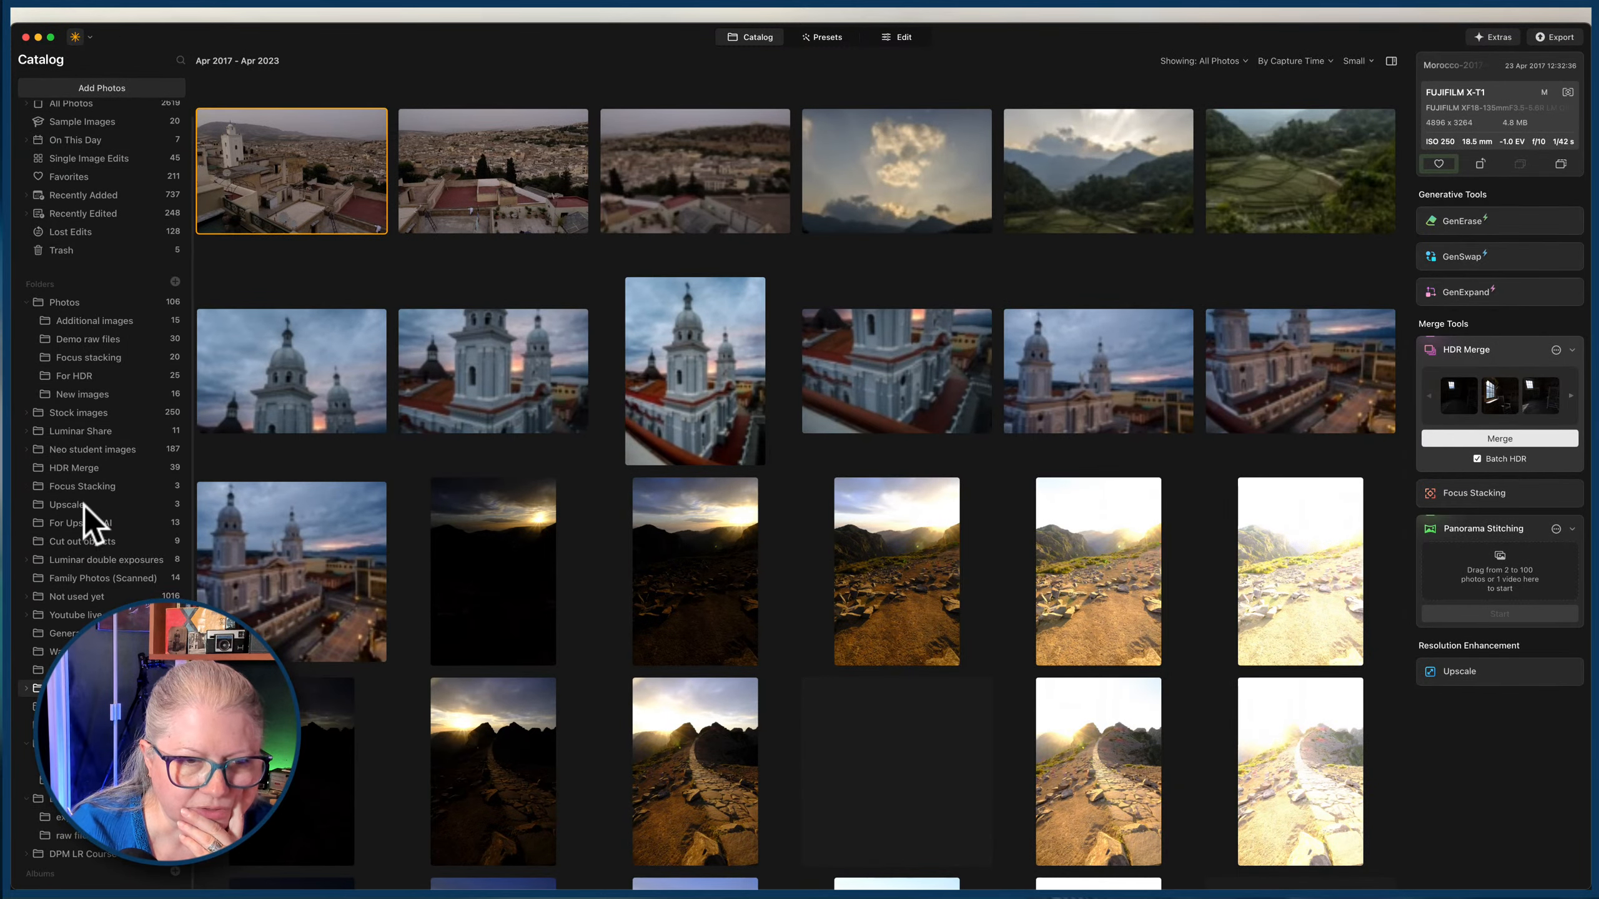
View the Cuba-2020-1505-Pano-full.jpg church panorama at full size and return to the catalog.
scroll(32, 699, "down", 3)
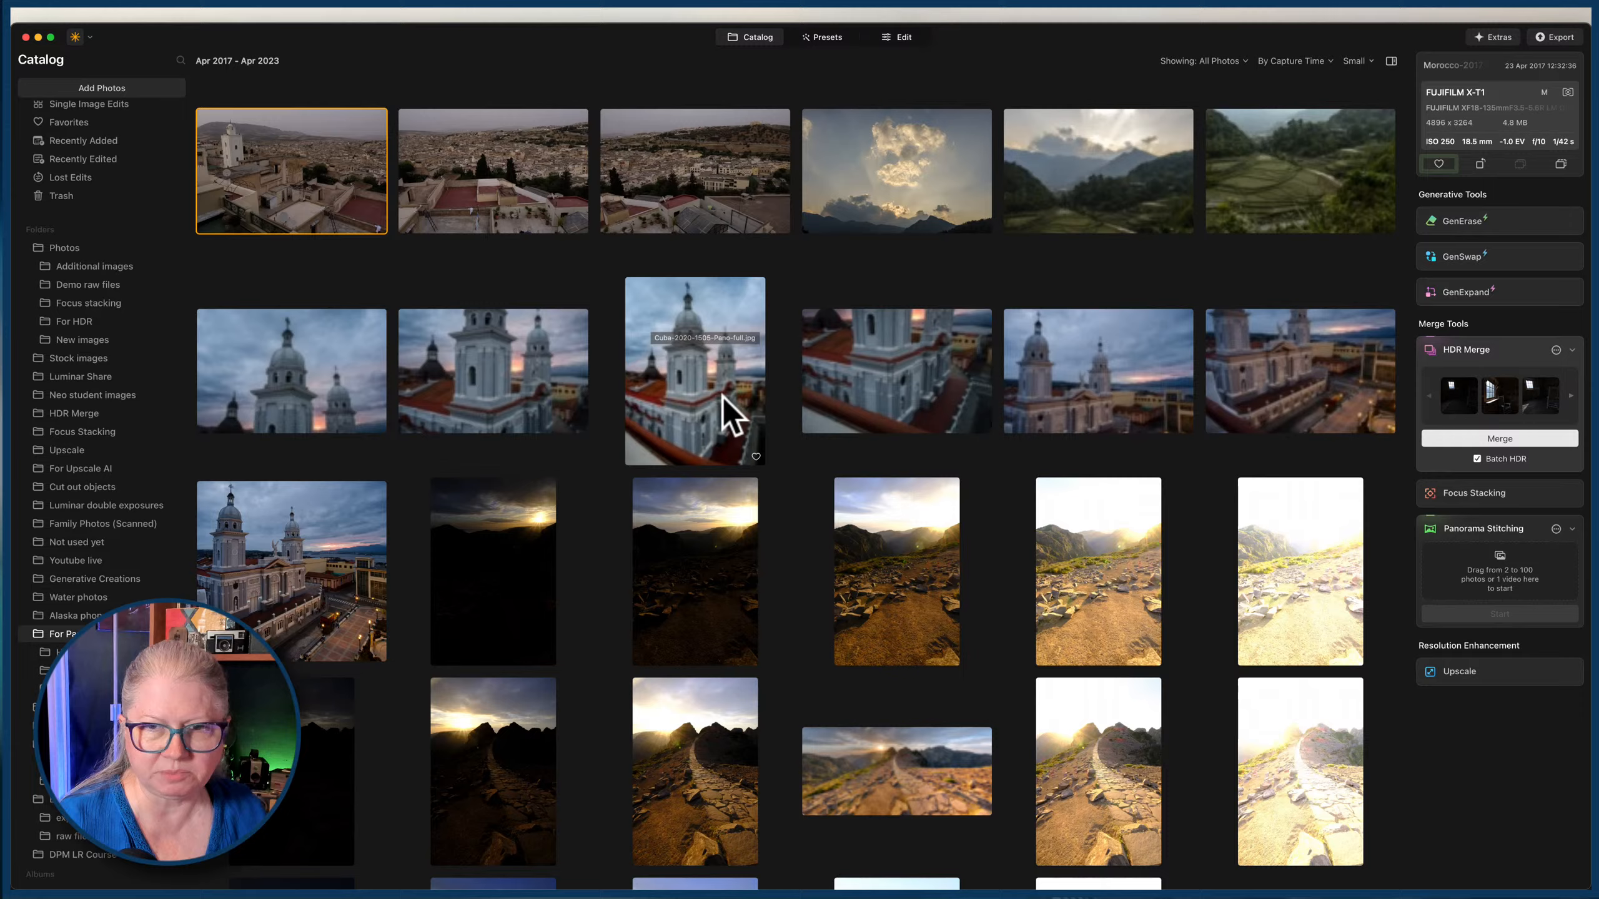
double_click(682, 387)
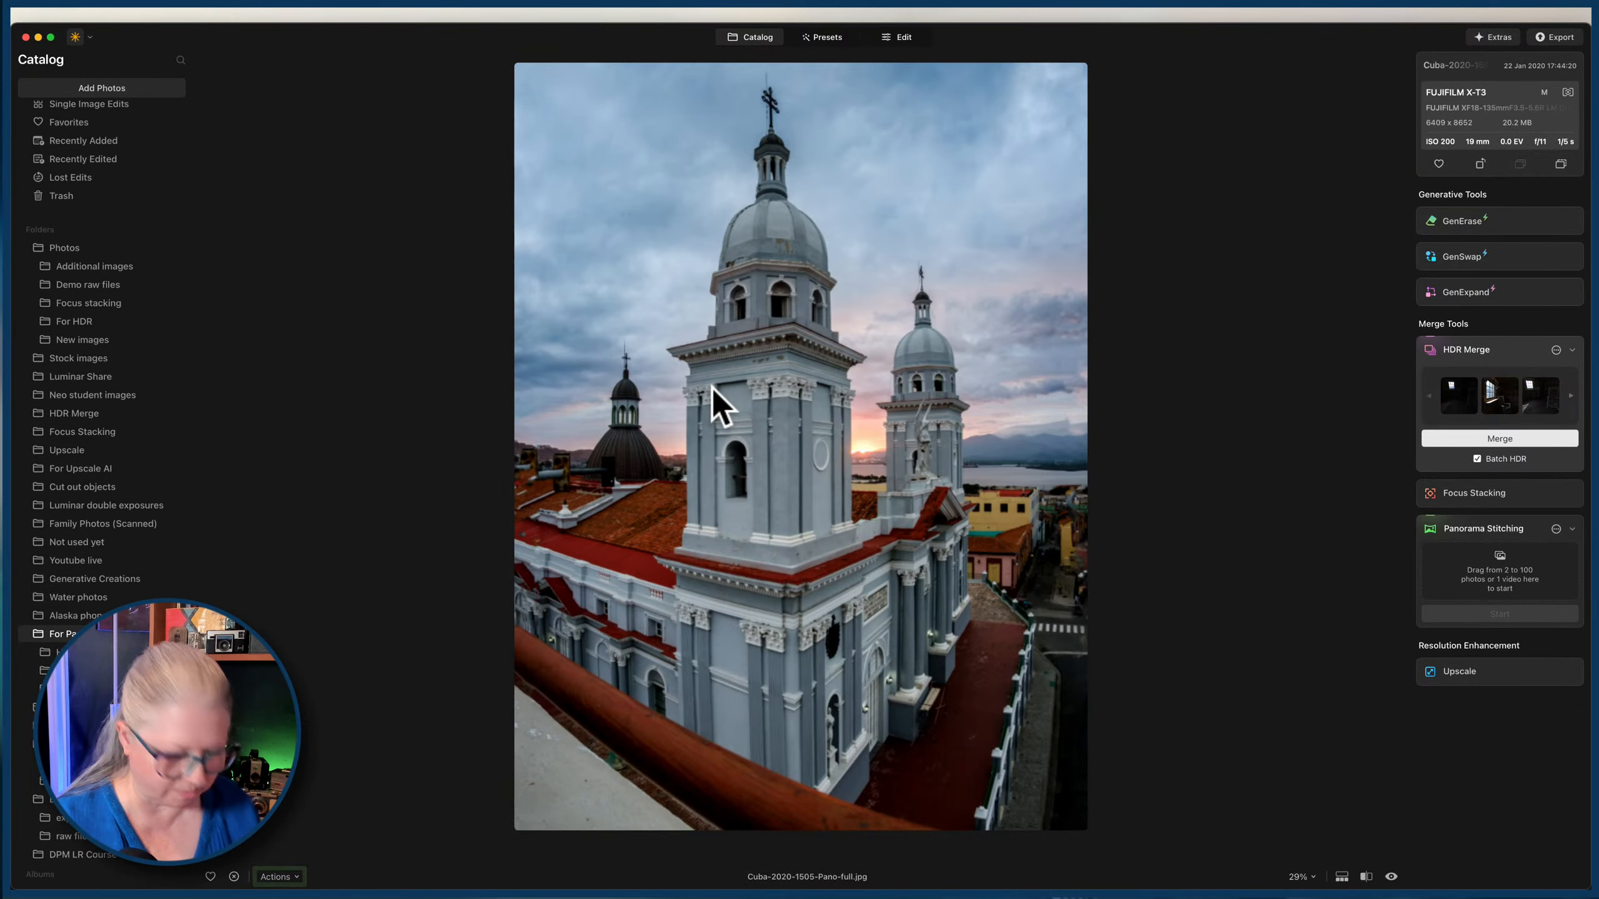
double_click(674, 388)
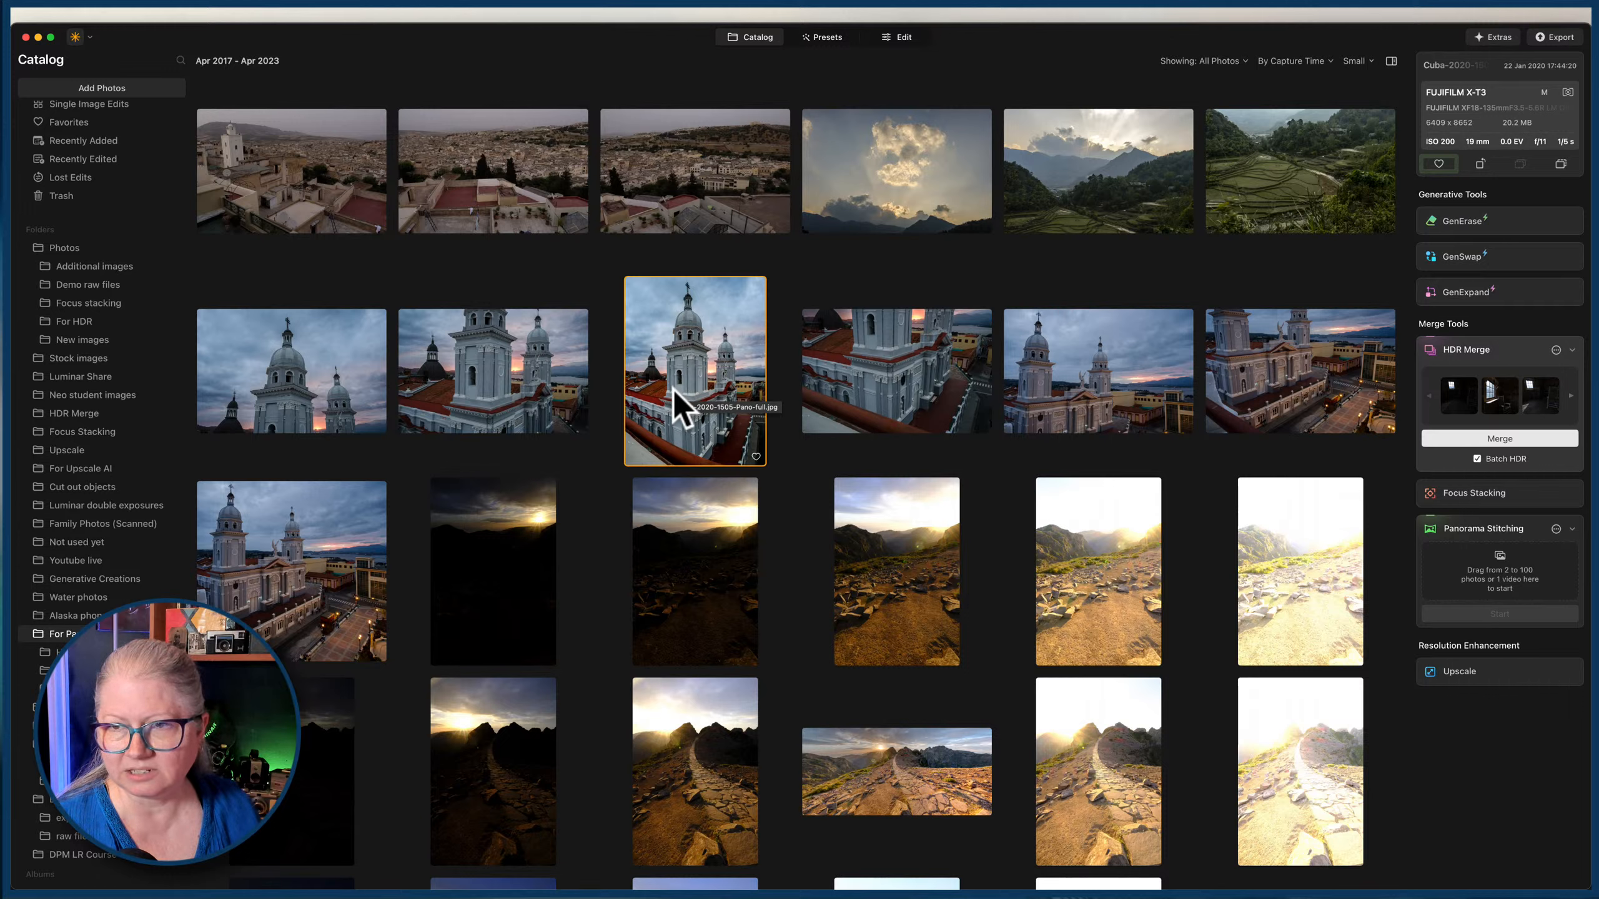
Select the three Morocco city view photos and load them into Panorama Stitching.
left_click(275, 178)
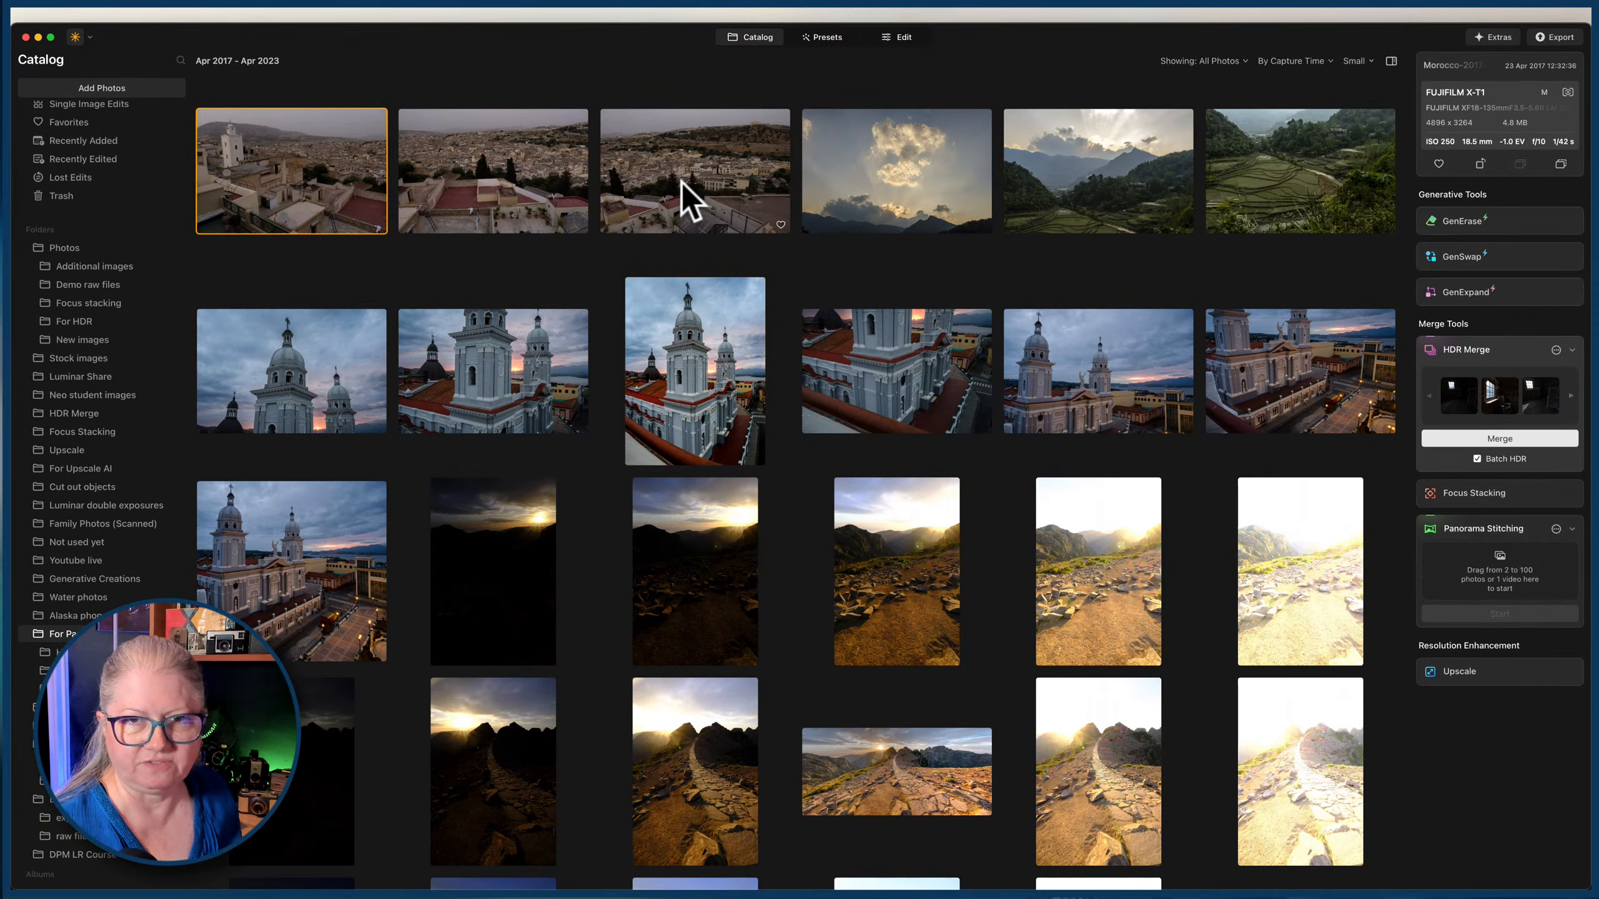
left_click(687, 196, "shift")
left_click_drag(681, 196, 1459, 579)
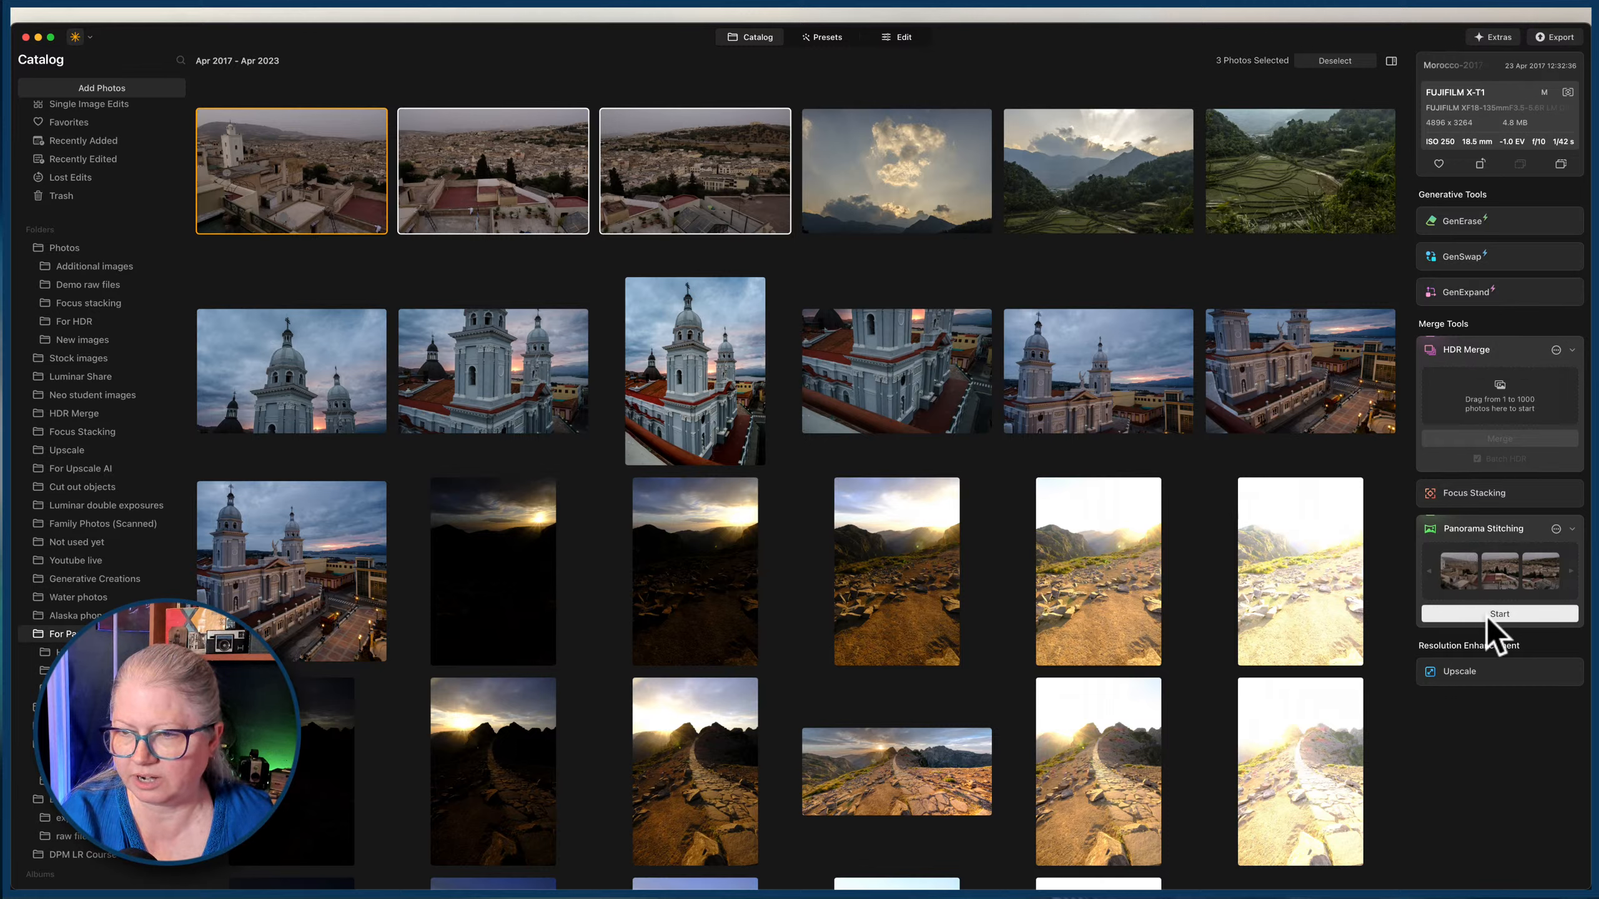
Enable Chromatic Aberration Reduction, Devignette and Distortion Correction for the panorama and start stitching the three loaded photos.
left_click(1555, 529)
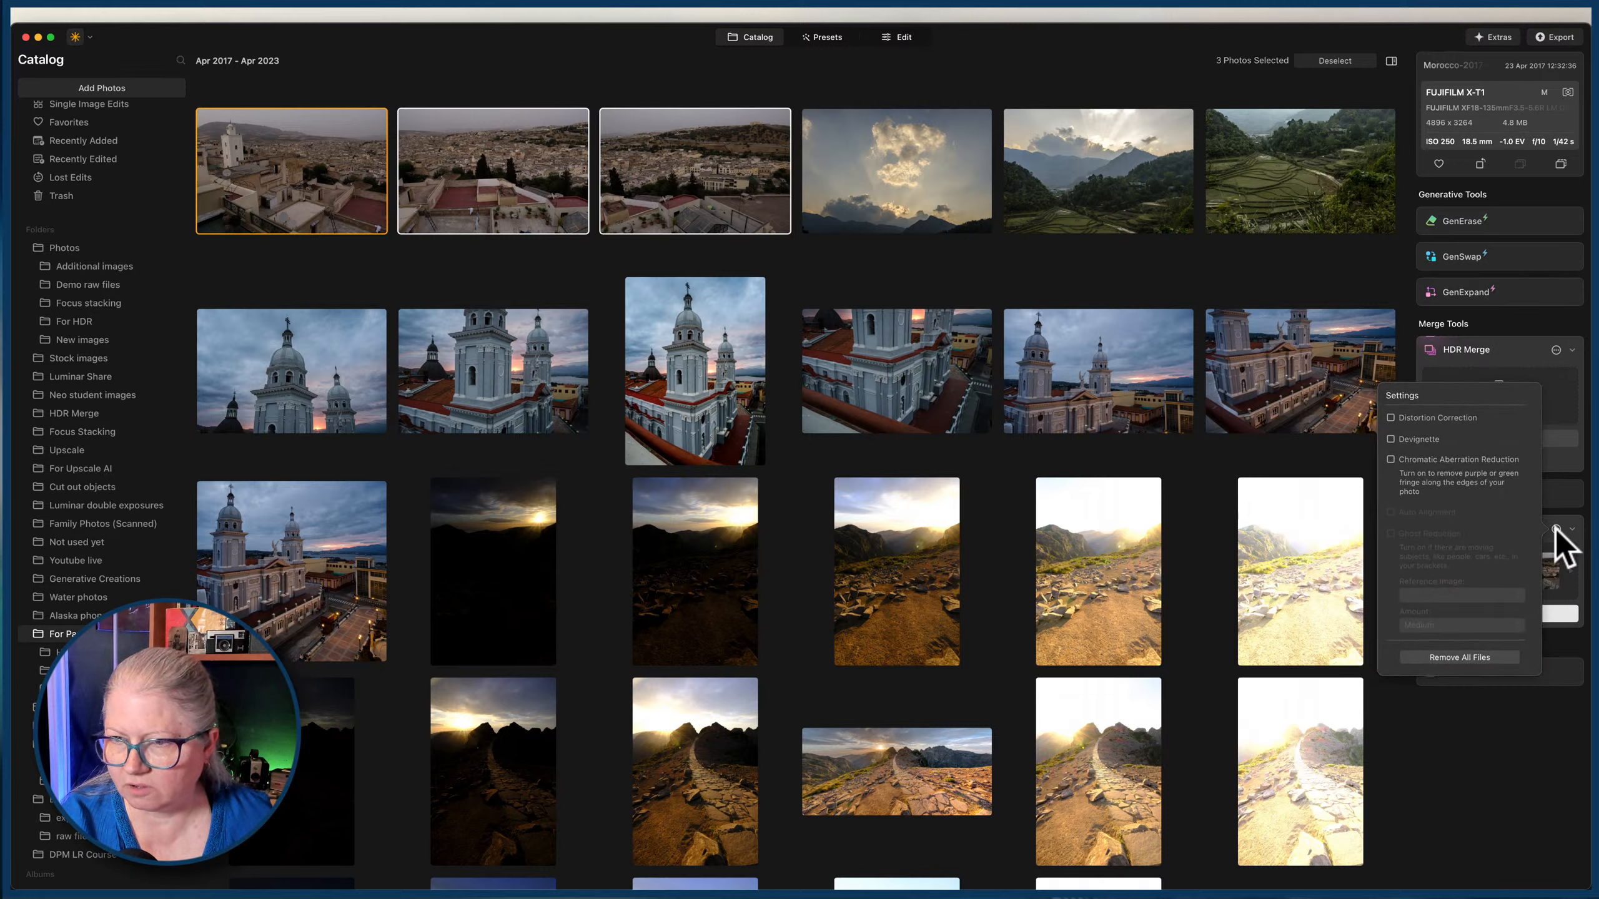
left_click(1390, 438)
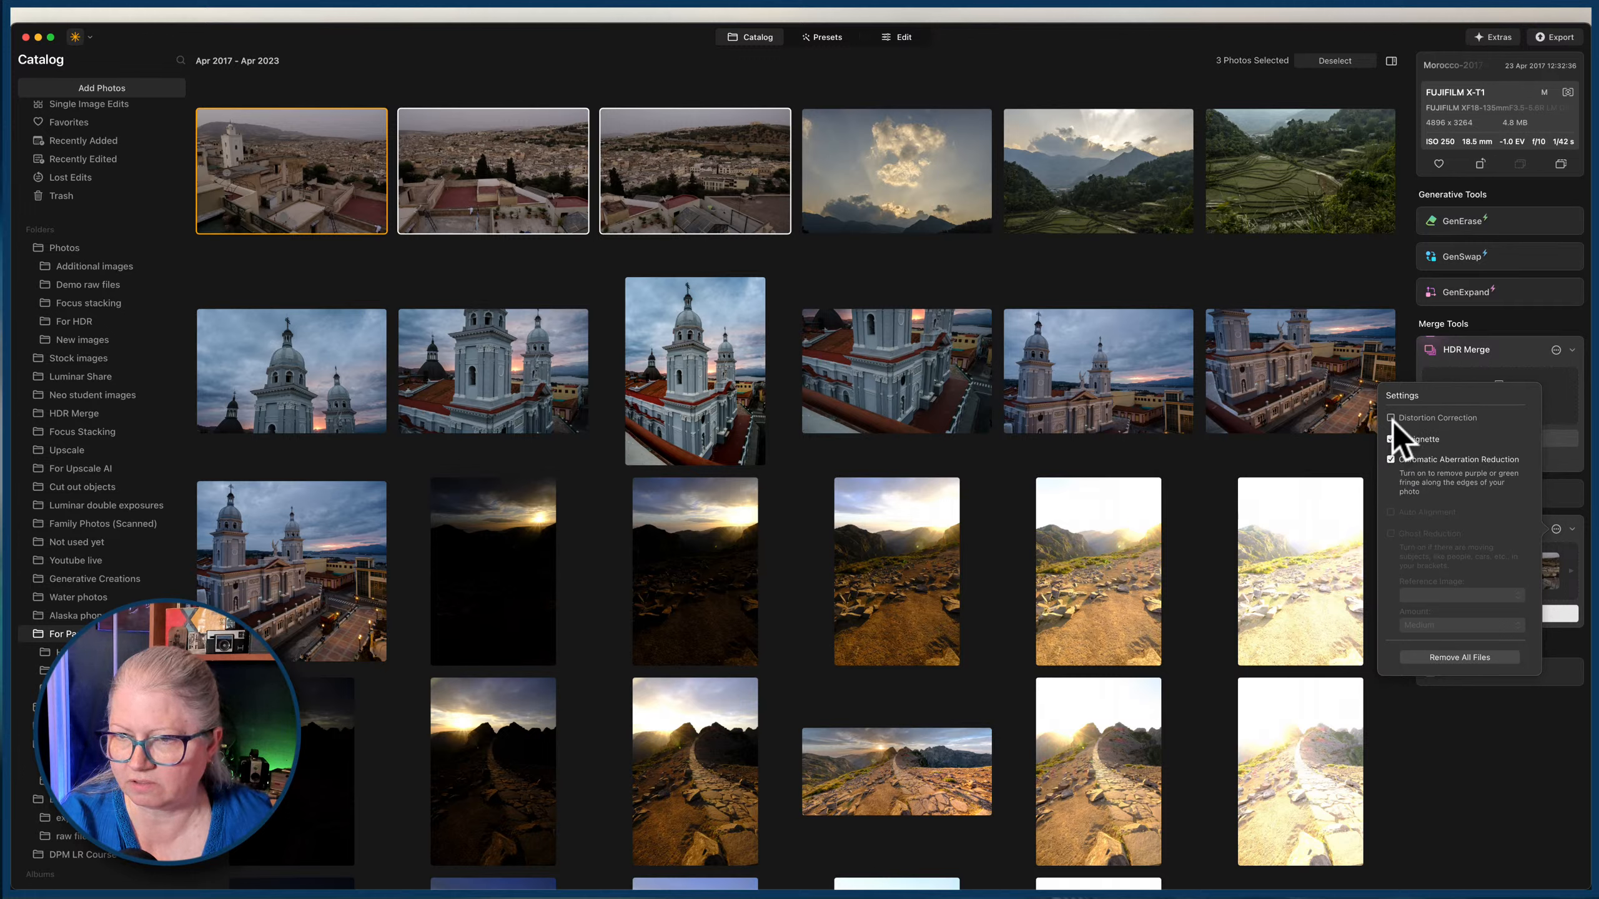
left_click(1391, 418)
left_click(1569, 538)
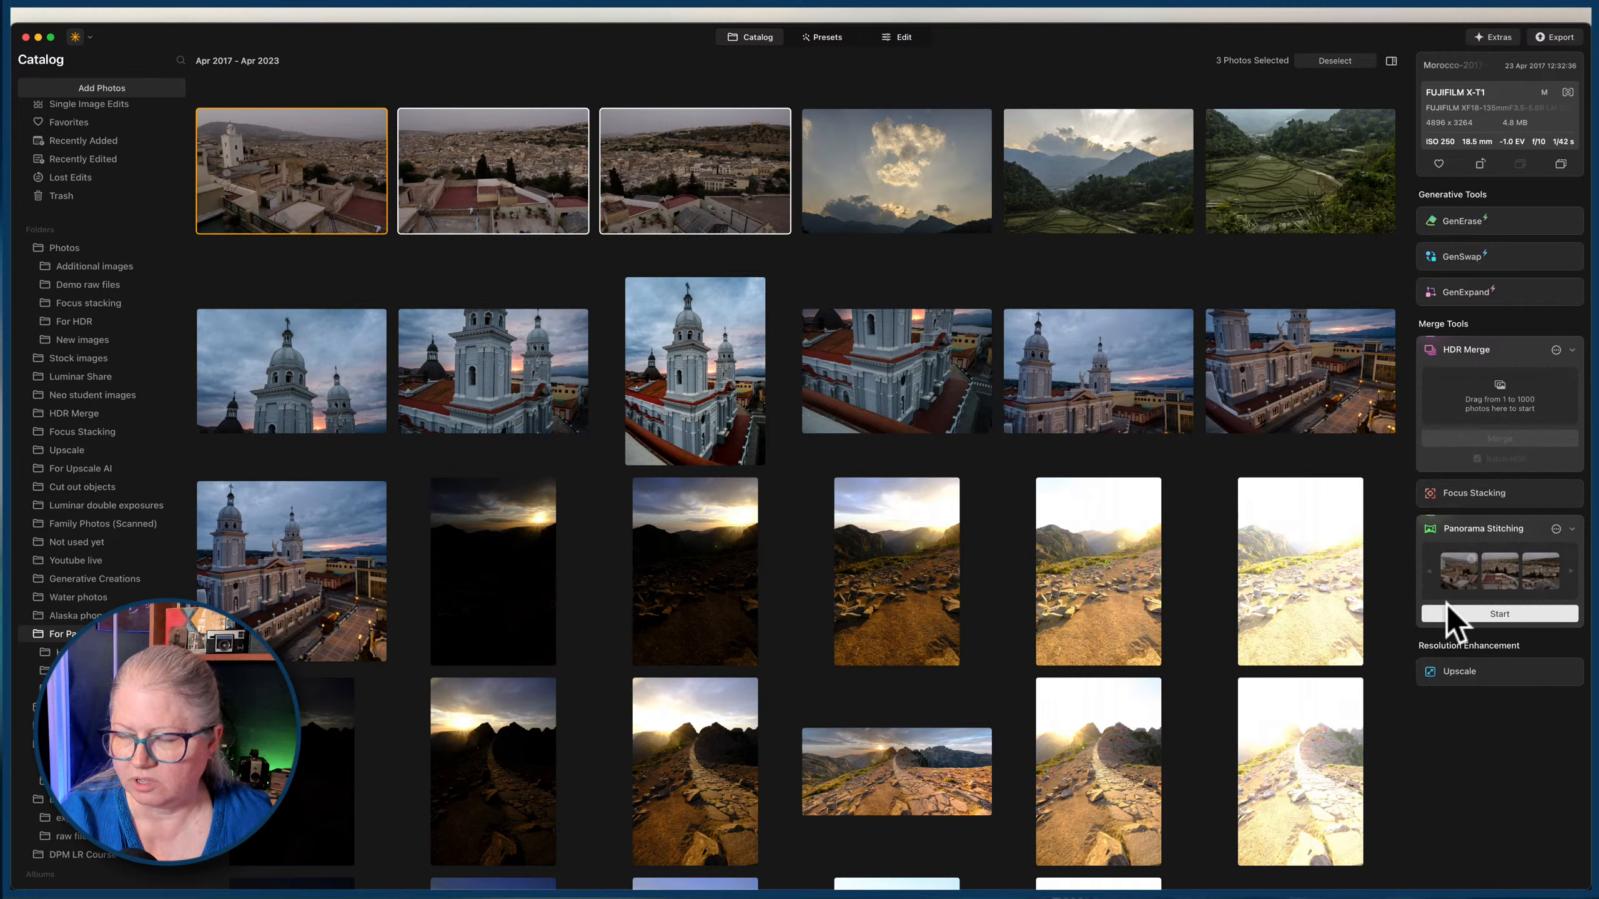
left_click(1499, 612)
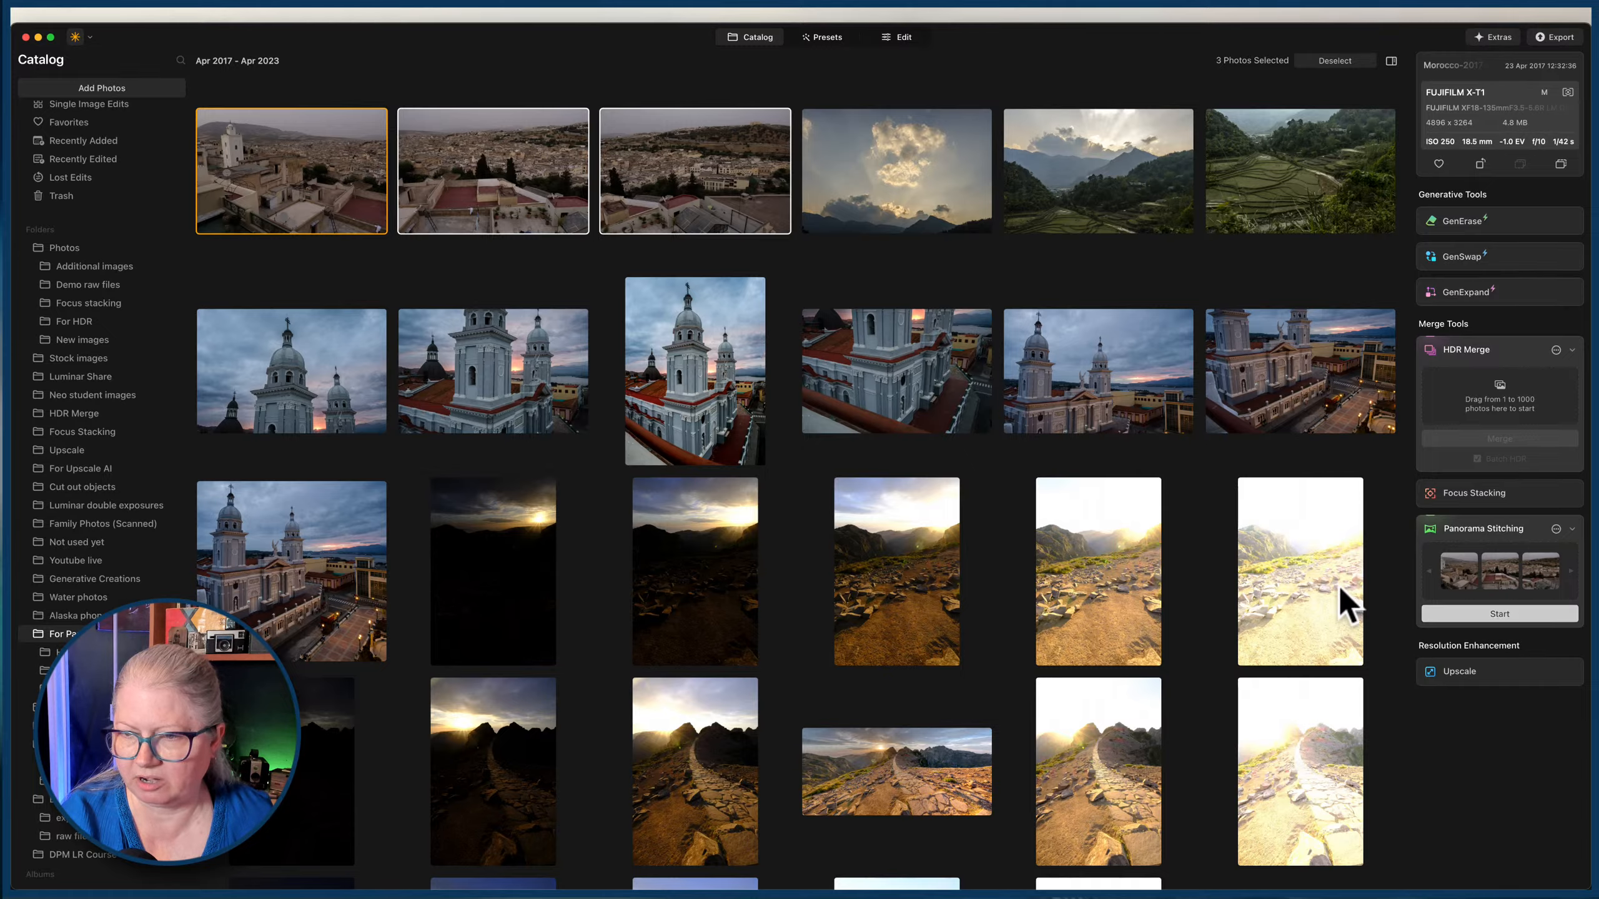
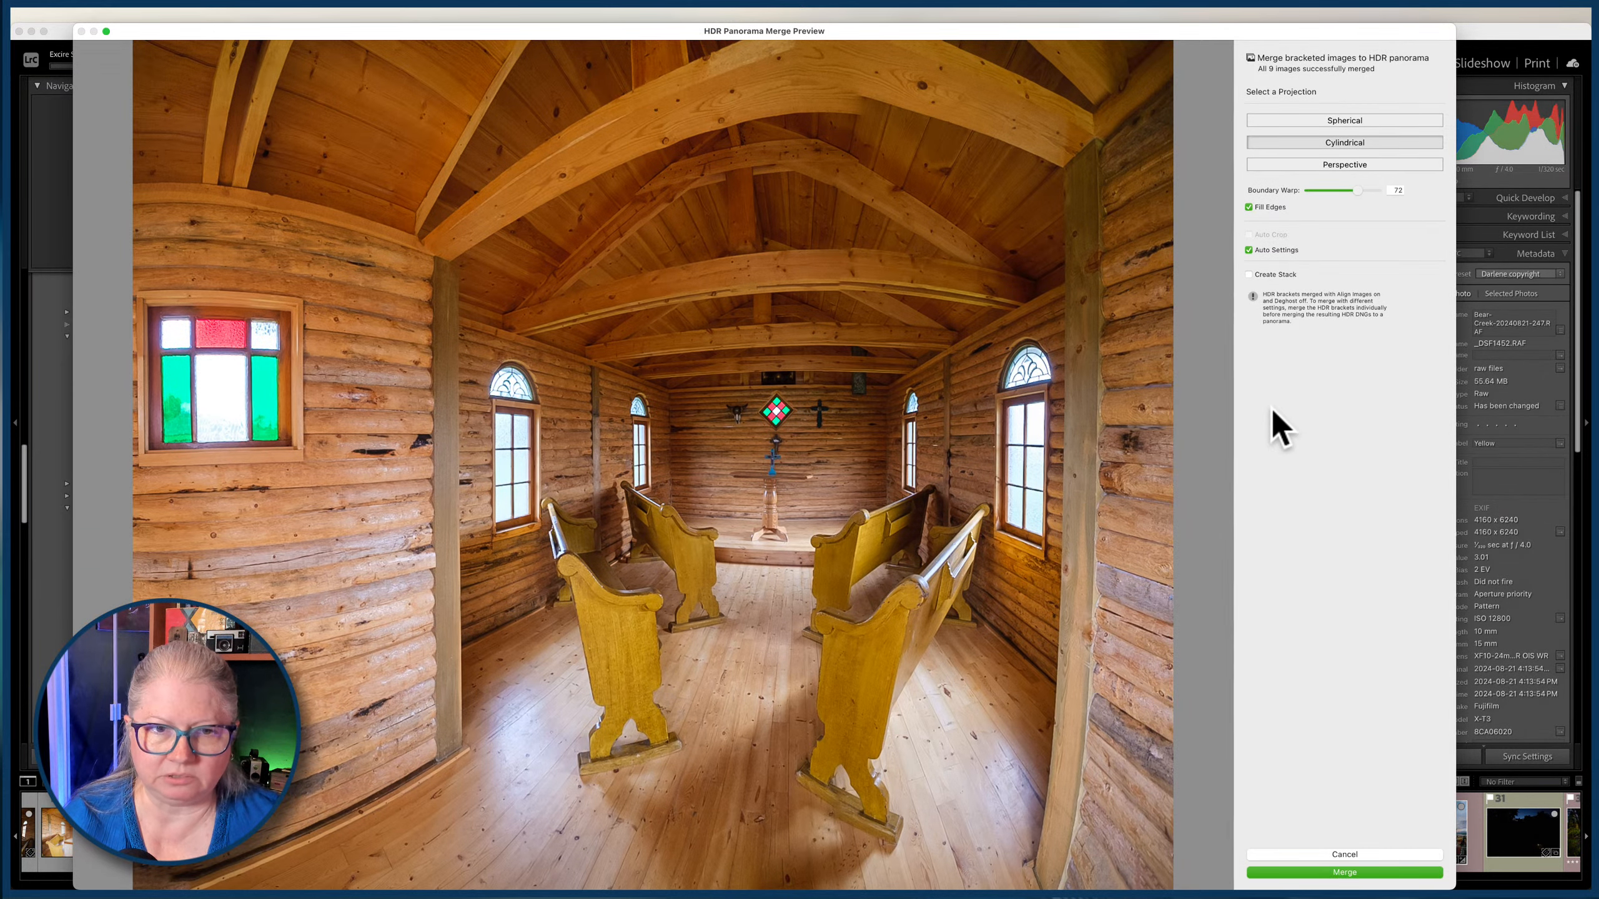
Preview the nine-photo chapel HDR panorama in Spherical projection and cancel the merge.
left_click(1327, 120)
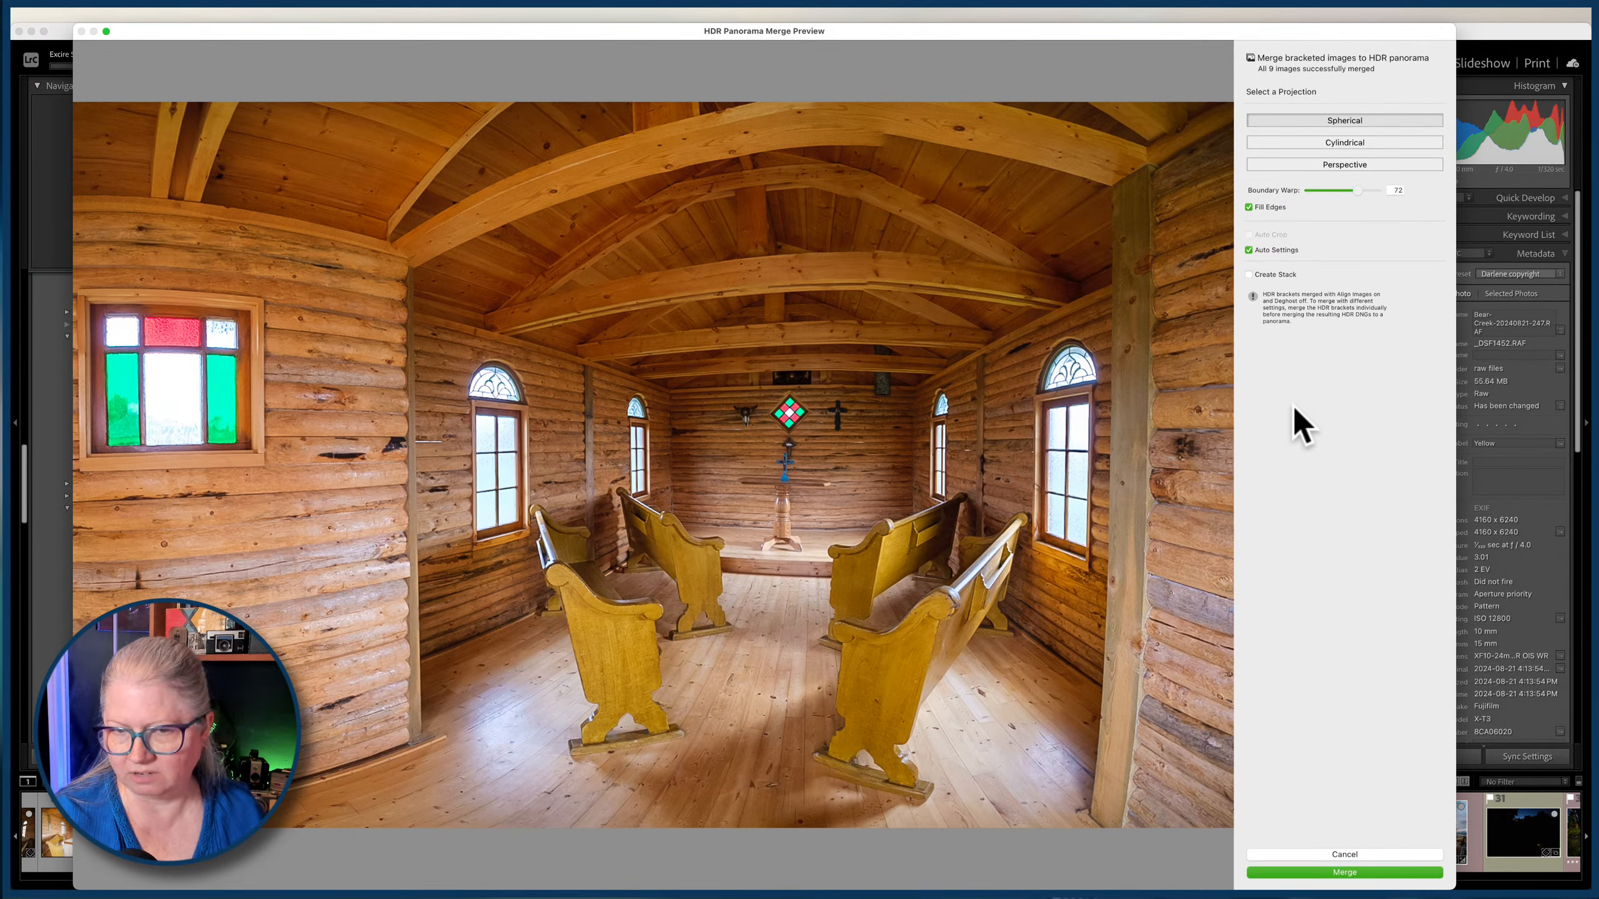
left_click(1332, 854)
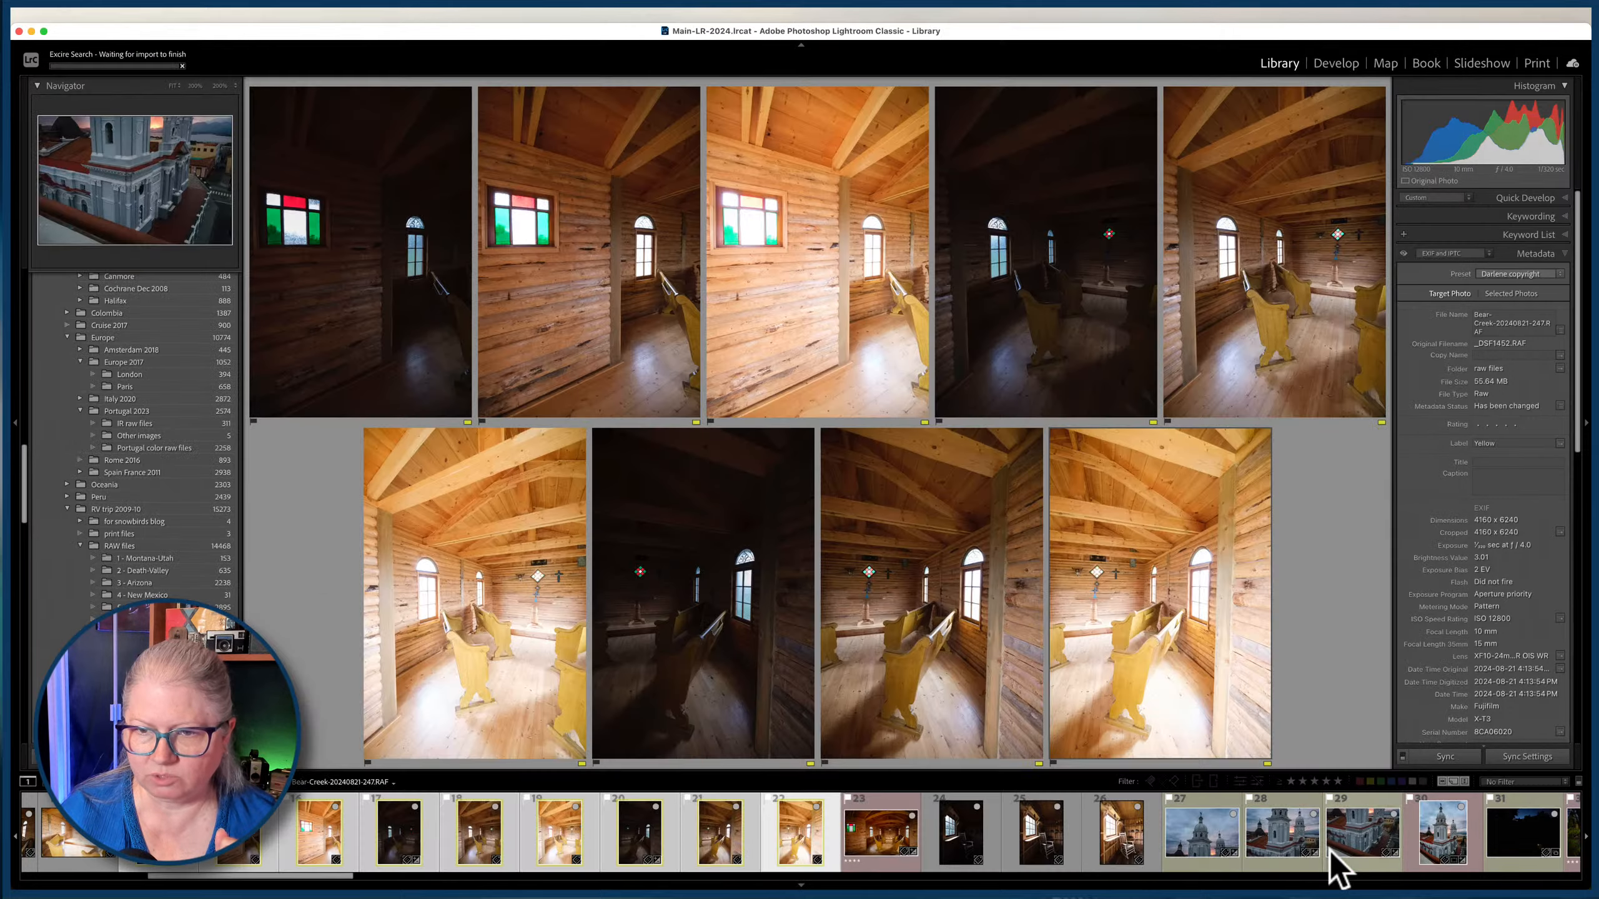
key("g")
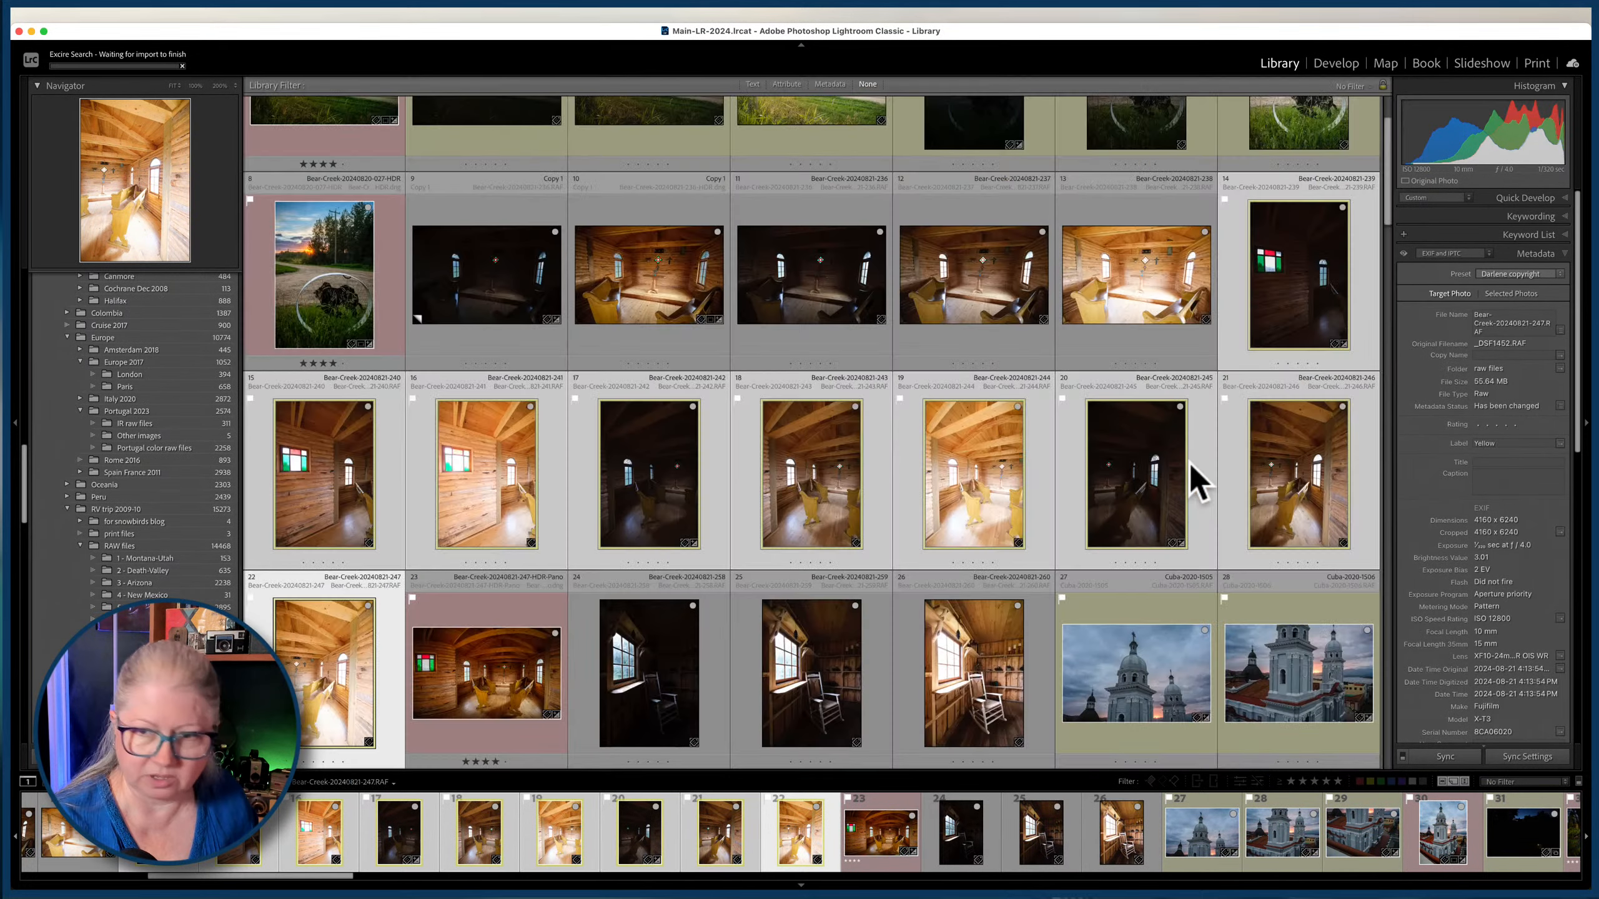
double_click(500, 698)
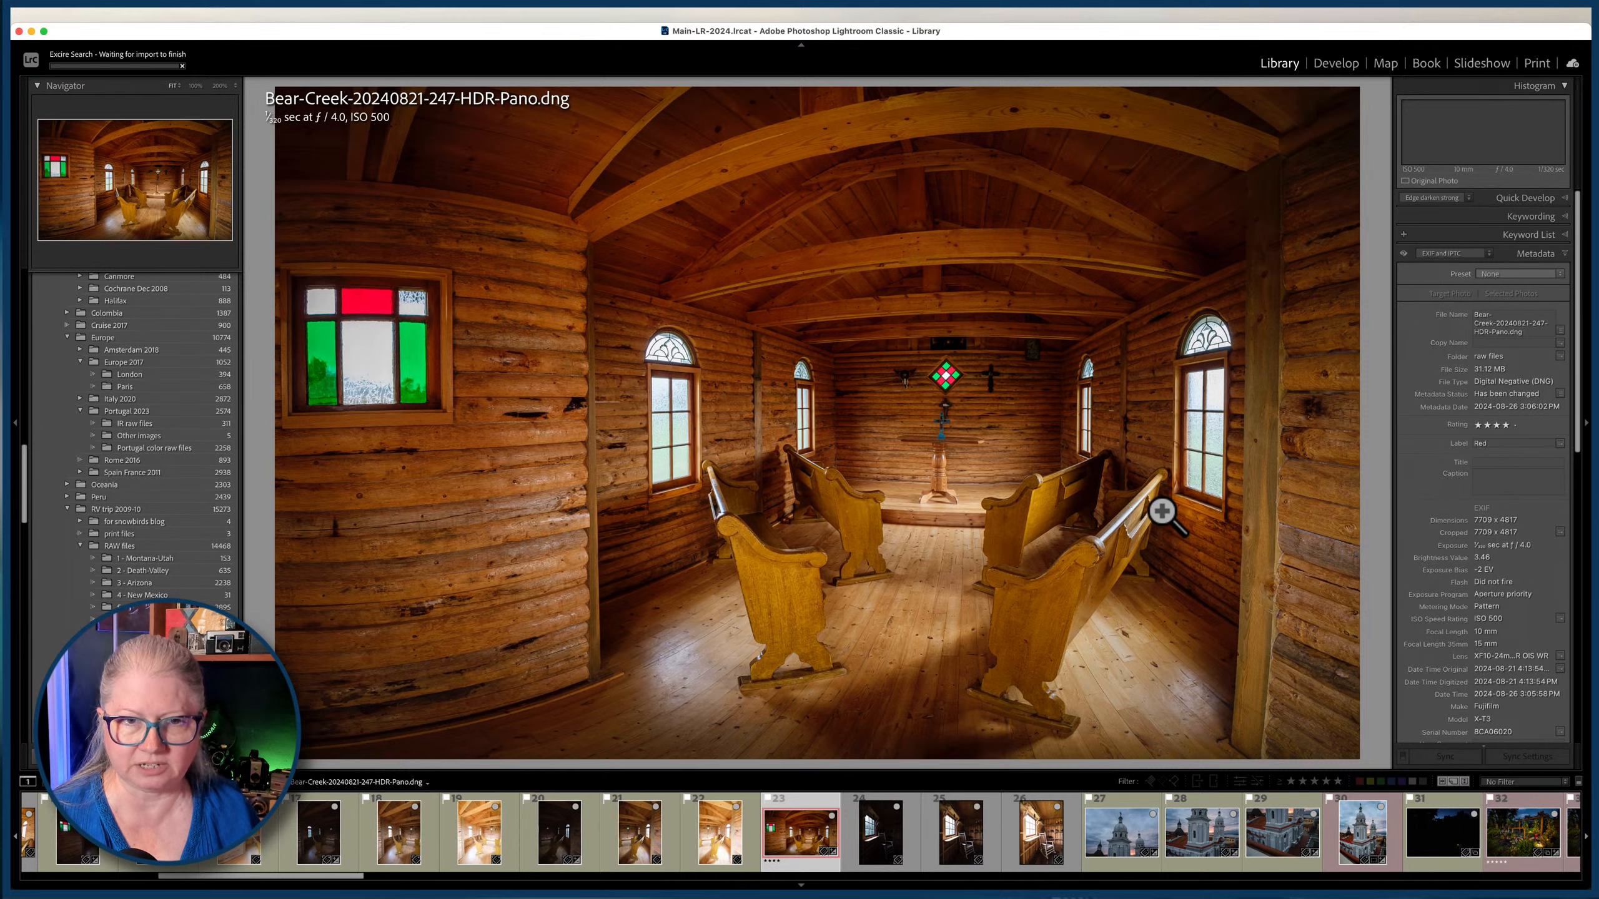
key("d")
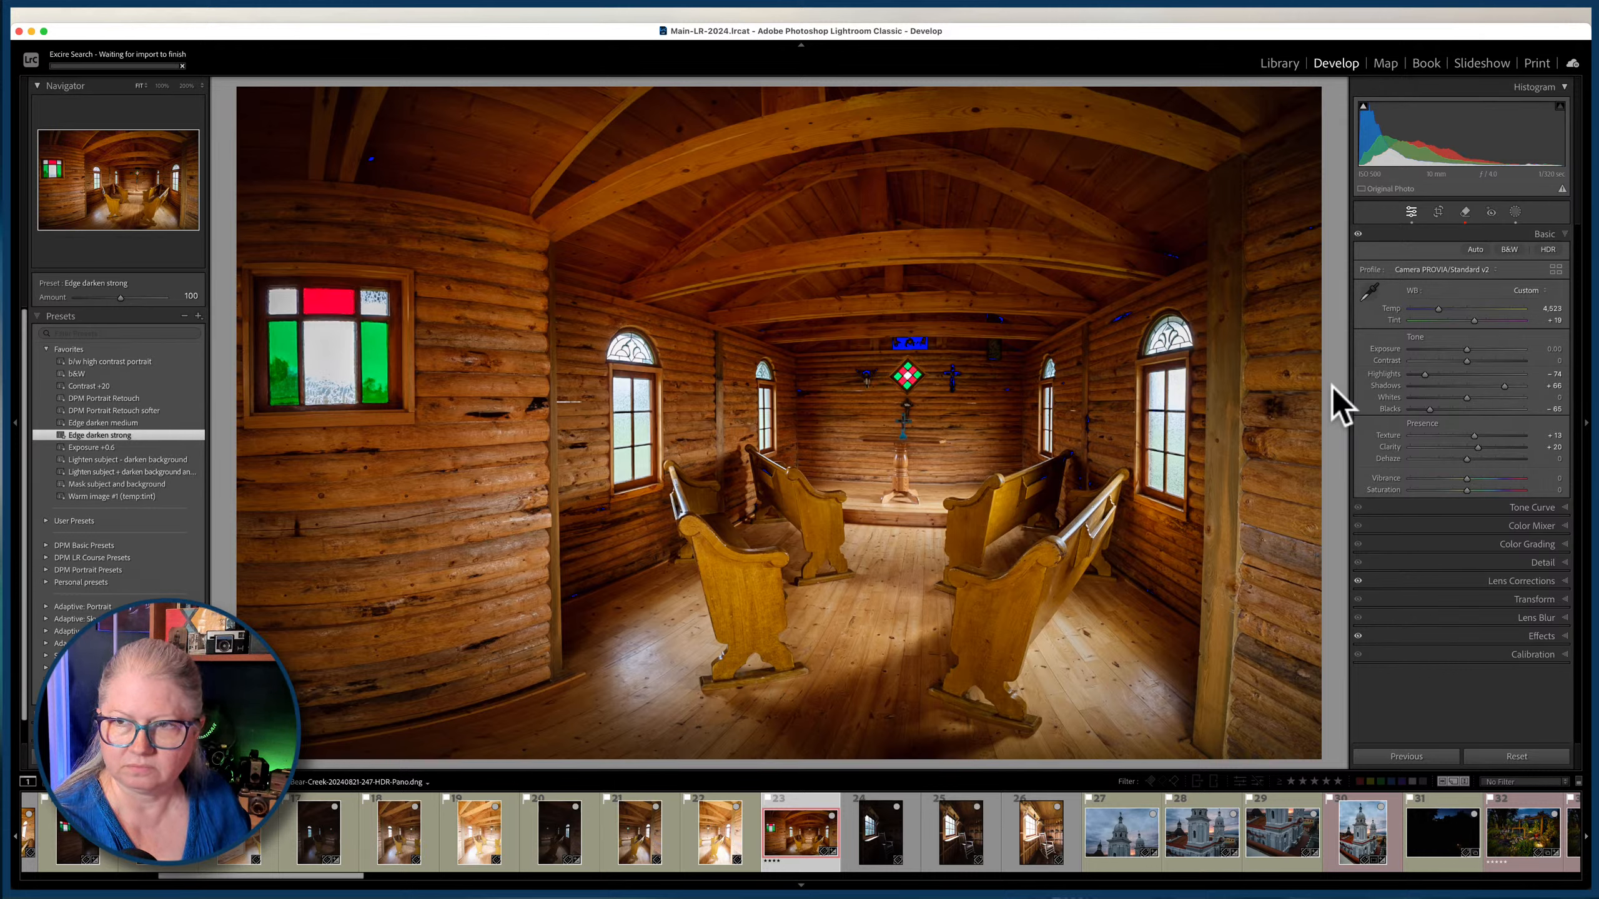
key("backslash")
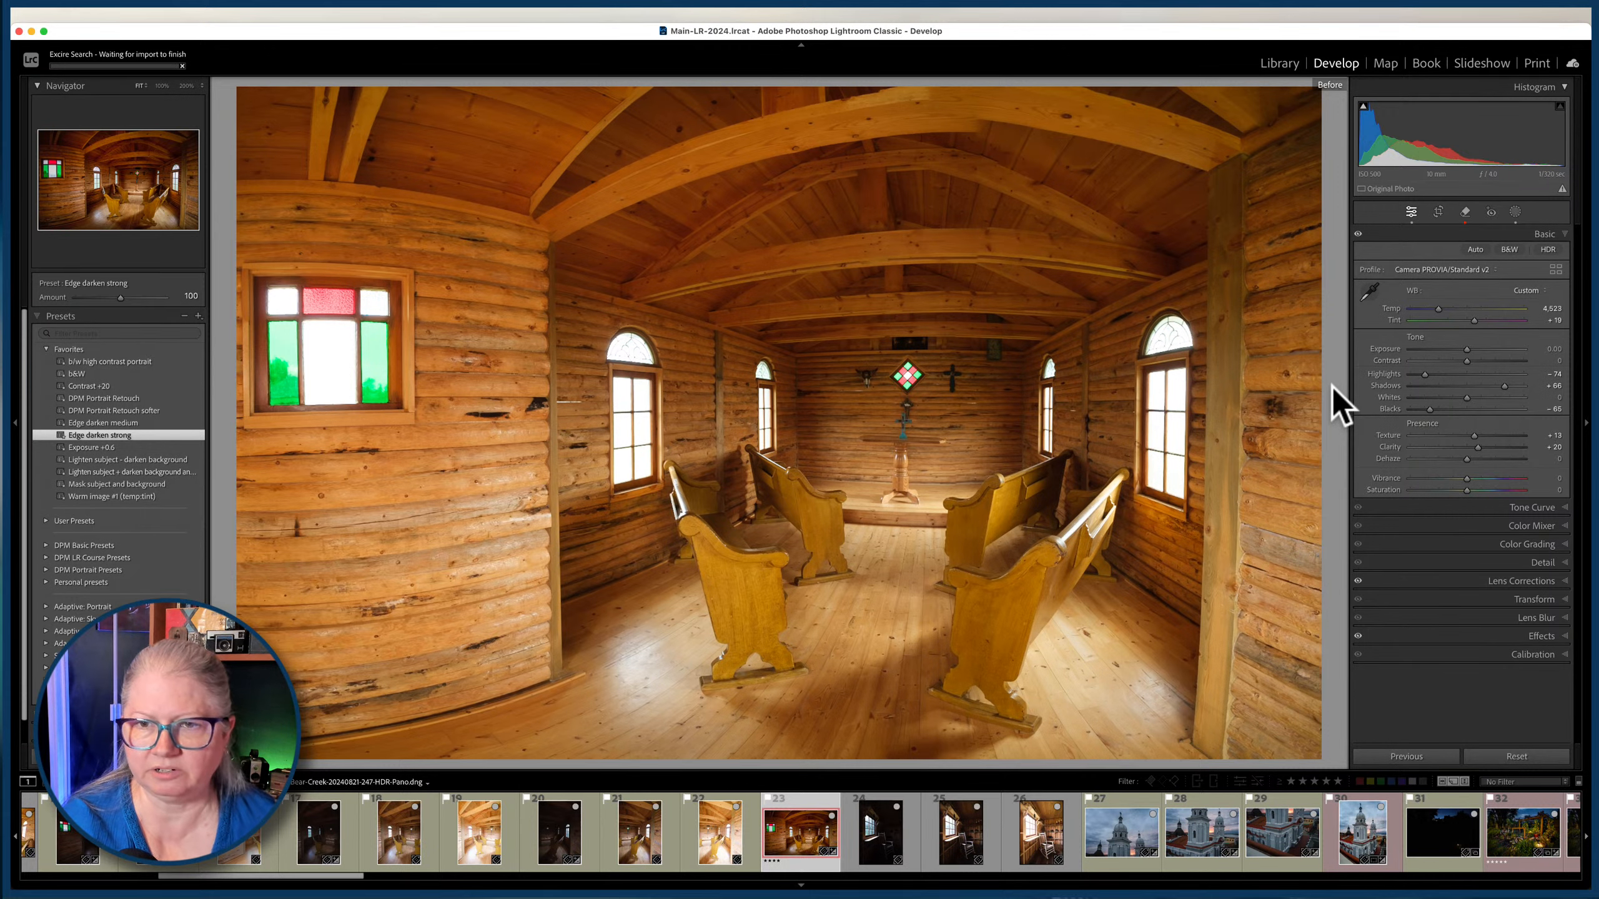
key("backslash")
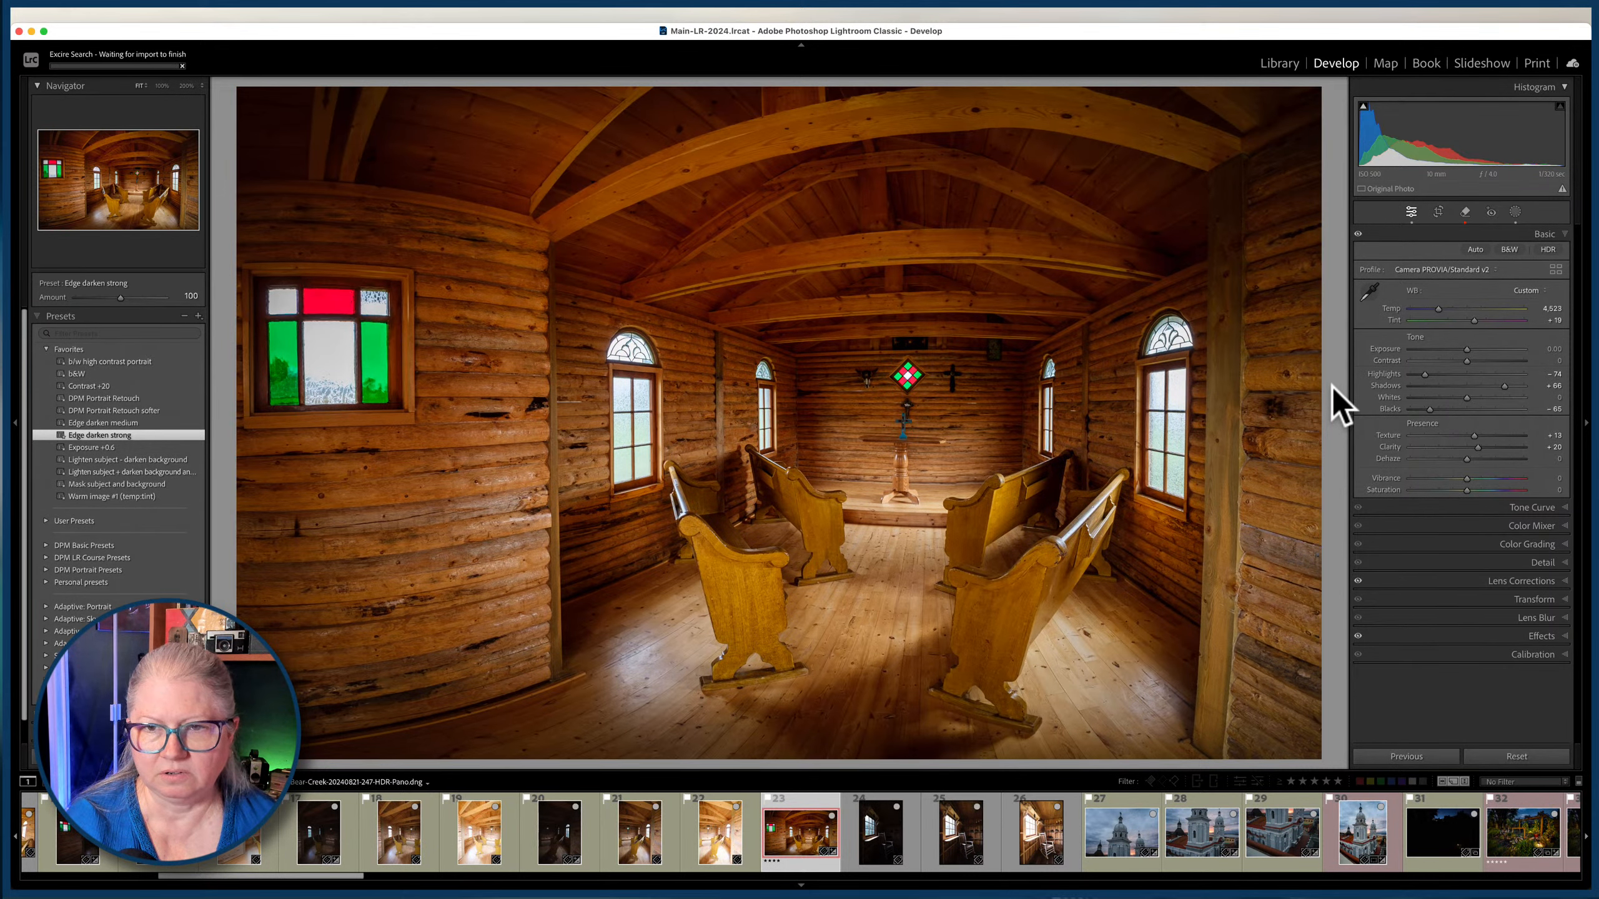
key("backslash")
key("backslash")
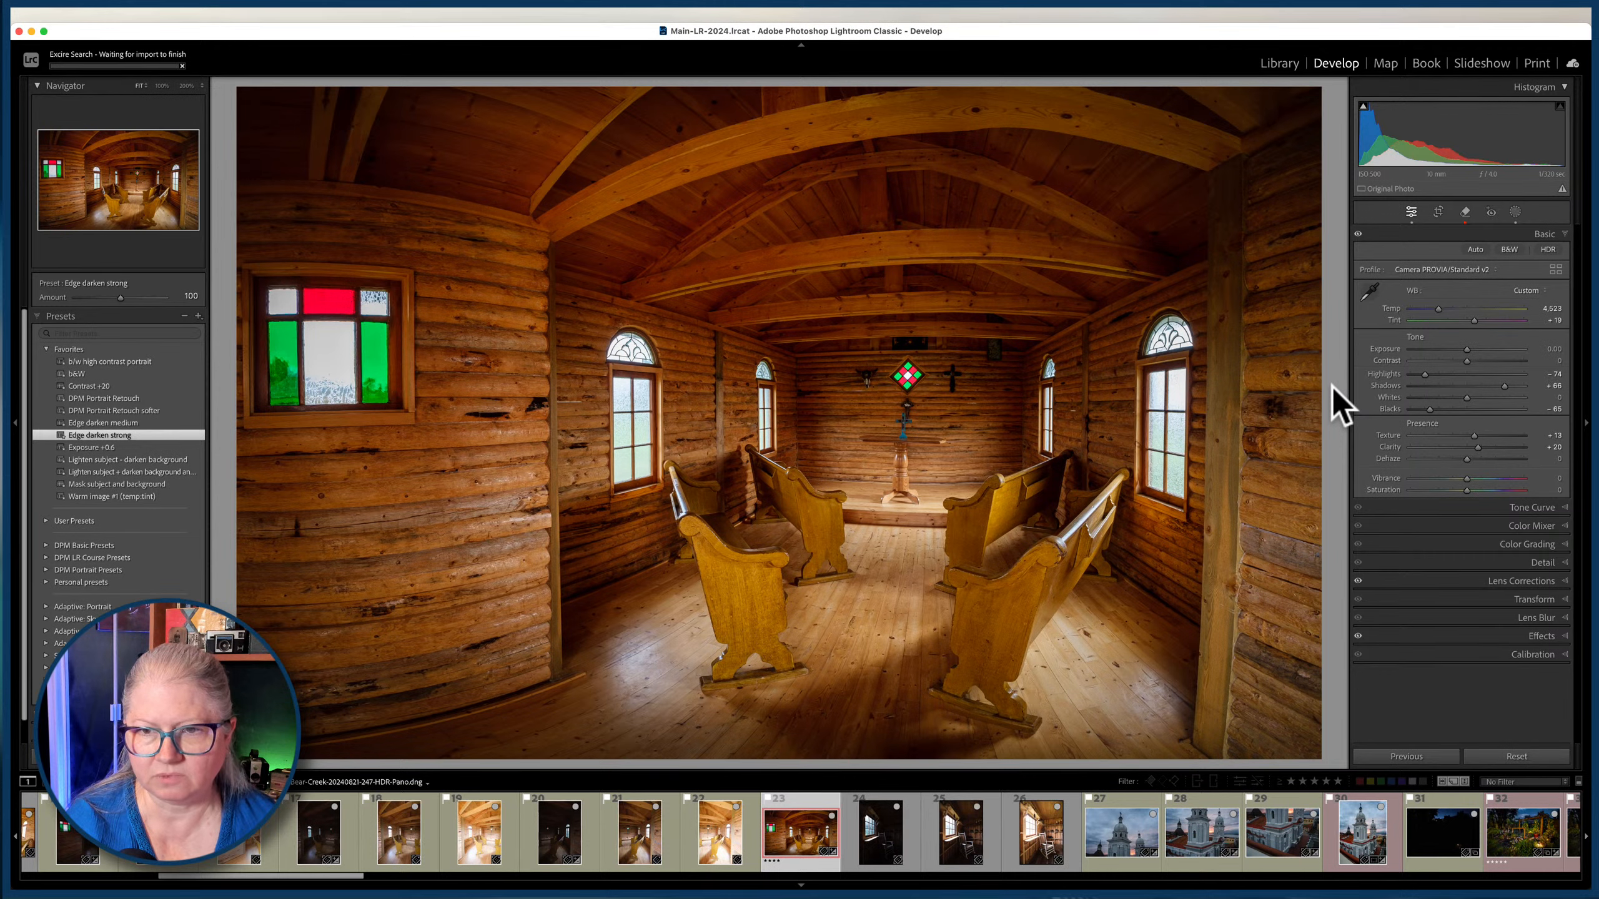
key("backslash")
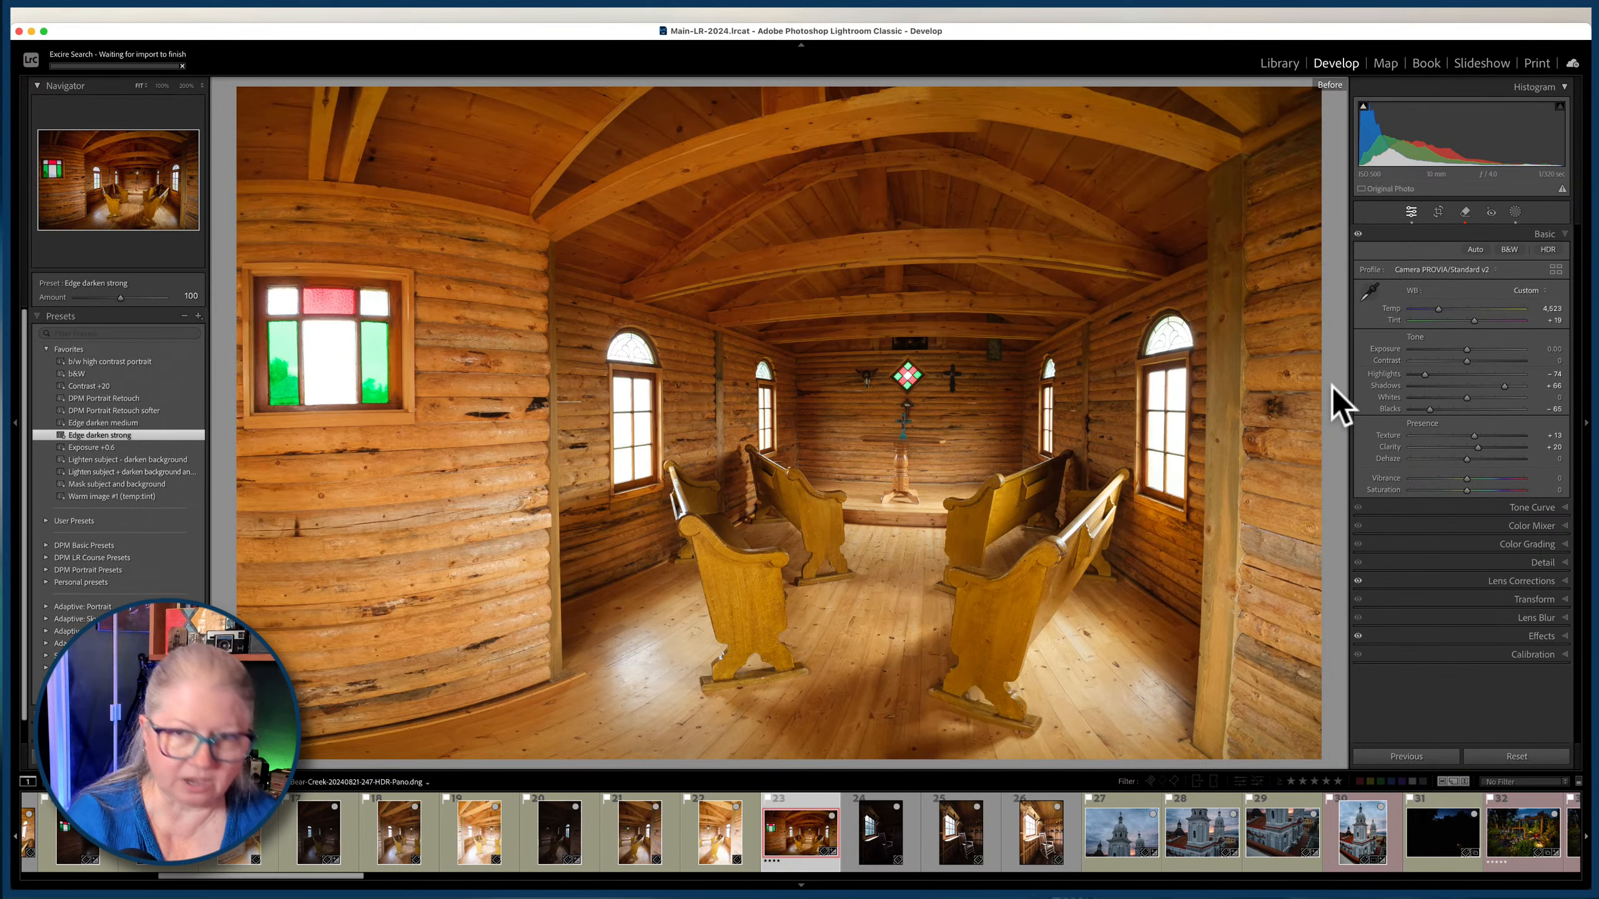
Examine the ceiling beams of the chapel panorama at 200% for stitching seams, comparing the before and after versions.
left_click(963, 127)
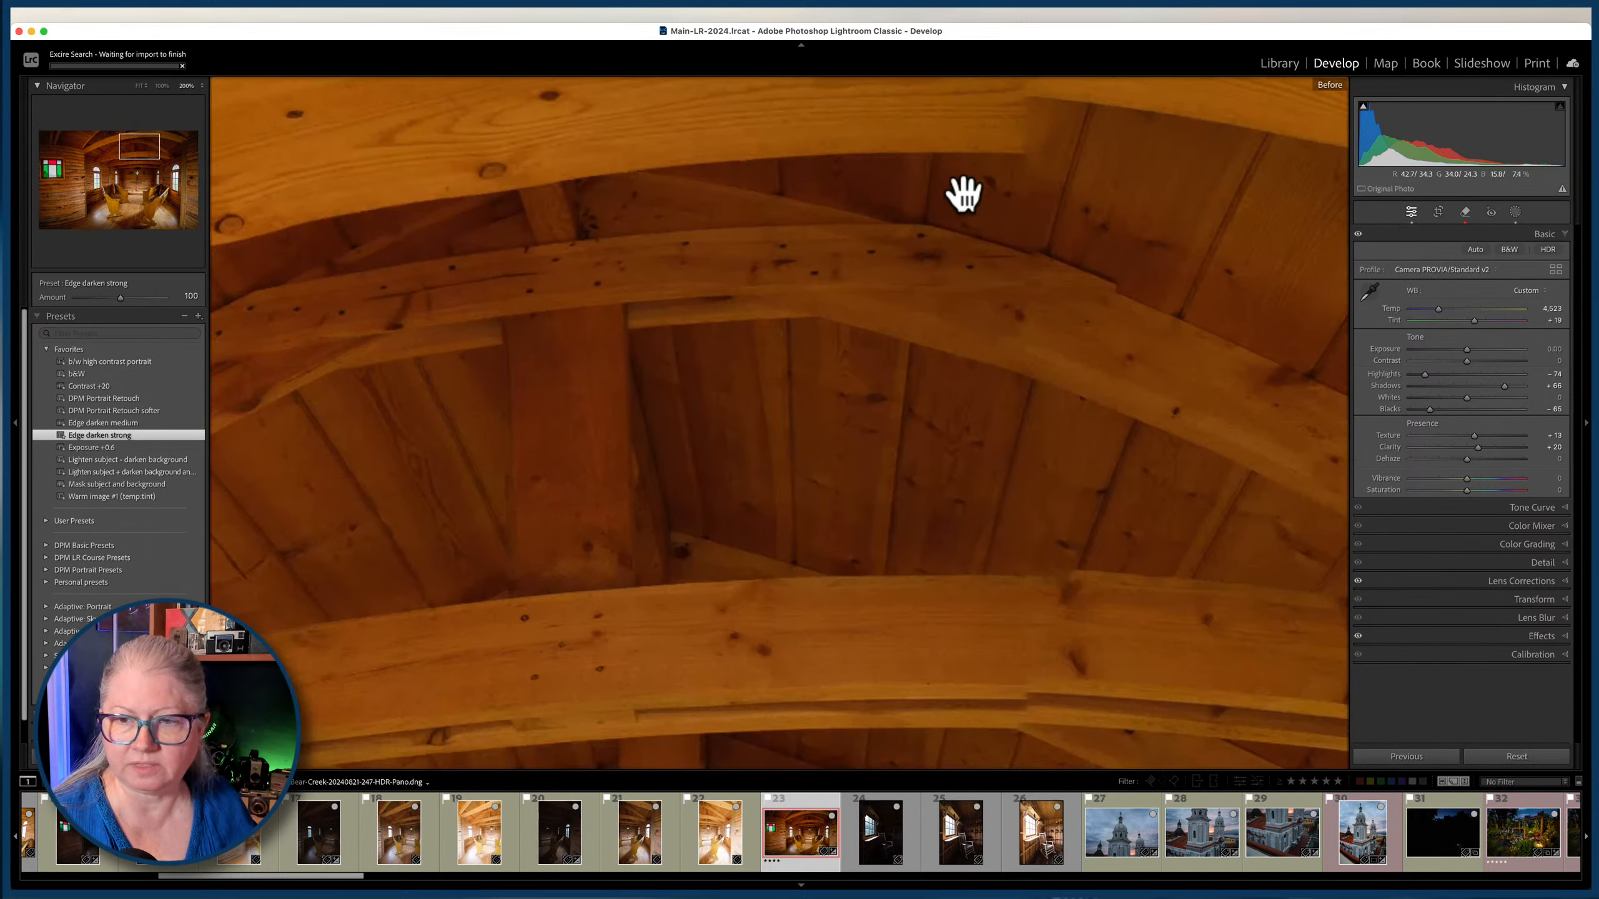
scroll(963, 193, "up", 3)
scroll(1096, 227, "down", 8)
key("backslash")
key("backslash")
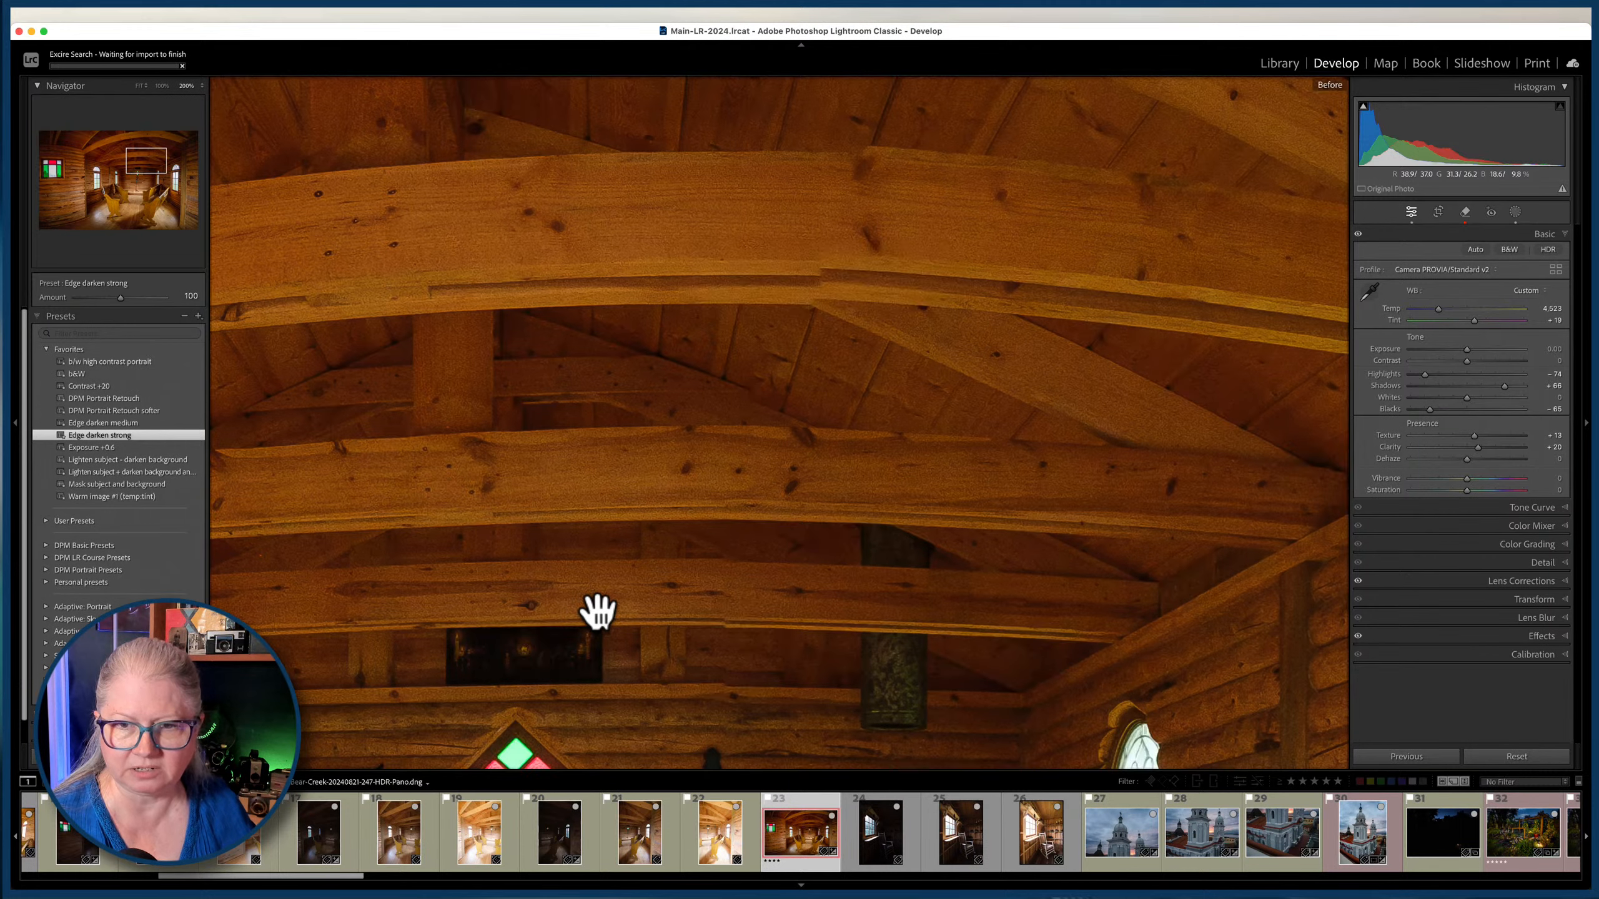
key("backslash")
key("backslash")
scroll(1010, 318, "down", 15)
key("backslash")
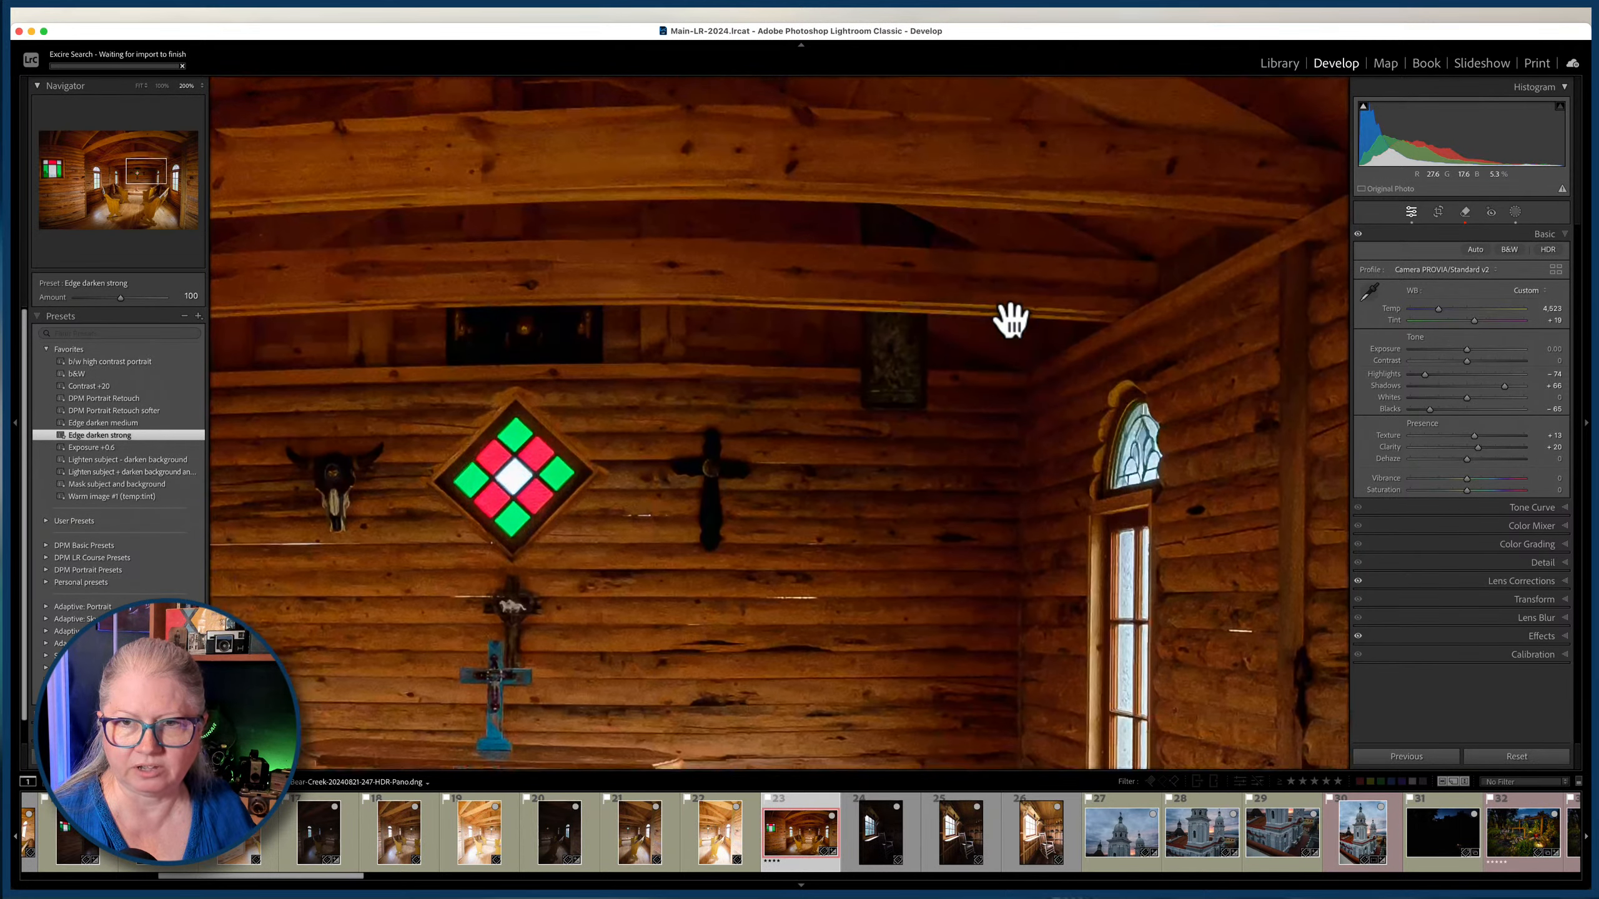
Inspect the altar and the lower-left floor corner of the chapel panorama, comparing before and after at the corner.
scroll(1010, 318, "left", 5)
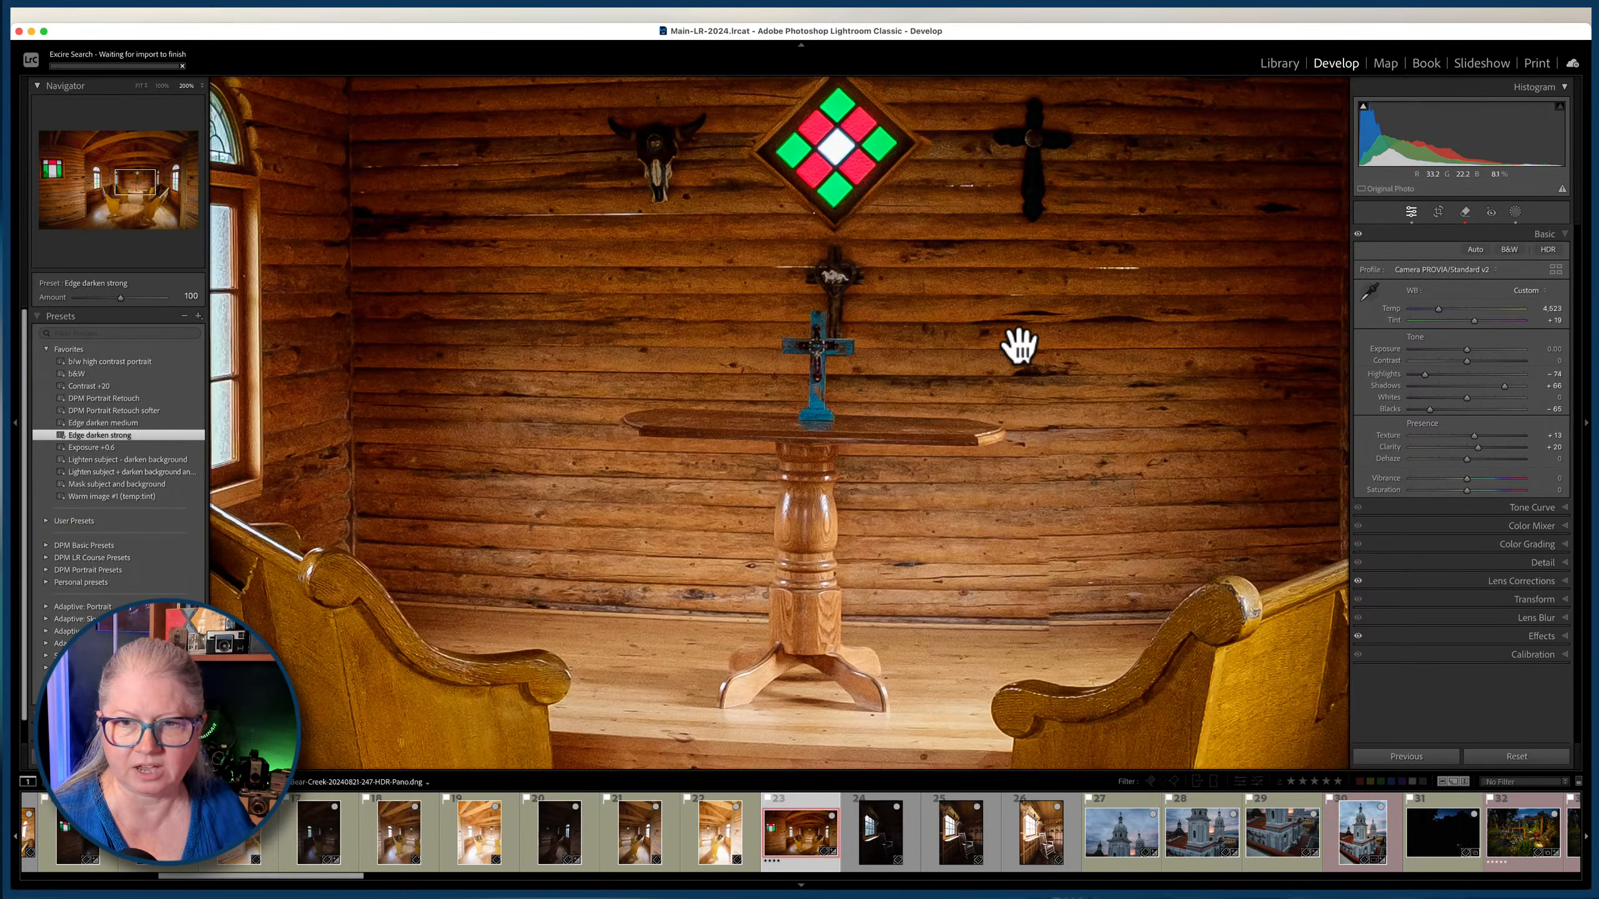
scroll(889, 498, "down", 15)
scroll(889, 498, "left", 10)
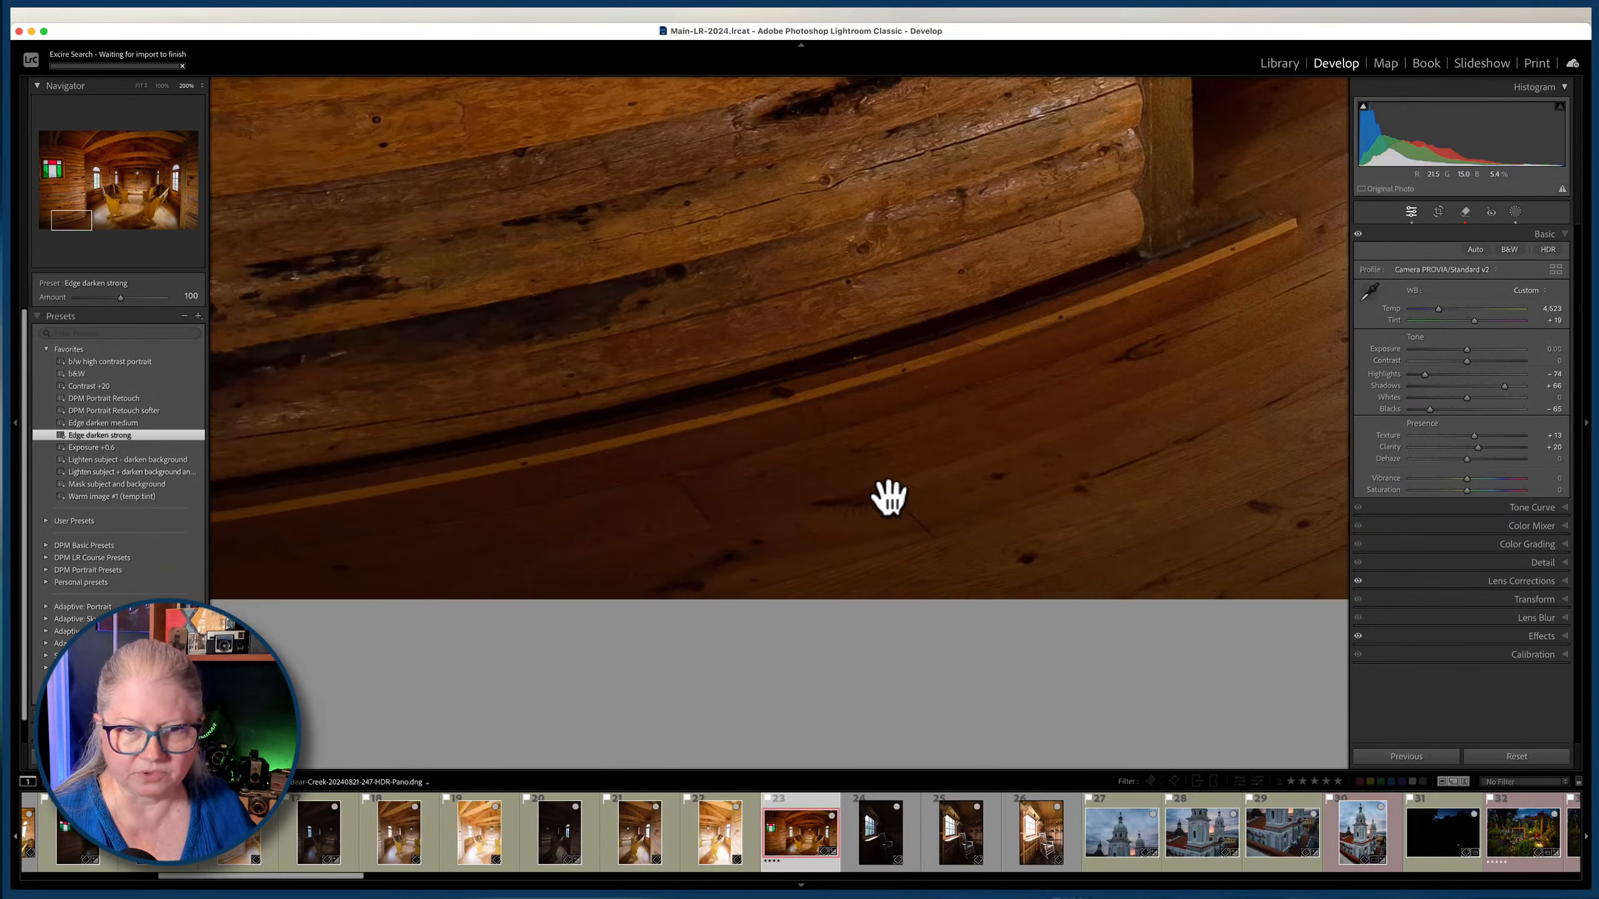
key("backslash")
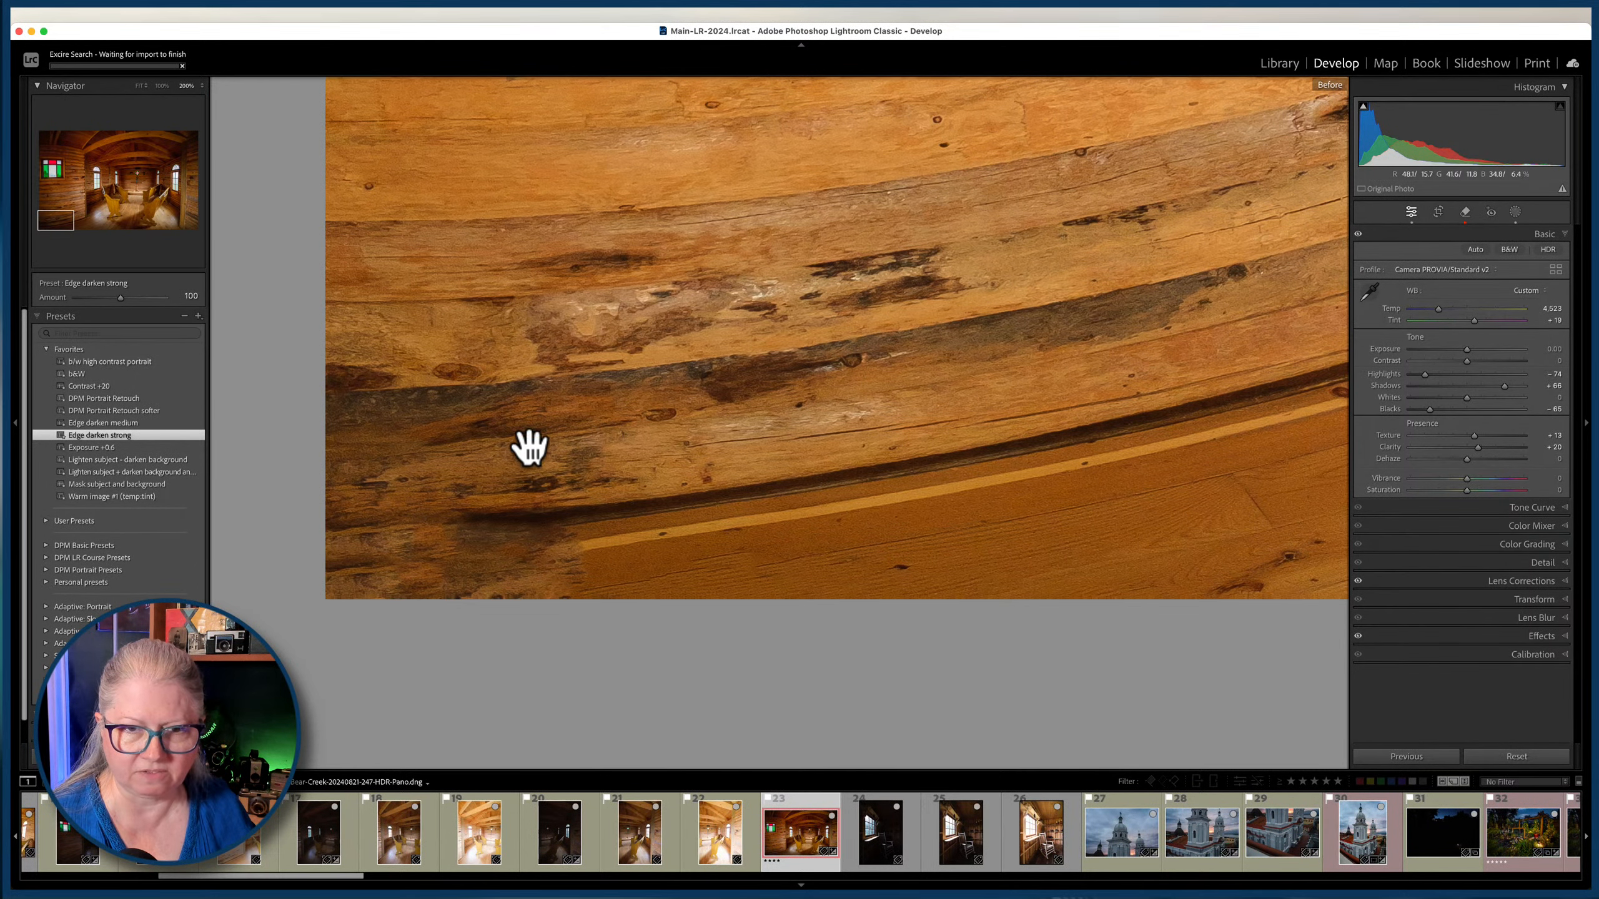
key("backslash")
left_click(145, 192)
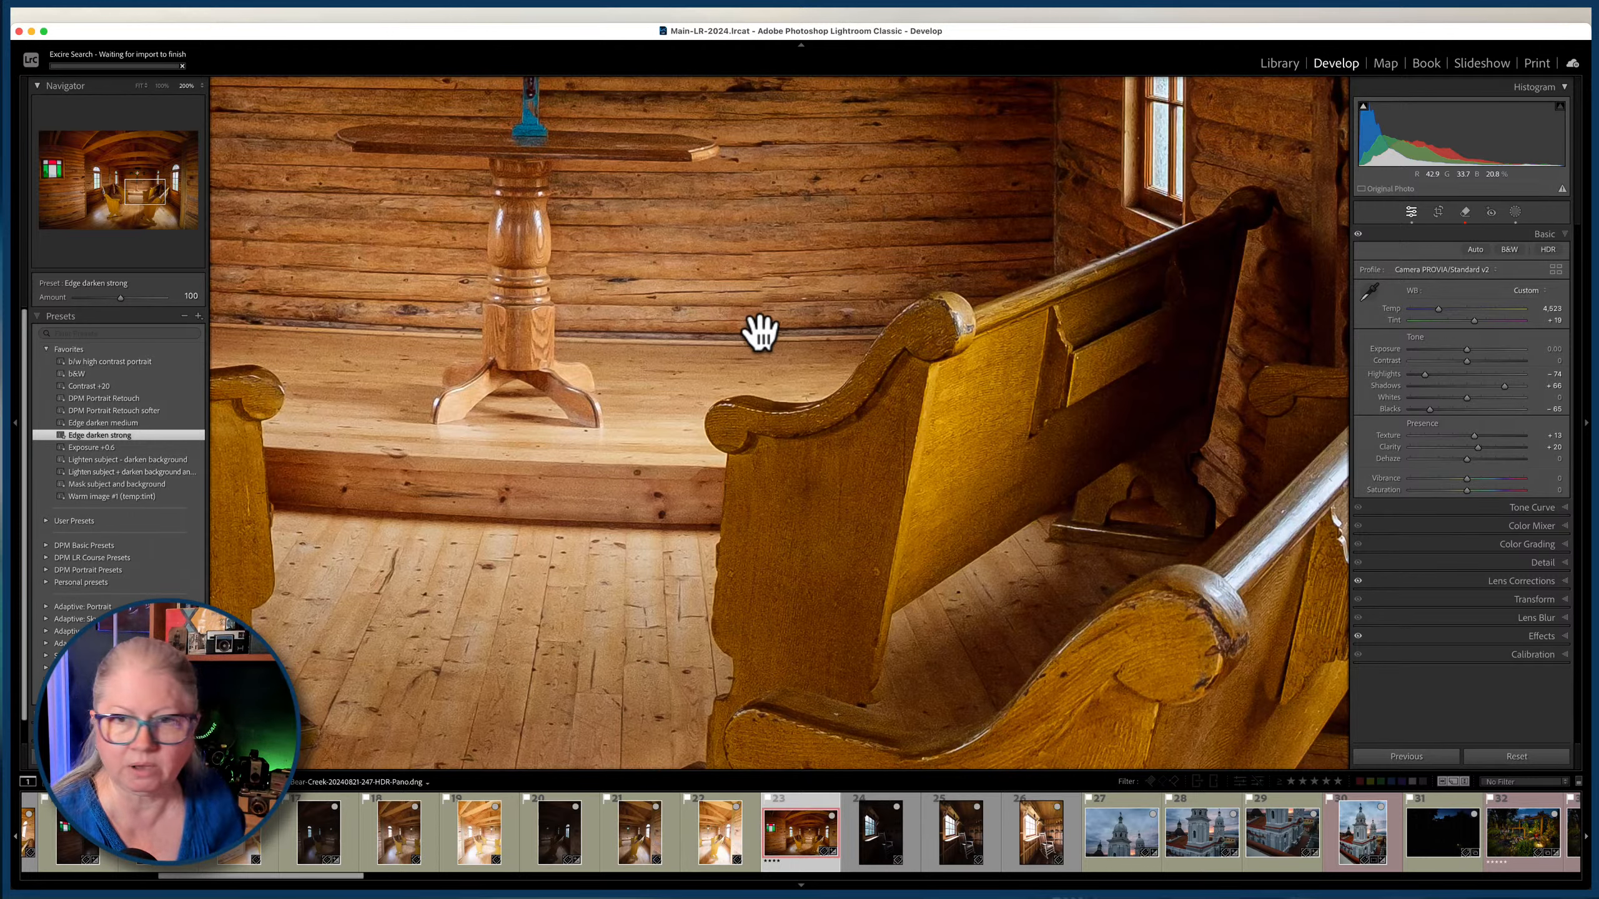
Remove the seam flaw where the altar platform meets the back wall with an enlarged Remove brush, and refresh the result.
key("q")
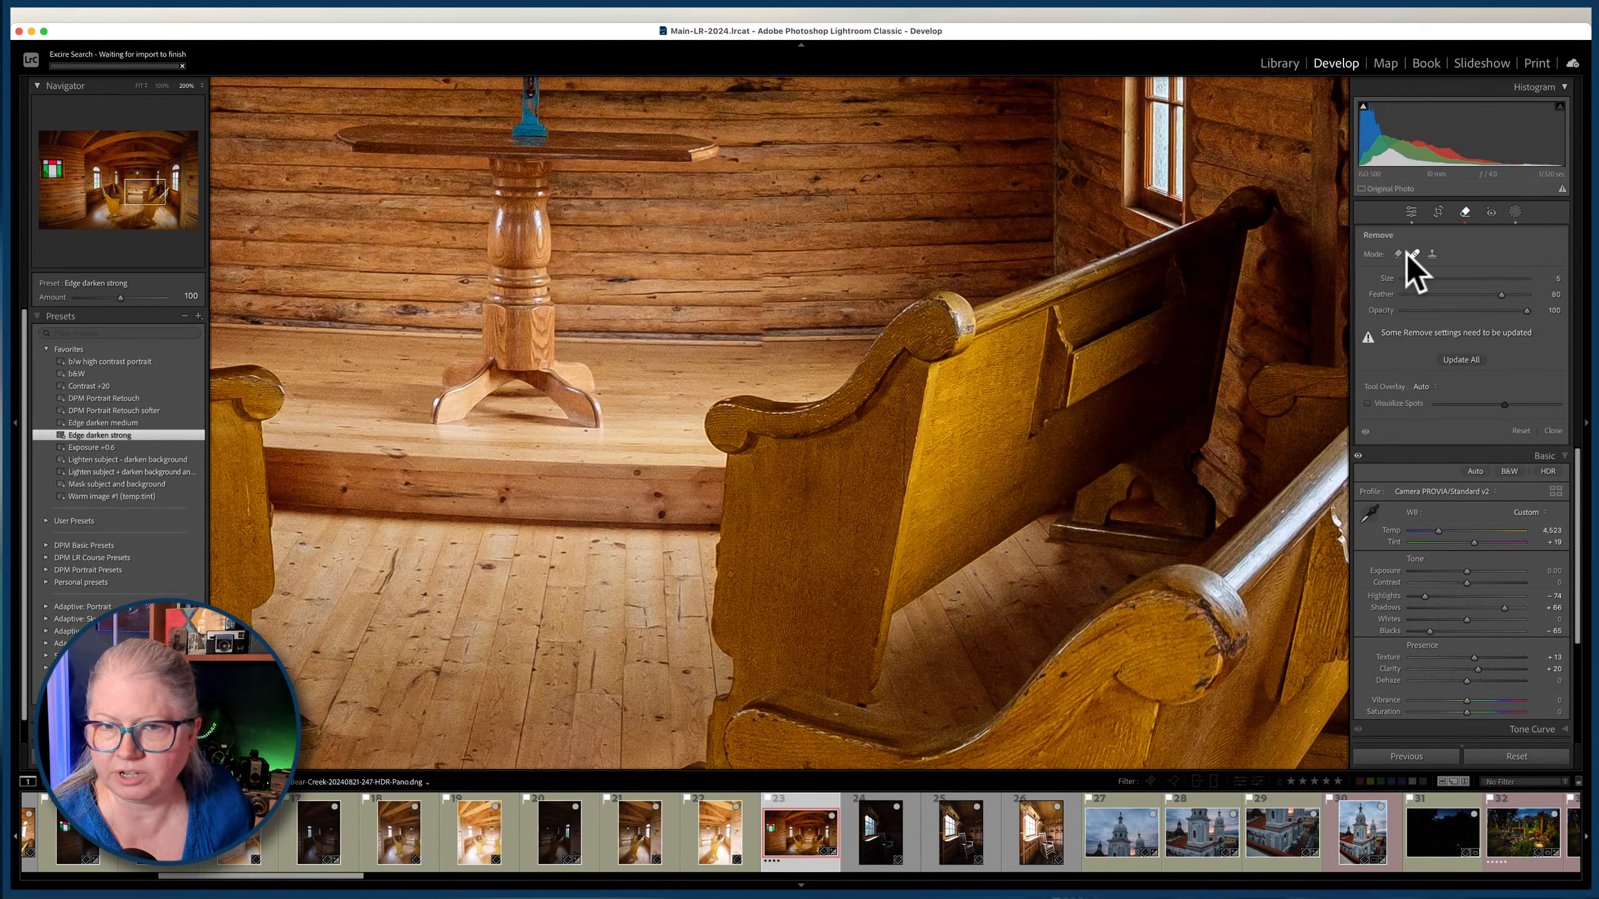
left_click(1398, 254)
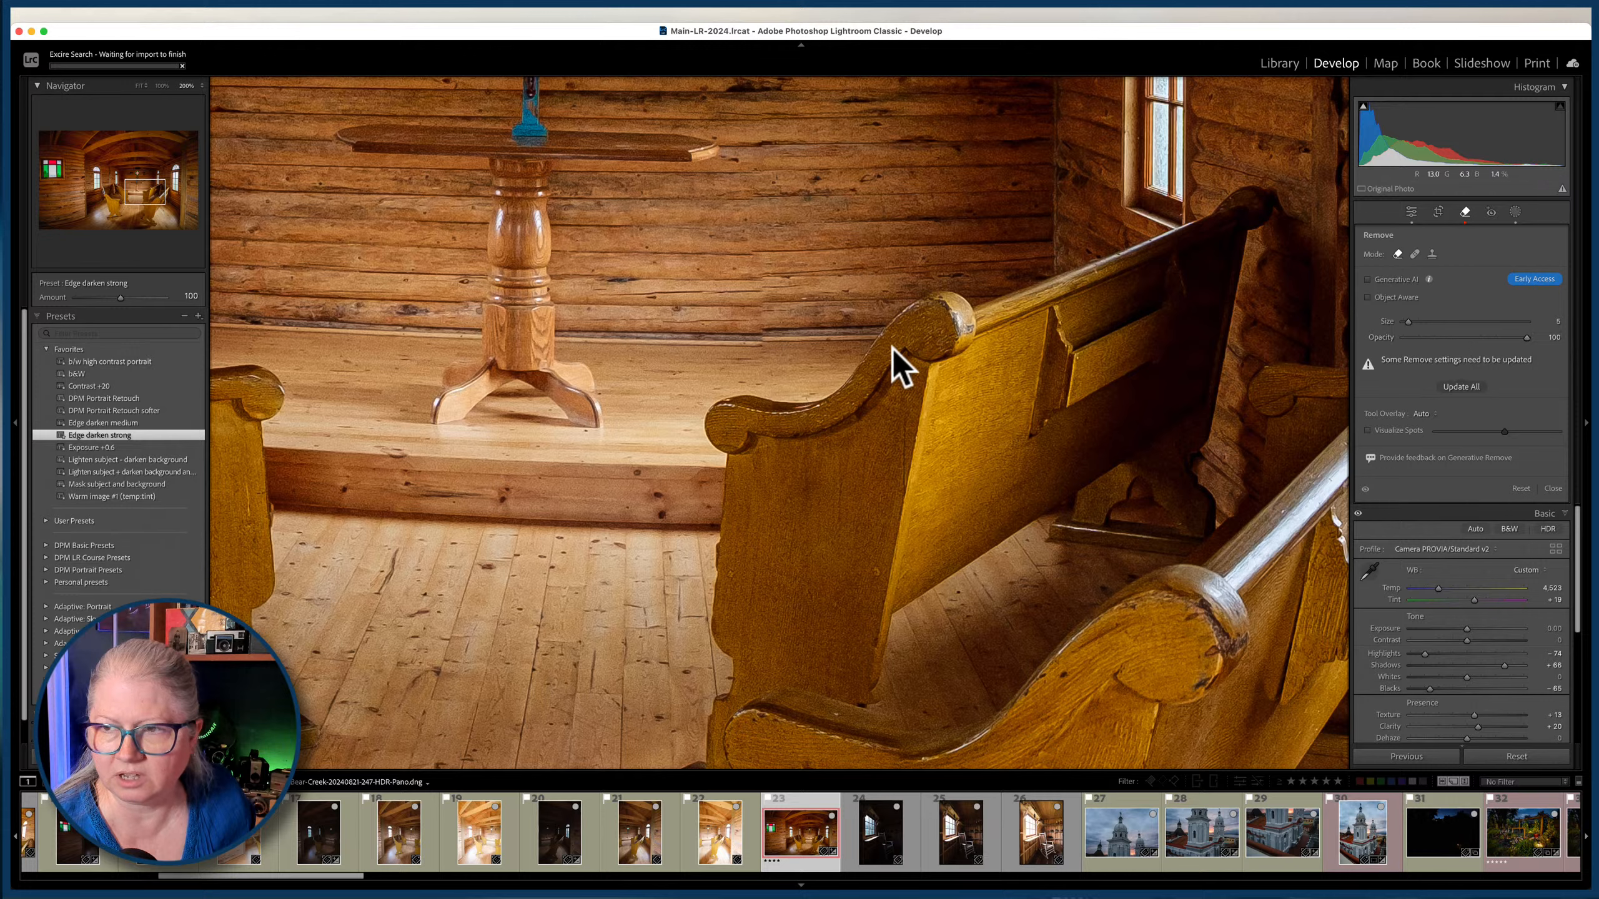
key("bracketright")
key("bracketright")
key("bracketright")
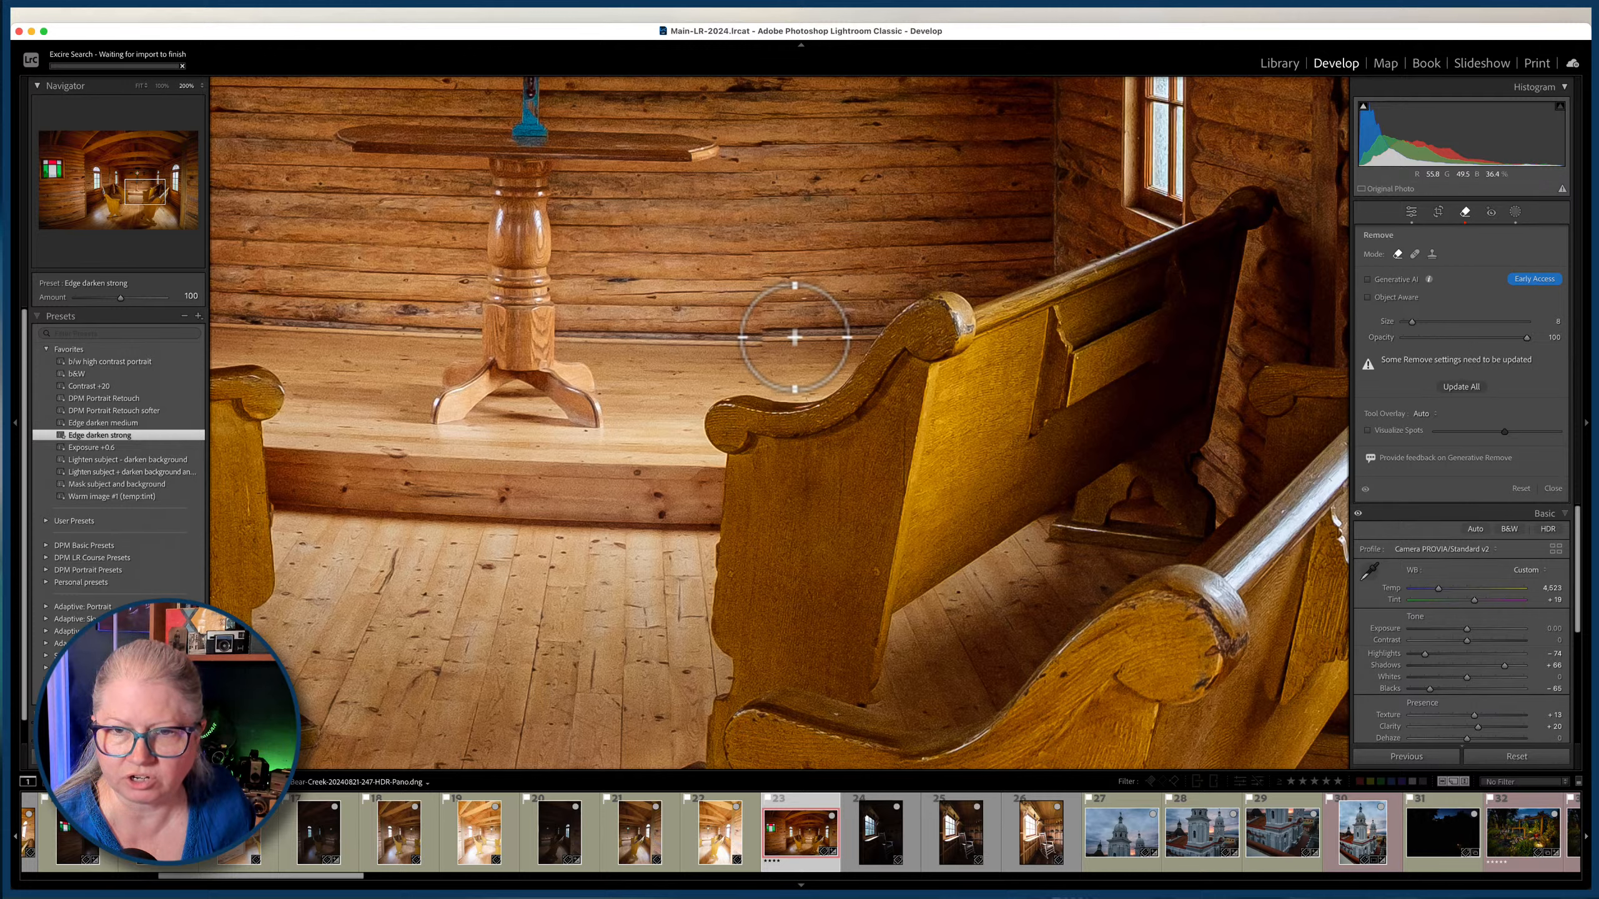
mouse_move(794, 338)
left_mouse_down()
mouse_move(689, 340)
mouse_move(789, 336)
left_mouse_up()
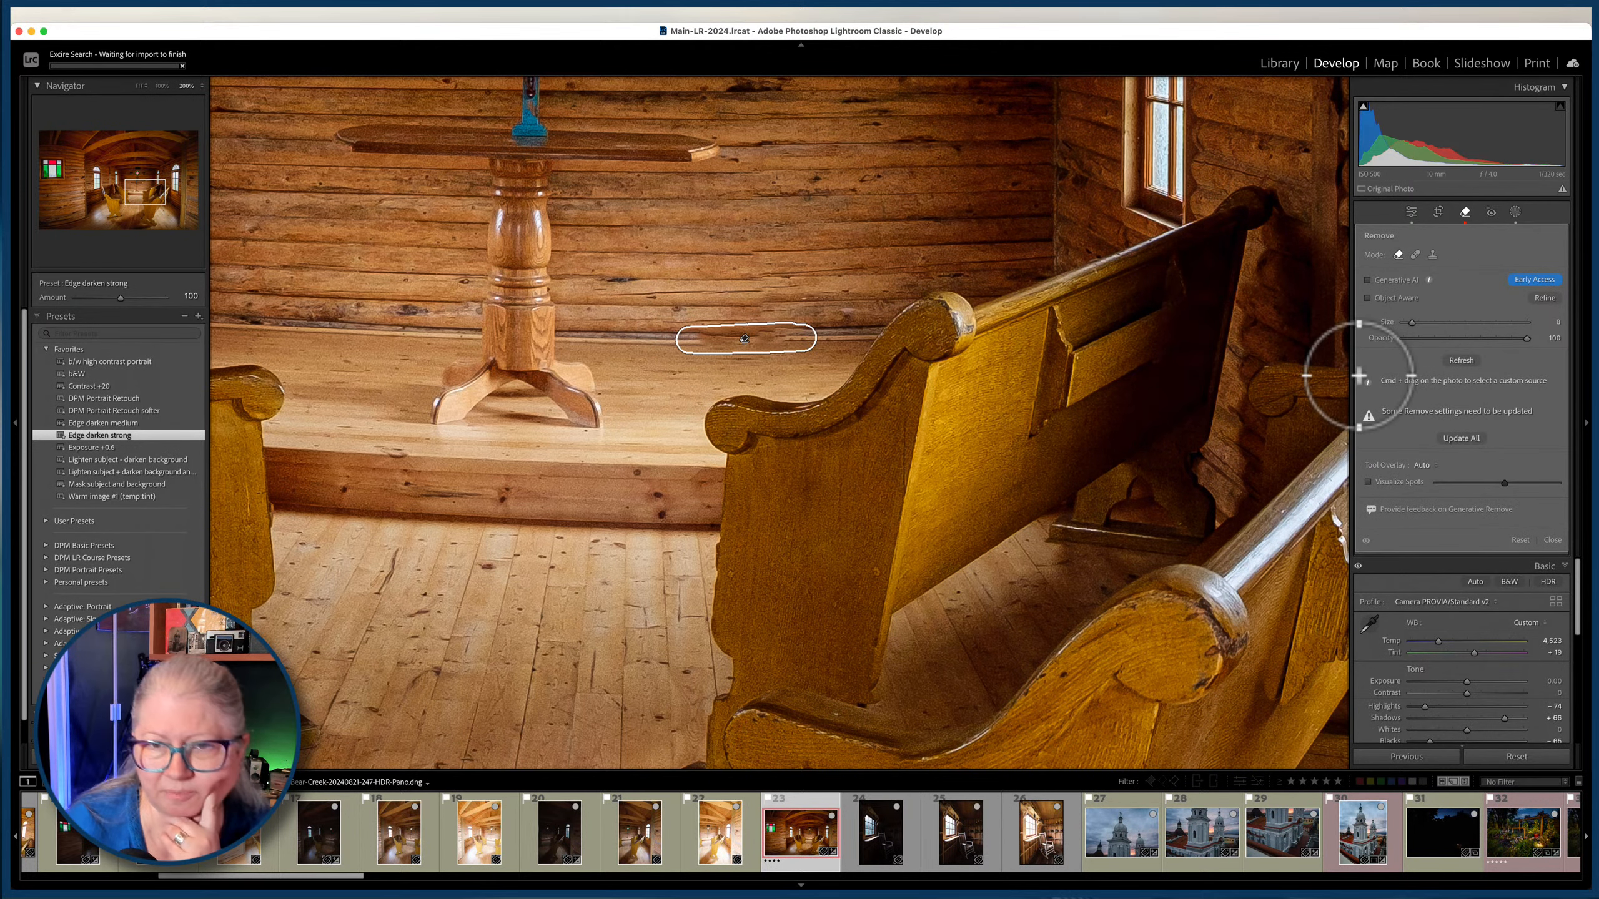
left_click(1459, 359)
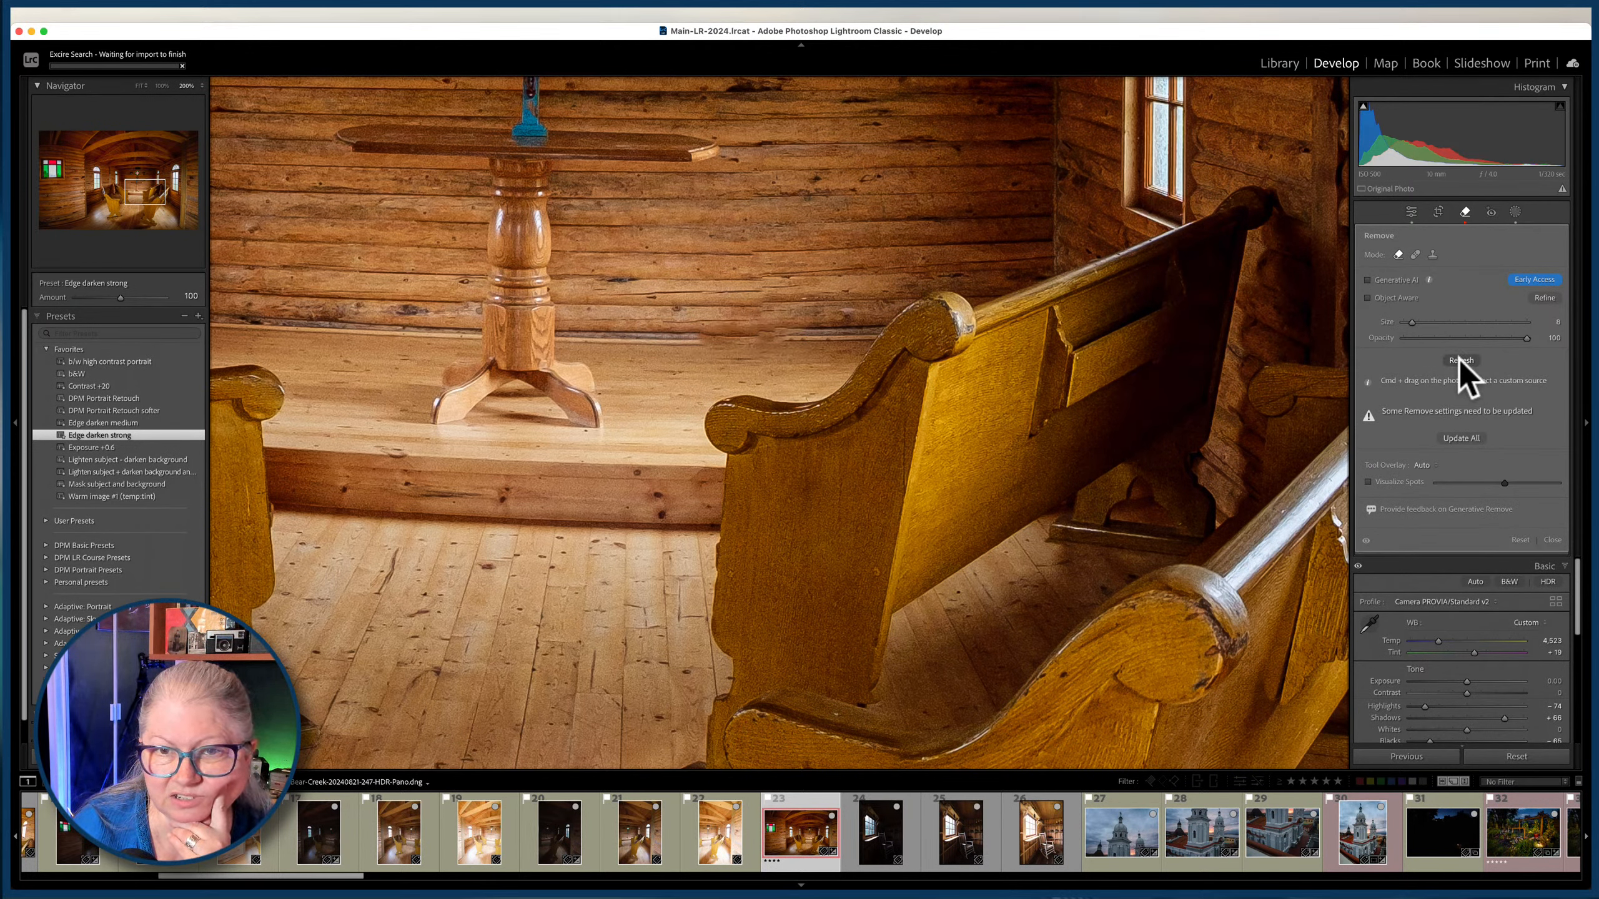
Regenerate the removal at the altar platform's back edge with Generative AI and step through its variations.
left_click(1367, 280)
left_click(1456, 360)
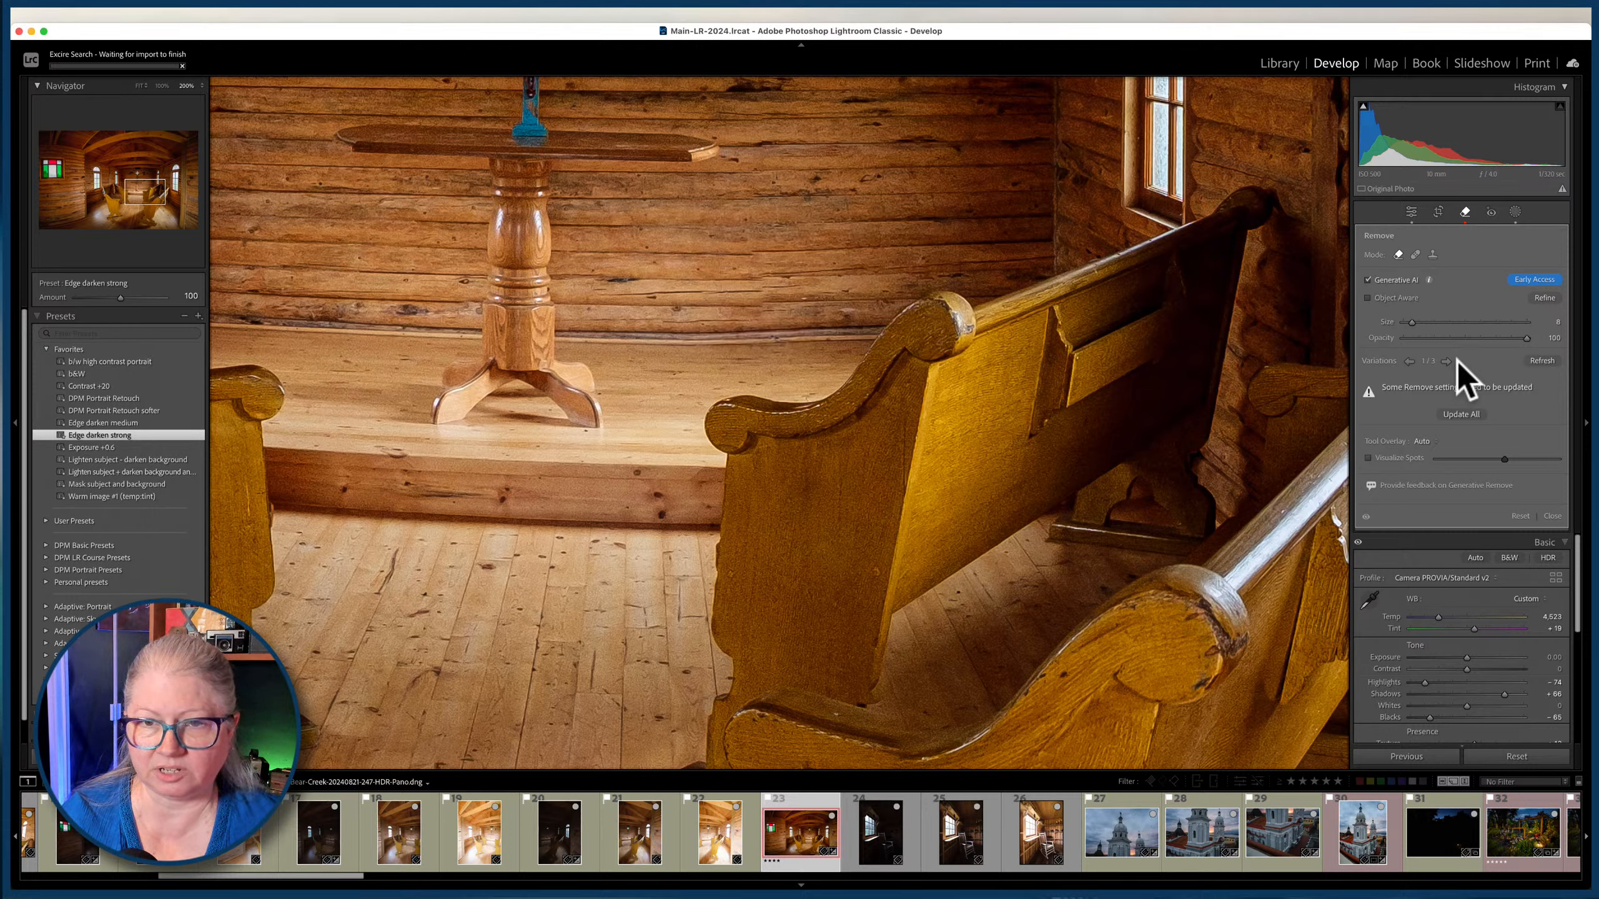
left_click(1446, 361)
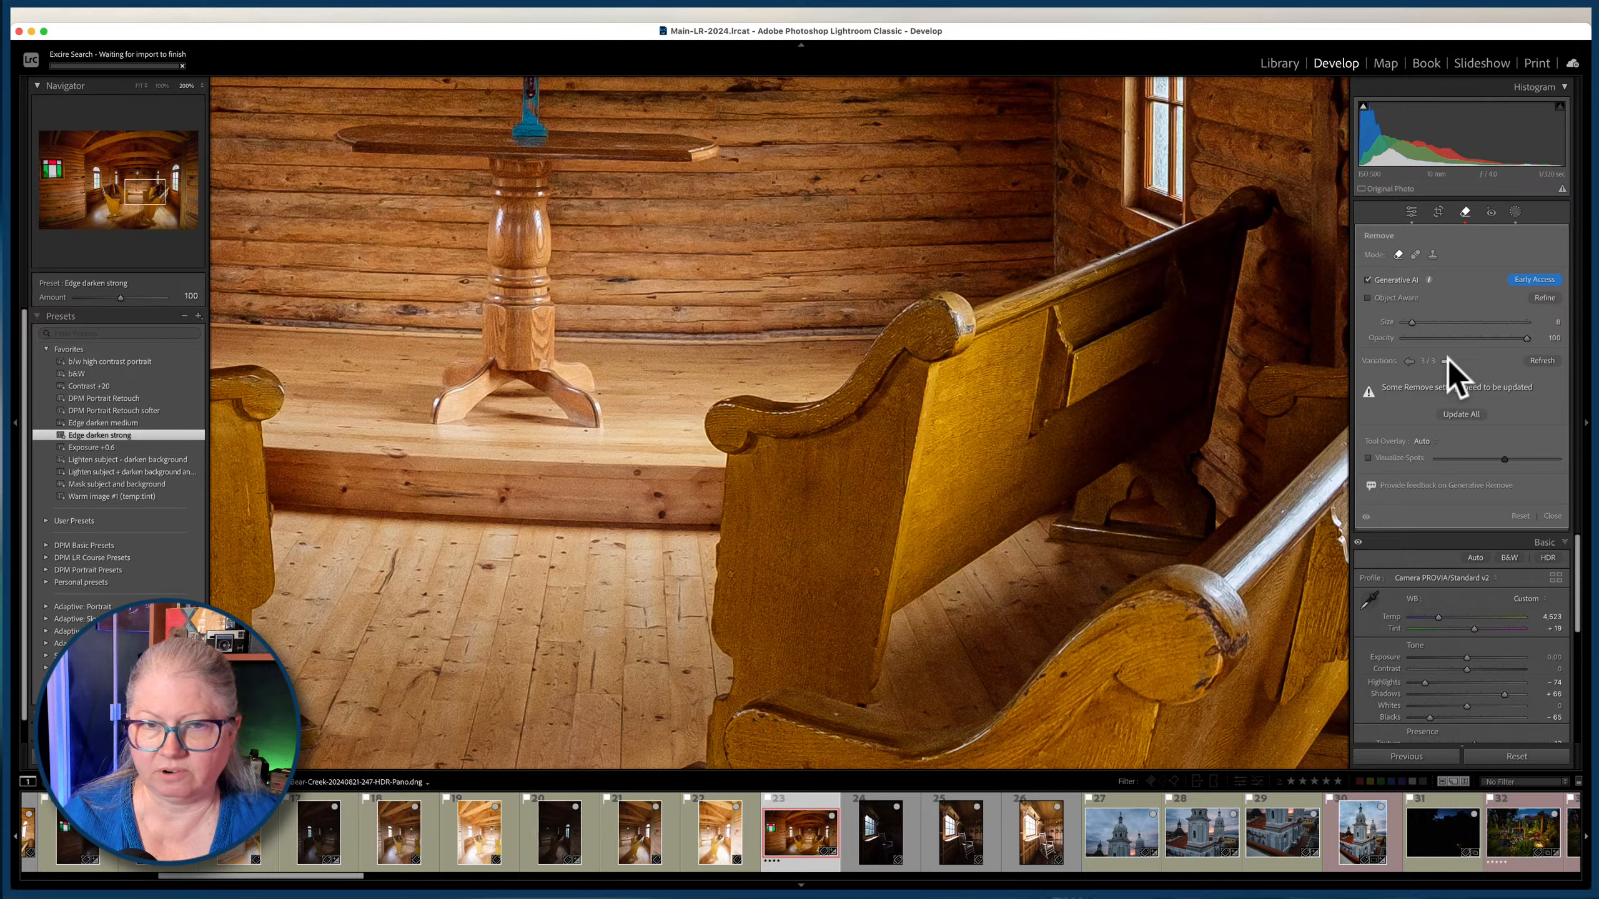
left_click(1446, 361)
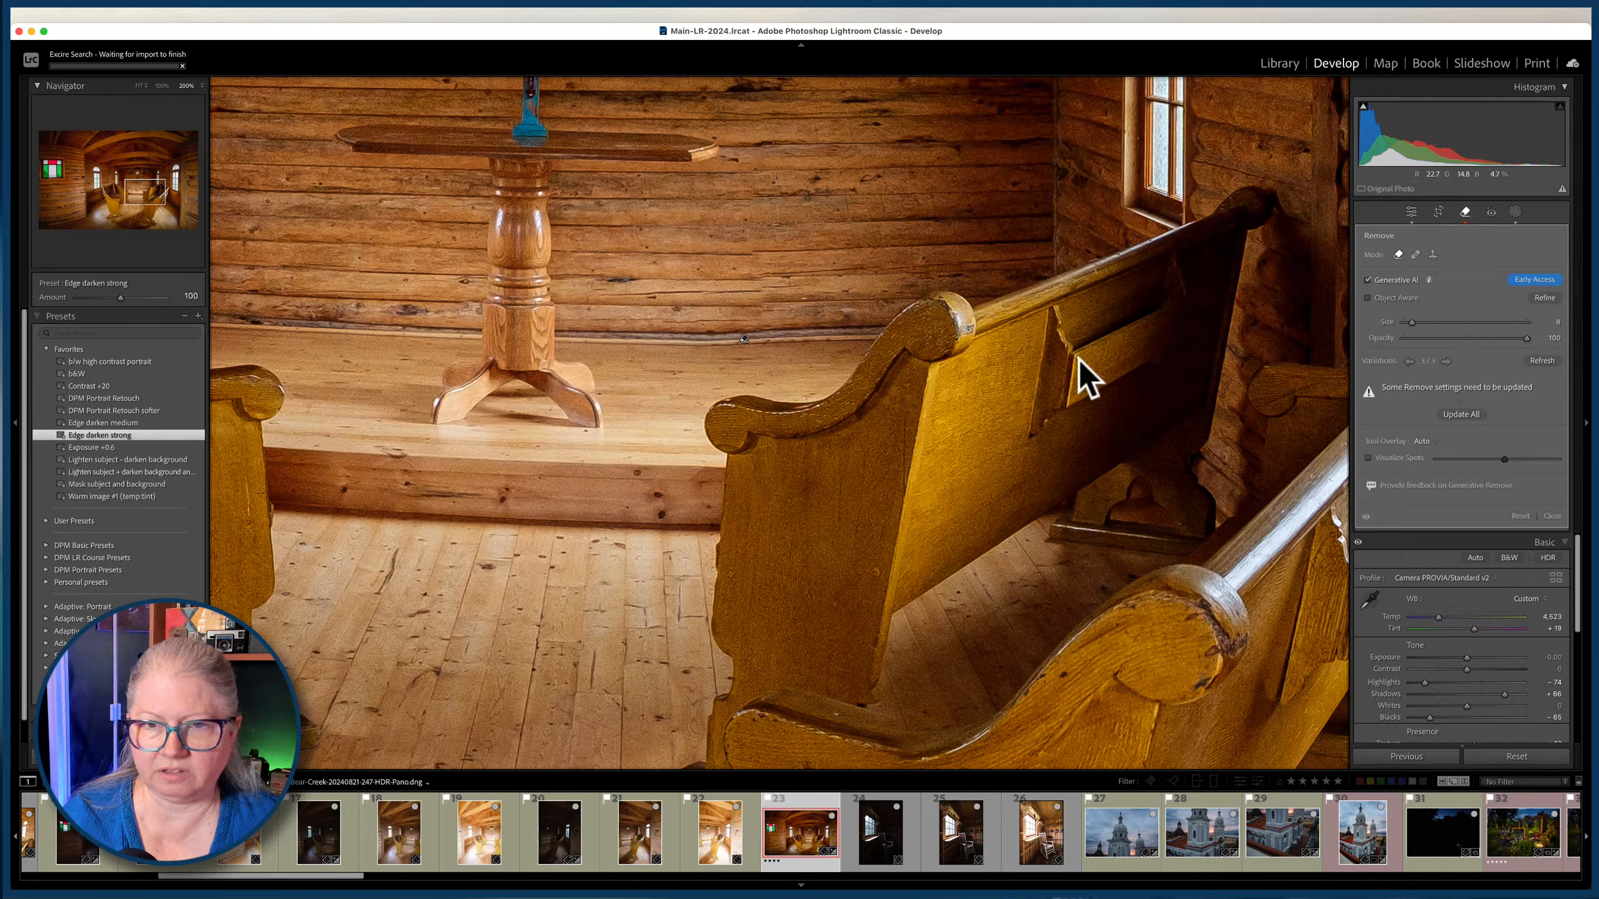
Compare the ceiling beams with the Remove edits off and on, and return to the photo grid.
left_click(1365, 516)
left_click_drag(1001, 196, 1008, 725)
left_click_drag(1021, 322, 1027, 573)
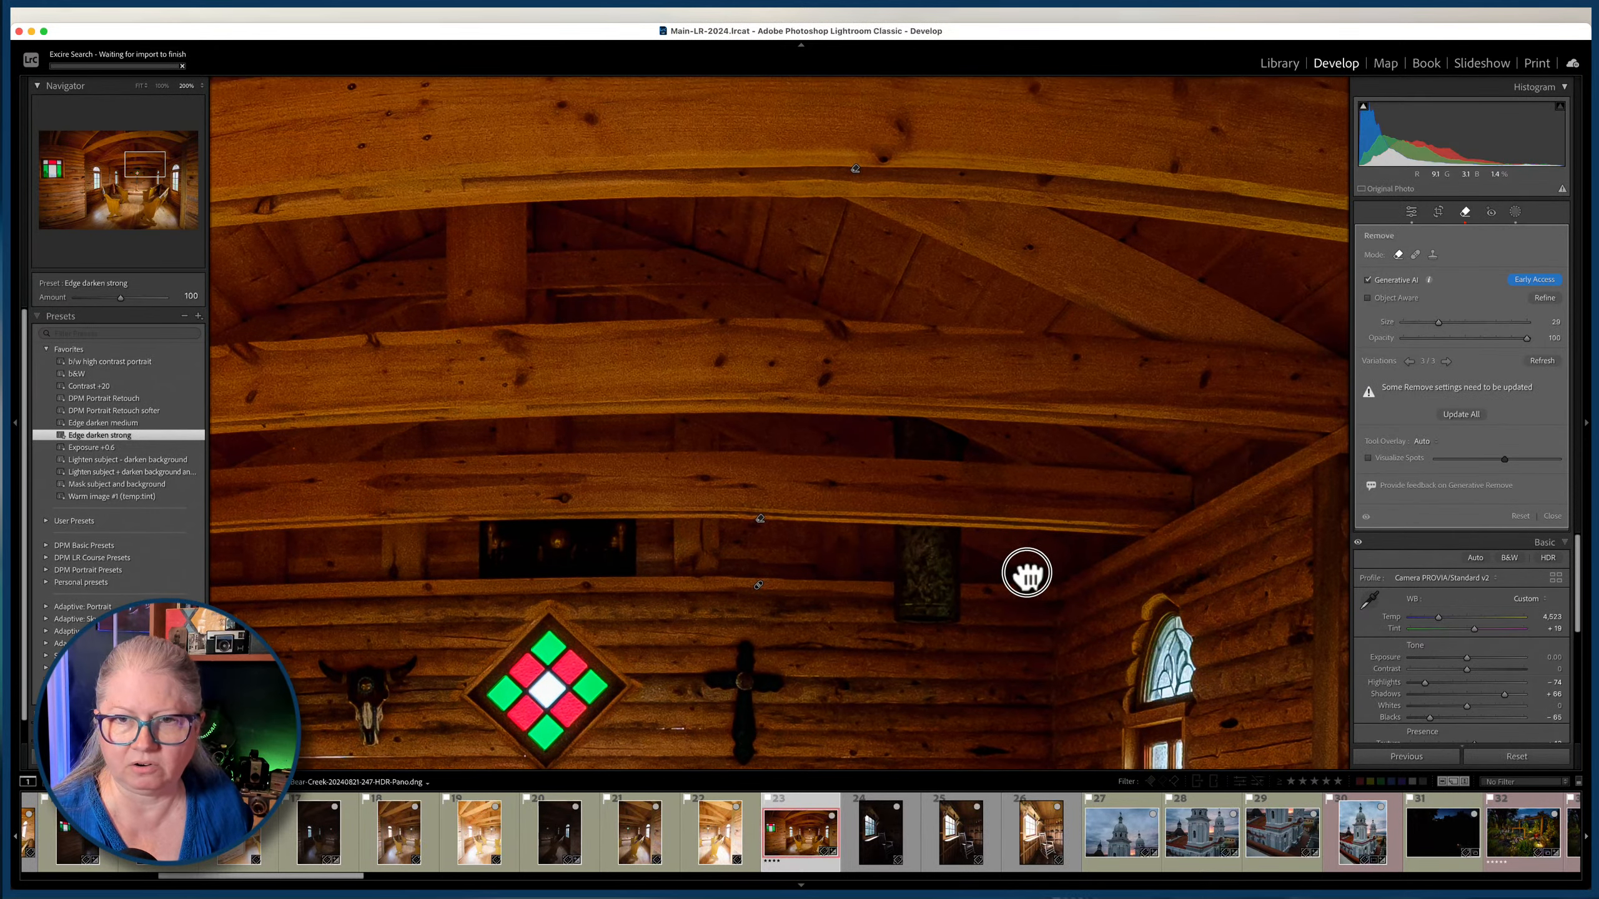
left_click(1367, 519)
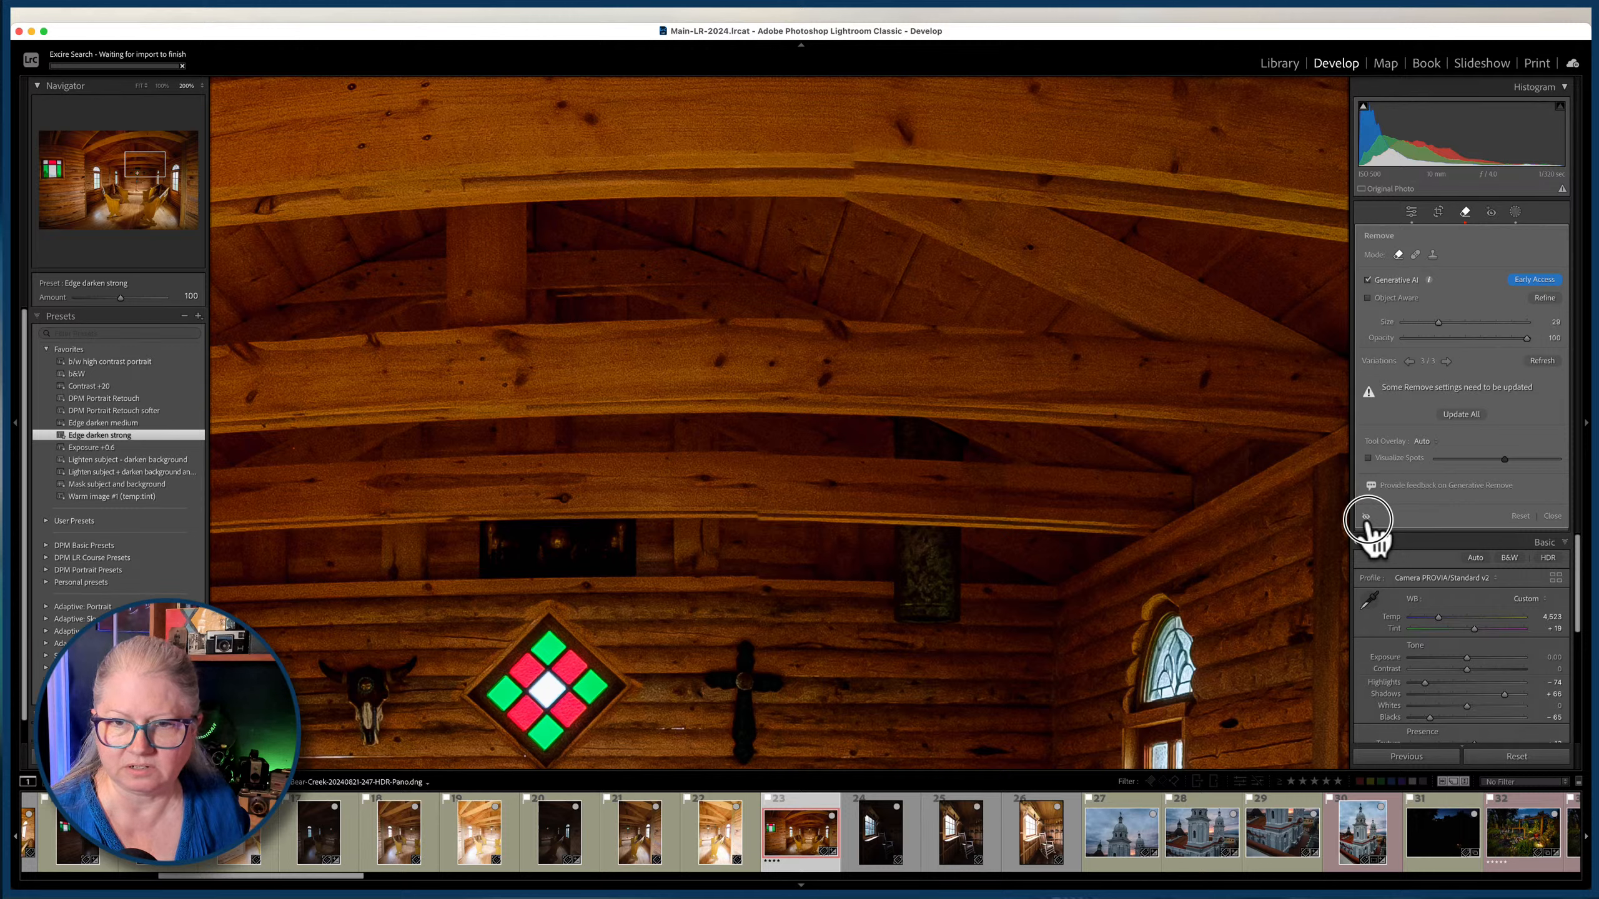
left_click(1367, 520)
left_click(1368, 519)
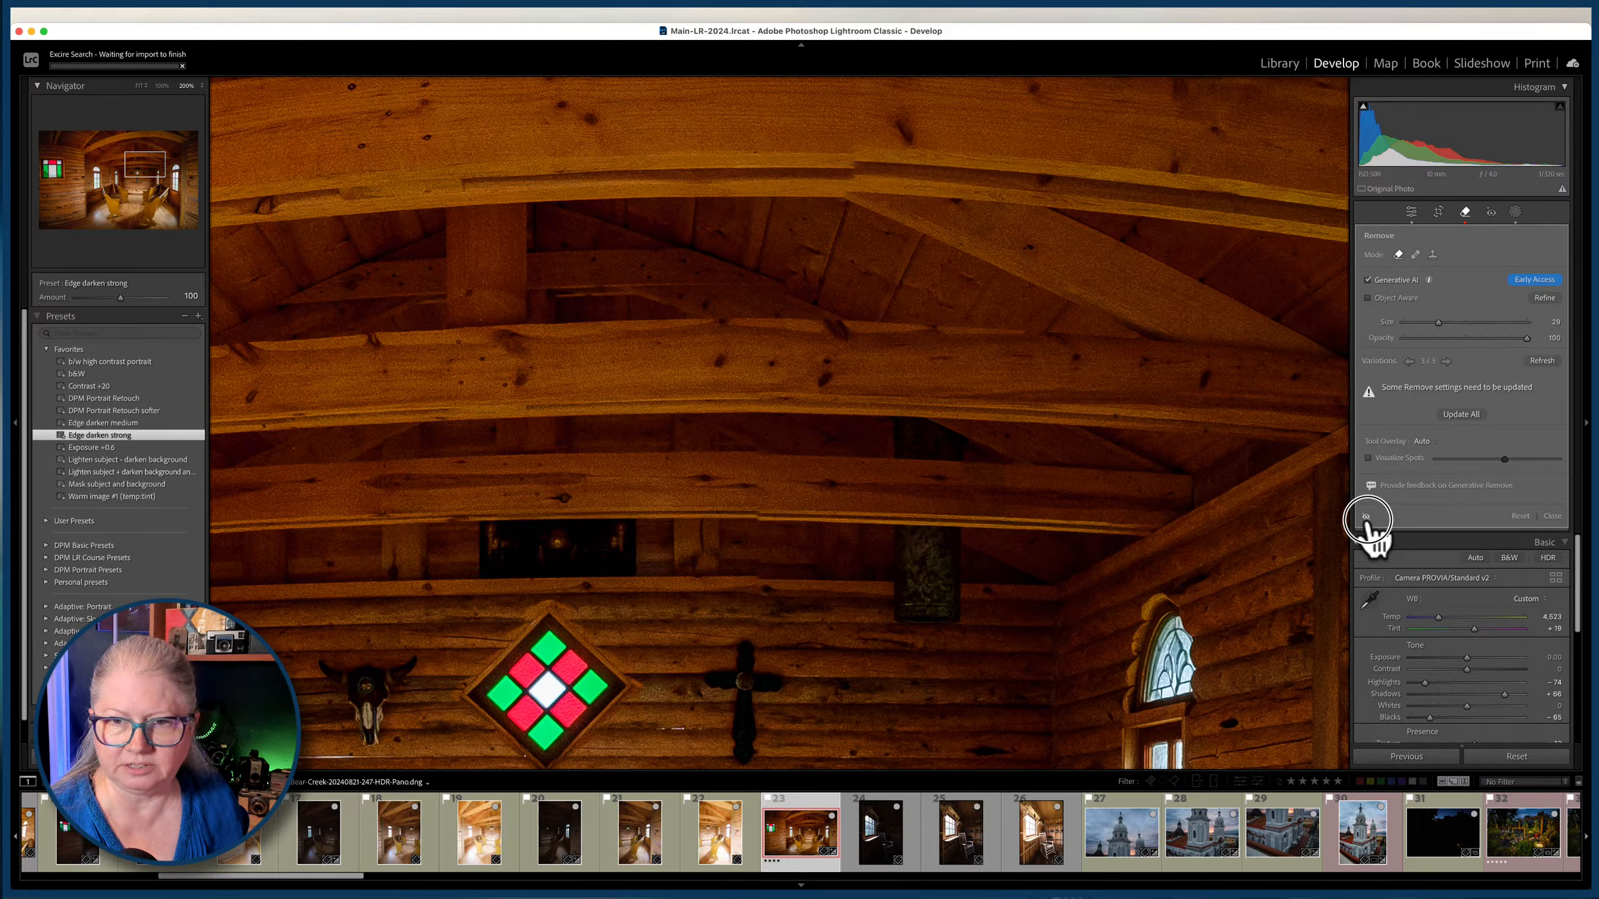
key("q")
left_click(1082, 572)
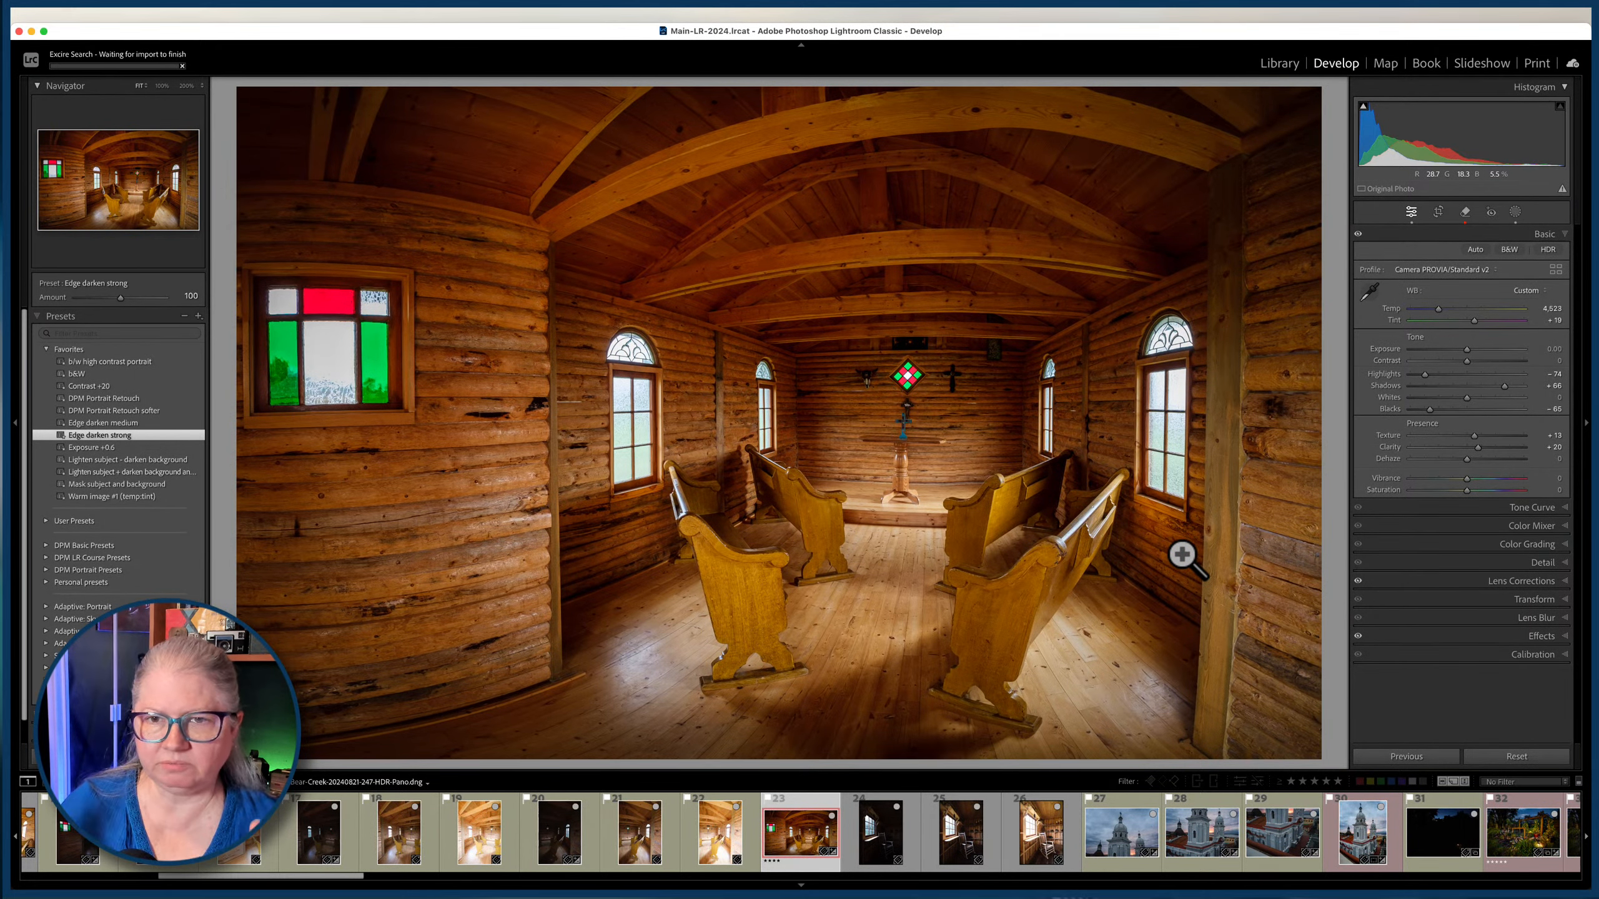
key("g")
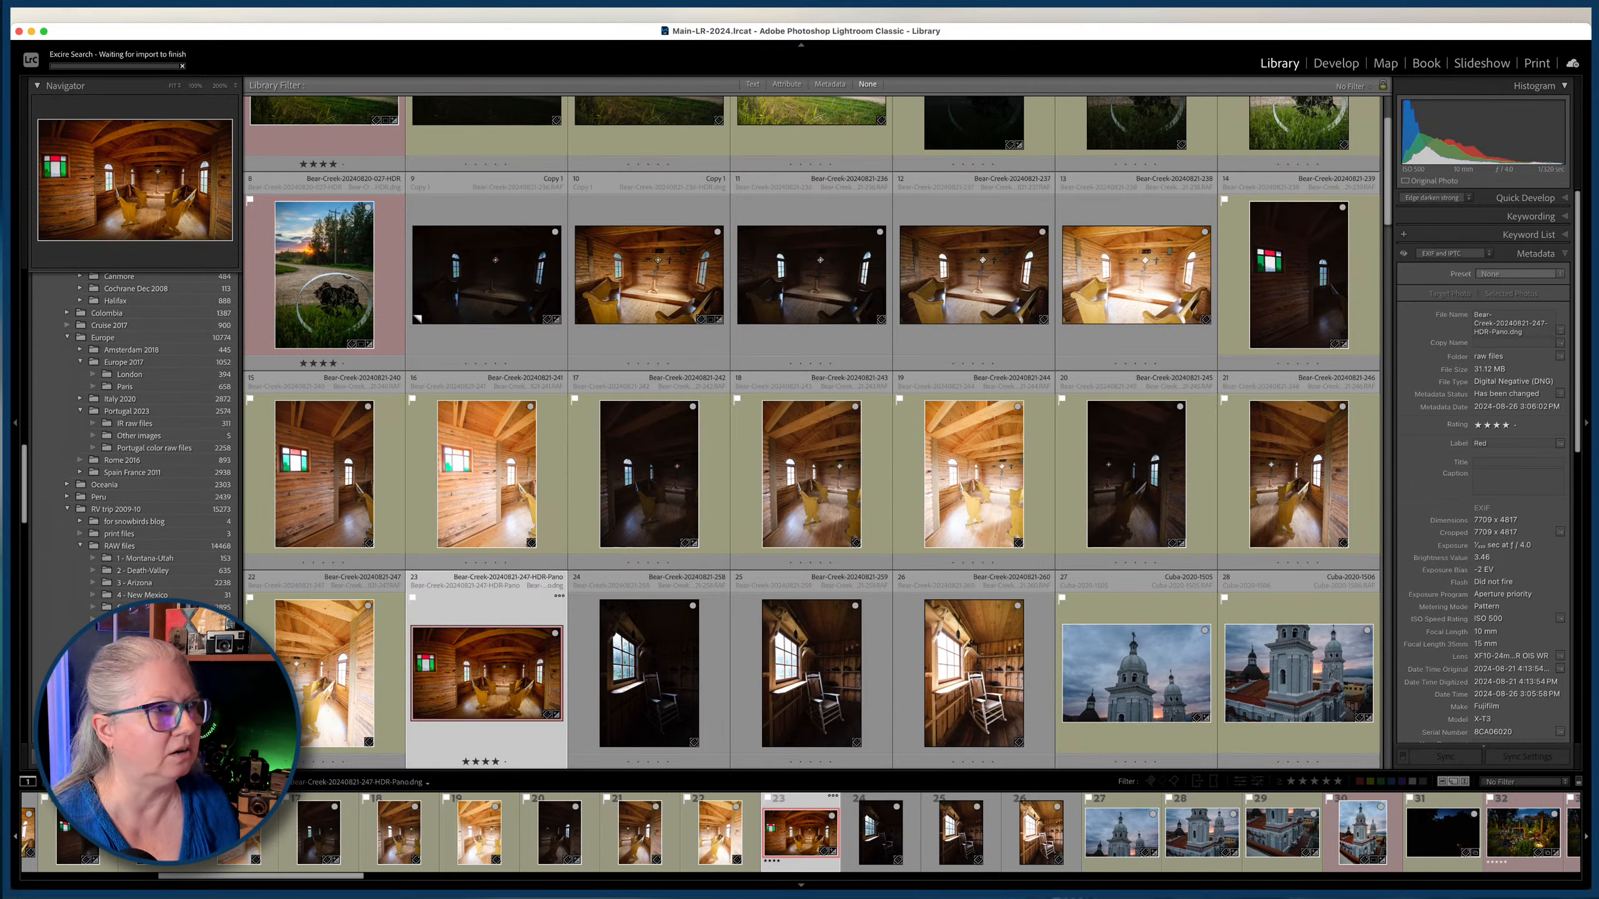
Switch to Luminar Neo and open the raw files folder at the chapel interior photos.
key("super+Tab")
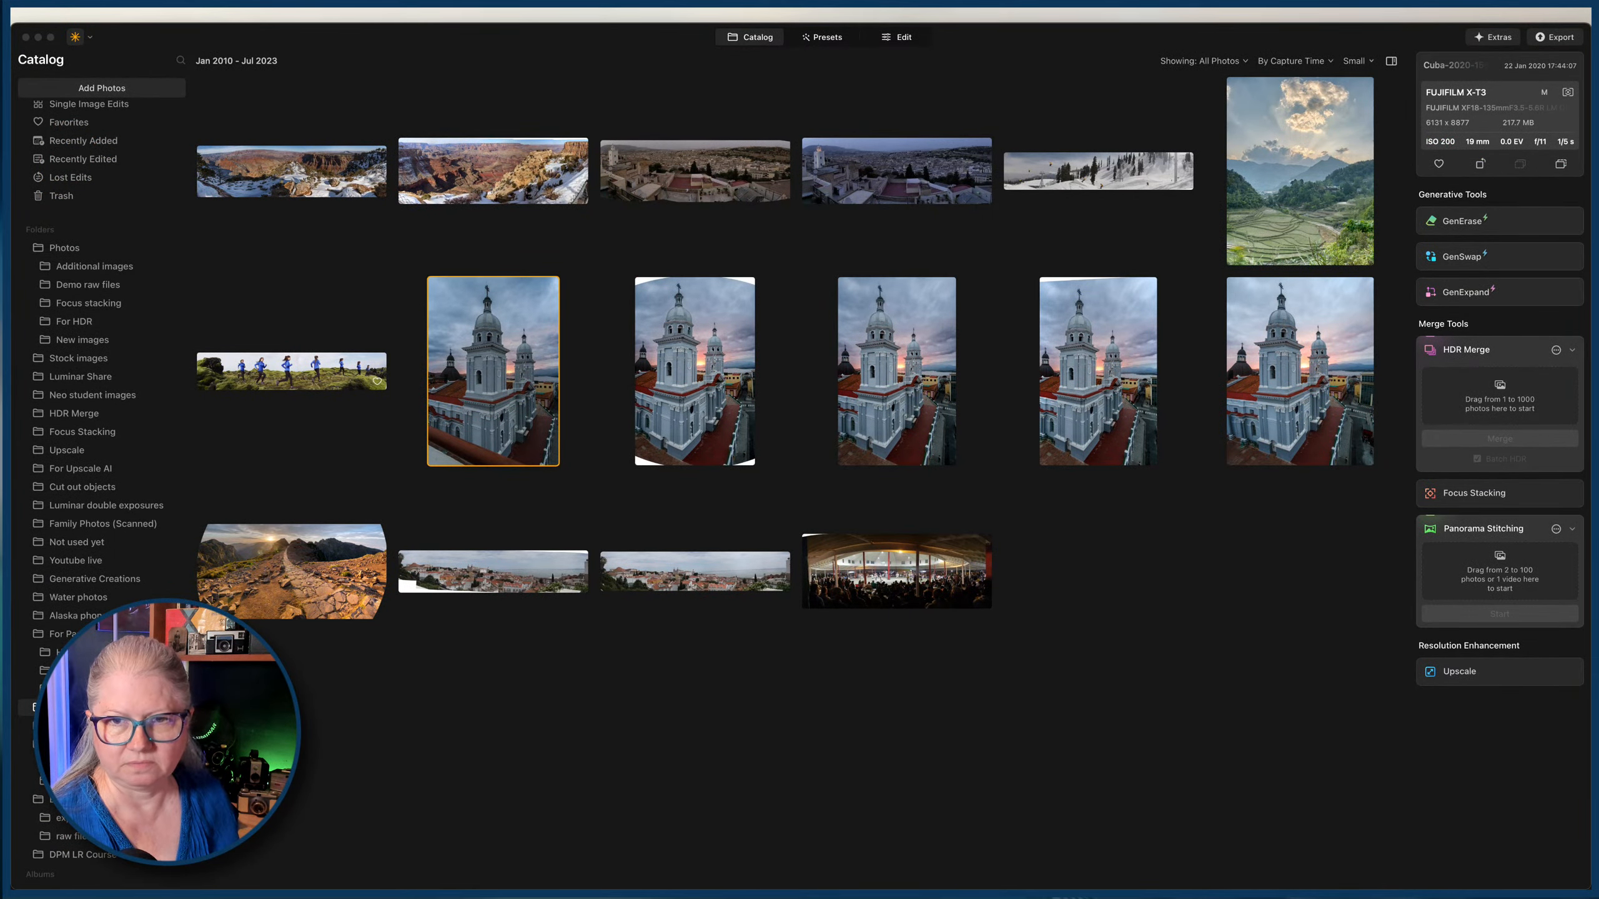
left_click(71, 836)
scroll(715, 435, "down", 20)
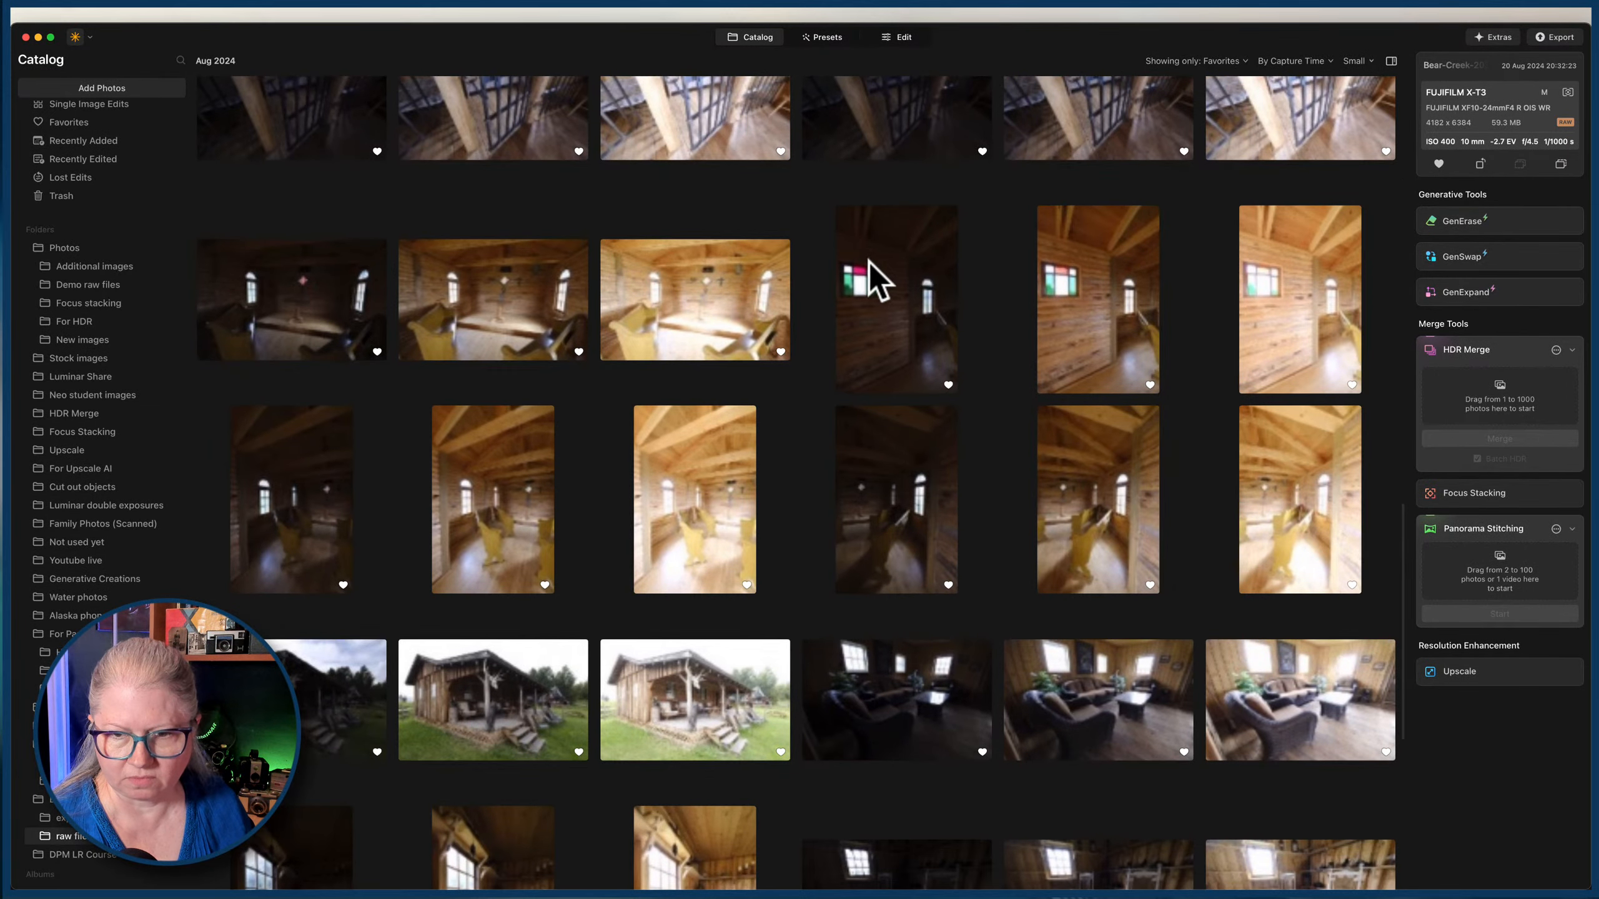
Select the nine bracketed vertical chapel interior photos and load them into Panorama Stitching.
left_click(872, 263)
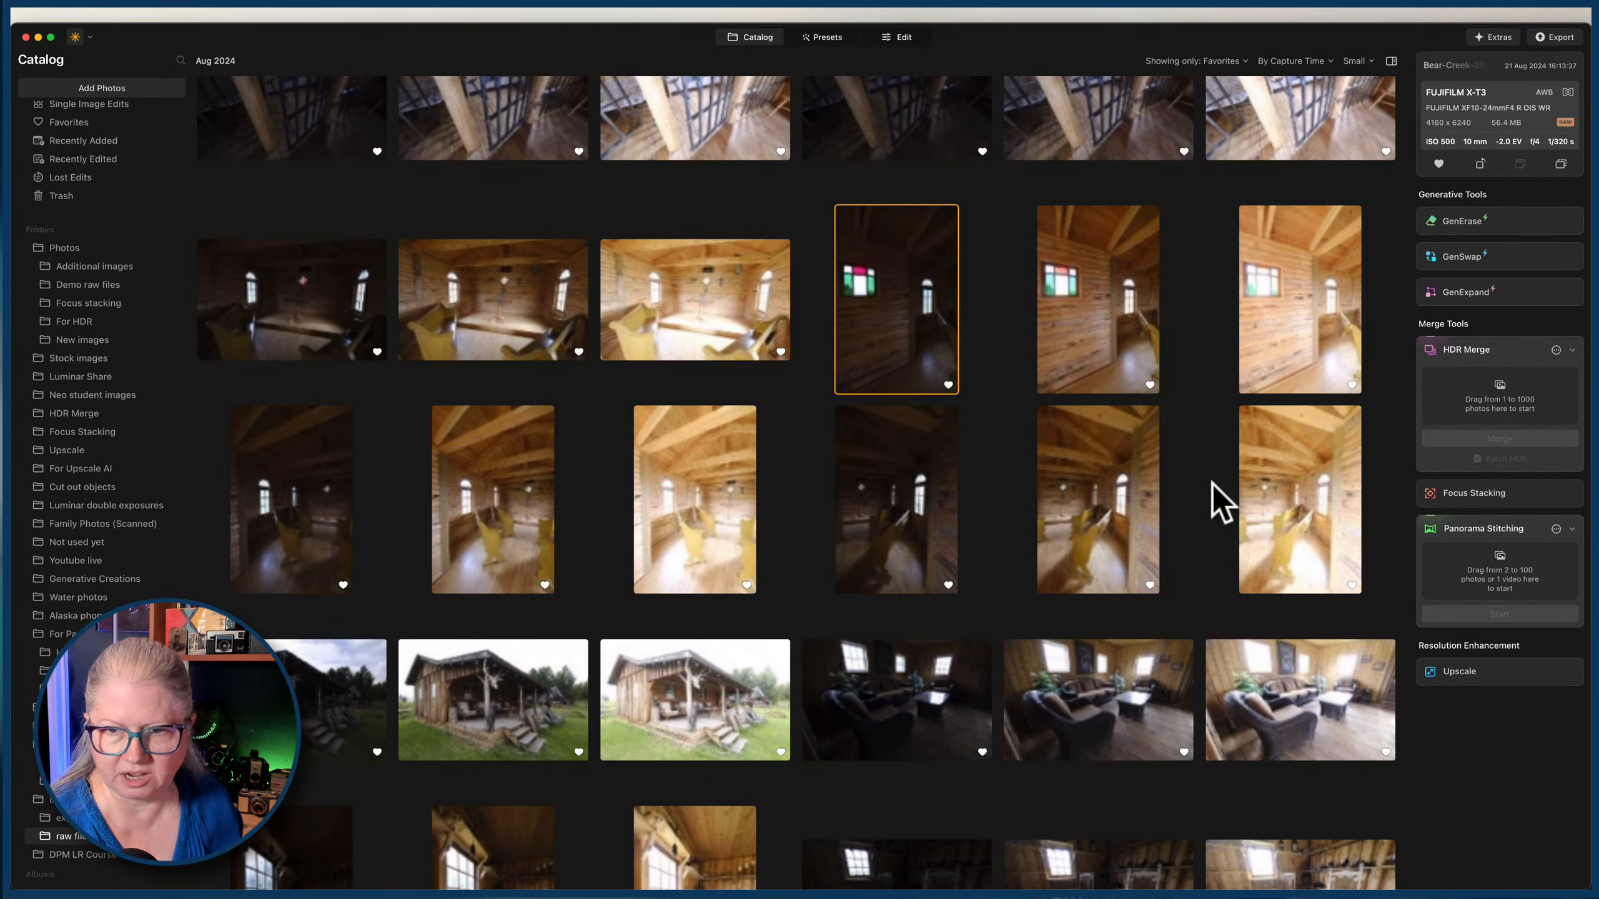
left_click(1267, 486, "shift")
left_click_drag(1267, 485, 1500, 570)
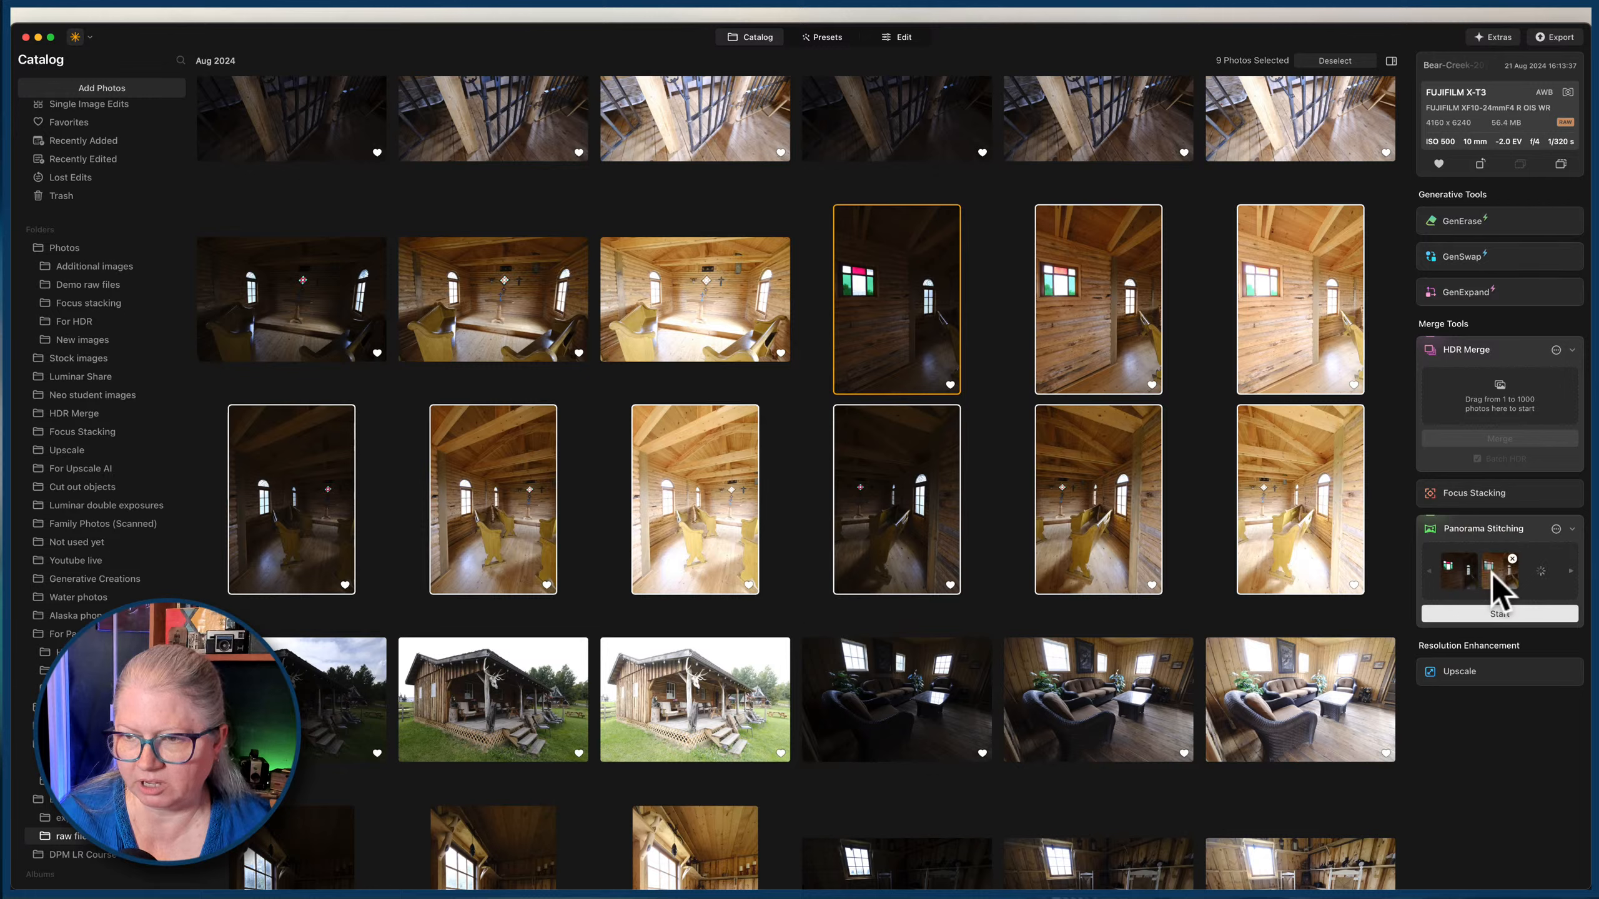
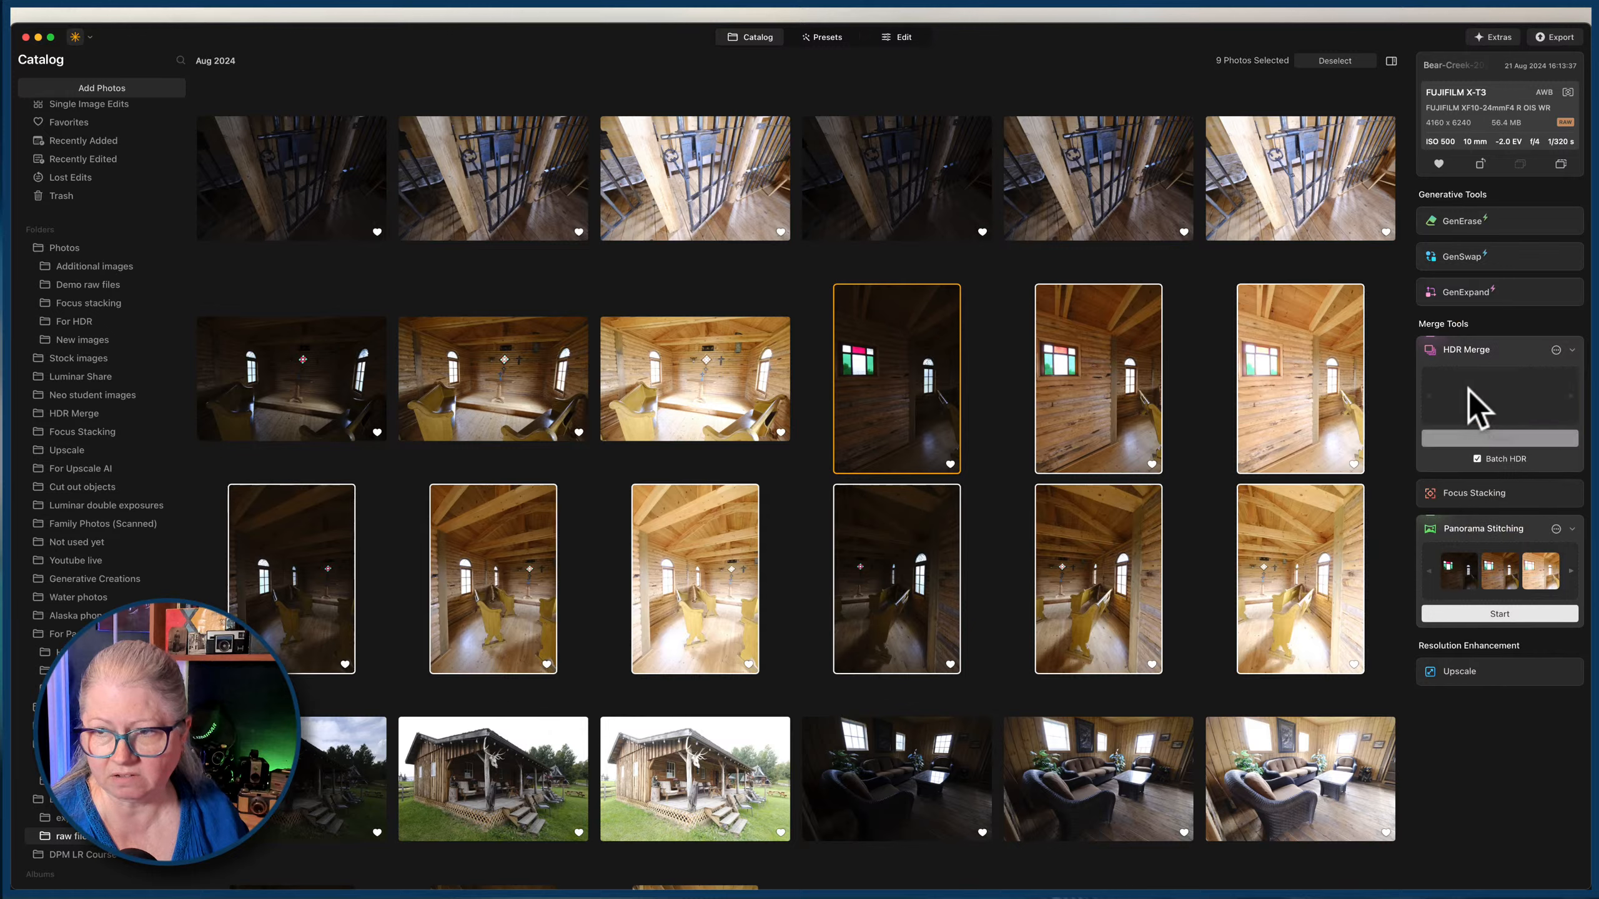
Remove all files from Panorama Stitching and try to merge the nine chapel photos with HDR Merge.
left_click(1556, 530)
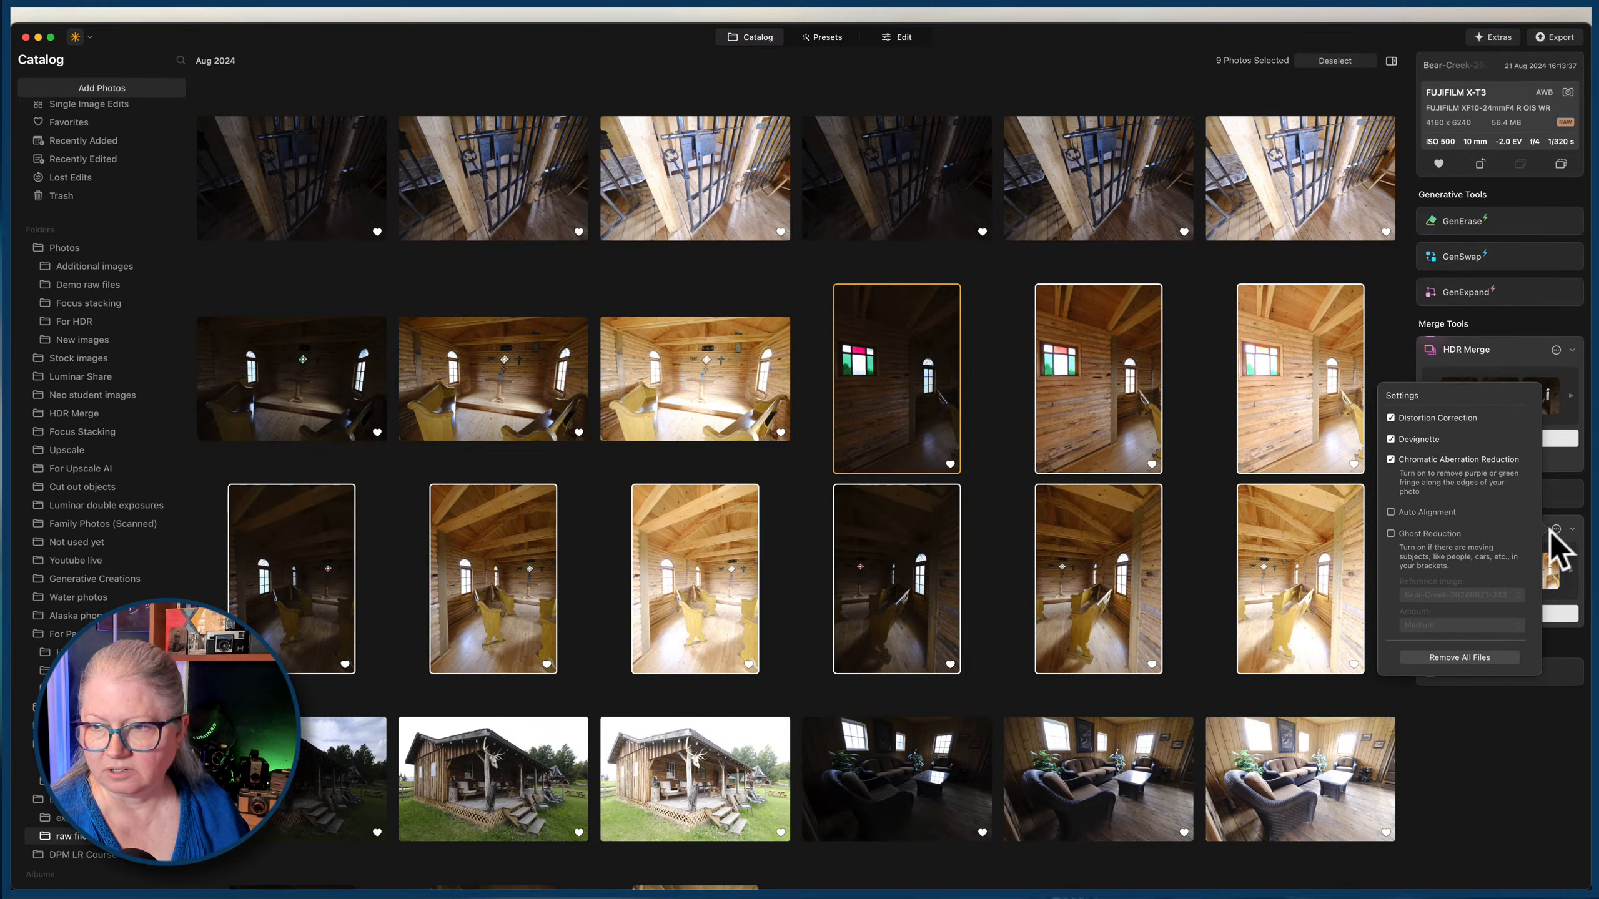
left_click(1461, 657)
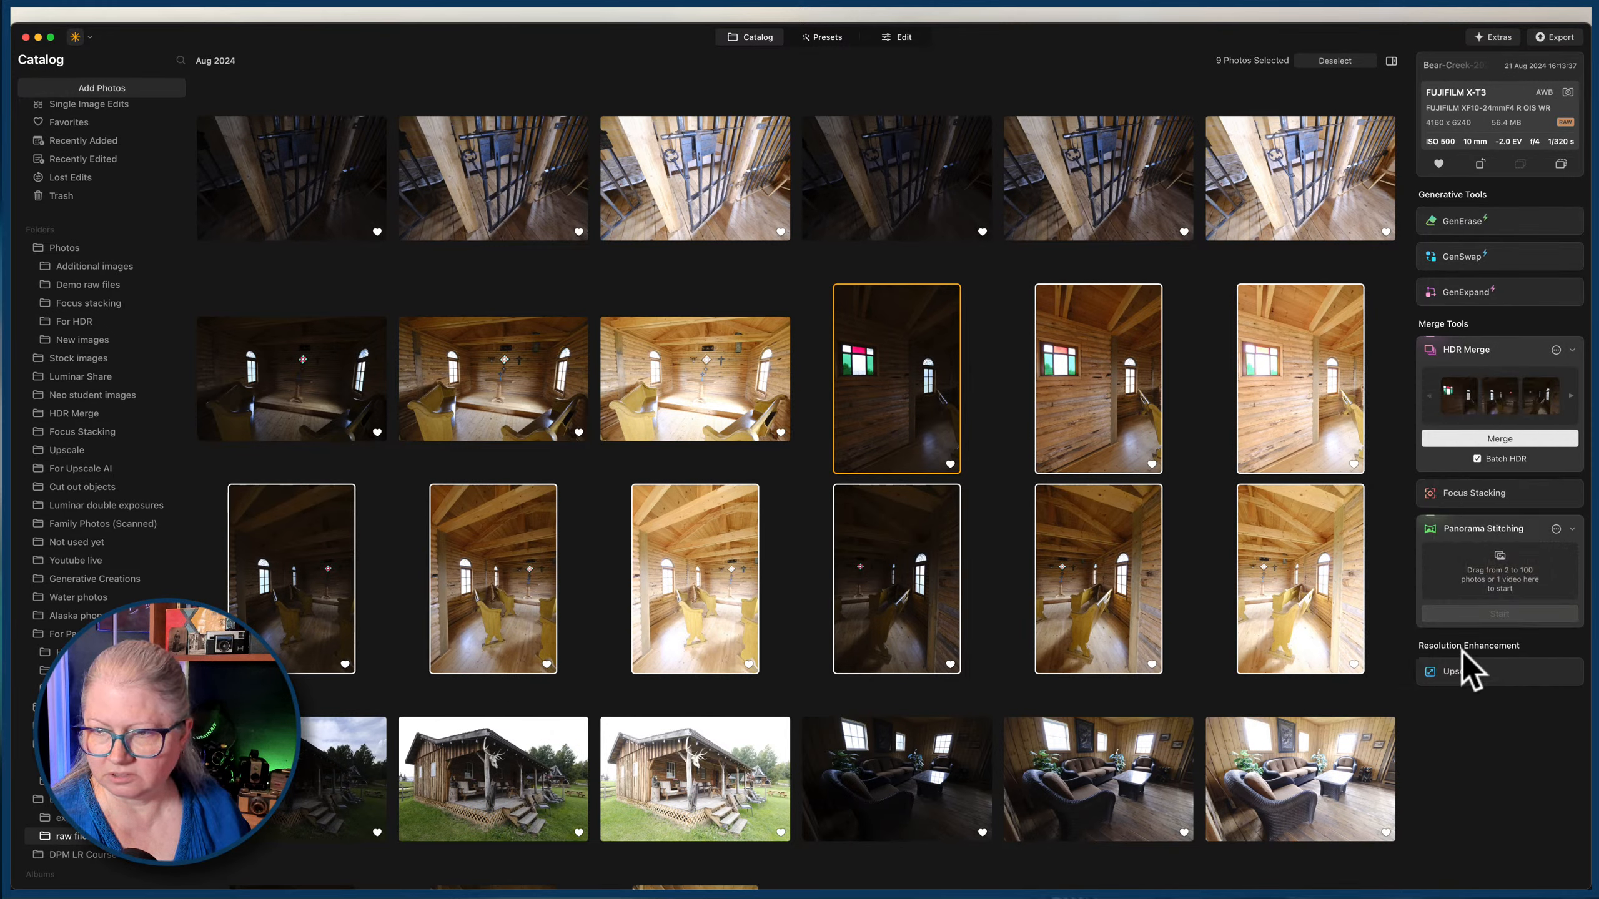
left_click(1499, 436)
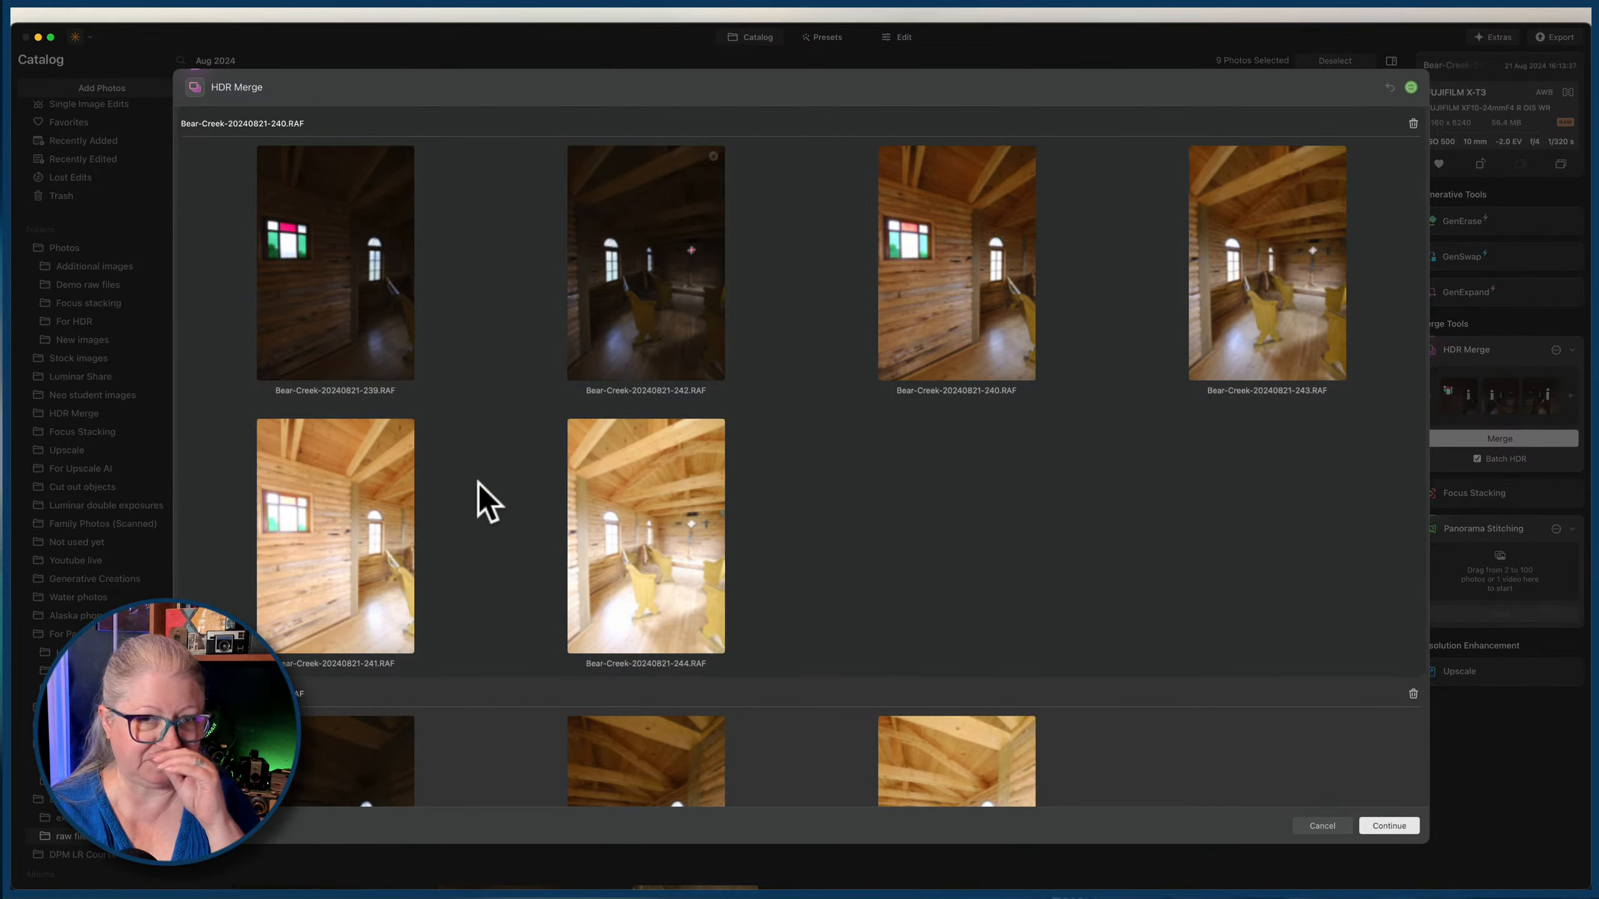
left_click(1322, 825)
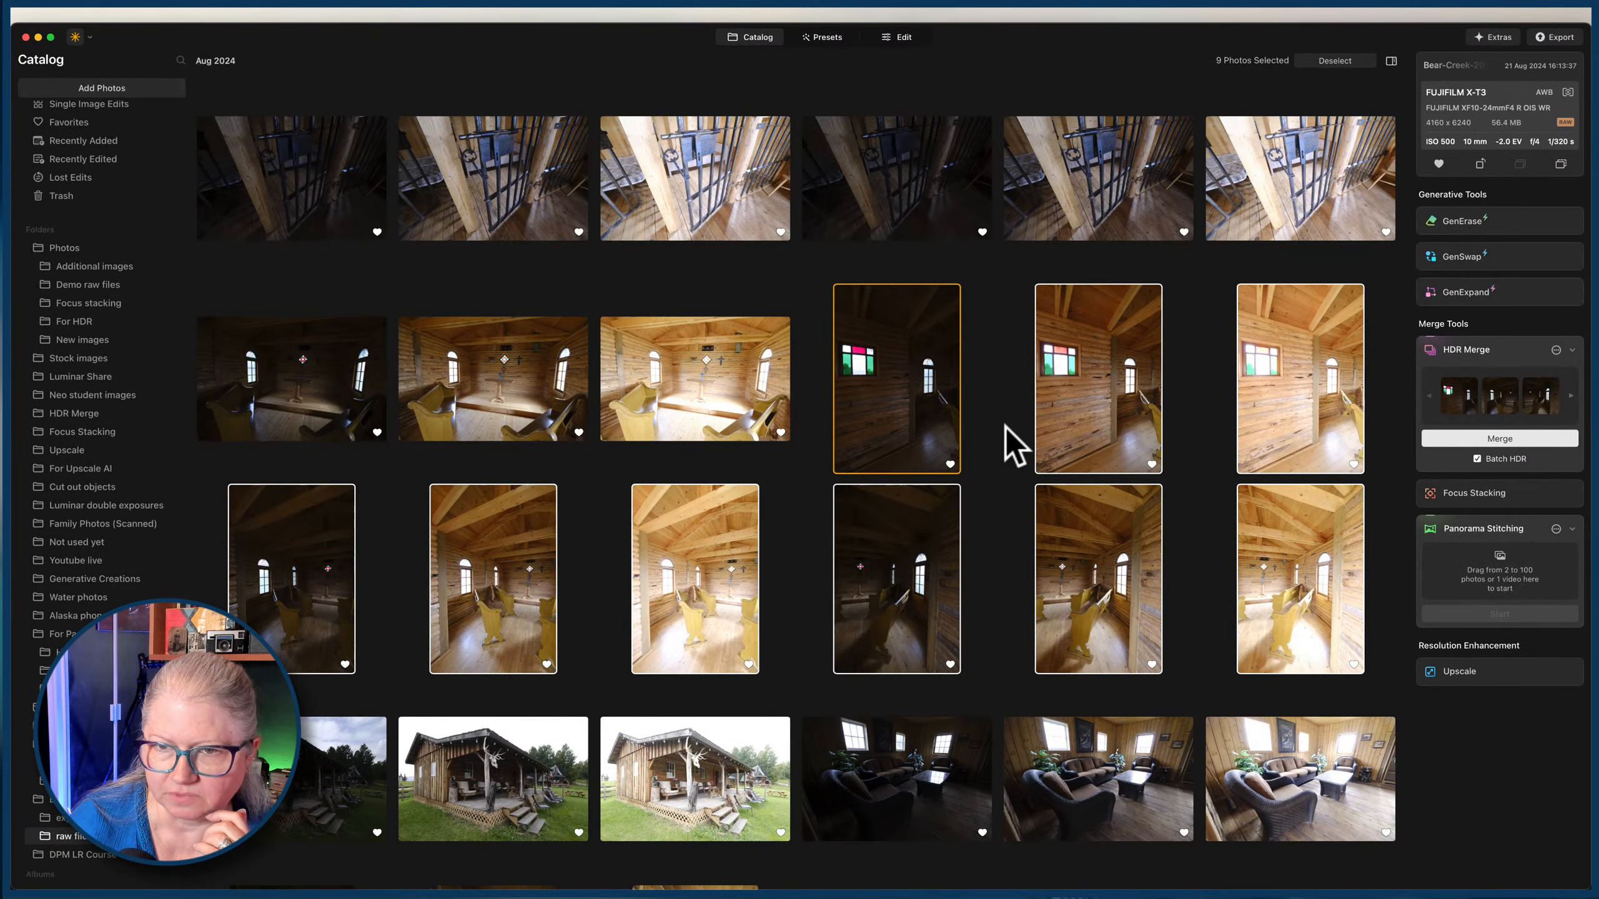
left_click(1560, 353)
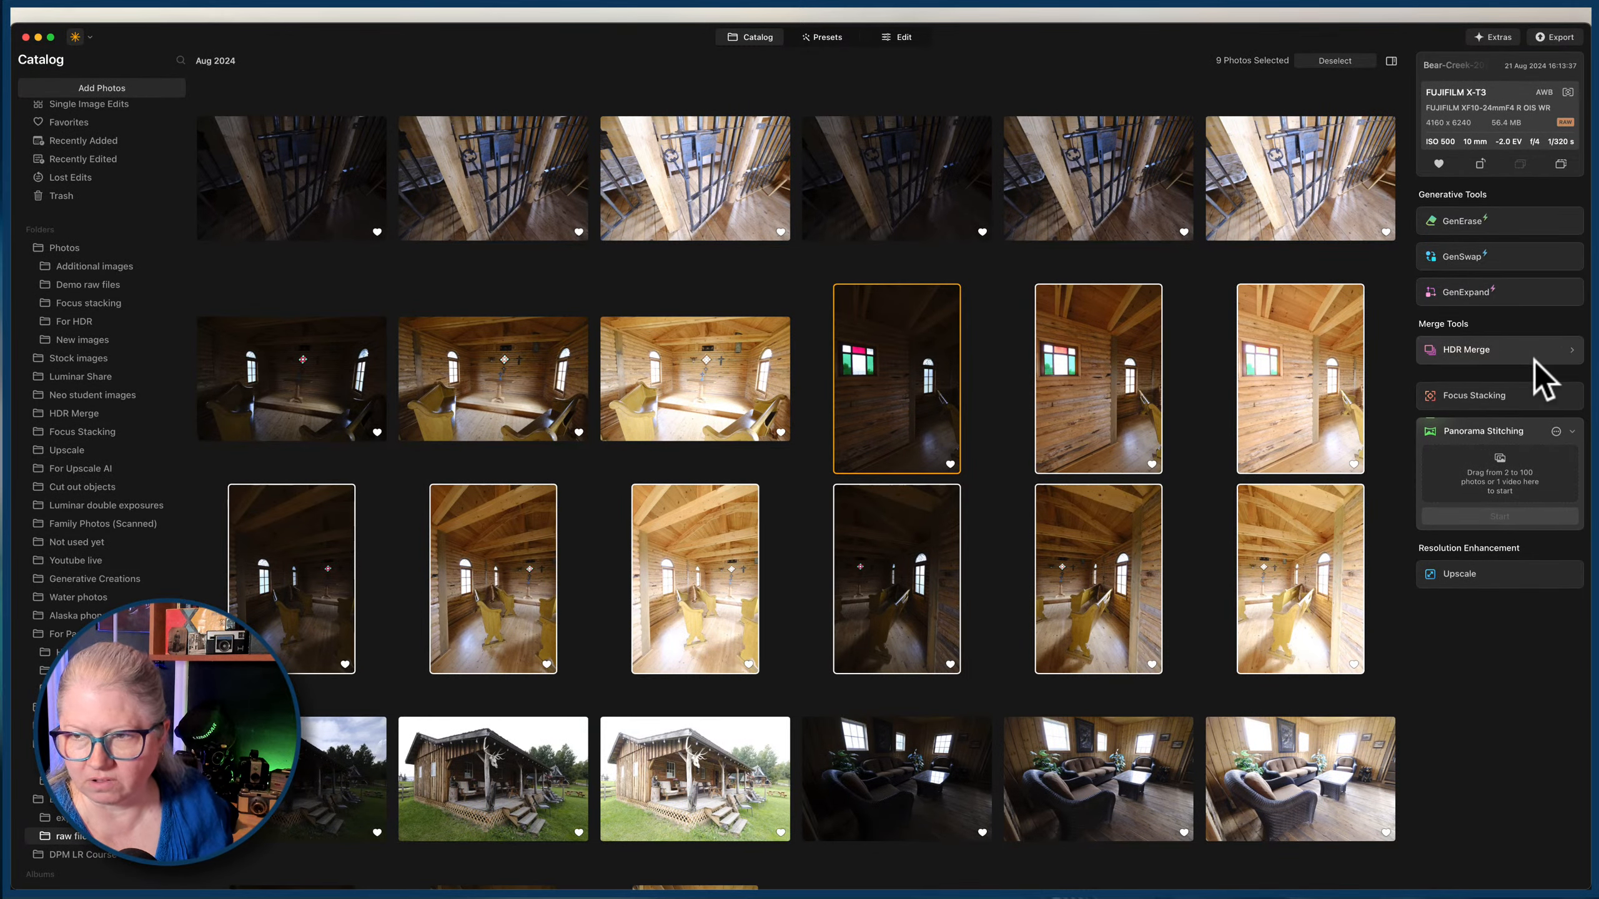
left_click(1554, 353)
left_click(1500, 438)
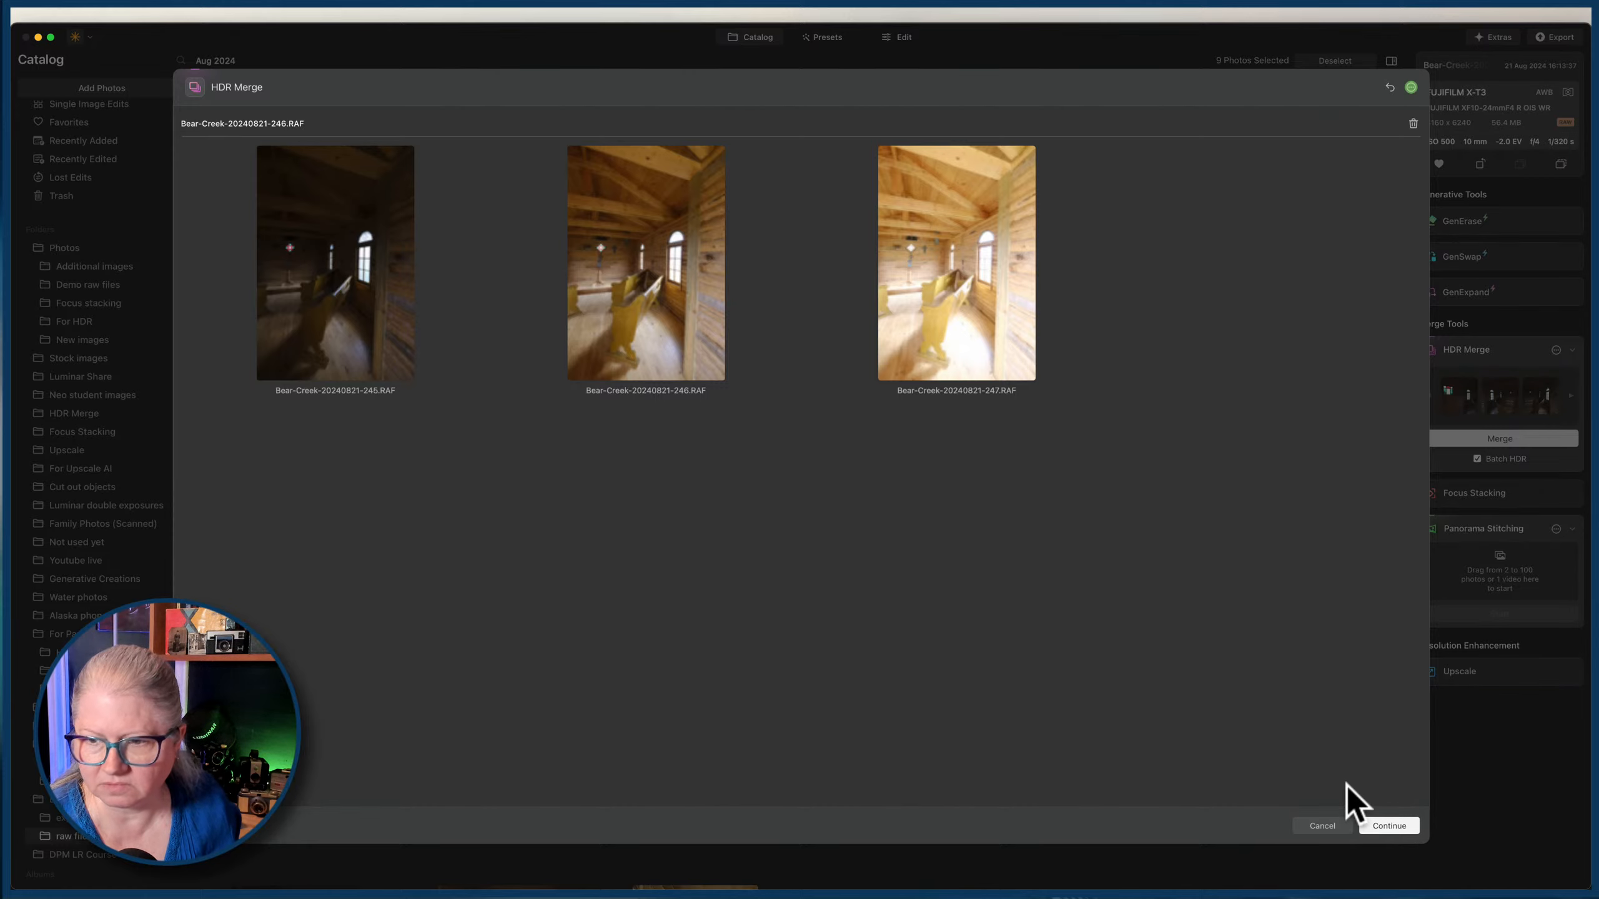
left_click(1388, 825)
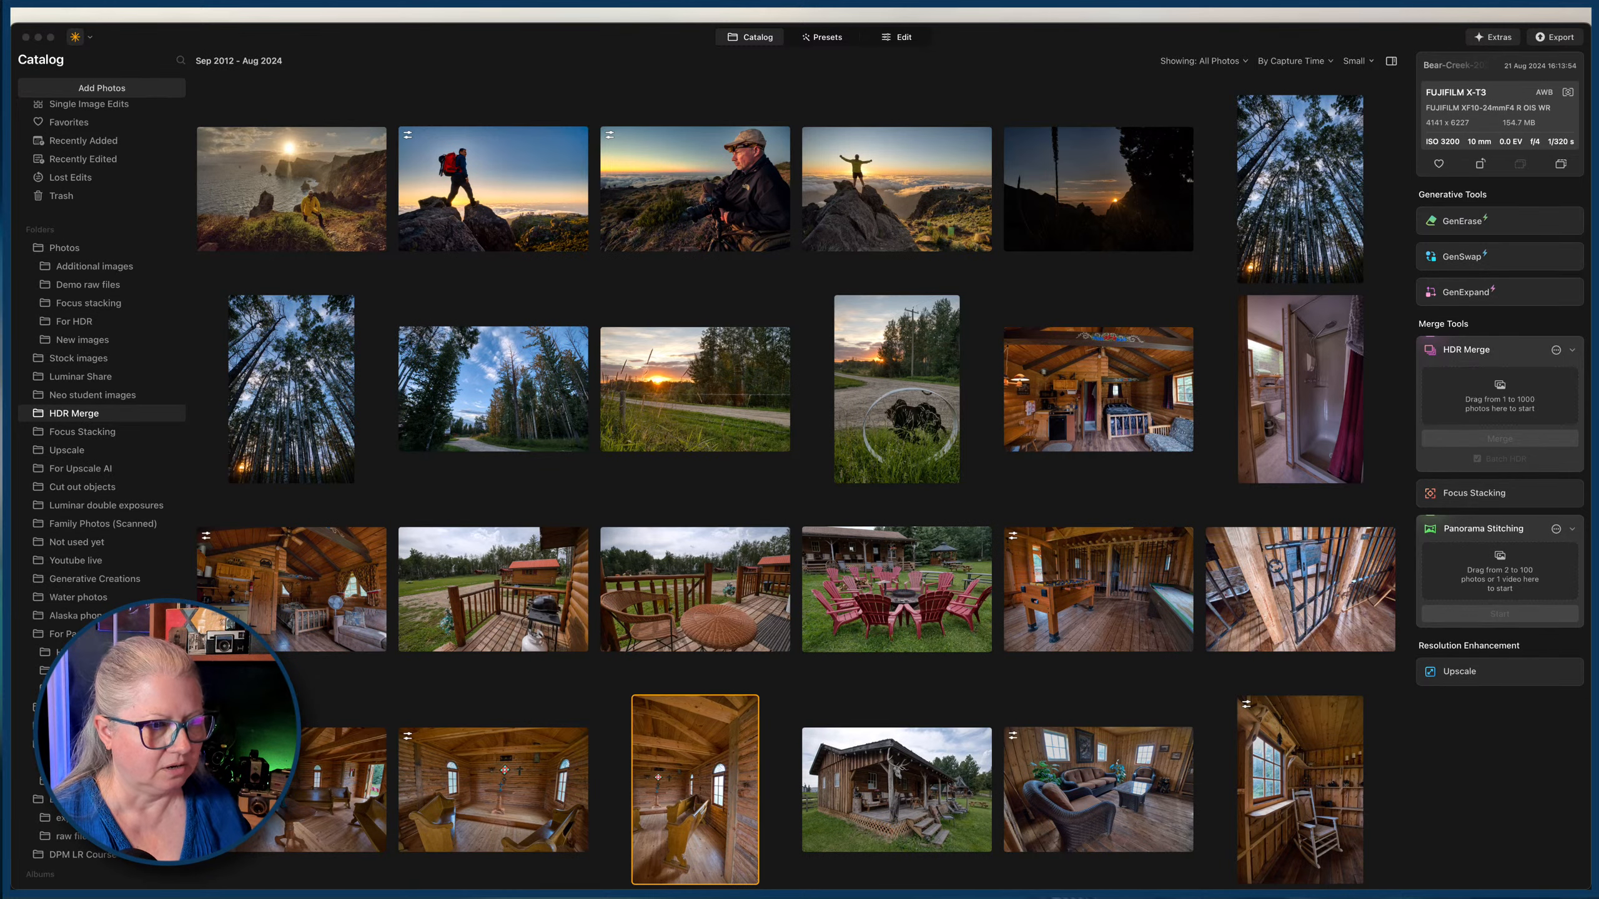
Look through the HDR Merge folder and return to the chapel interior brackets in the raw files folder.
left_click(946, 495)
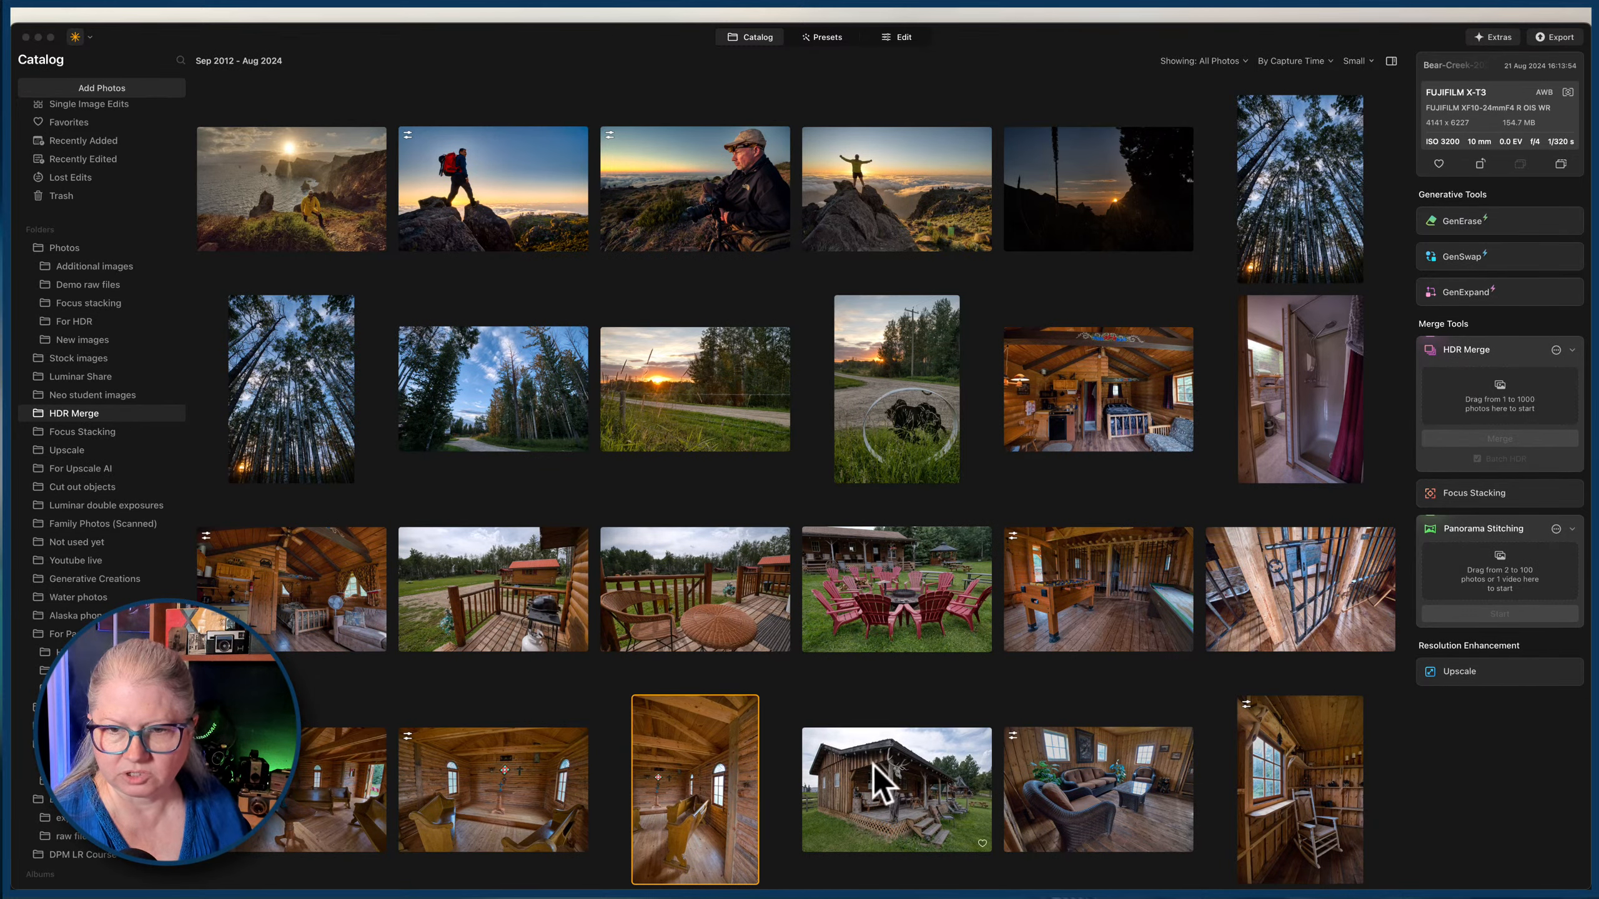
scroll(957, 630, "down", 3)
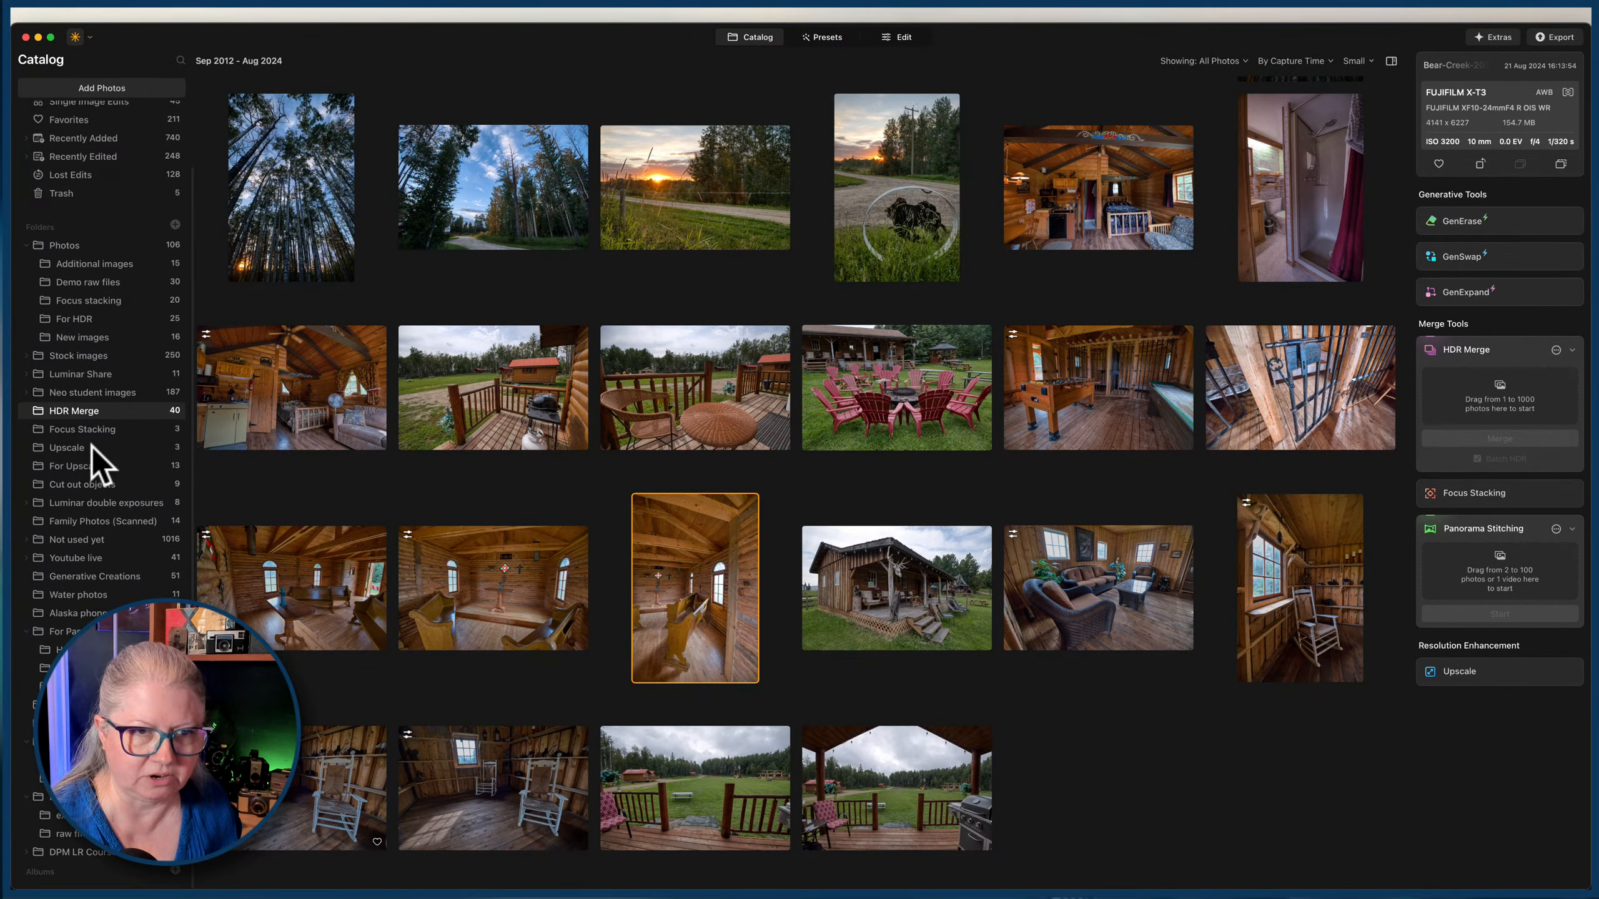
left_click(70, 837)
scroll(625, 452, "down", 20)
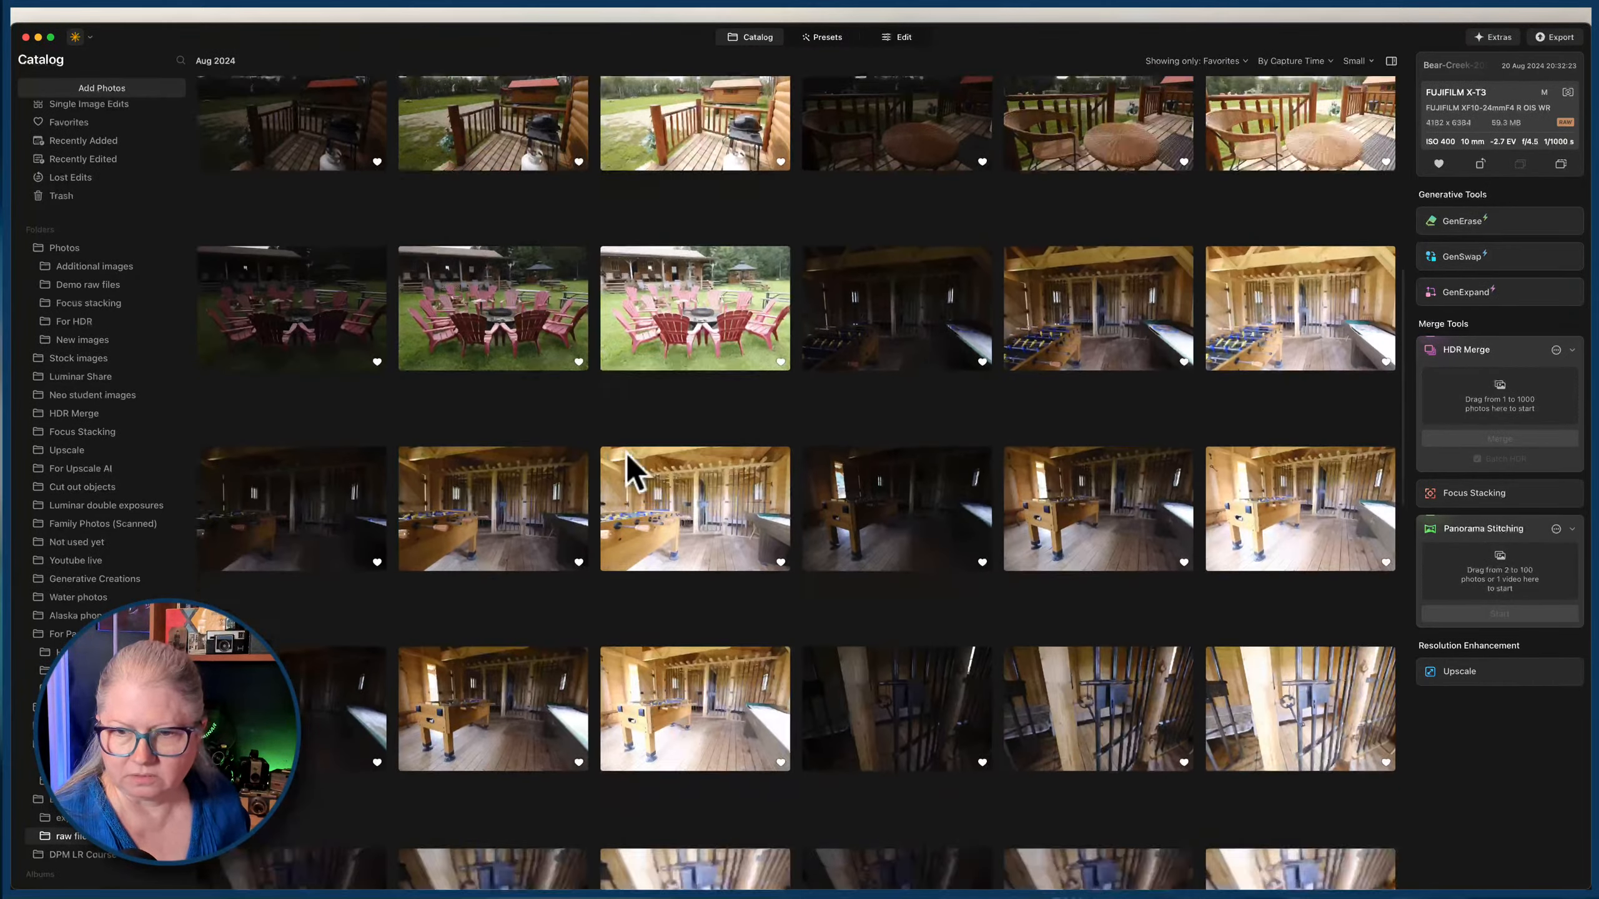
scroll(626, 452, "up", 3)
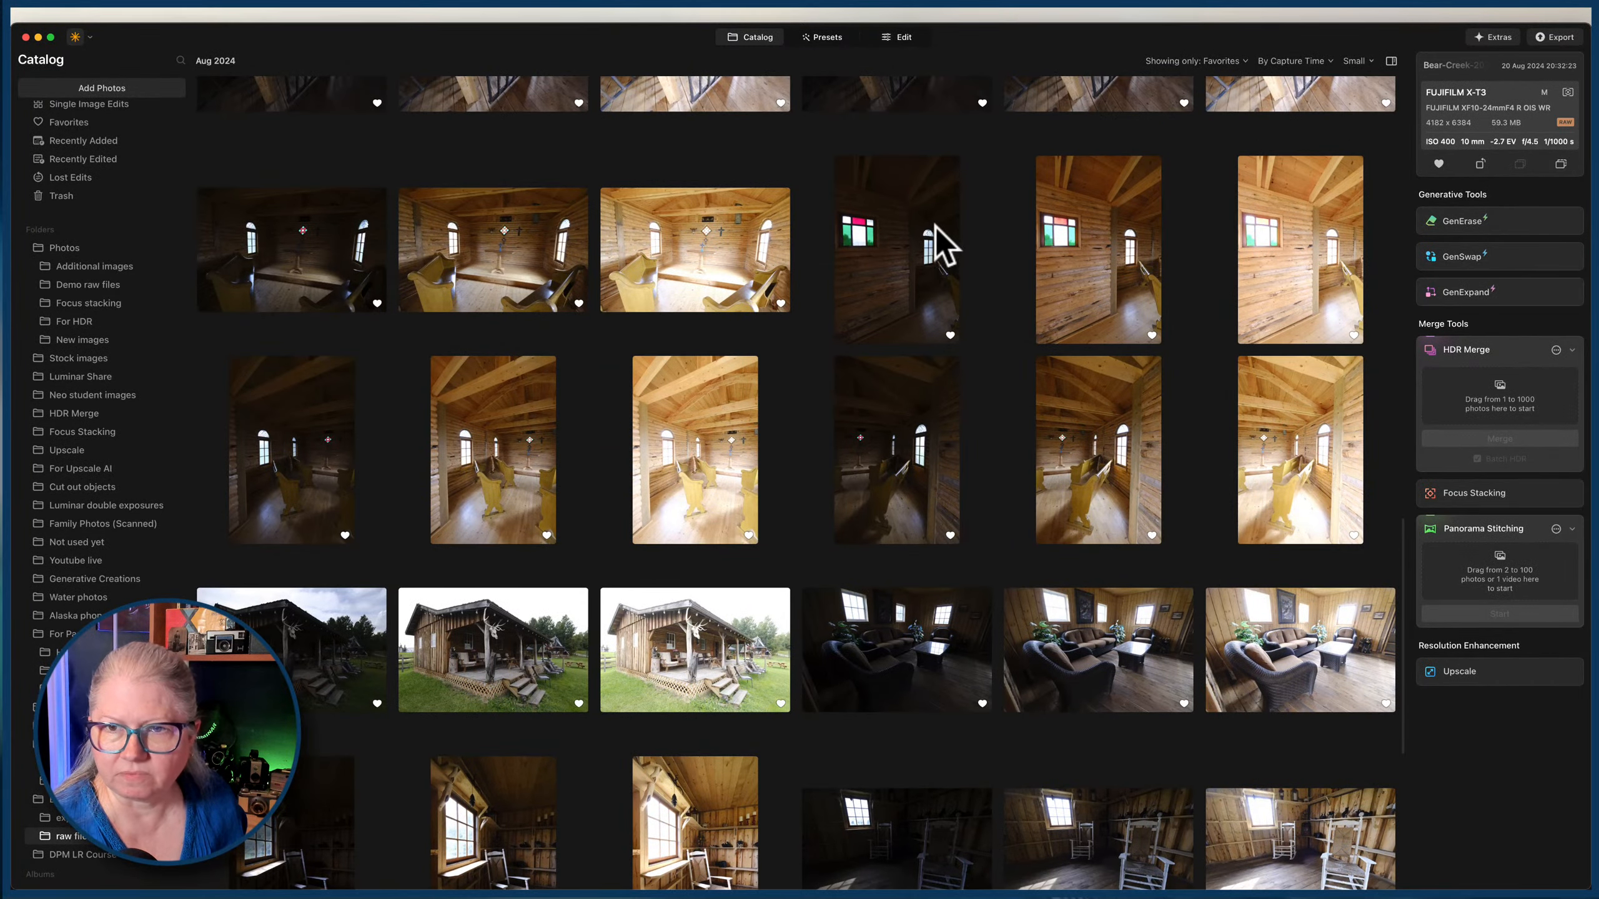
Select the three bracketed photos of the stained-glass window wall and load them into HDR Merge.
left_click(928, 242)
left_click(1276, 251, "shift")
left_click_drag(1277, 251, 1517, 385)
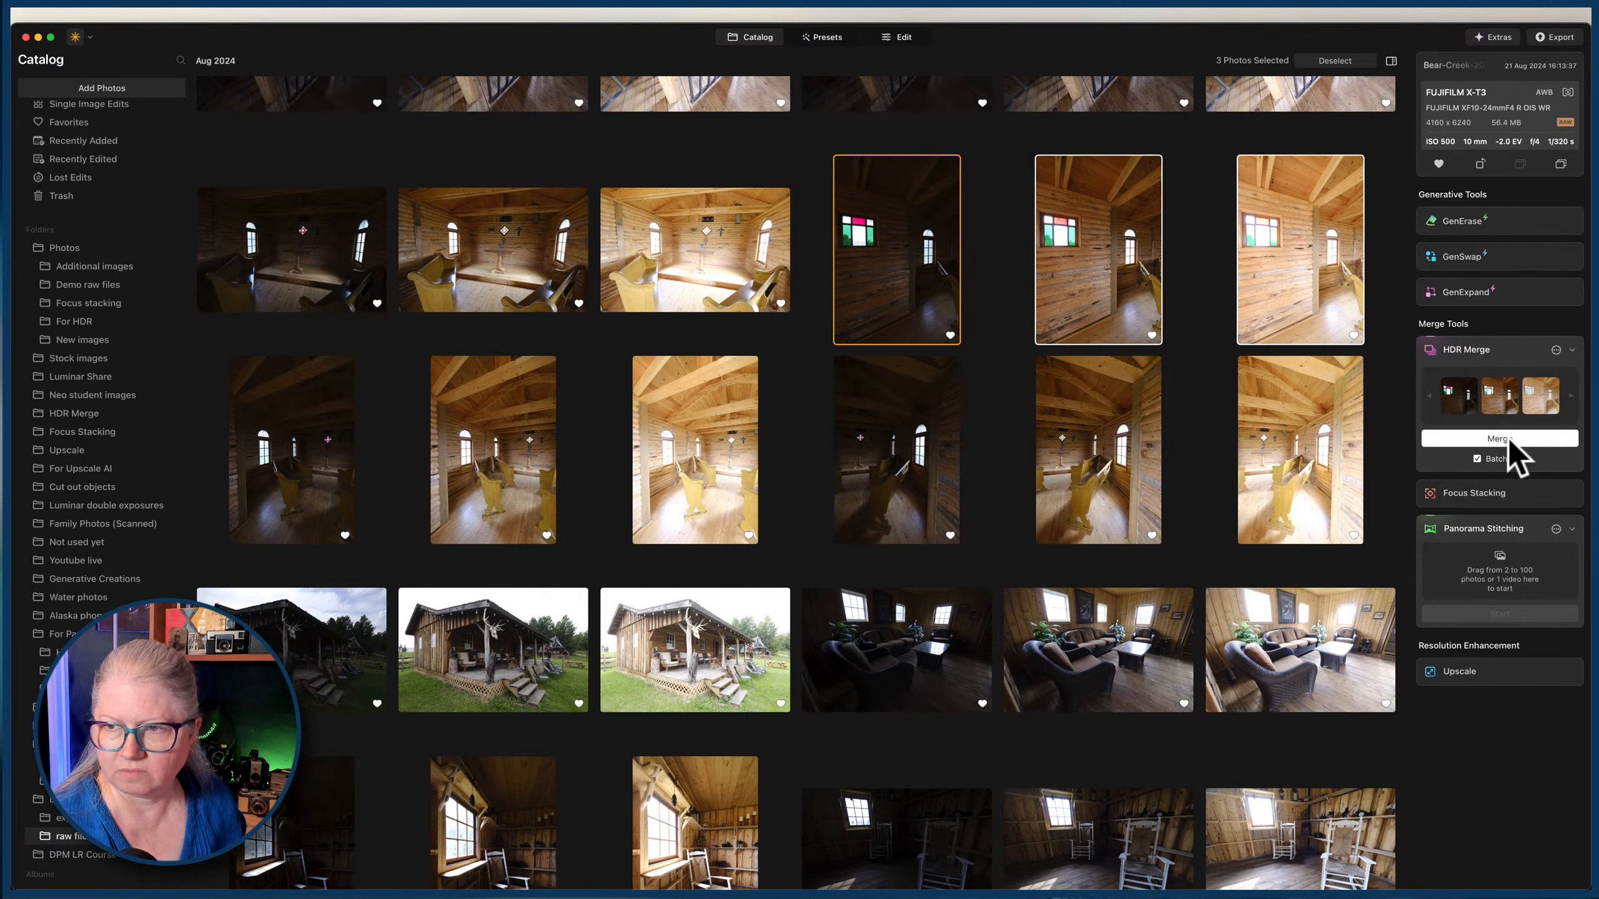
Turn off Ghost Reduction for HDR Merge and merge the stained-glass window bracket.
left_click(1555, 351)
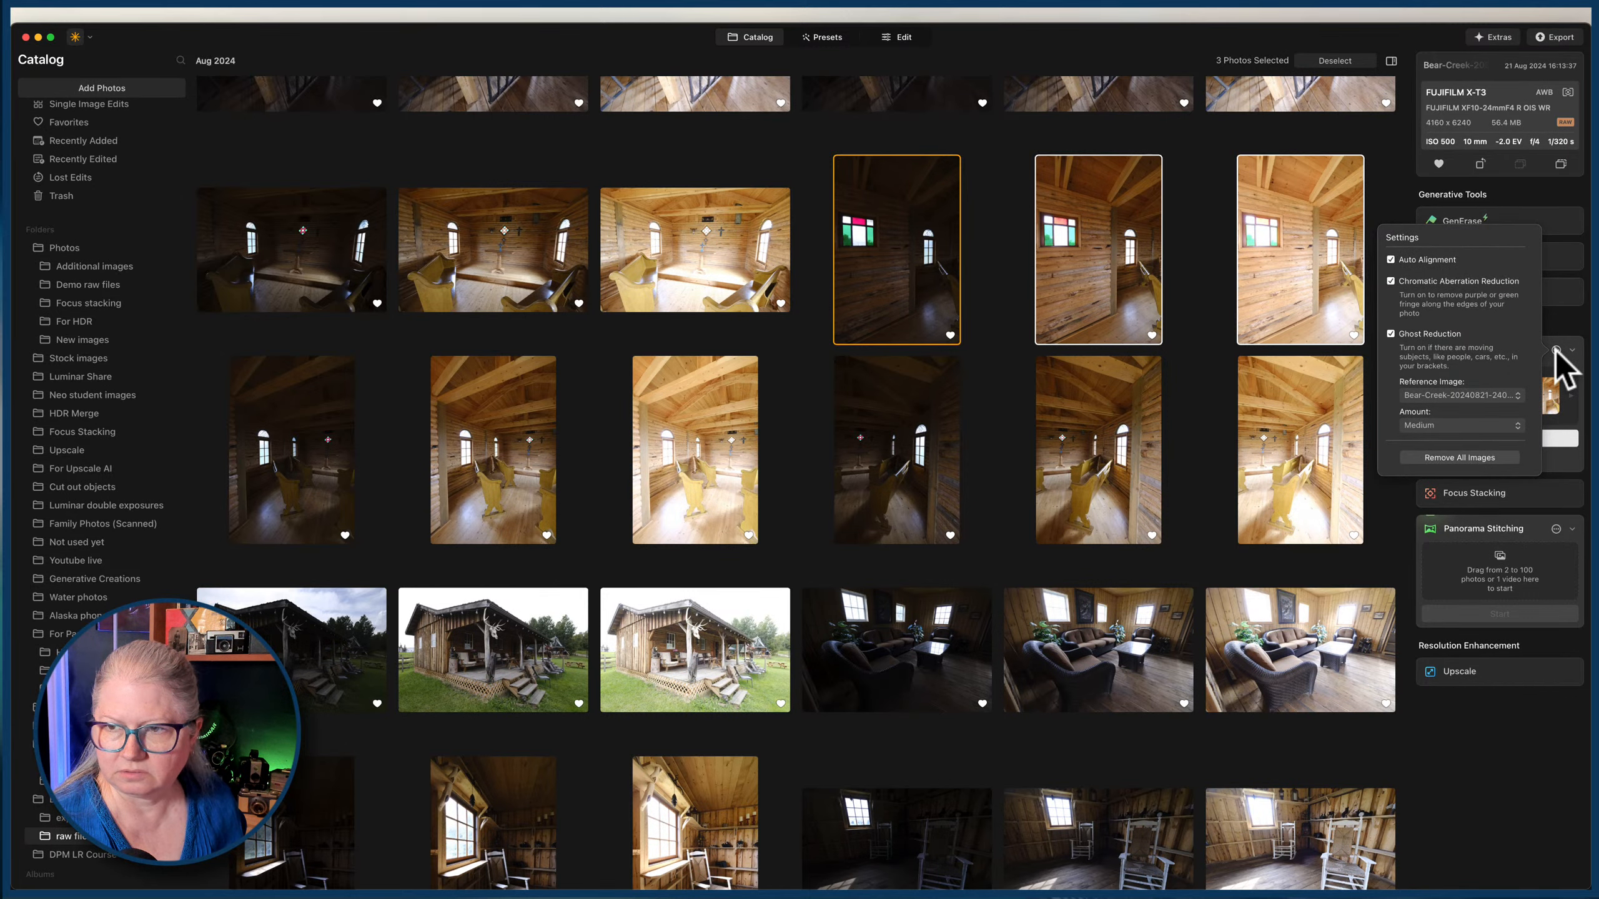
left_click(1434, 331)
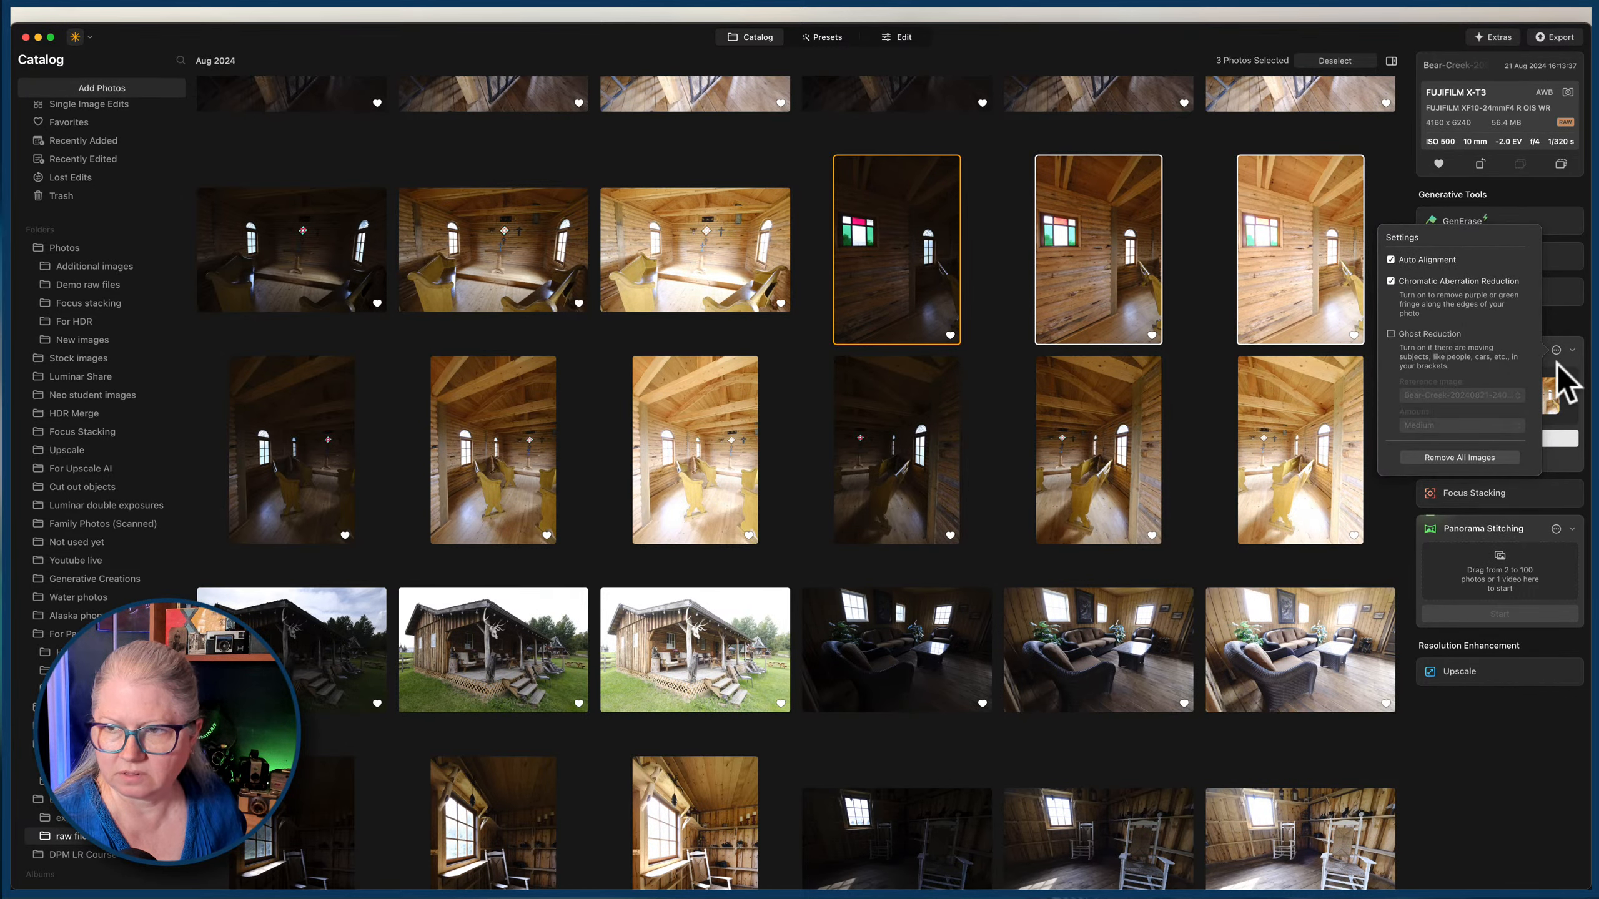
left_click(1555, 353)
left_click(1504, 439)
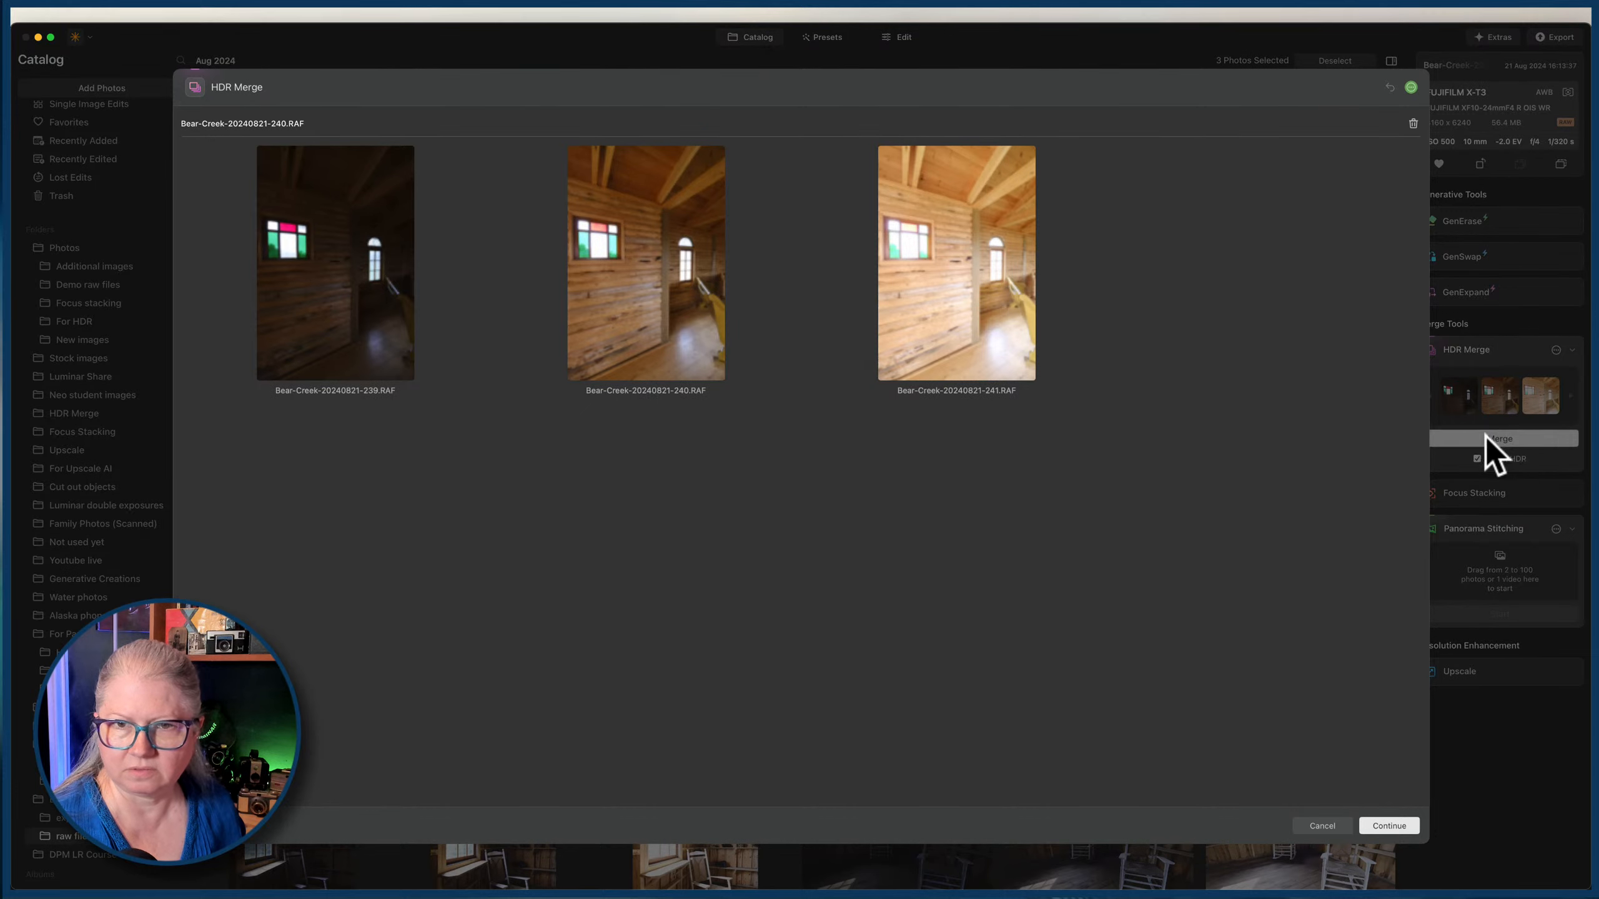
left_click(1385, 826)
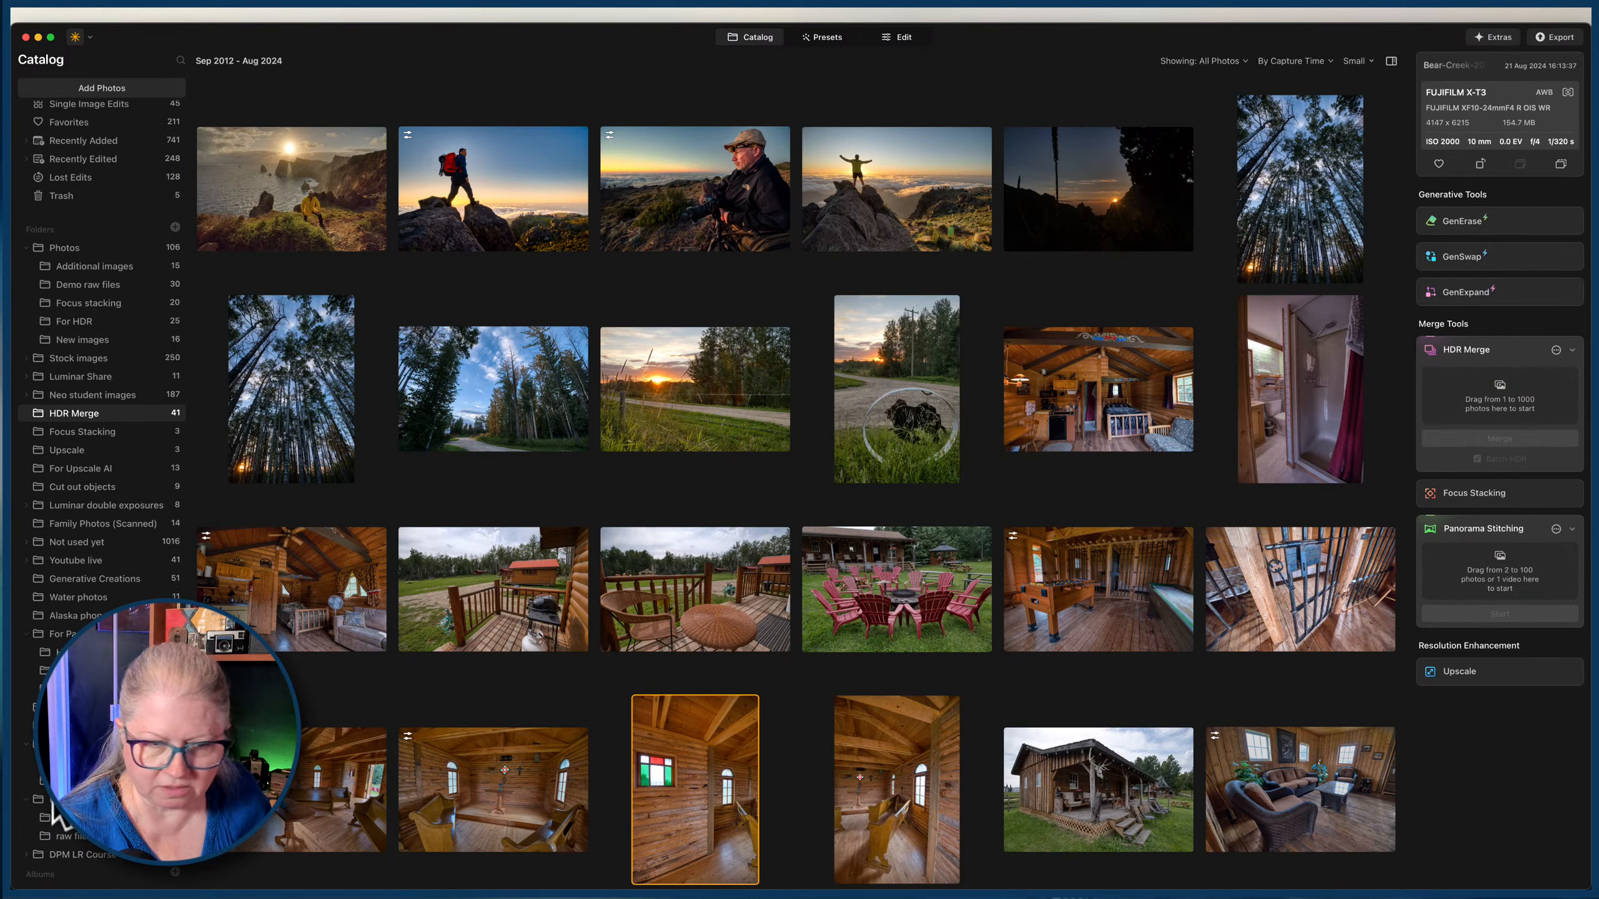
left_click(78, 838)
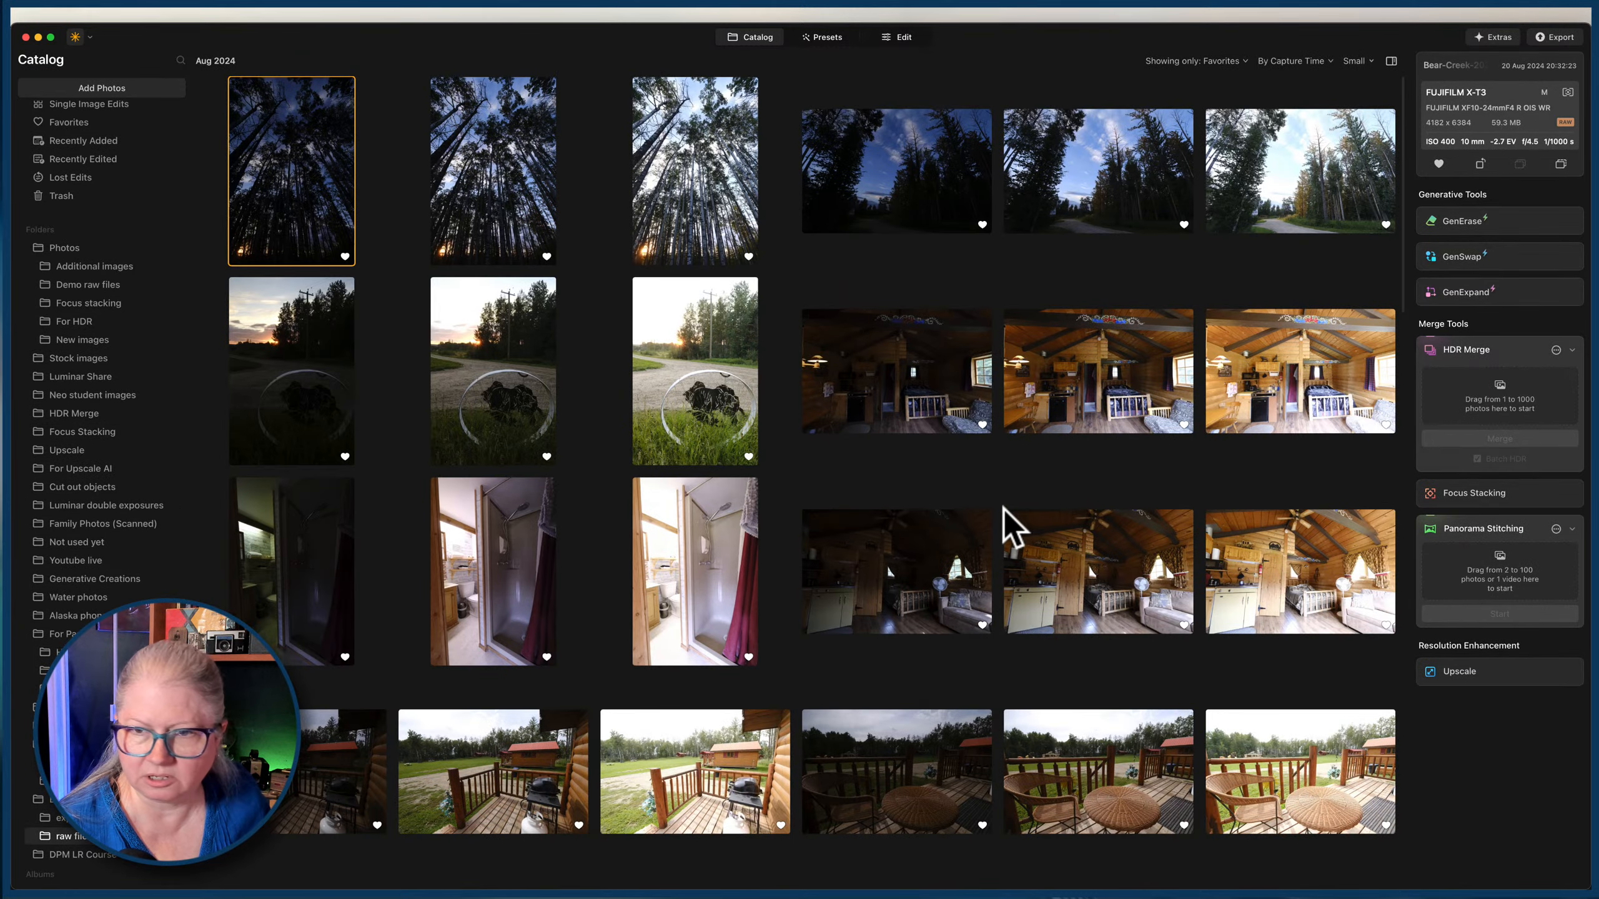
scroll(1003, 529, "down", 10)
scroll(1003, 508, "down", 5)
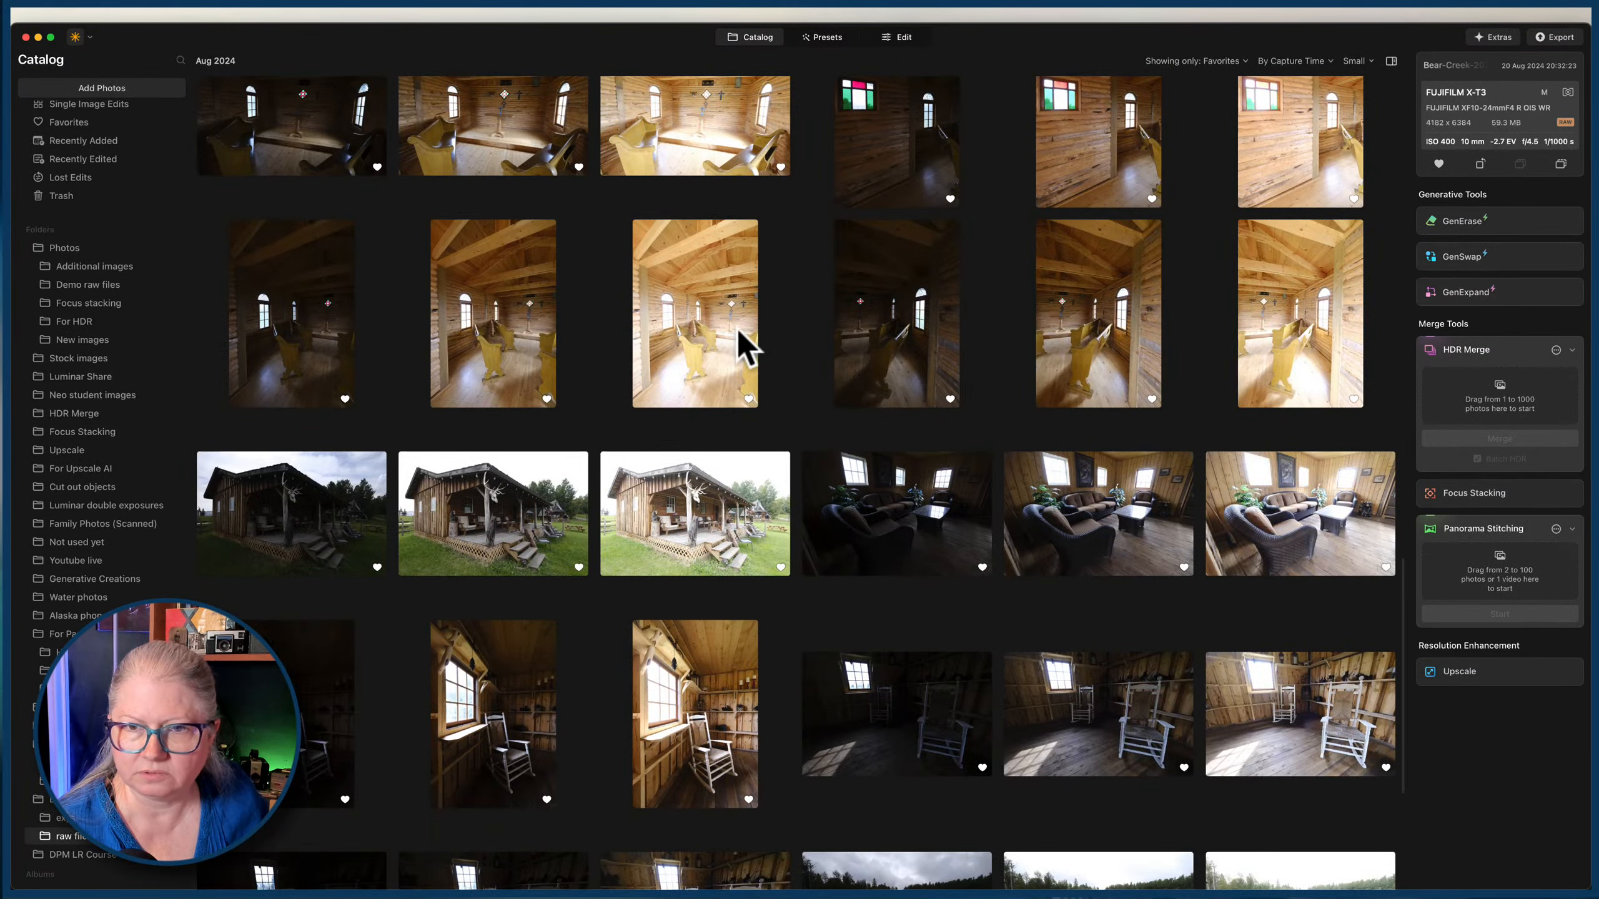
left_click(321, 303)
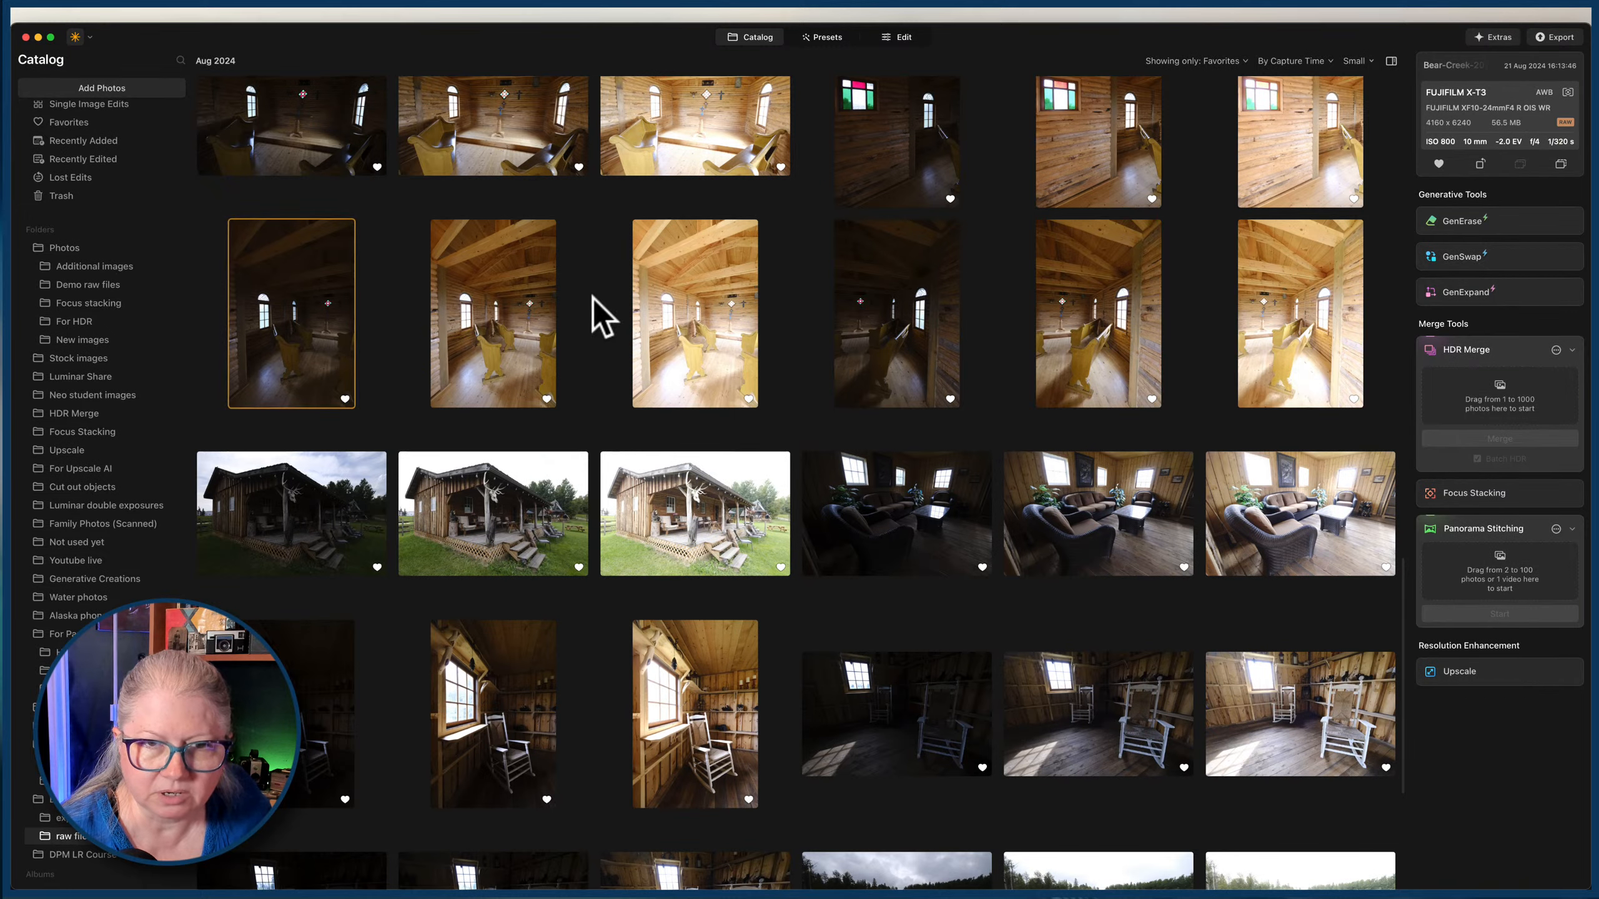
left_click(670, 312, "shift")
left_click_drag(687, 299, 1469, 402)
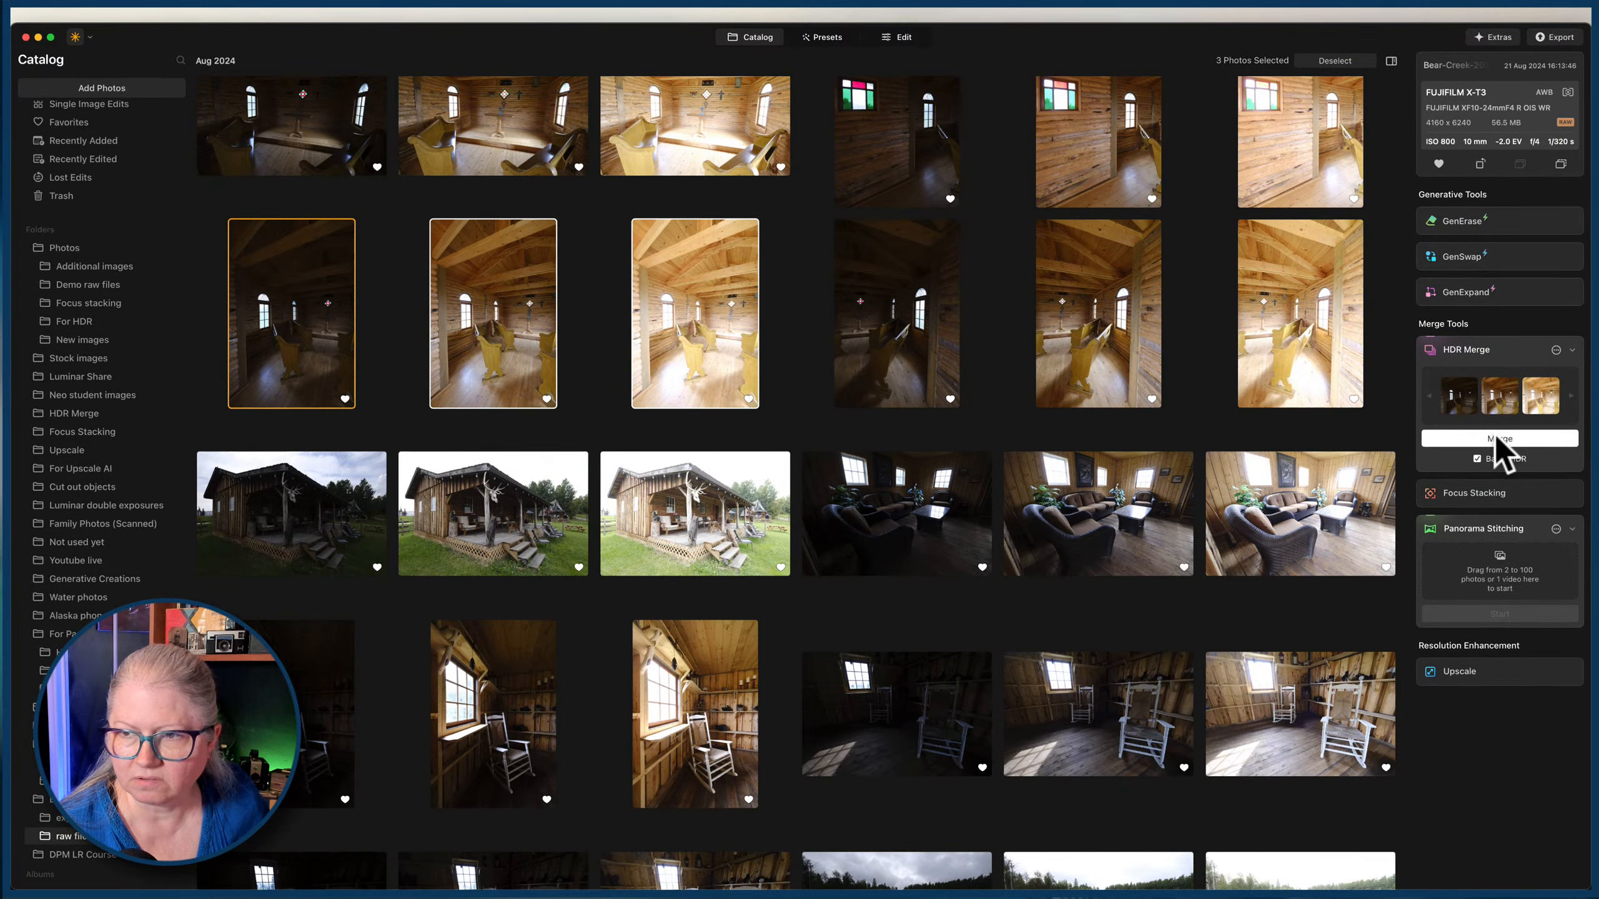
left_click(1496, 436)
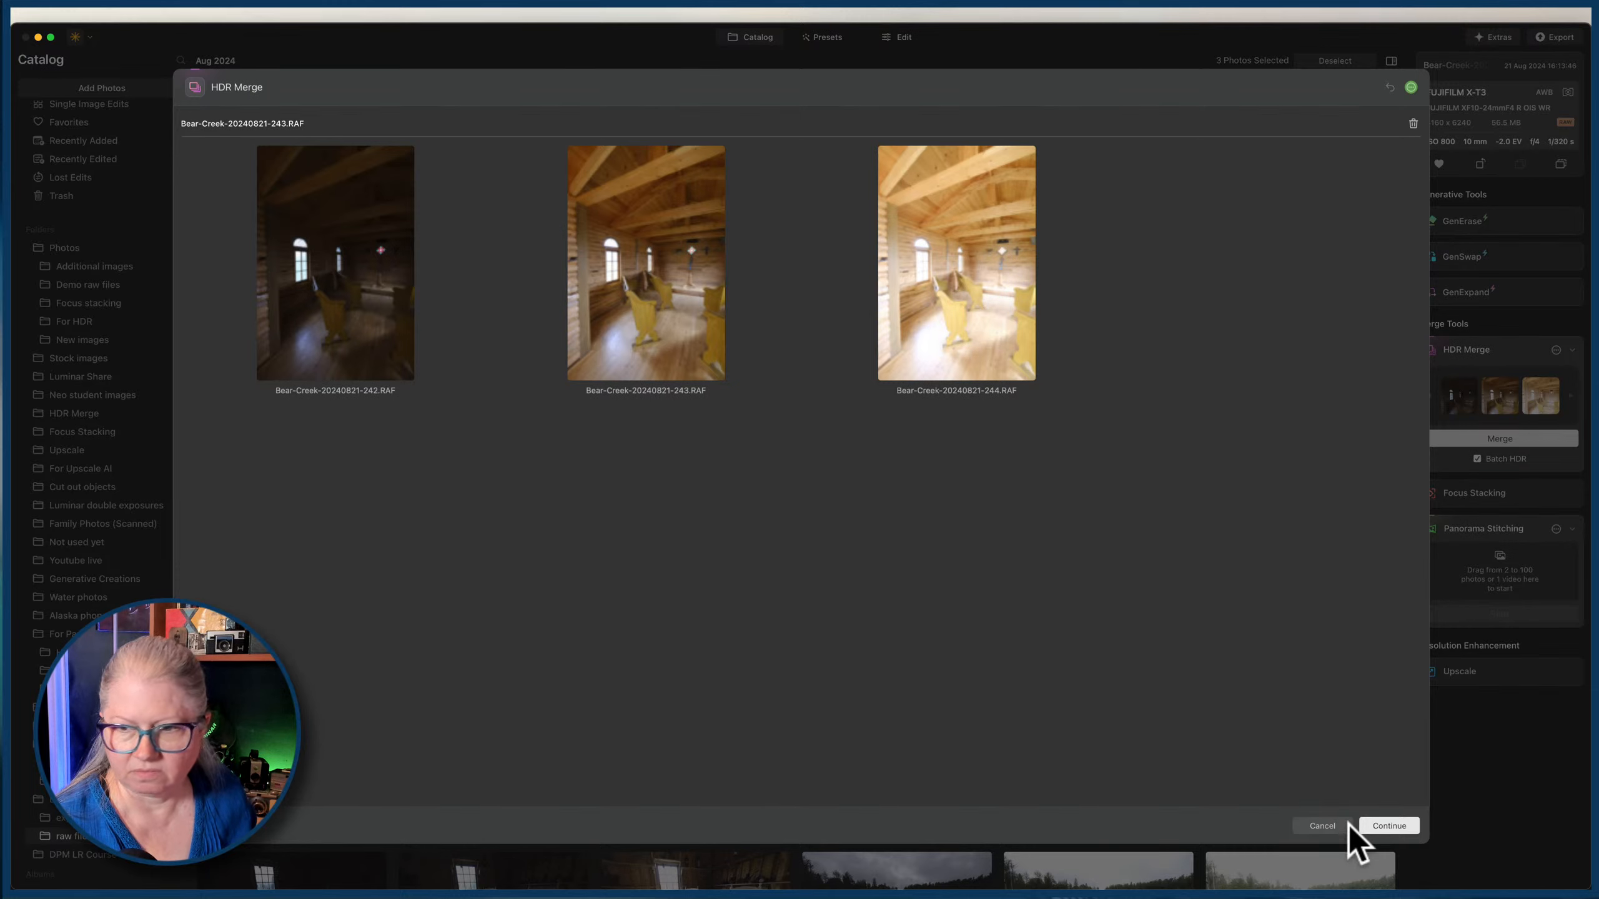
left_click(1385, 825)
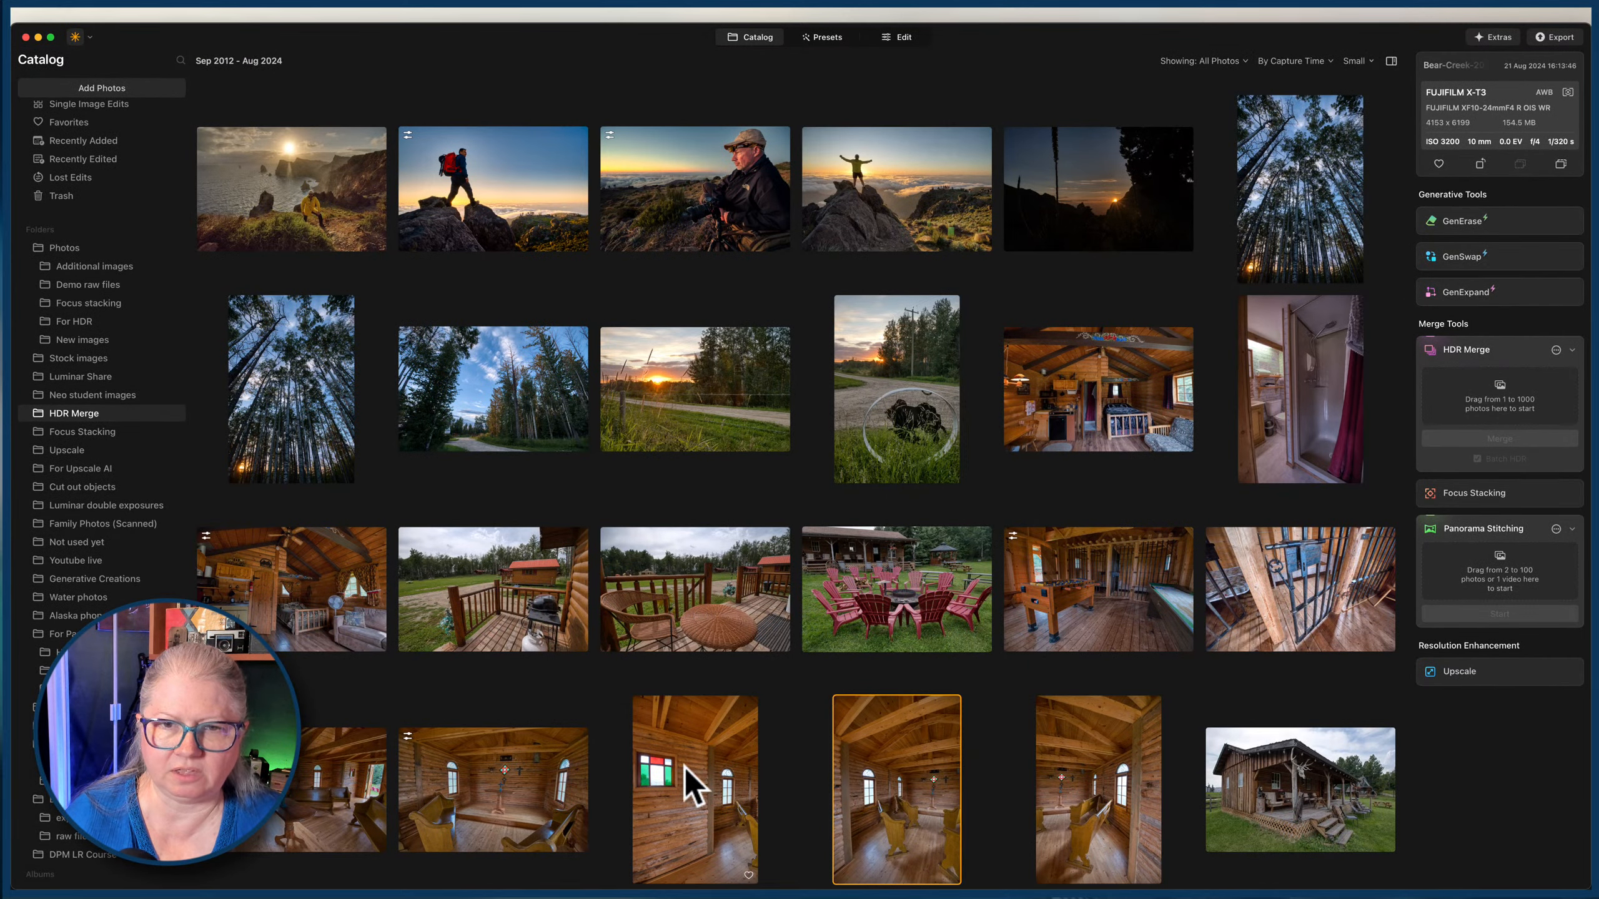
Load the three merged vertical chapel HDR images into Panorama Stitching, check its settings and start the stitch.
left_click(692, 791)
left_click(1096, 808, "shift")
left_click_drag(1095, 808, 1480, 562)
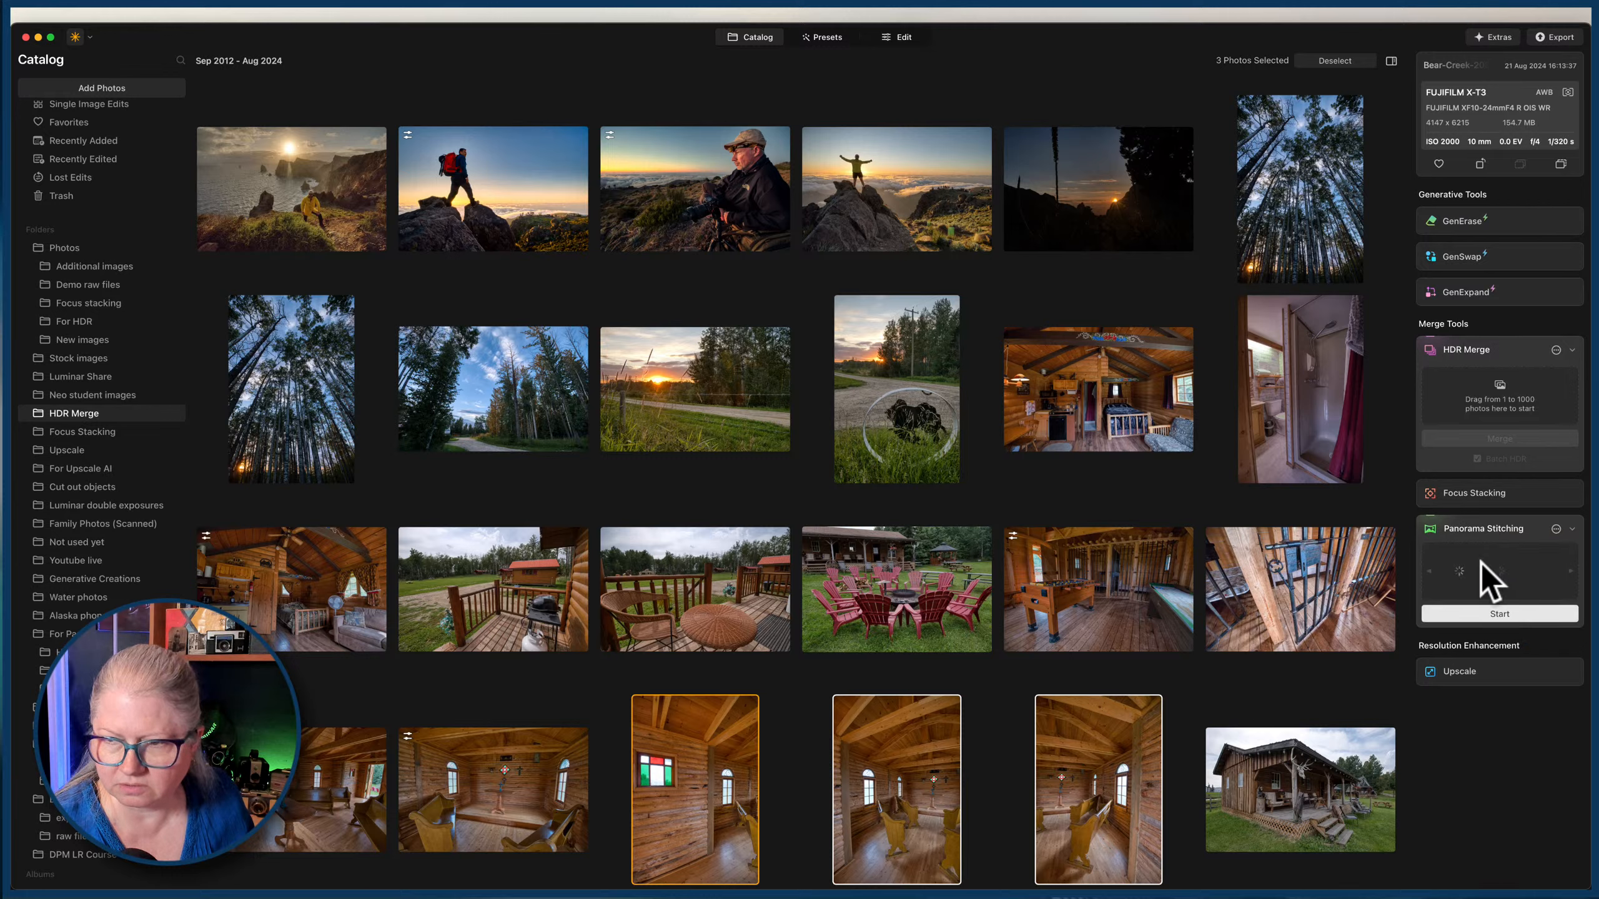
left_click(1556, 529)
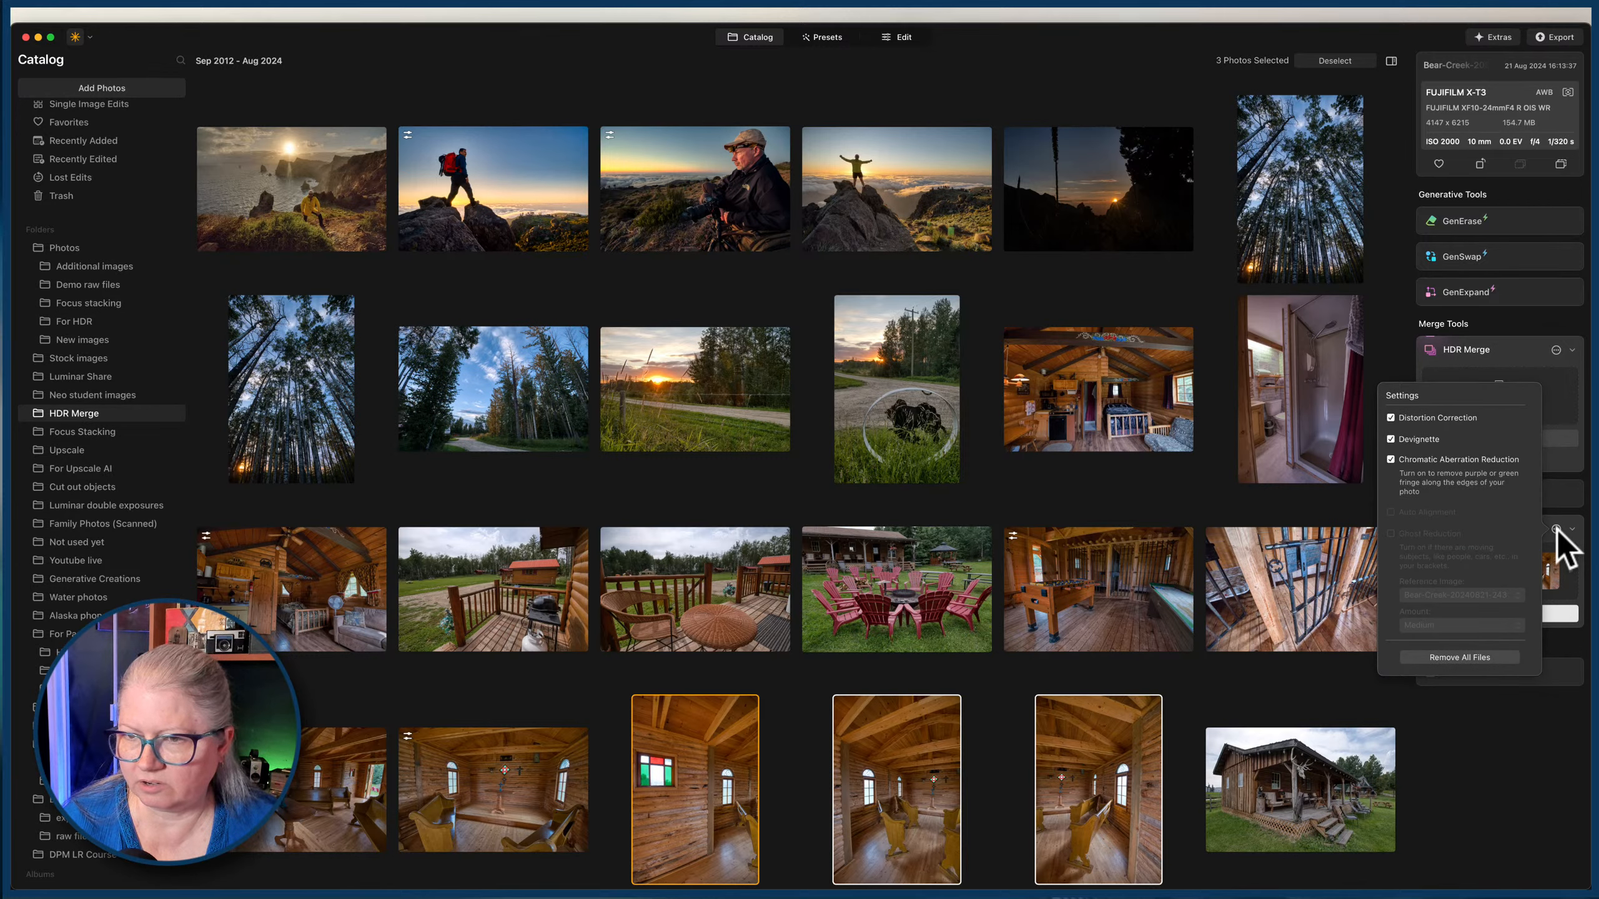
left_click(1557, 528)
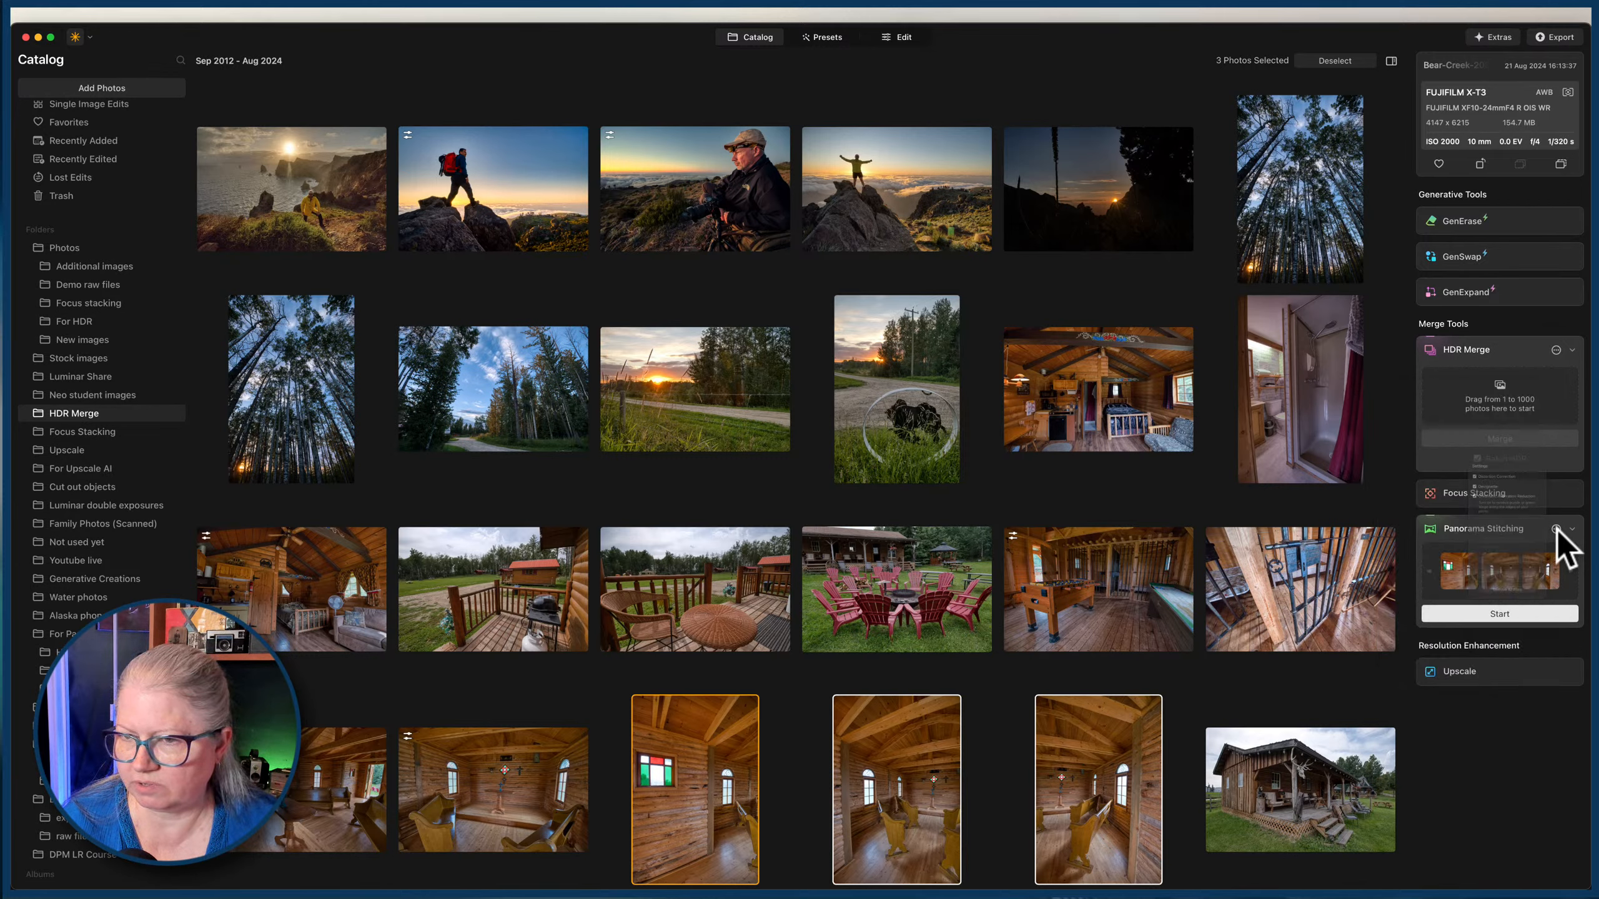
left_click(1499, 614)
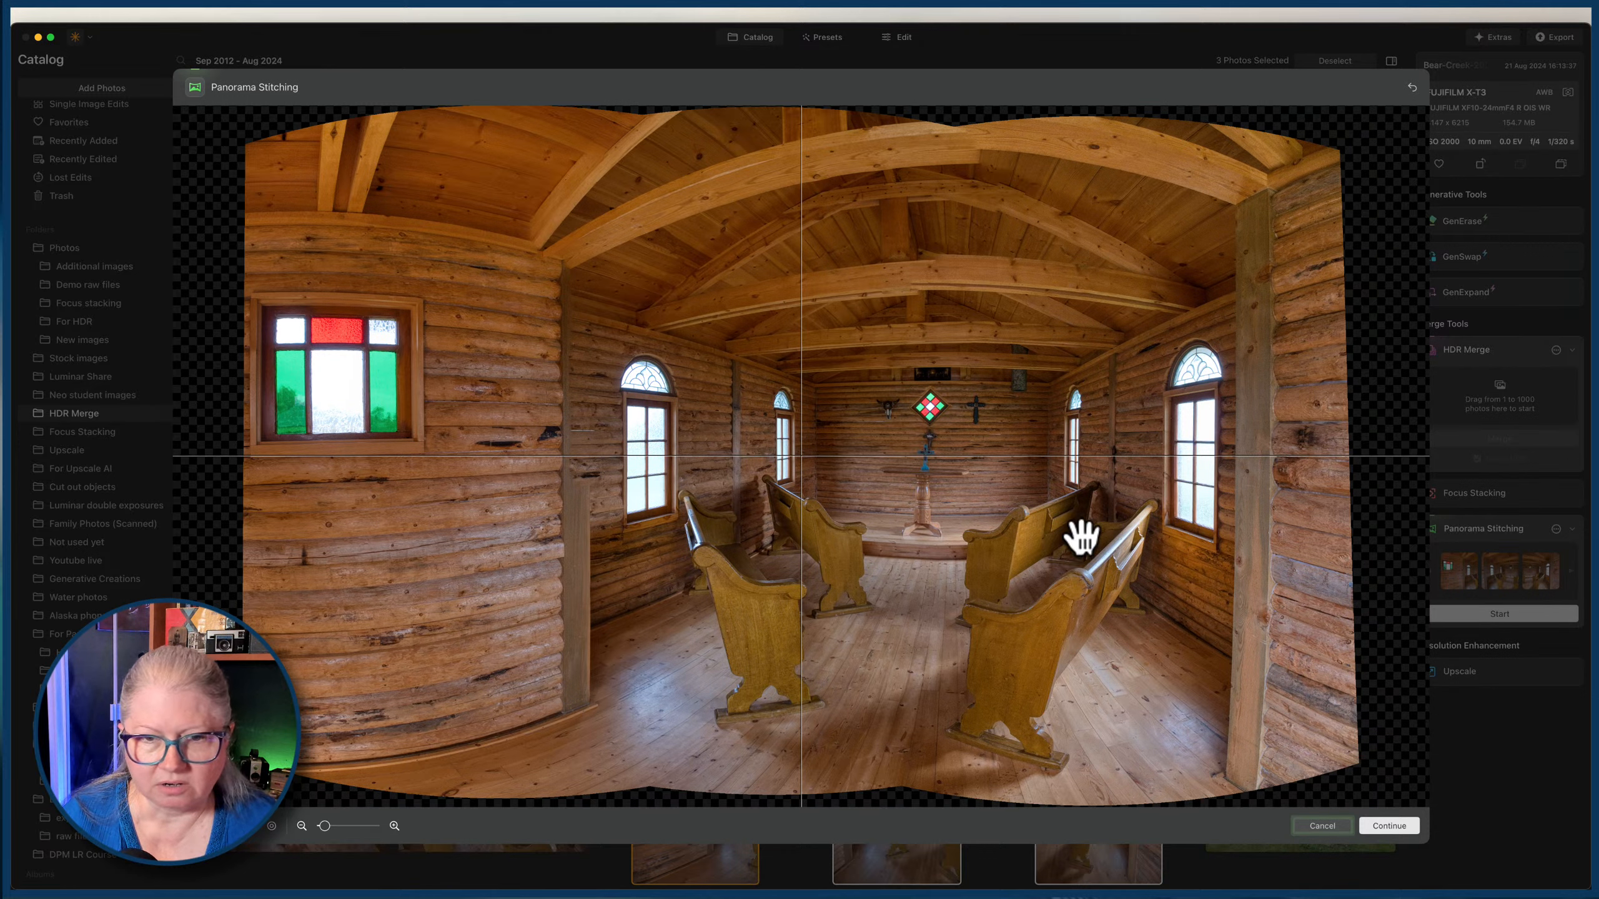
Adjust the position of the stitched chapel panorama in the preview and try other projections for it.
left_click_drag(1080, 530, 1082, 535)
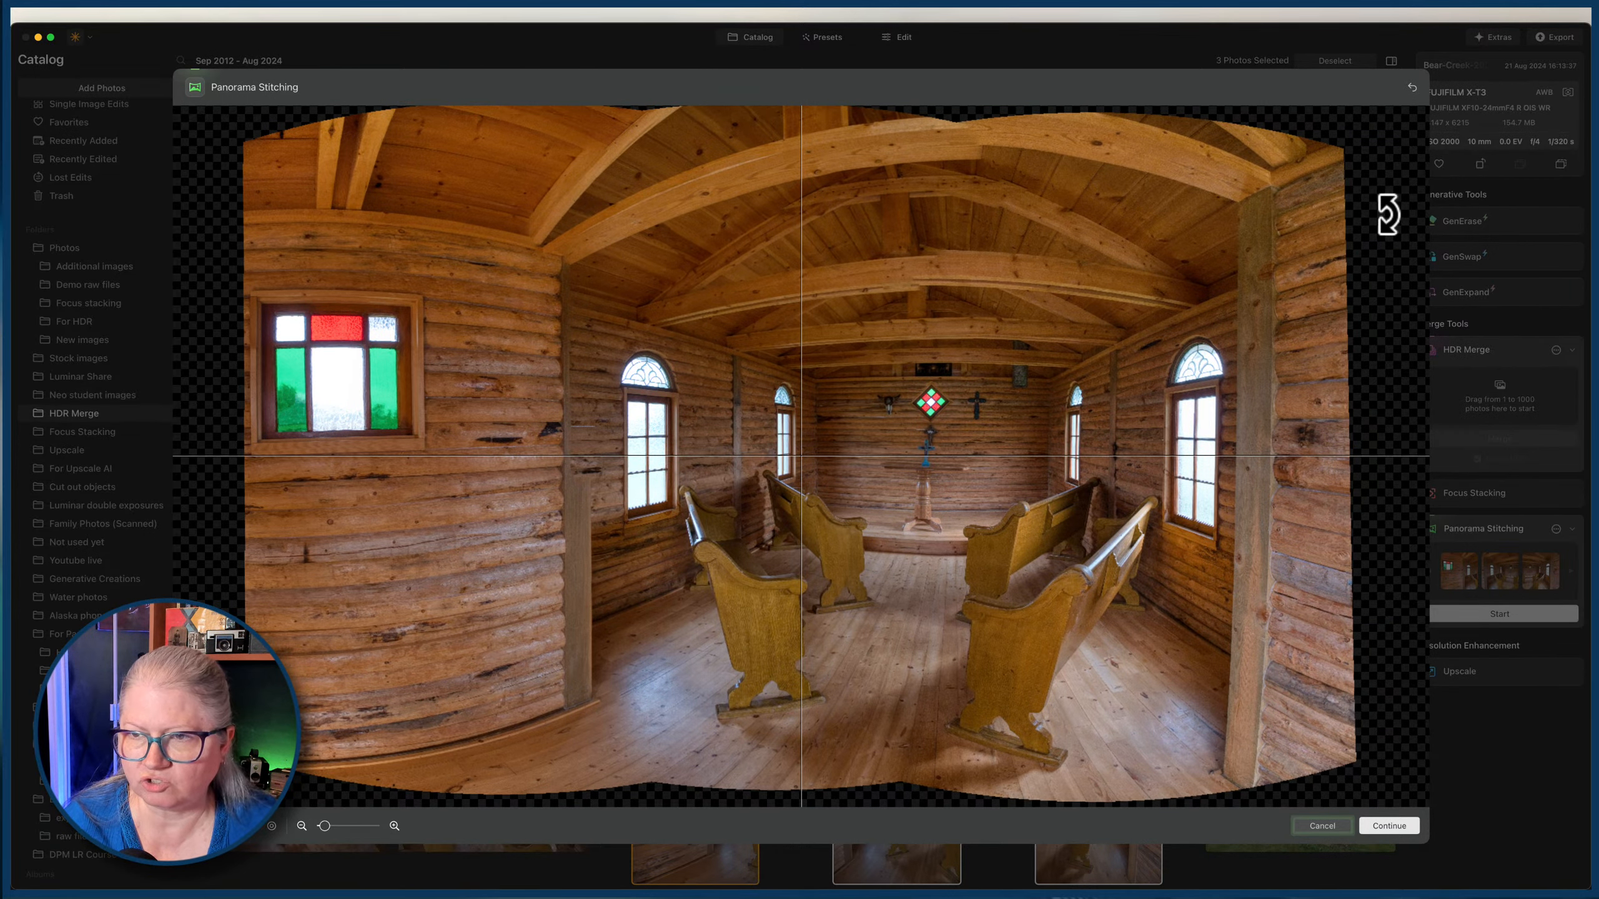
left_click_drag(1385, 211, 1390, 226)
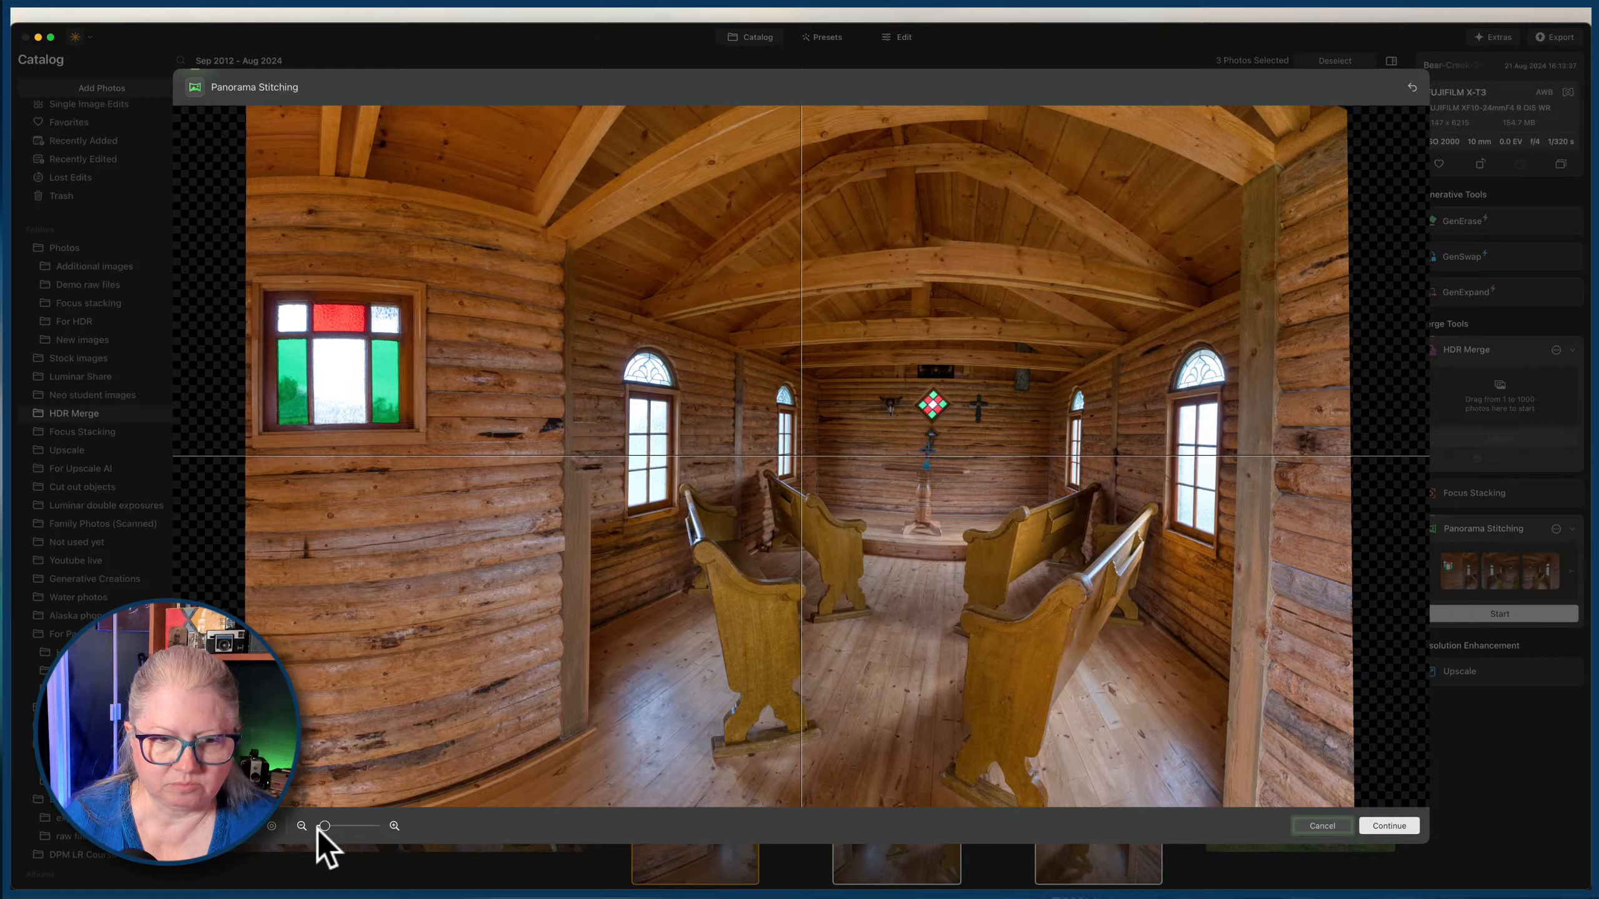
left_click(322, 826)
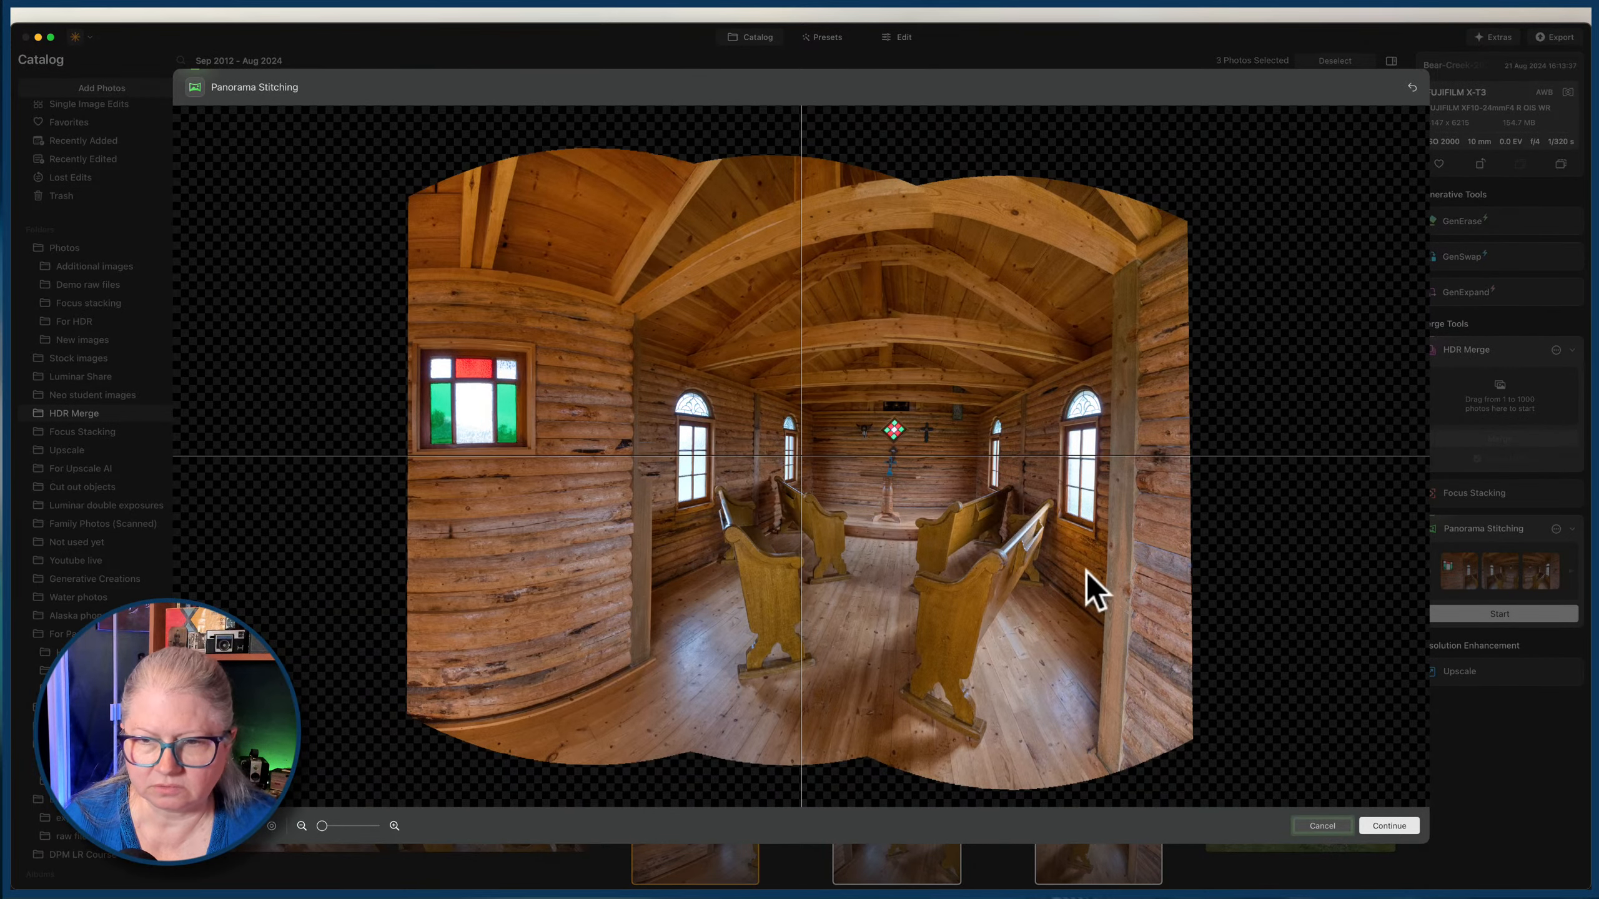
left_click(1223, 203)
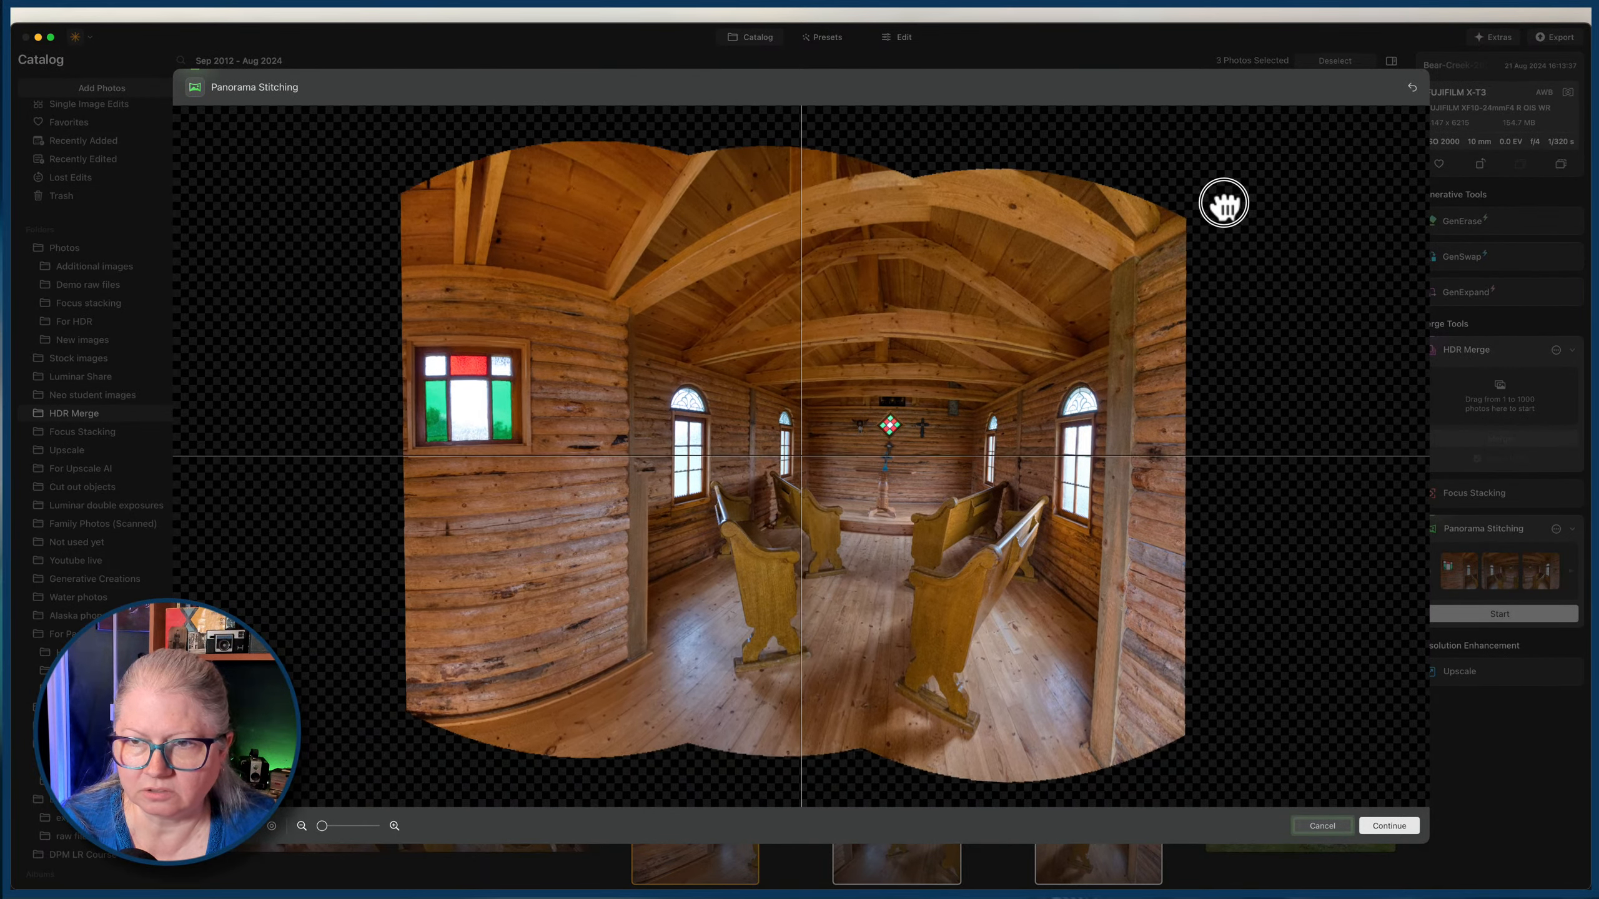
left_click_drag(1224, 203, 1213, 692)
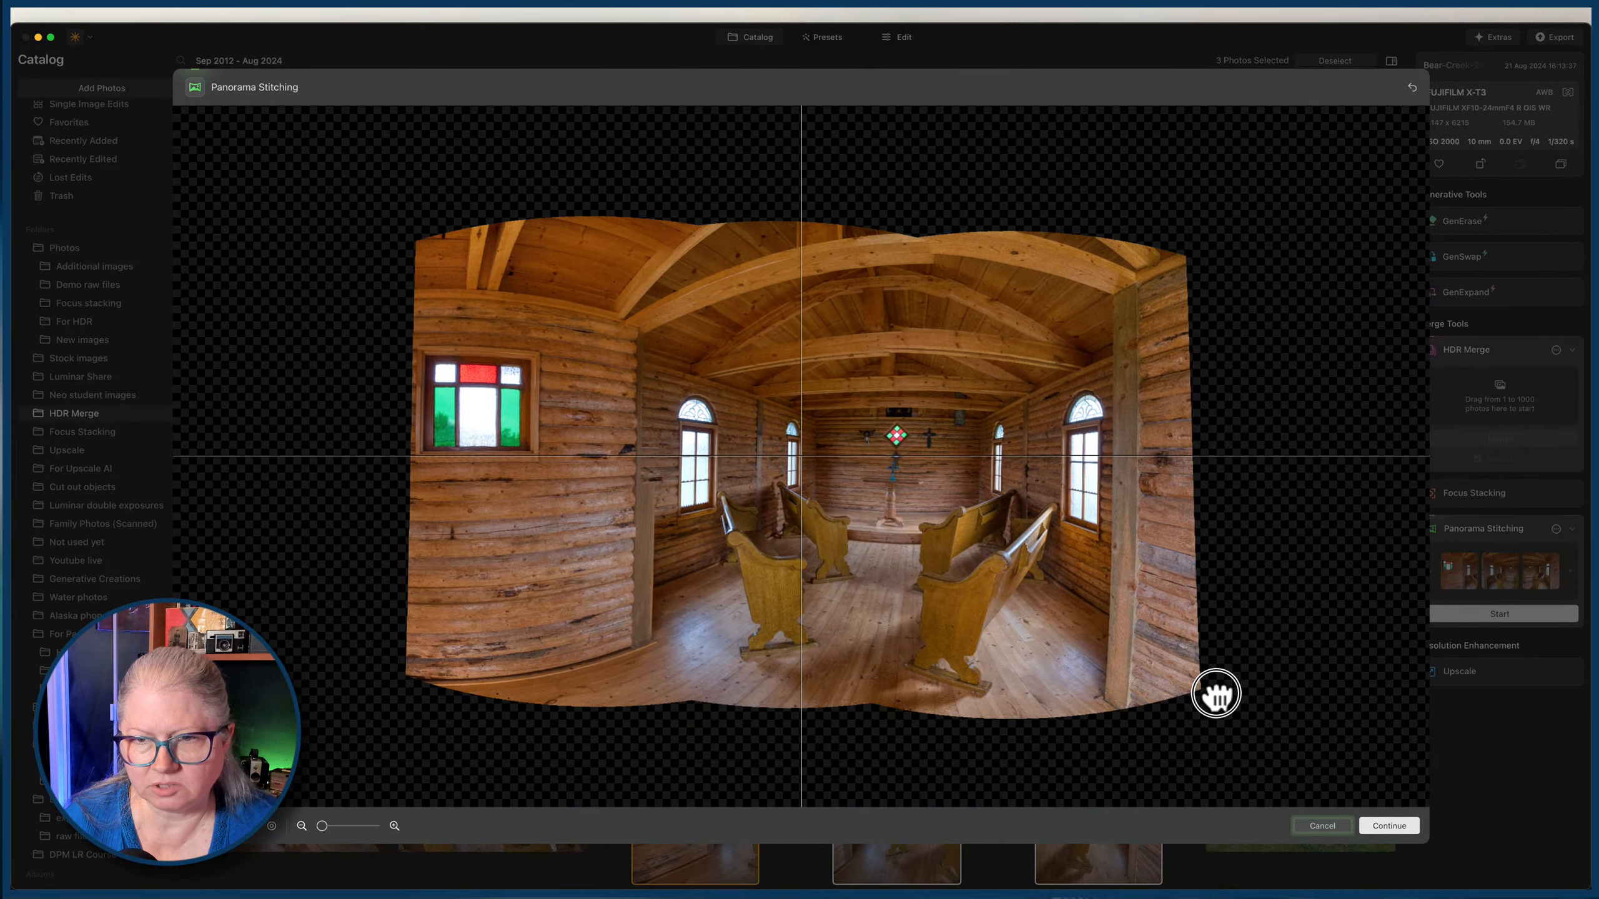
left_click_drag(1237, 424, 1234, 418)
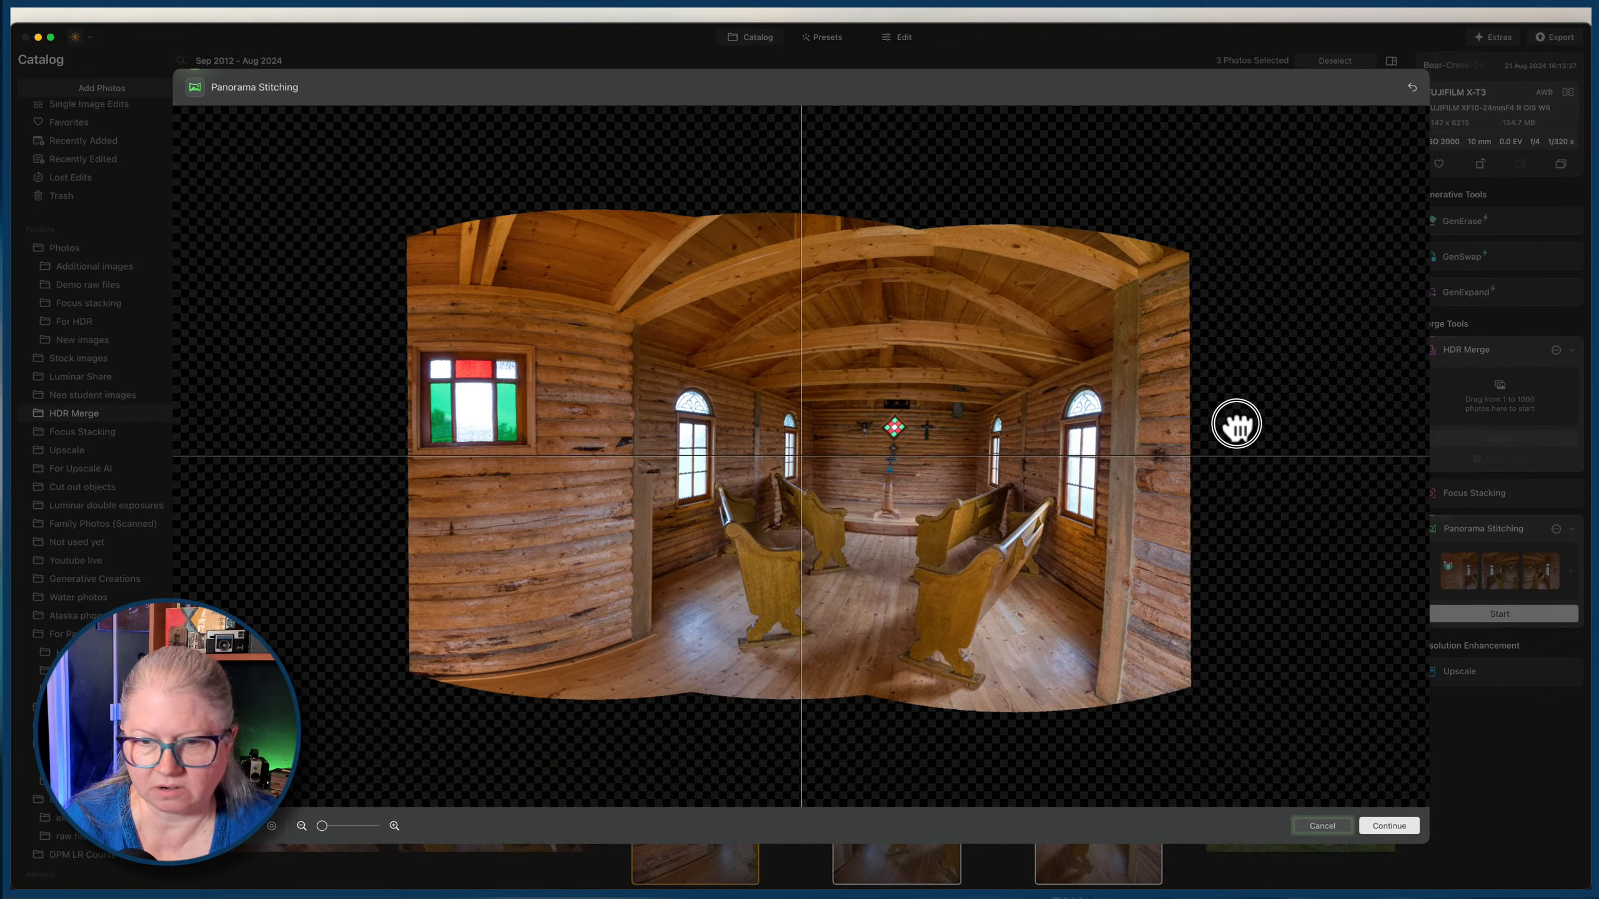
Try a straight-lined projection for the chapel panorama, switch back to a curved one and nudge its position.
left_click(249, 832)
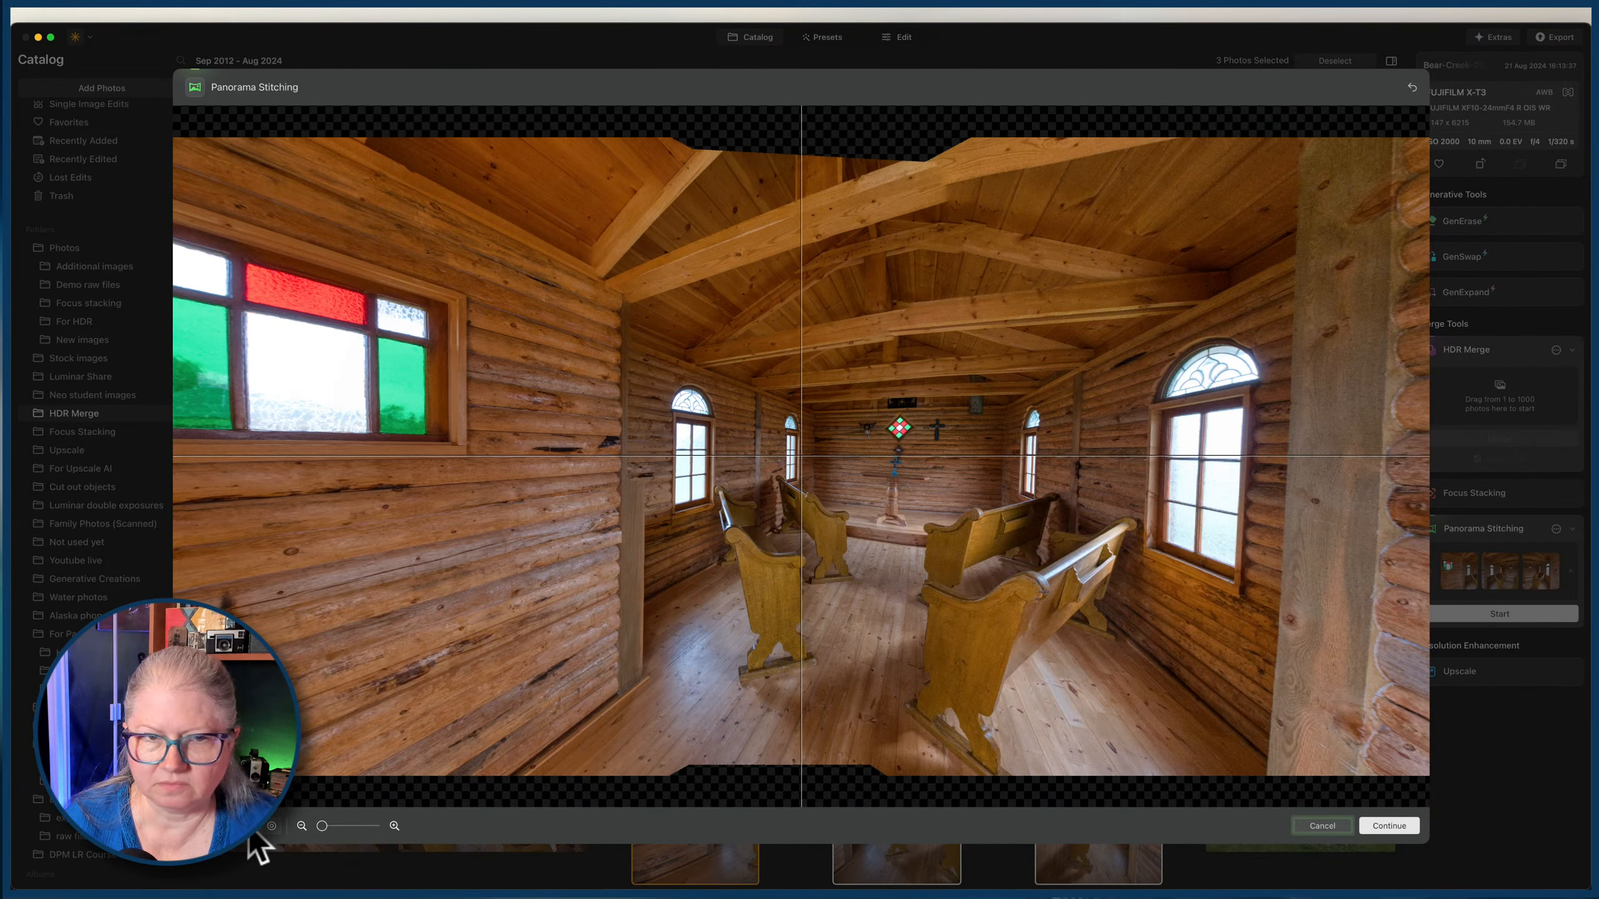
left_click(249, 832)
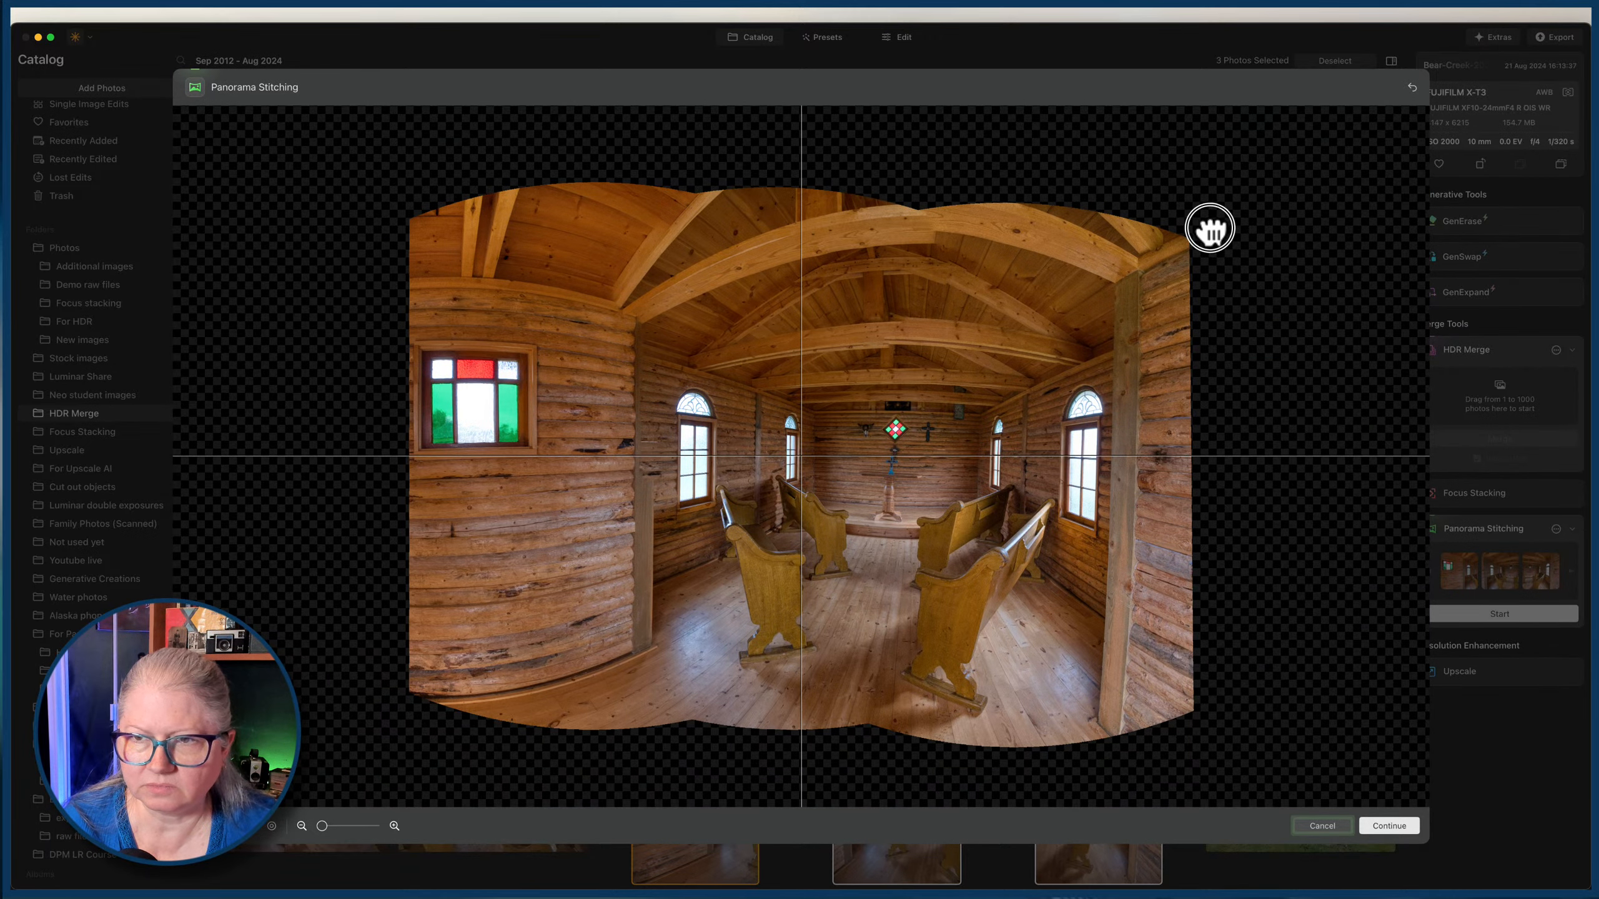
left_click_drag(1212, 232, 1208, 228)
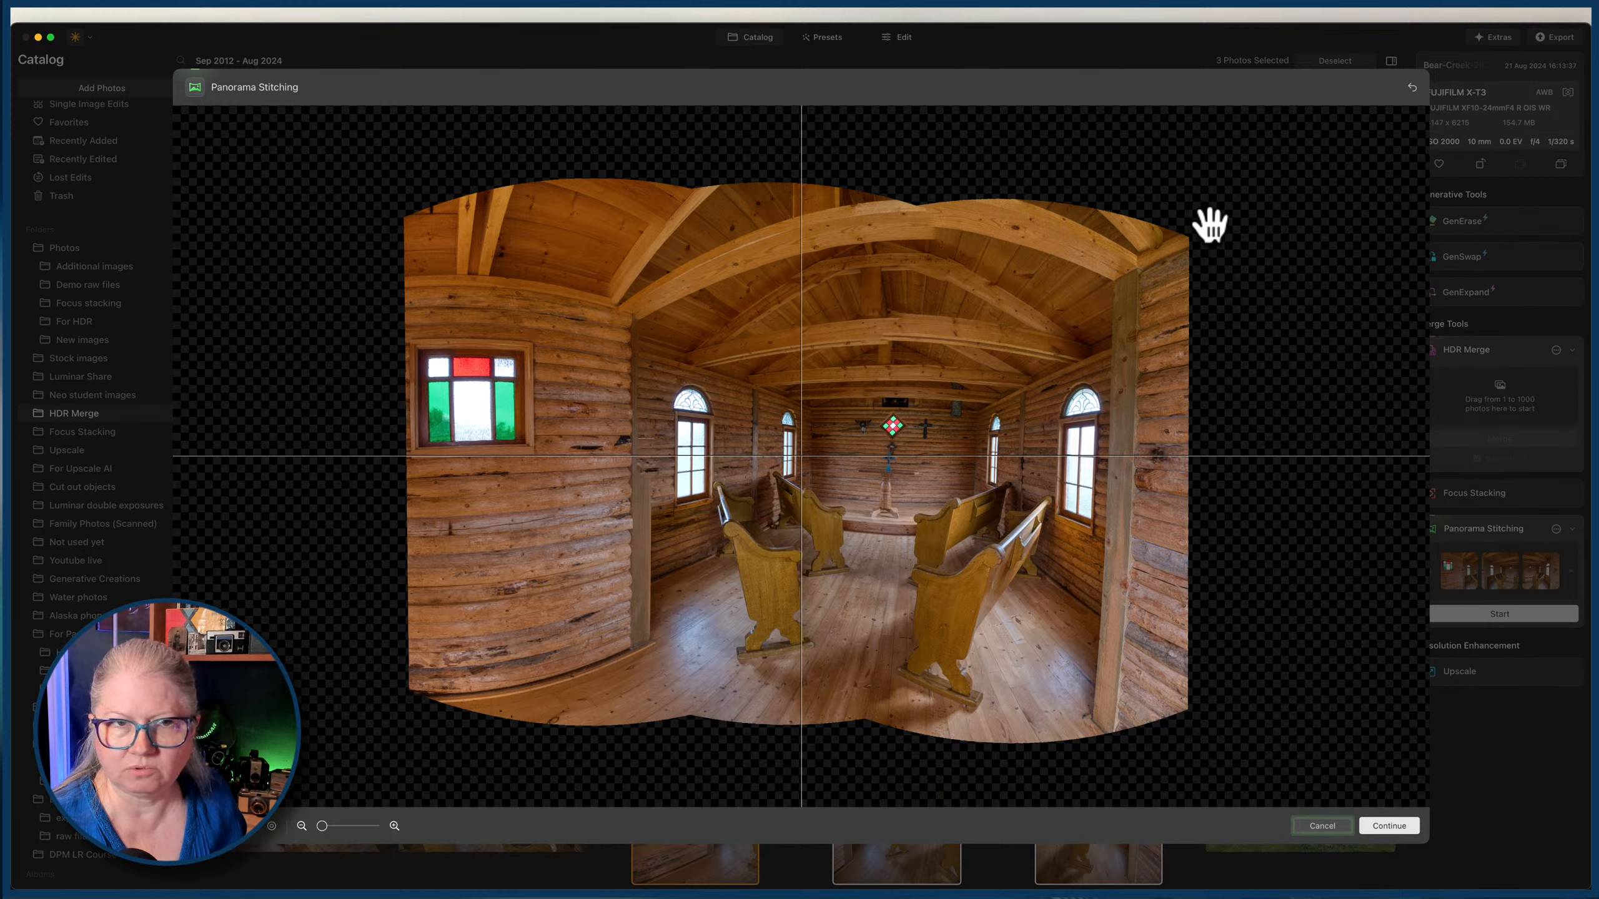
Nudge the chapel panorama's position and save it with the crop extended vertically to take in more of the ceiling and floor.
mouse_move(1210, 232)
left_mouse_down()
mouse_move(1196, 212)
mouse_move(1203, 237)
left_mouse_up()
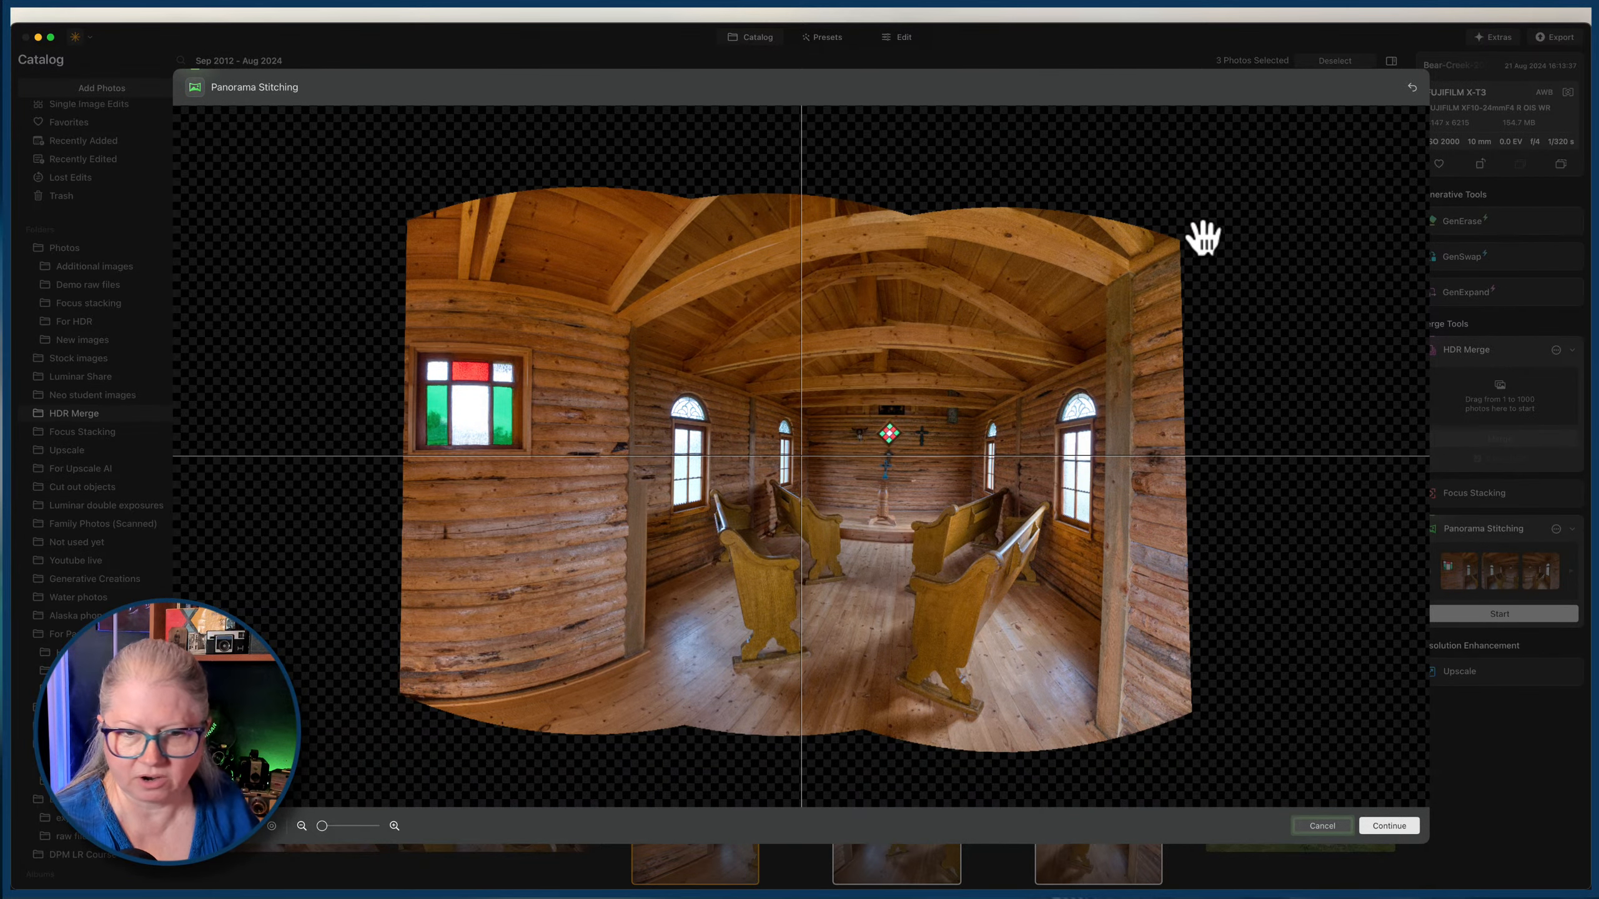
left_click(1381, 825)
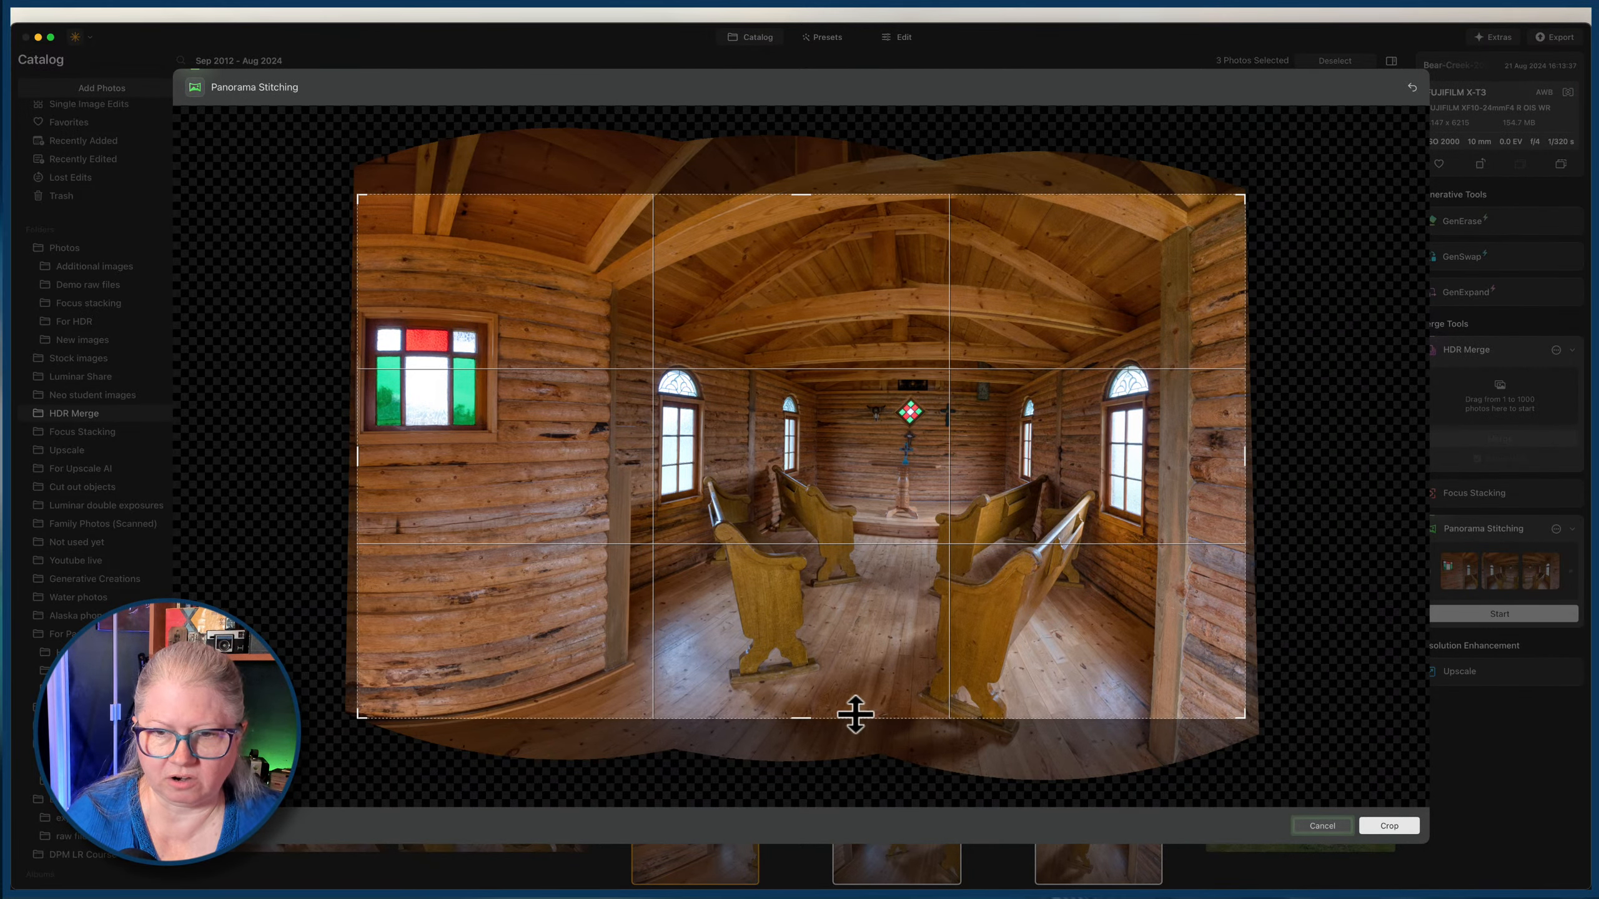
left_click_drag(853, 716, 857, 757)
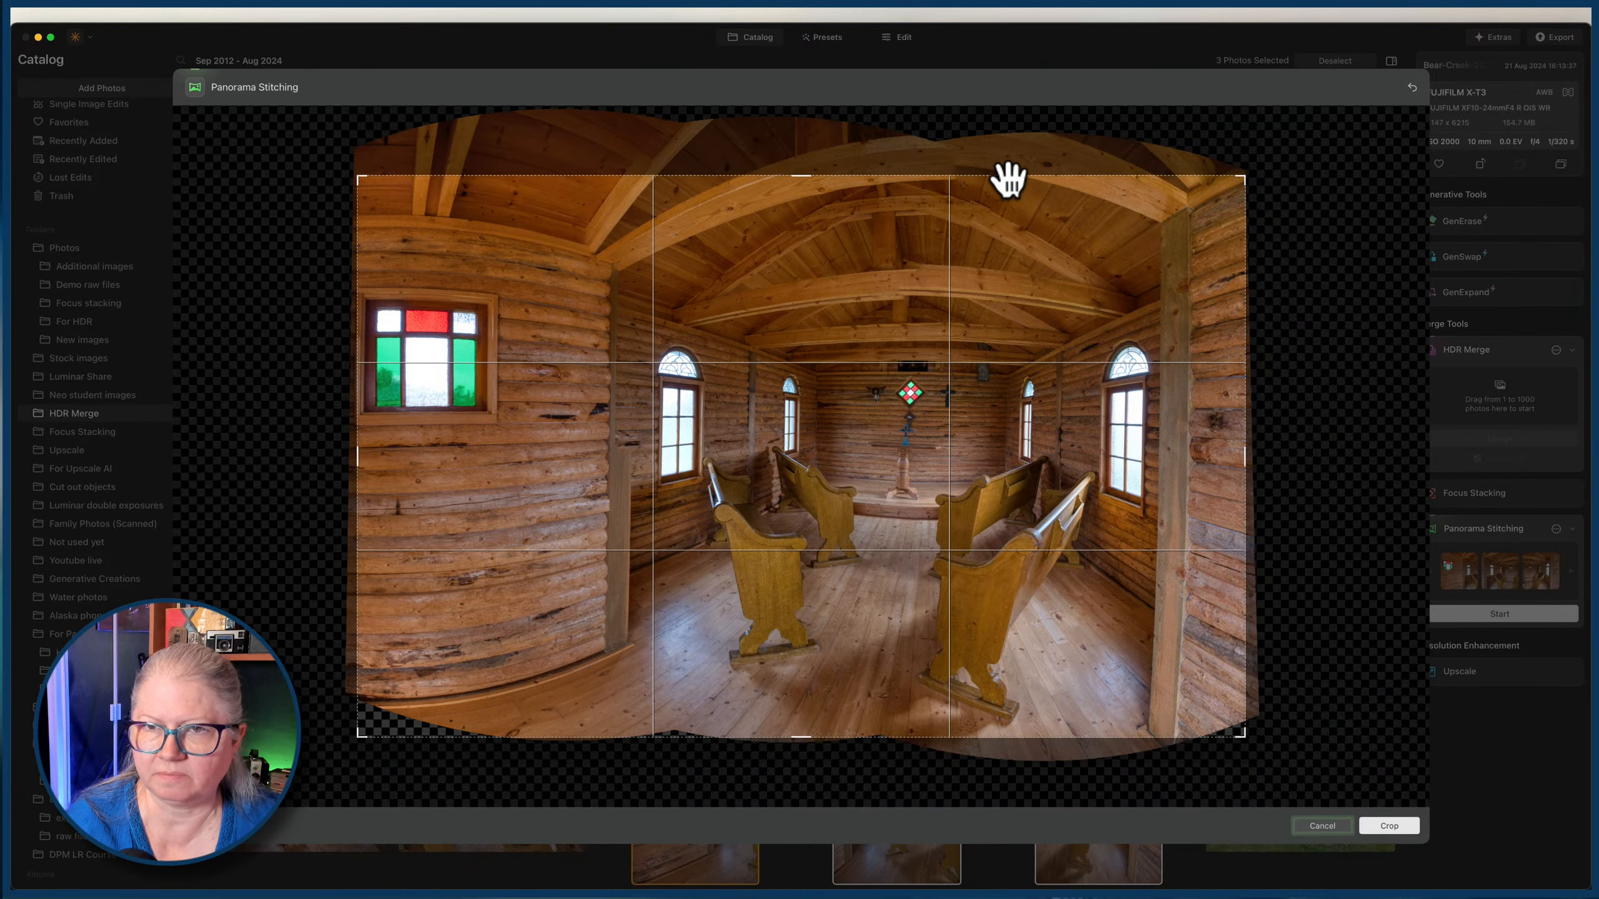
left_click_drag(1007, 175, 1007, 137)
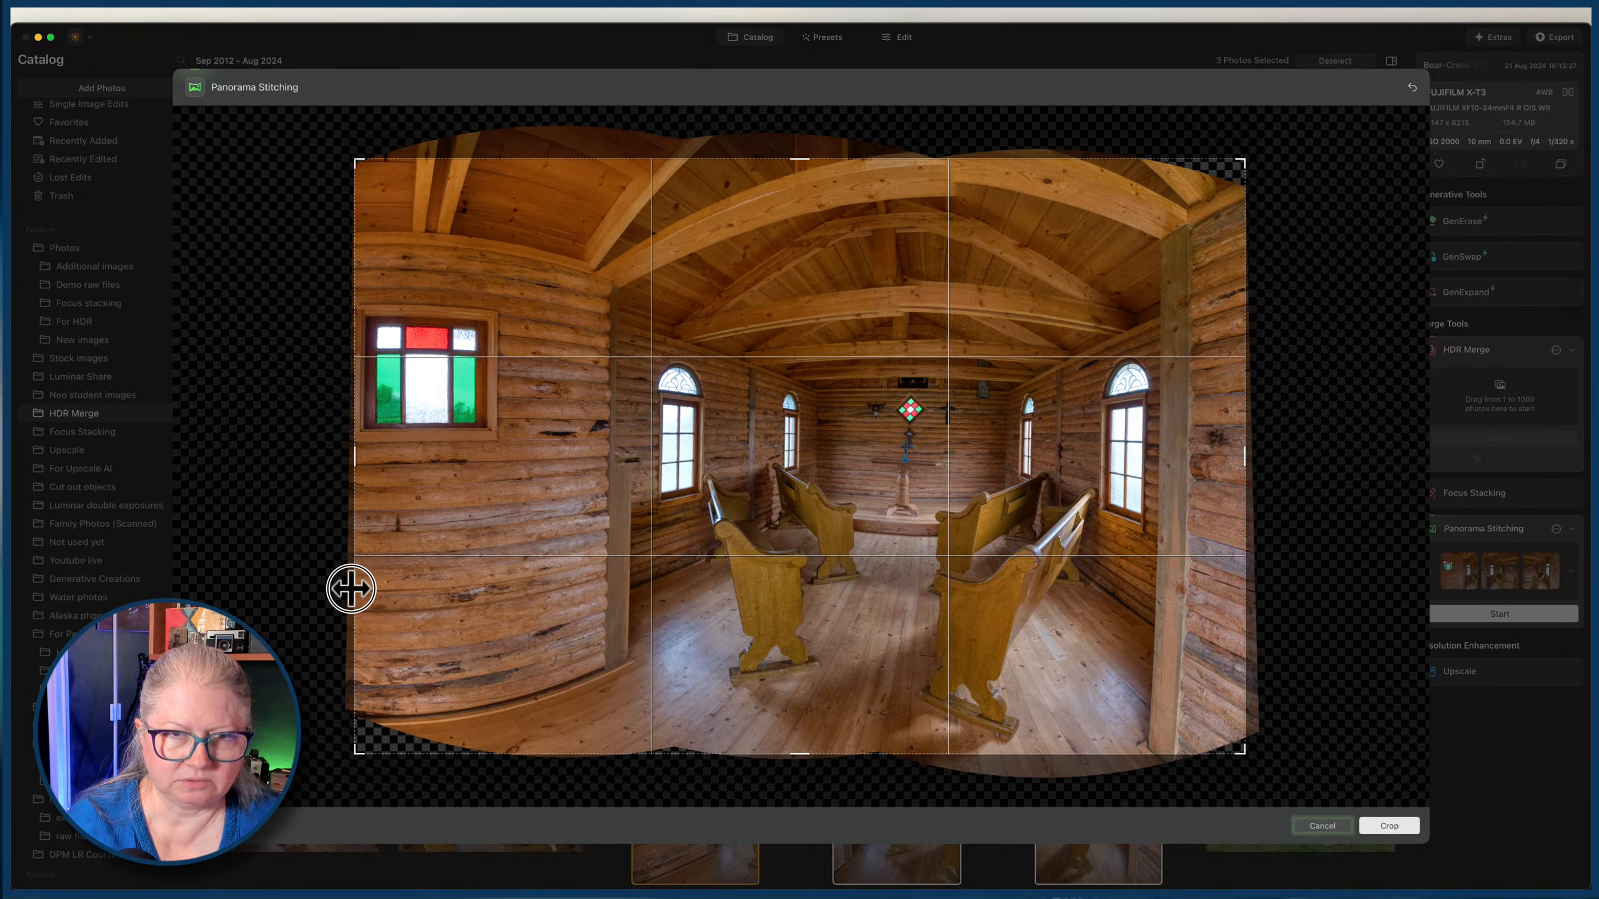
left_click_drag(350, 589, 348, 588)
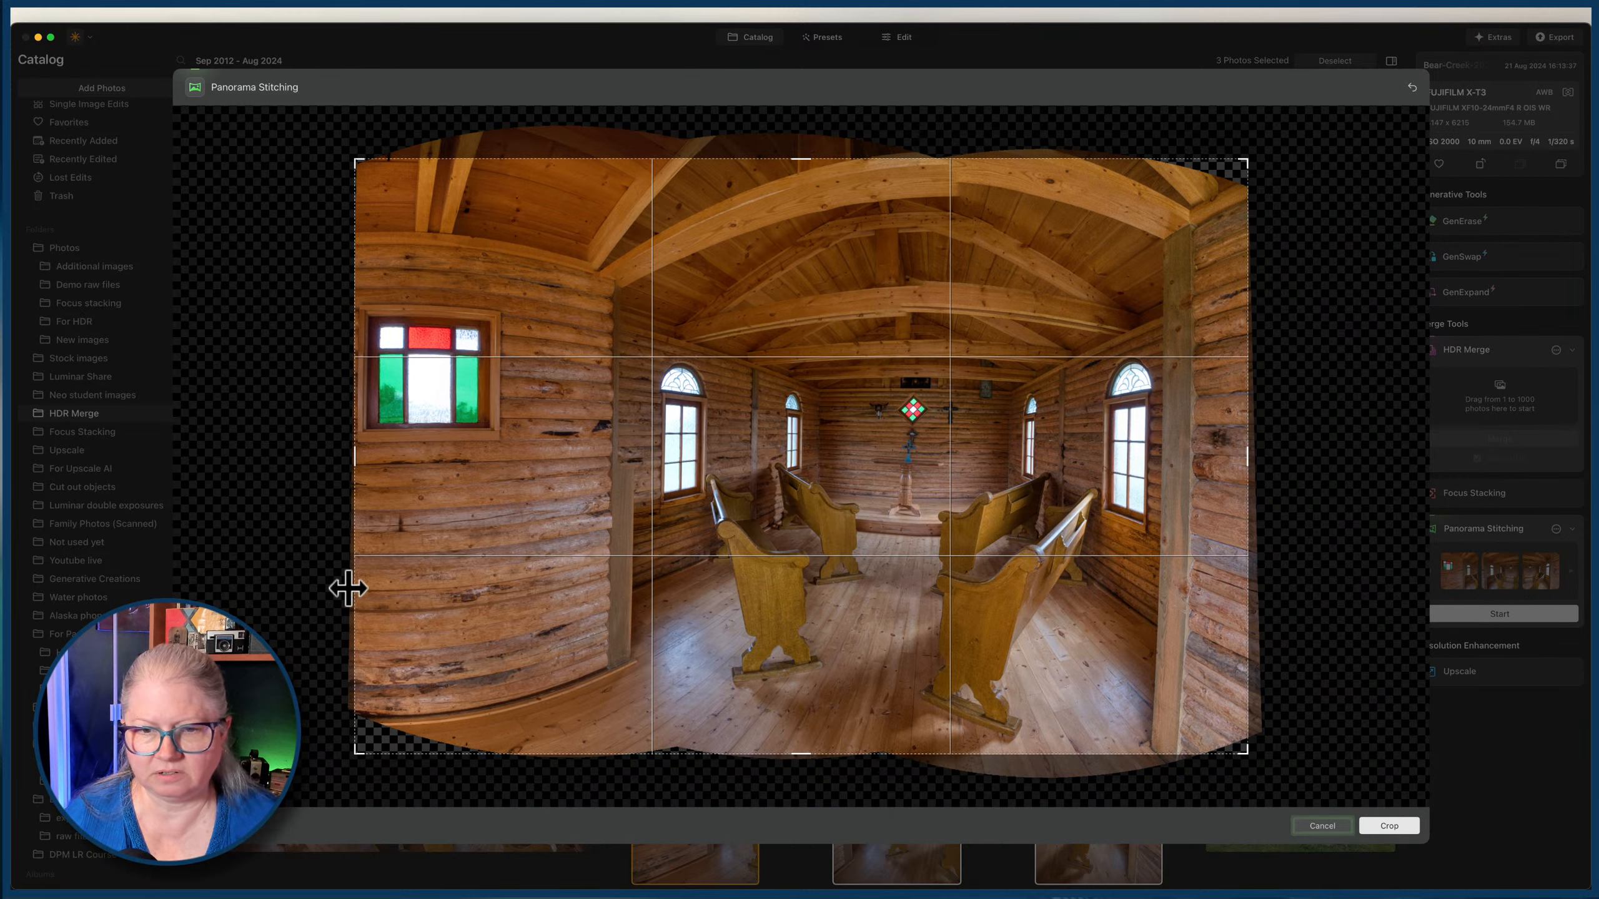
left_click(1388, 826)
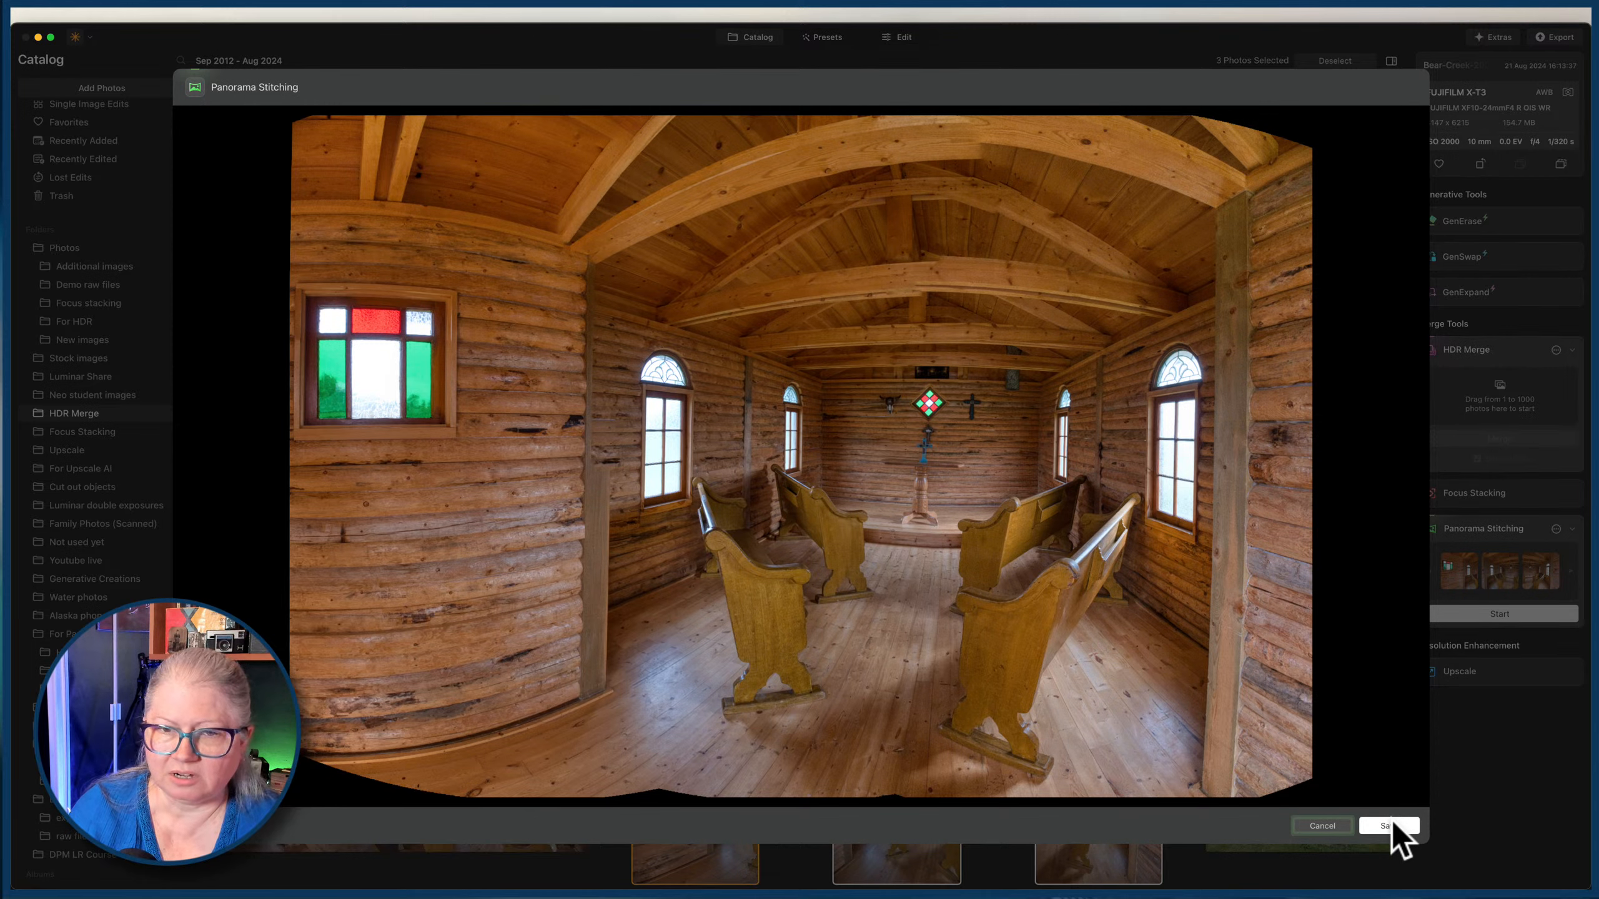
left_click(1363, 826)
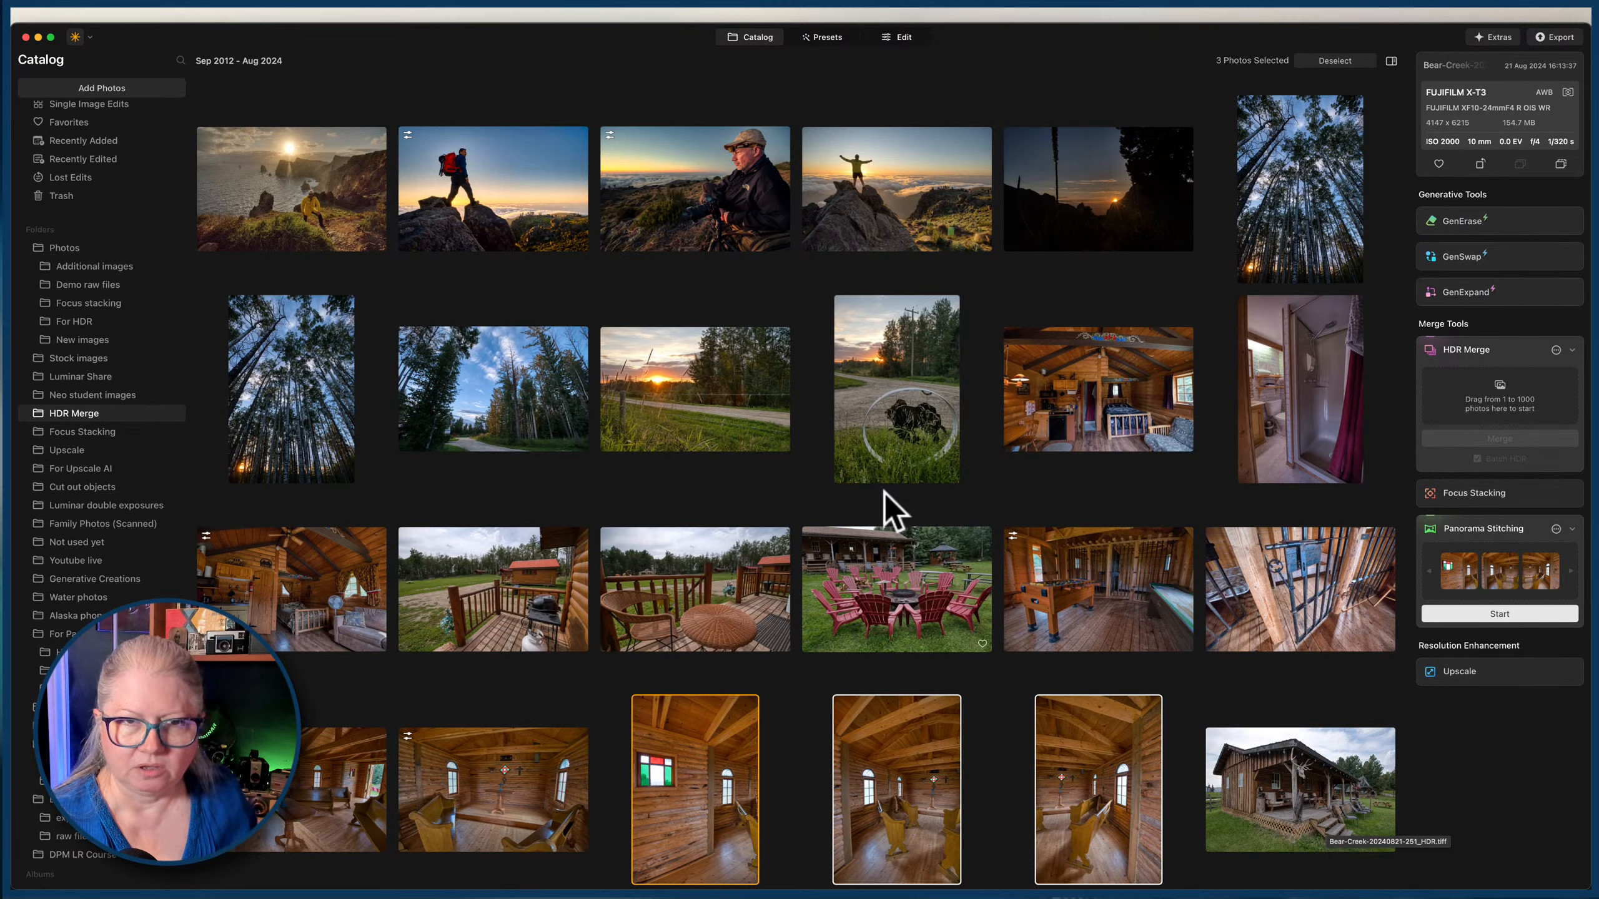
Look for an earlier panorama example in the catalog and open the mountain-path panorama from the folder of stitched images.
scroll(908, 504, "up", 3)
scroll(908, 504, "up", 3)
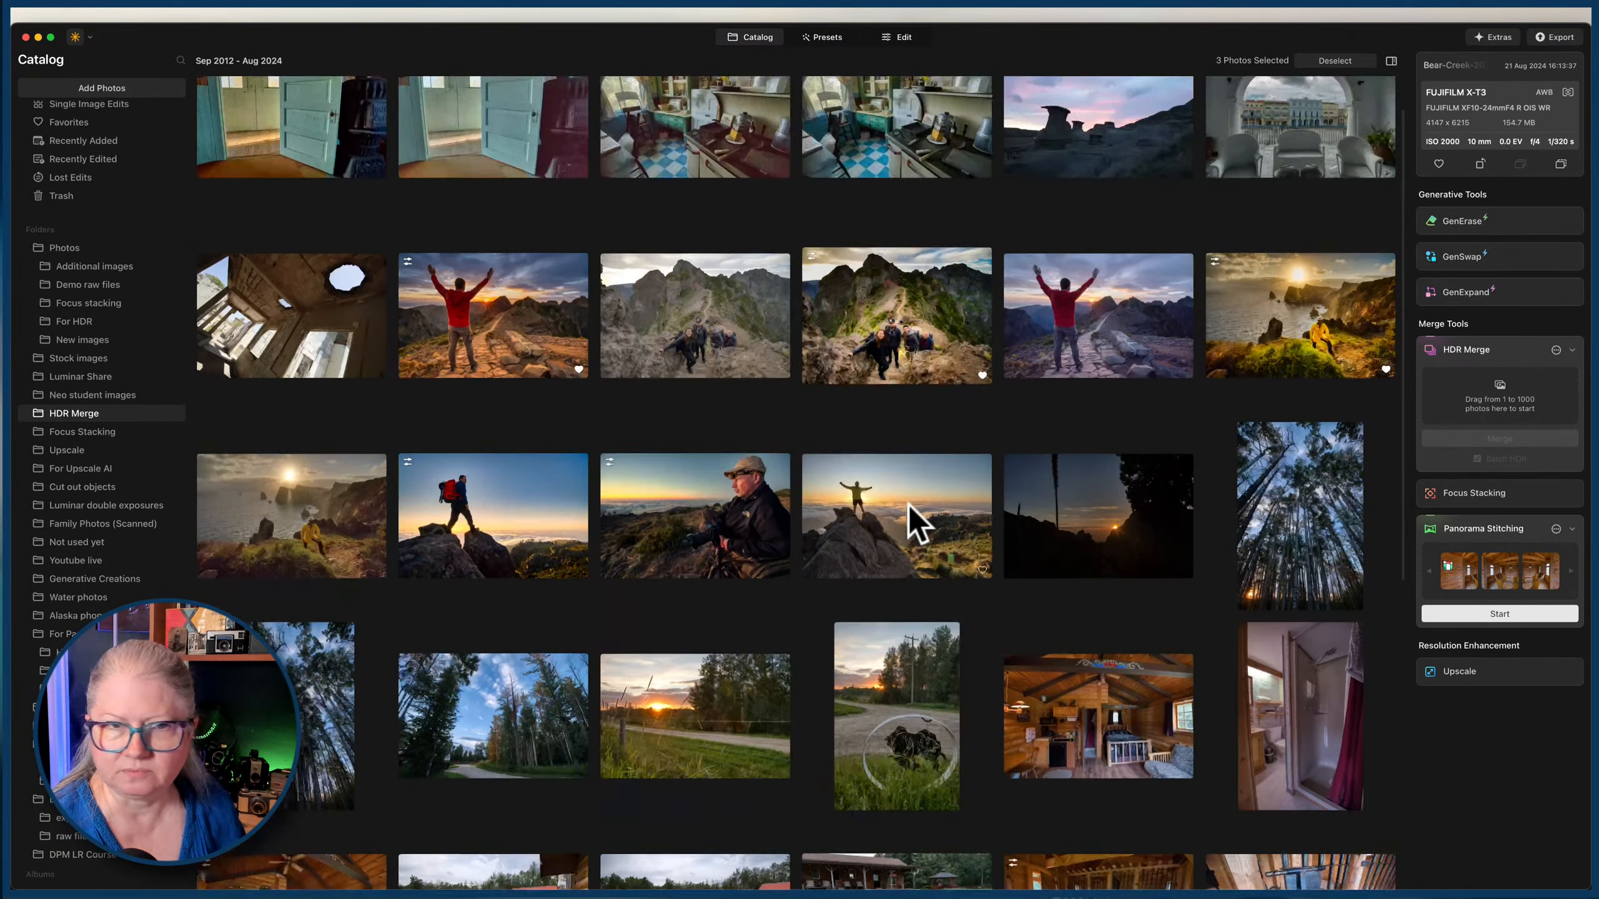
scroll(908, 504, "down", 10)
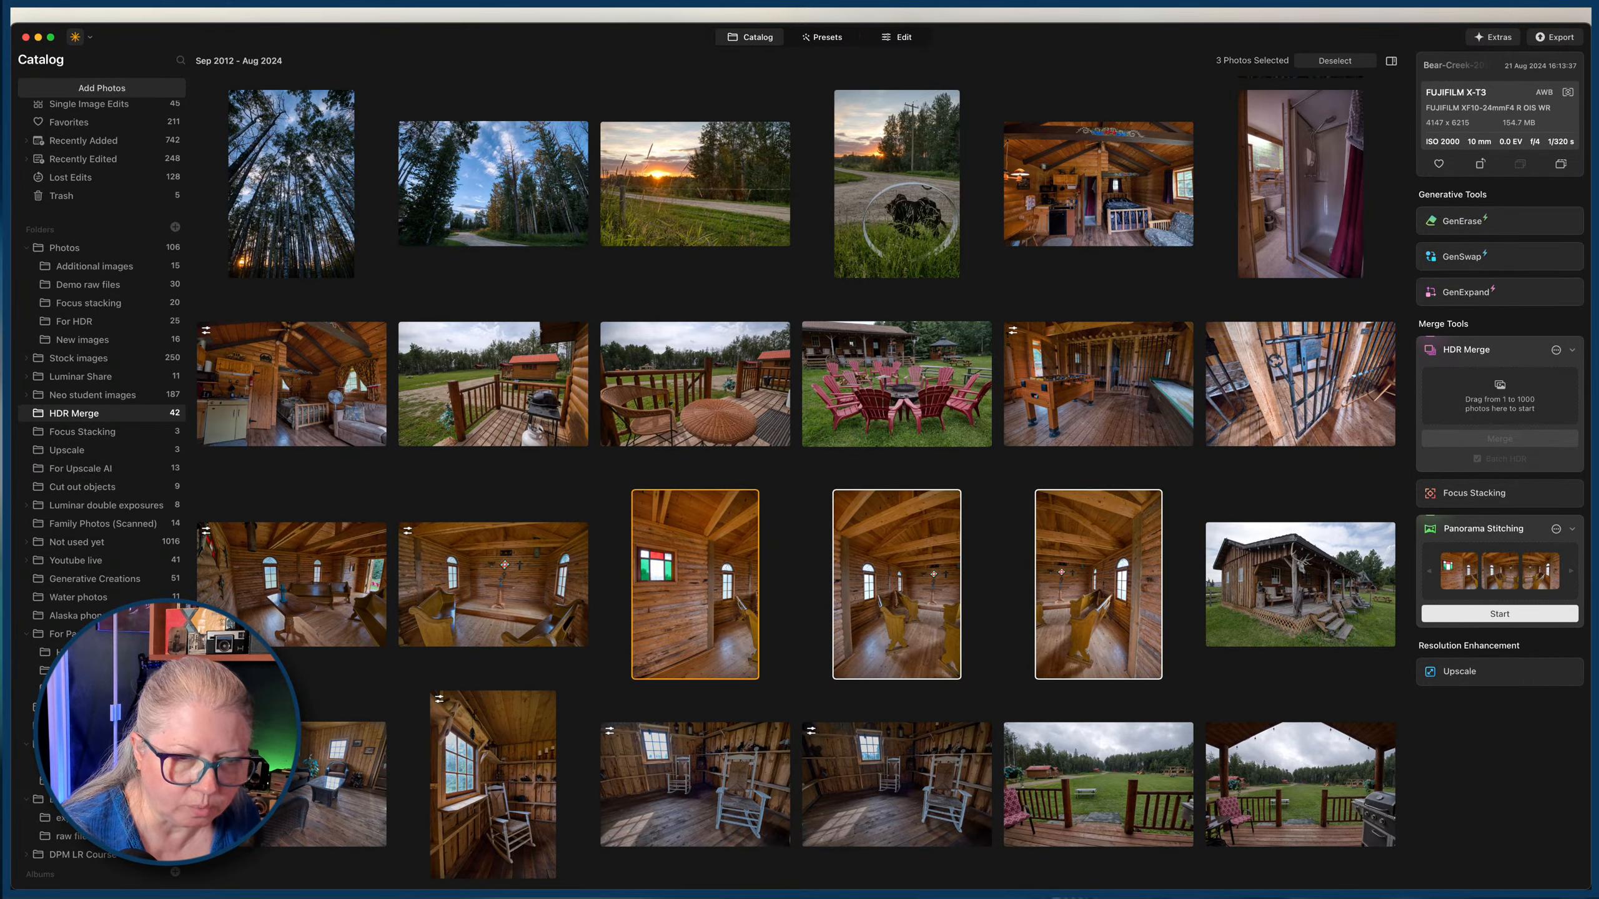
left_click(94, 707)
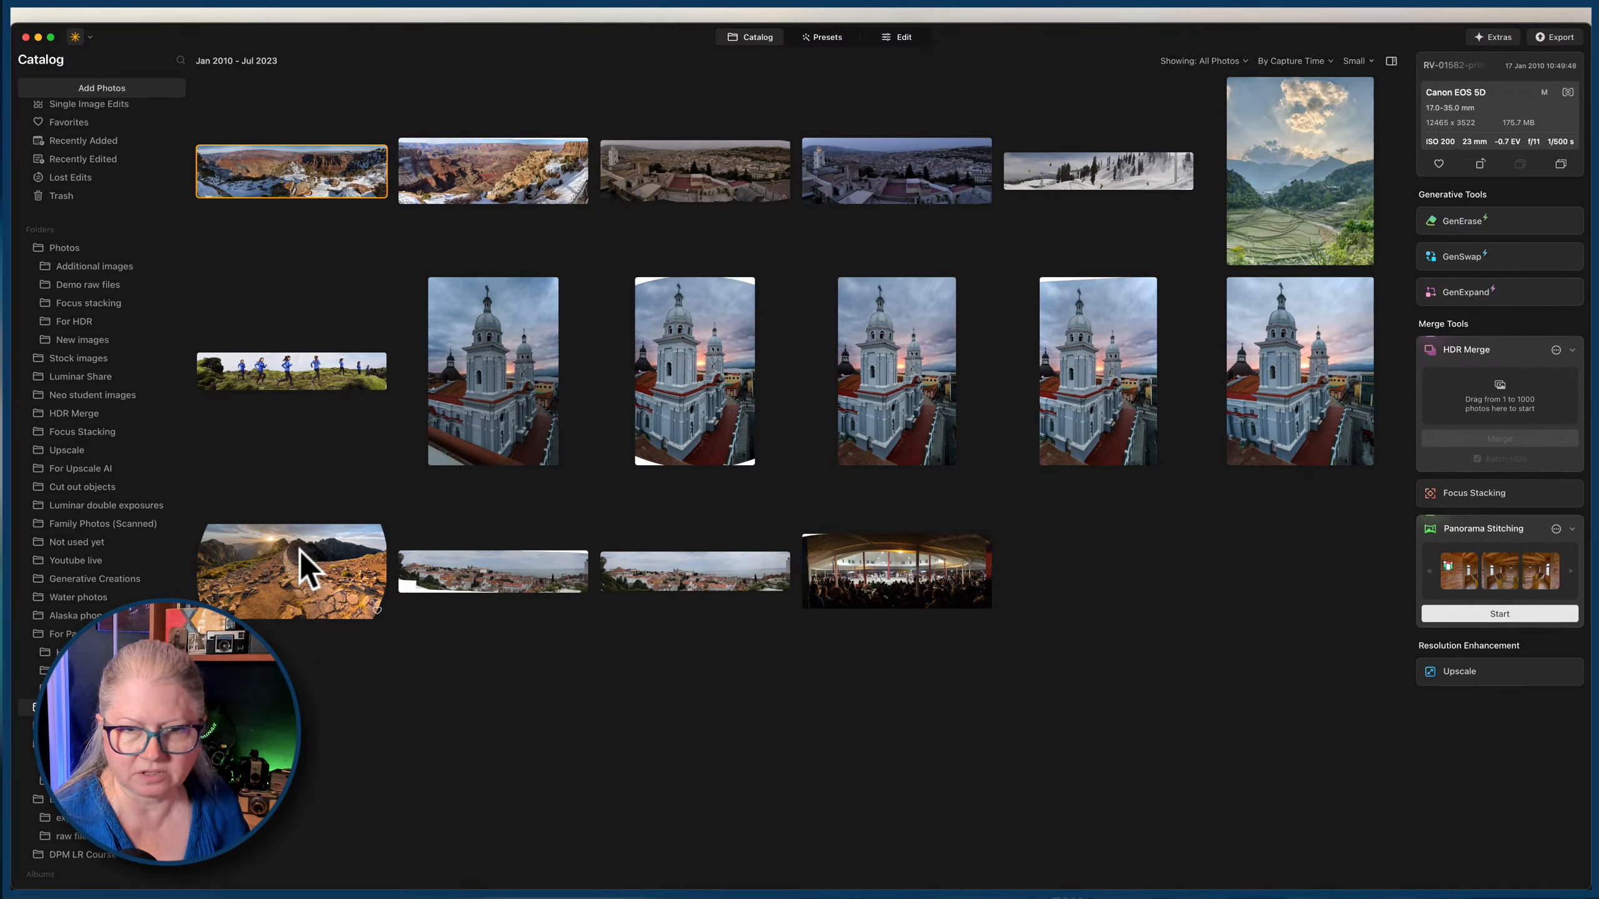
left_click(284, 553)
double_click(284, 553)
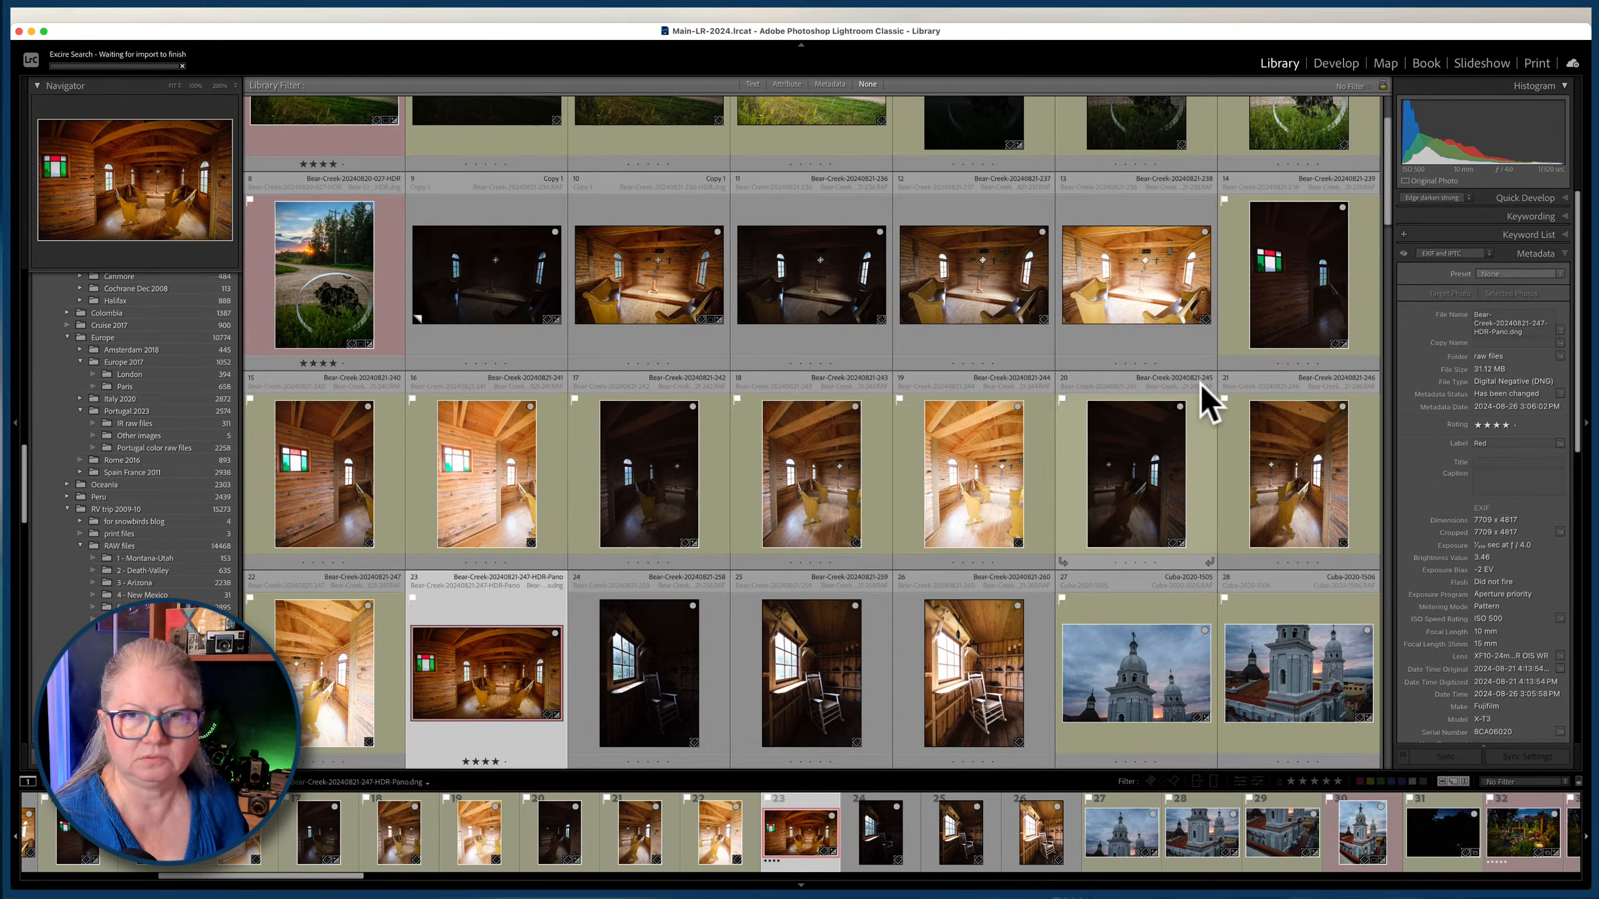
In Lightroom Classic, find the cylindrical mountain-path panorama, Portugal-2023-color-0444-HDR-Edit-PS-cylindrical.psd, and view it enlarged.
scroll(1006, 360, "down", 3)
scroll(1007, 360, "down", 8)
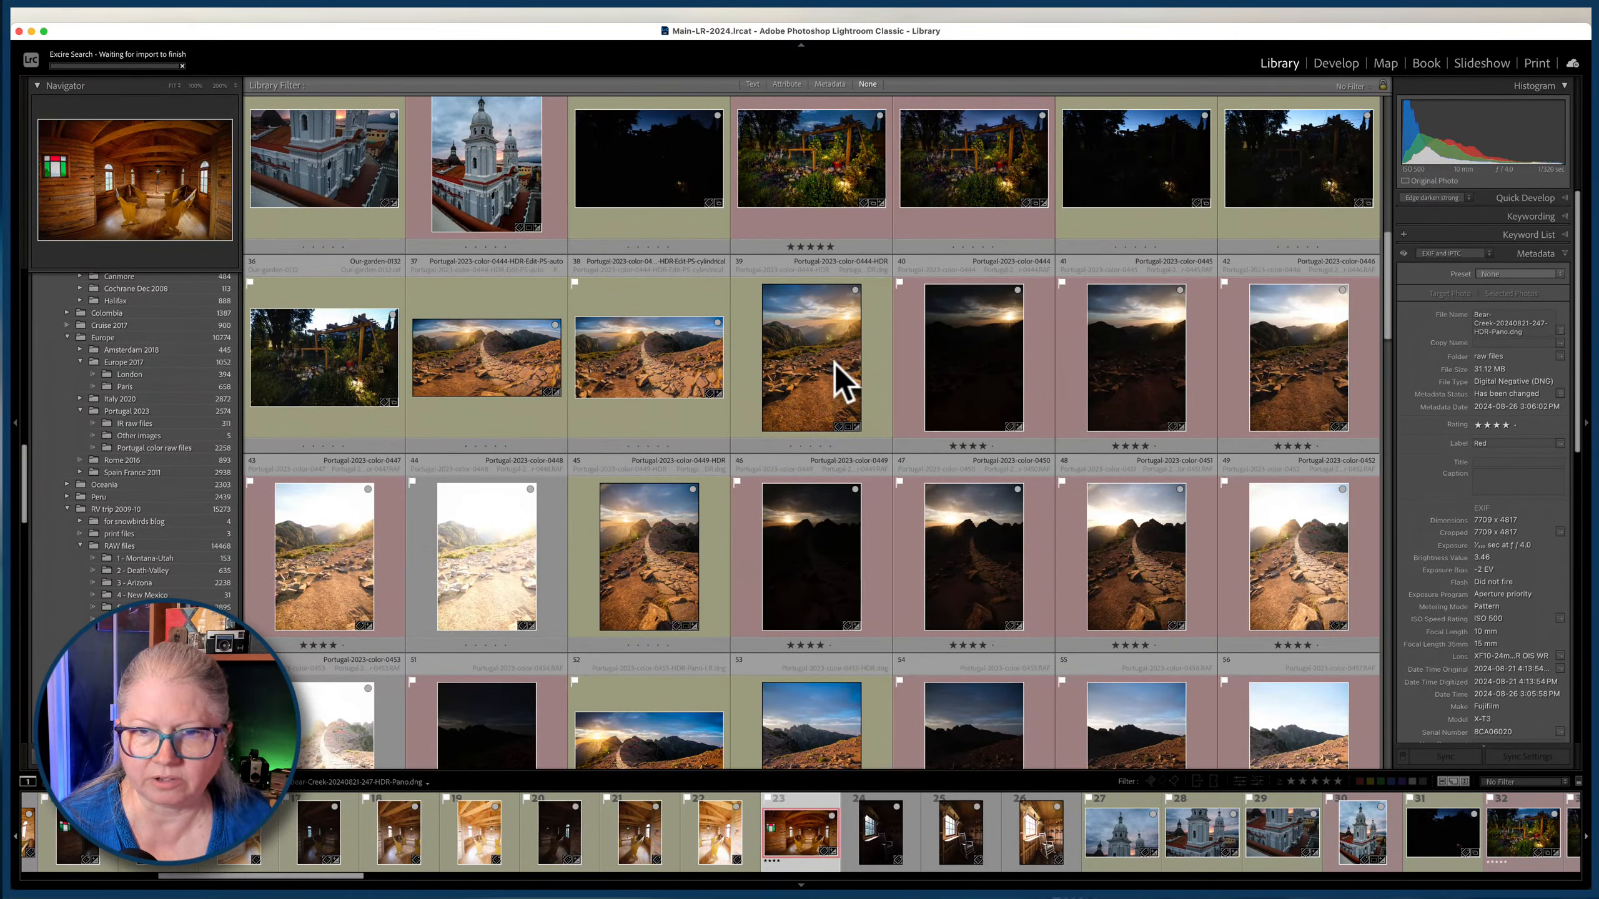
left_click(836, 378)
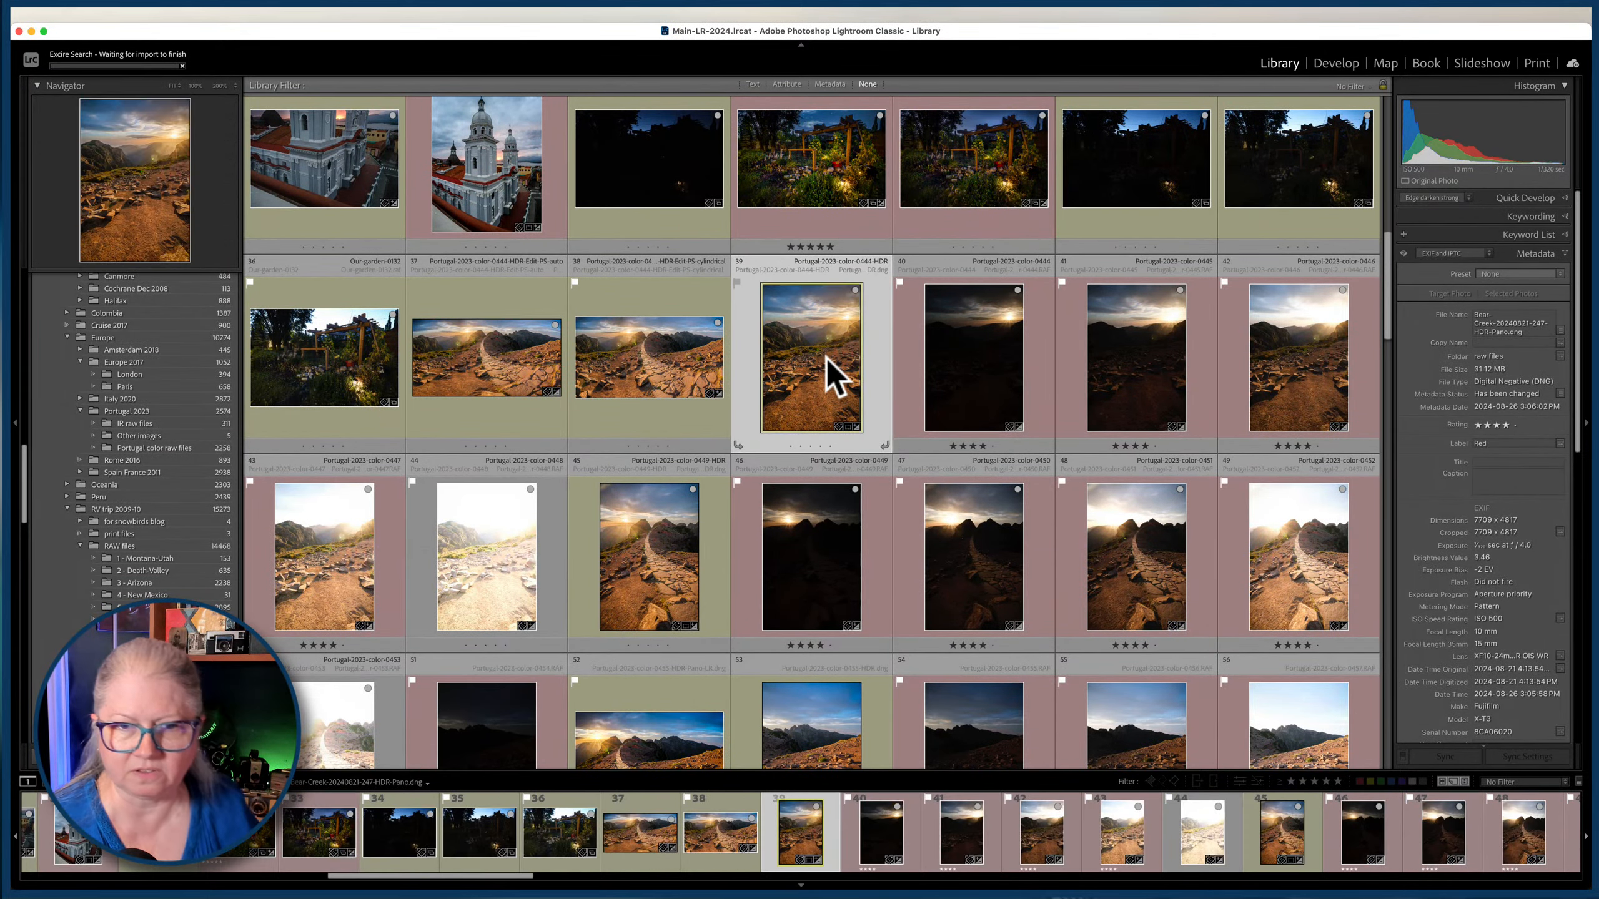
left_click(652, 387)
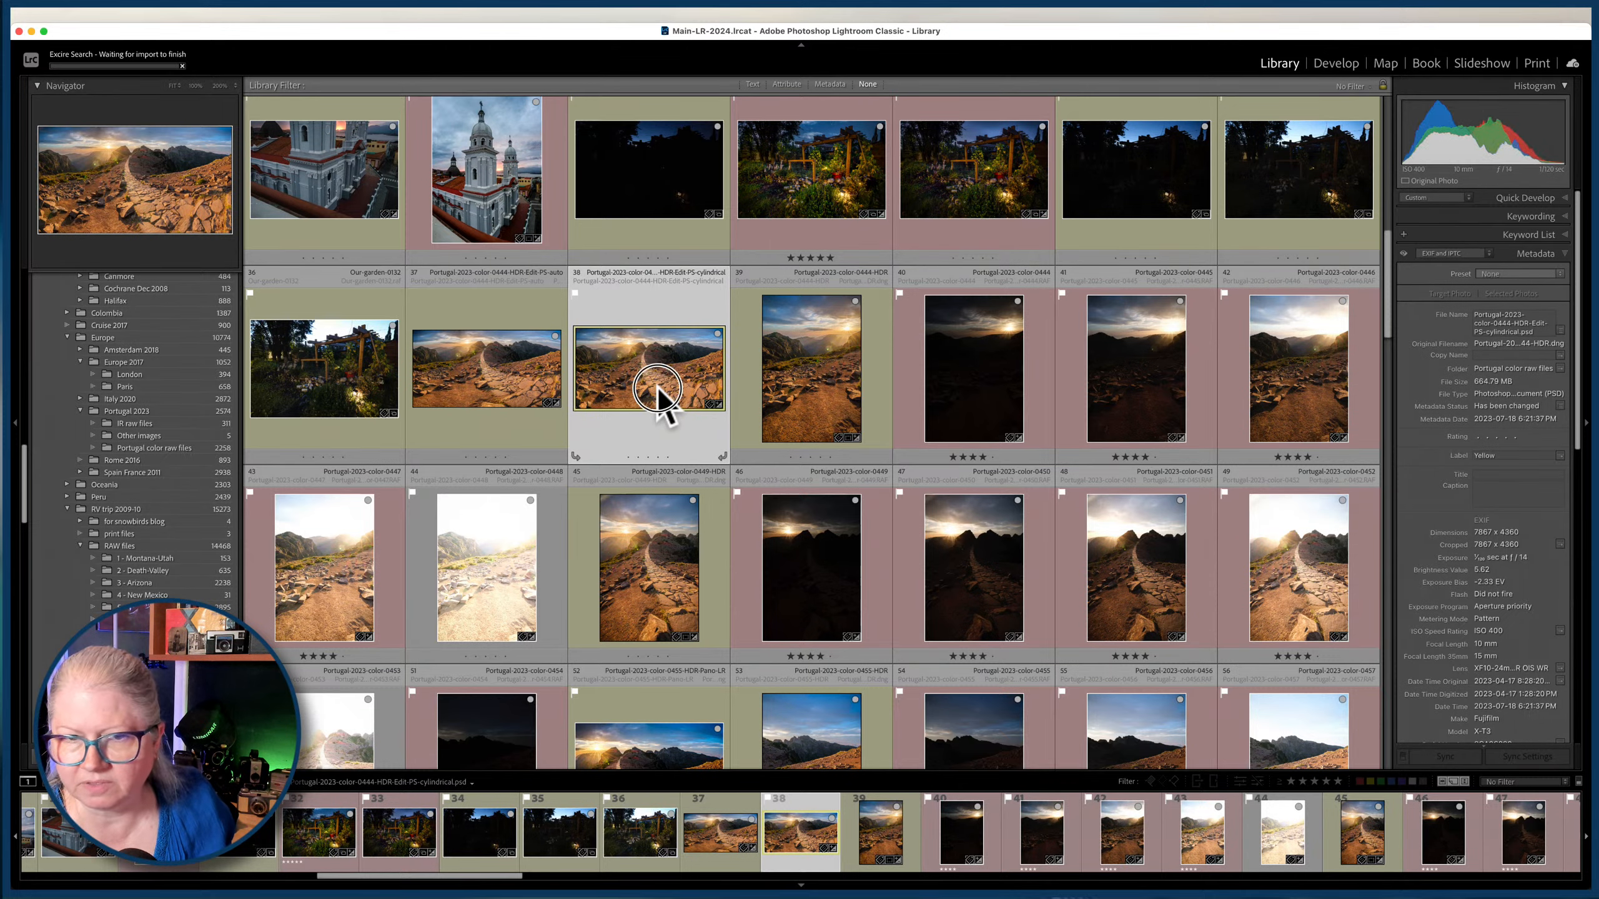
double_click(660, 394)
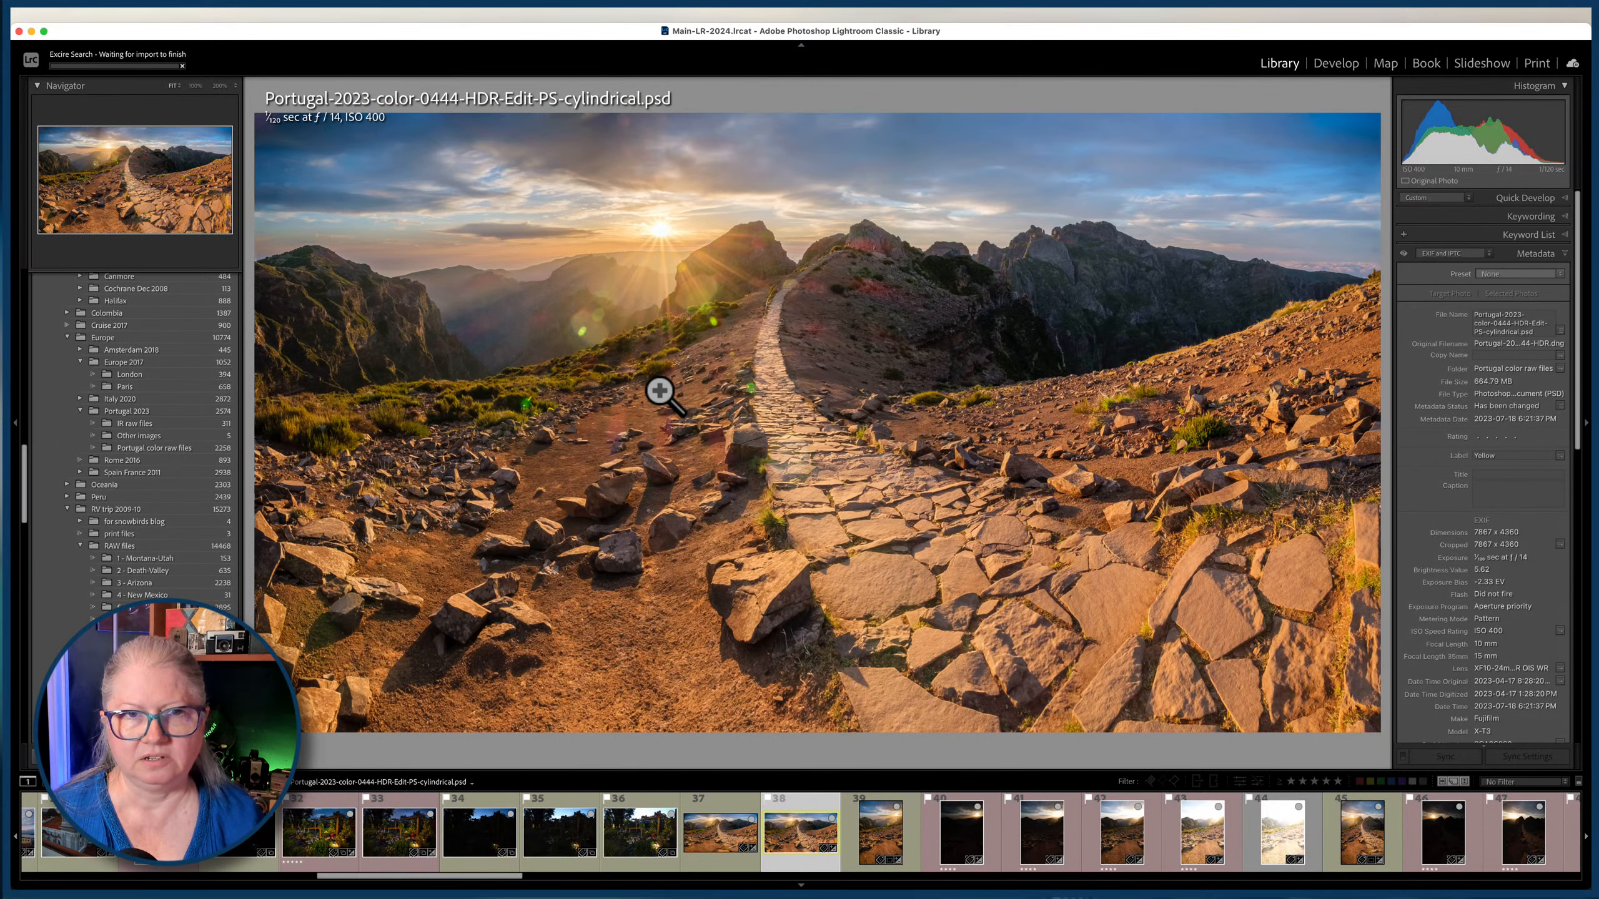